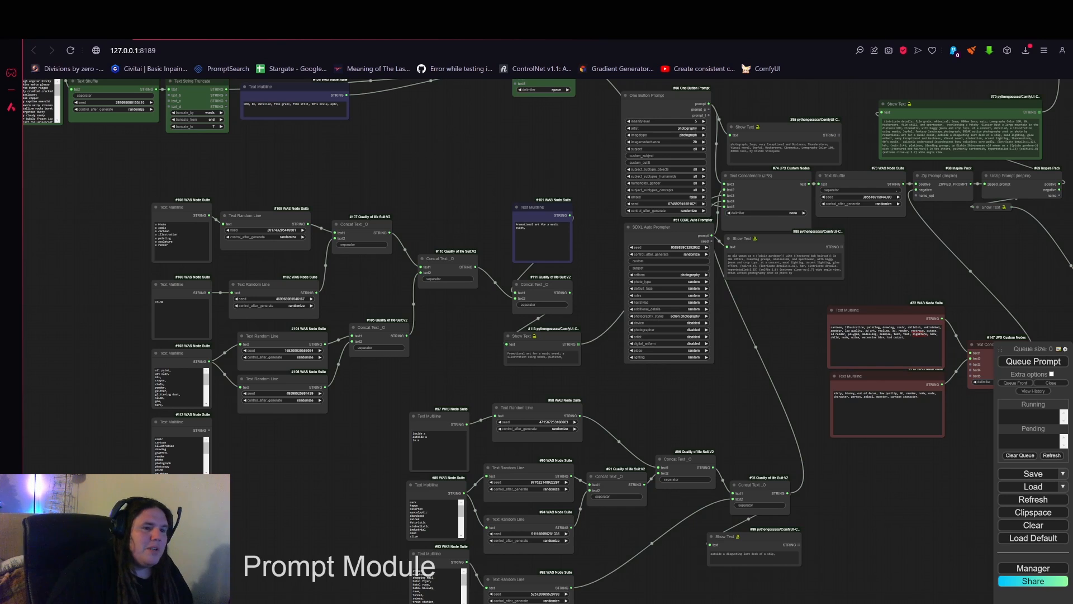
# Examine the first KSampler, its positive and negative CLIP Text Encode nodes, and the Text Multiline prompt beside them.
pyautogui.moveTo(1010, 234); pyautogui.dragTo(98, 153)
pyautogui.scroll(10, 537, 315)
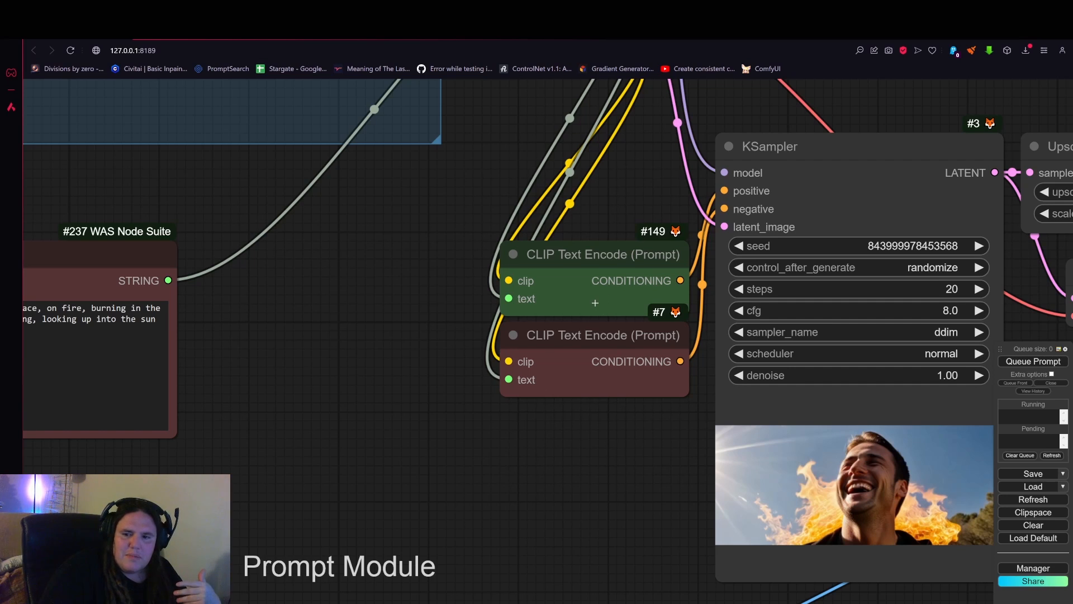
pyautogui.scroll(-2, 616, 306)
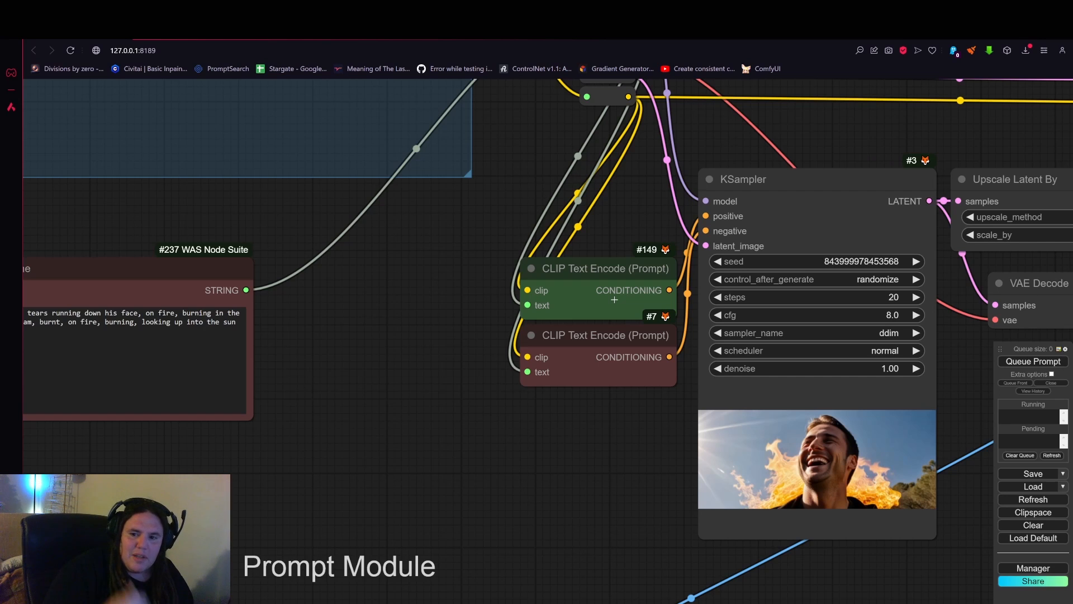
pyautogui.scroll(-8, 628, 324)
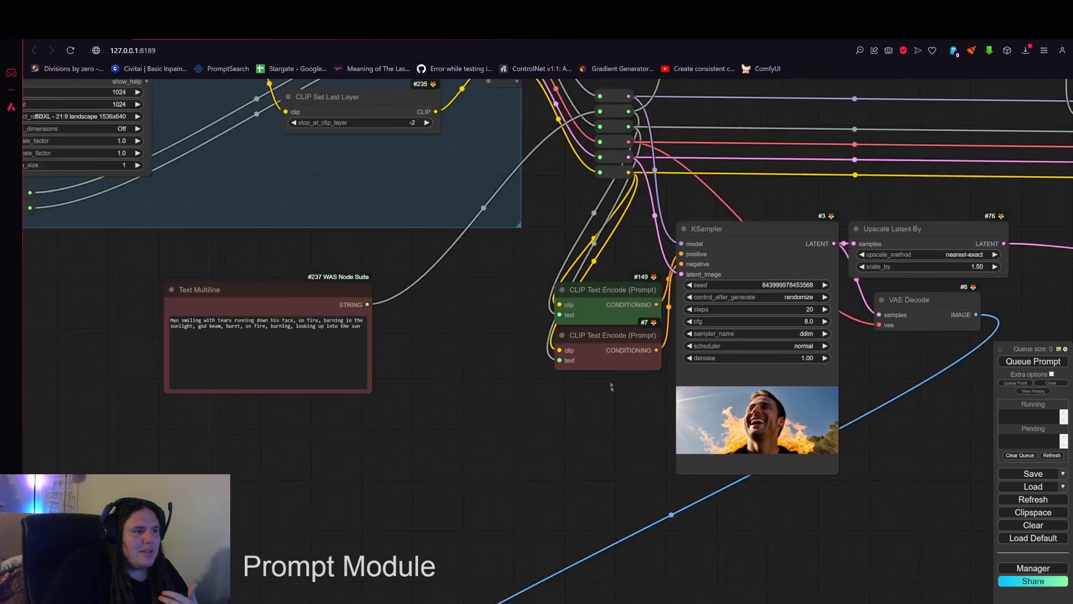
pyautogui.scroll(-6, 642, 424)
pyautogui.moveTo(727, 417); pyautogui.dragTo(619, 388)
pyautogui.scroll(7, 576, 336)
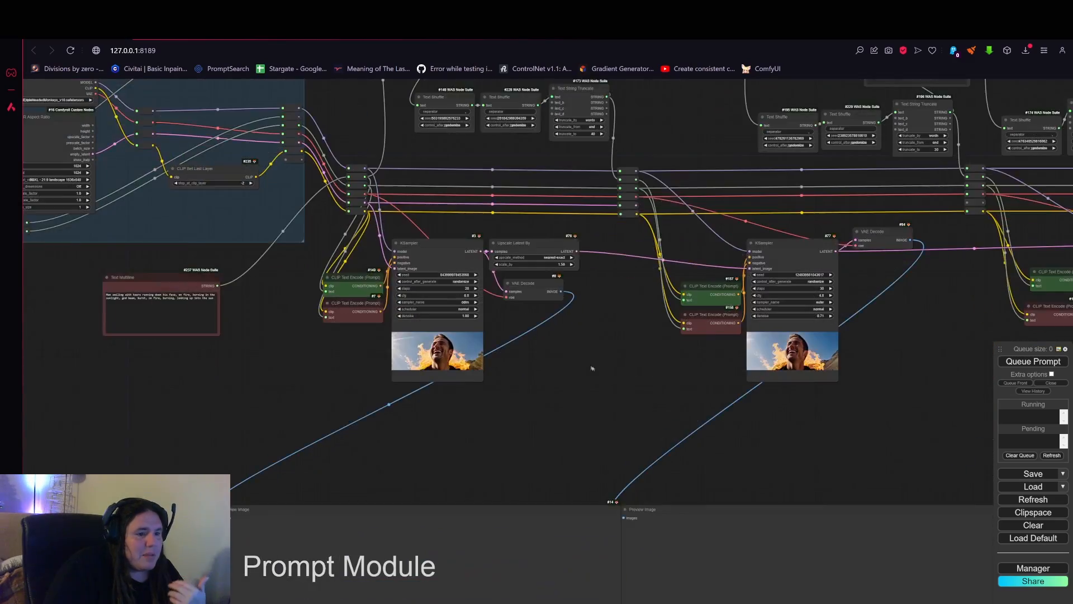
pyautogui.moveTo(650, 351); pyautogui.dragTo(722, 392)
pyautogui.scroll(6, 401, 332)
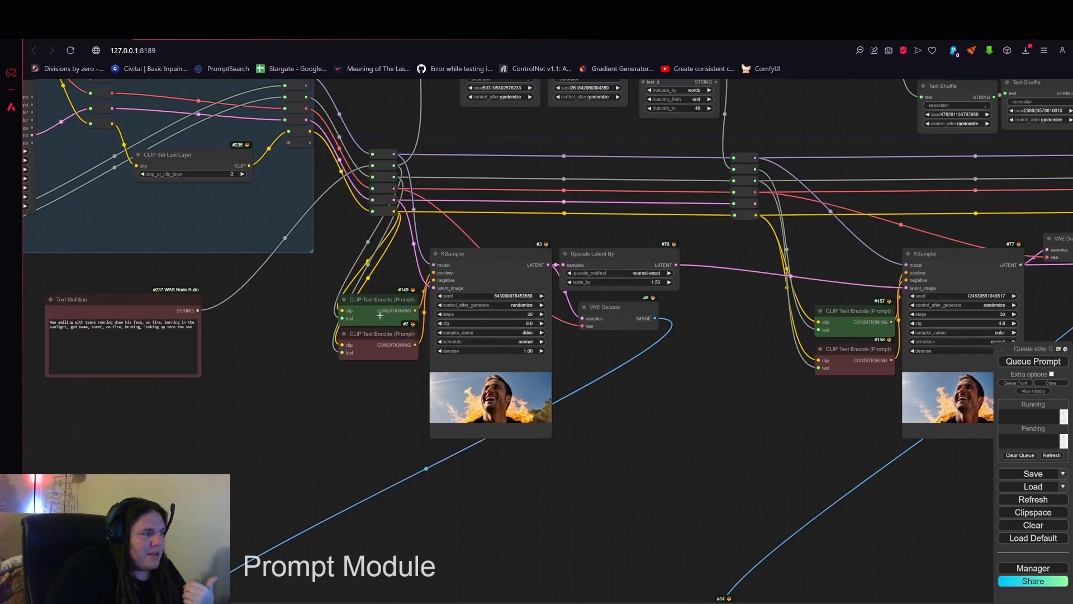
# Follow the chain of further KSampler nodes and examine the separate CLIP Text Encode pair feeding each one.
pyautogui.moveTo(872, 356); pyautogui.dragTo(453, 313)
pyautogui.scroll(-4, 464, 311)
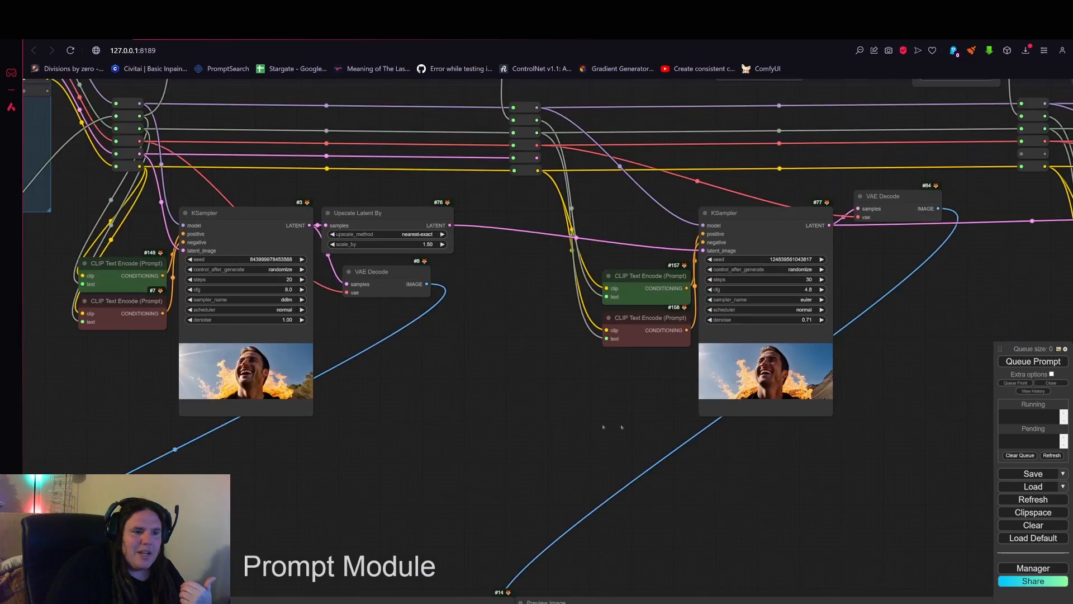
pyautogui.moveTo(916, 407); pyautogui.dragTo(577, 424)
pyautogui.moveTo(833, 417); pyautogui.dragTo(510, 426)
pyautogui.moveTo(754, 426); pyautogui.dragTo(371, 444)
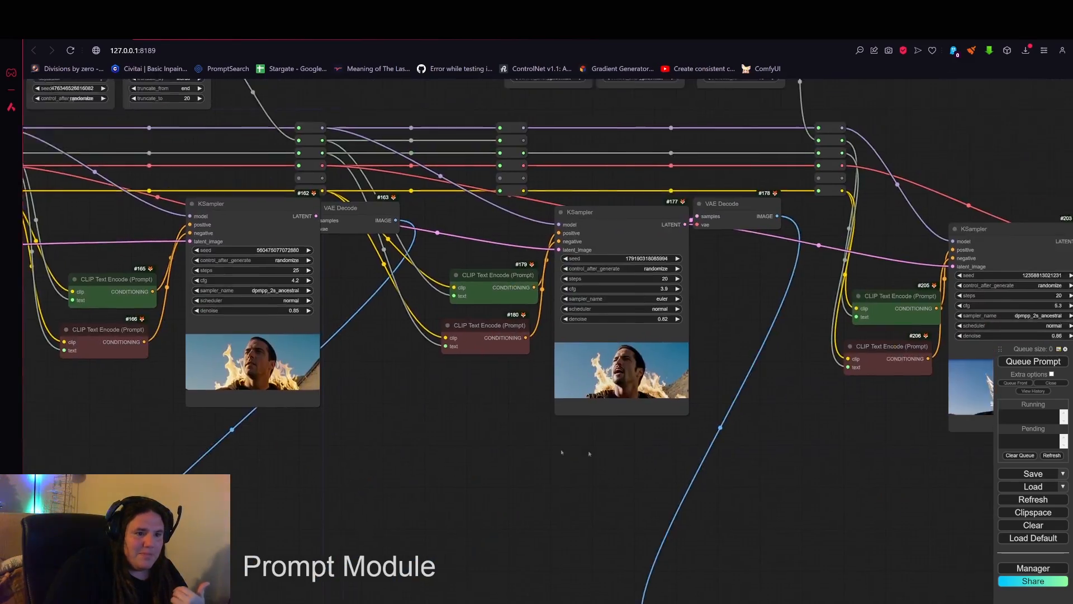
pyautogui.moveTo(808, 482); pyautogui.dragTo(718, 447)
pyautogui.moveTo(576, 447); pyautogui.dragTo(858, 446)
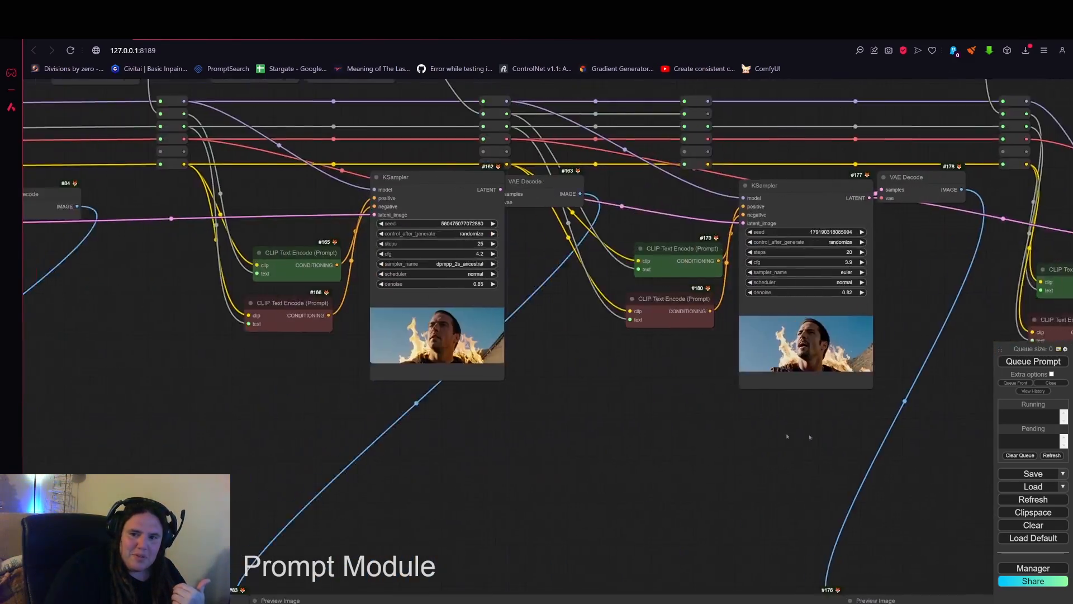
pyautogui.scroll(-3, 713, 439)
pyautogui.moveTo(713, 440); pyautogui.dragTo(877, 460)
pyautogui.moveTo(627, 459); pyautogui.dragTo(758, 531)
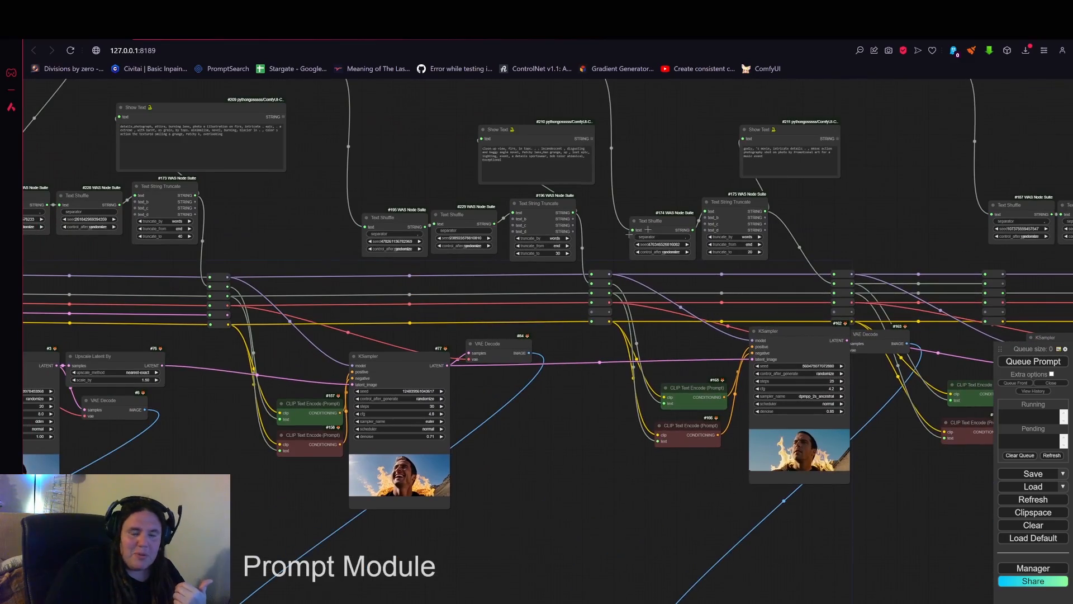
# Examine the Text Shuffle, Text String Truncate and Show Text nodes that supply each sampler's prompt.
pyautogui.moveTo(669, 172); pyautogui.dragTo(890, 239)
pyautogui.moveTo(596, 221); pyautogui.dragTo(813, 246)
pyautogui.scroll(5, 586, 287)
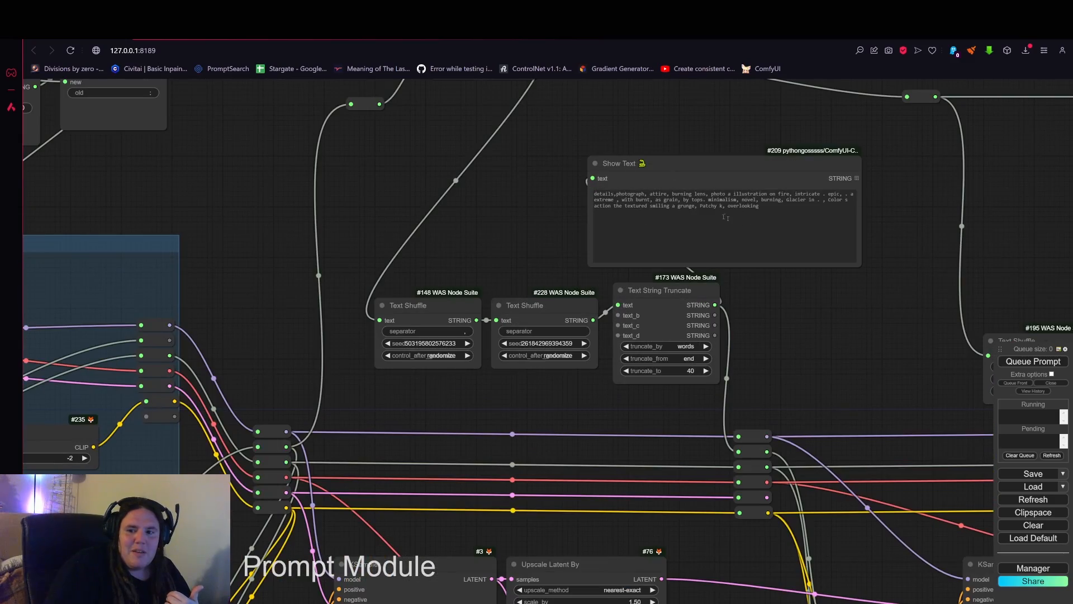
pyautogui.scroll(-4, 876, 232)
pyautogui.moveTo(871, 222); pyautogui.dragTo(581, 251)
pyautogui.moveTo(898, 202); pyautogui.dragTo(426, 201)
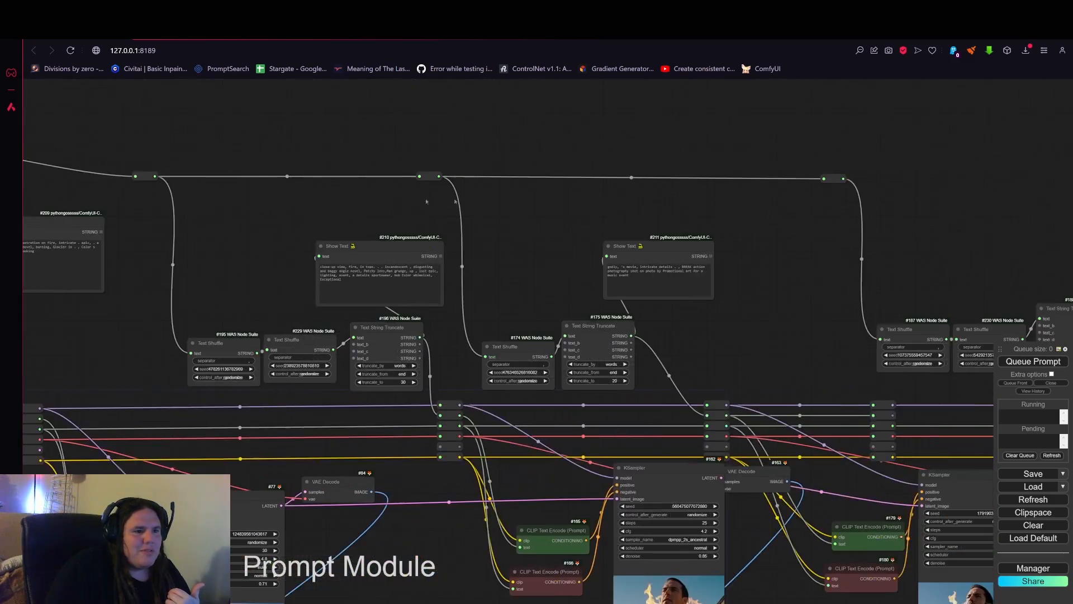
pyautogui.moveTo(684, 211); pyautogui.dragTo(391, 185)
pyautogui.moveTo(773, 214); pyautogui.dragTo(1072, 204)
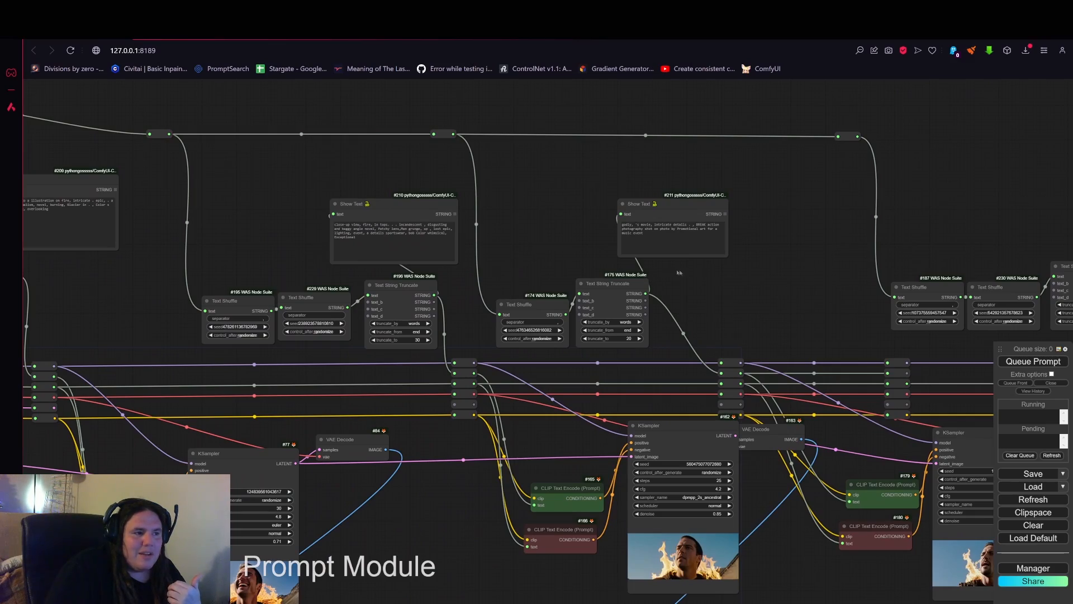
# Inspect the Replace Text nodes for the digits and colon, and read their output in Show Text node #227.
pyautogui.moveTo(679, 273); pyautogui.dragTo(1032, 244)
pyautogui.moveTo(593, 235); pyautogui.dragTo(961, 284)
pyautogui.moveTo(413, 216); pyautogui.dragTo(631, 351)
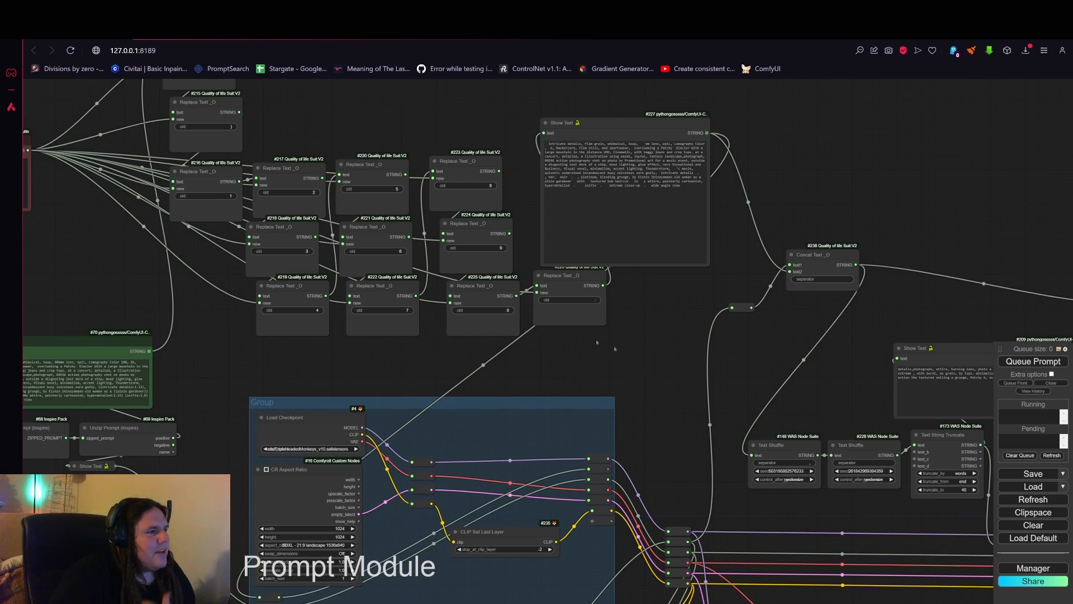
pyautogui.scroll(9, 536, 280)
pyautogui.scroll(-5, 576, 284)
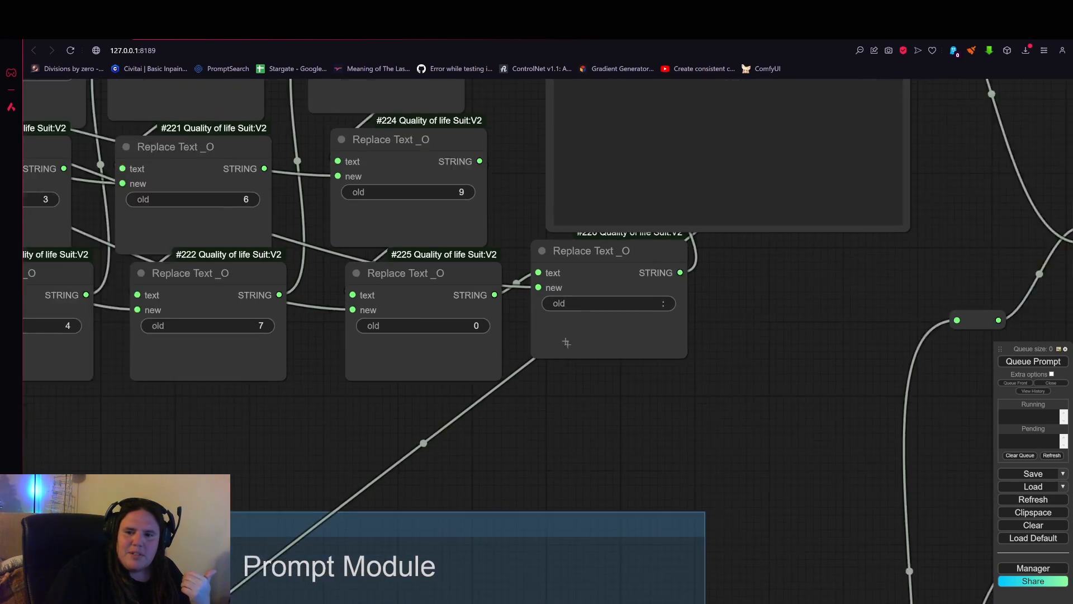
pyautogui.scroll(5, 417, 211)
pyautogui.moveTo(418, 211); pyautogui.dragTo(508, 253)
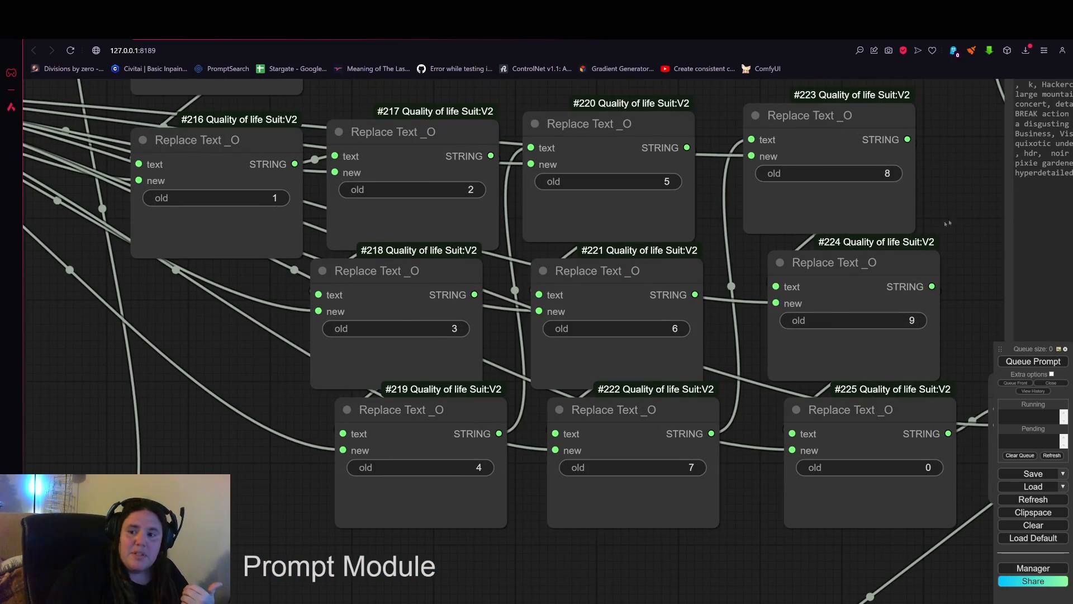
pyautogui.moveTo(947, 223); pyautogui.dragTo(762, 169)
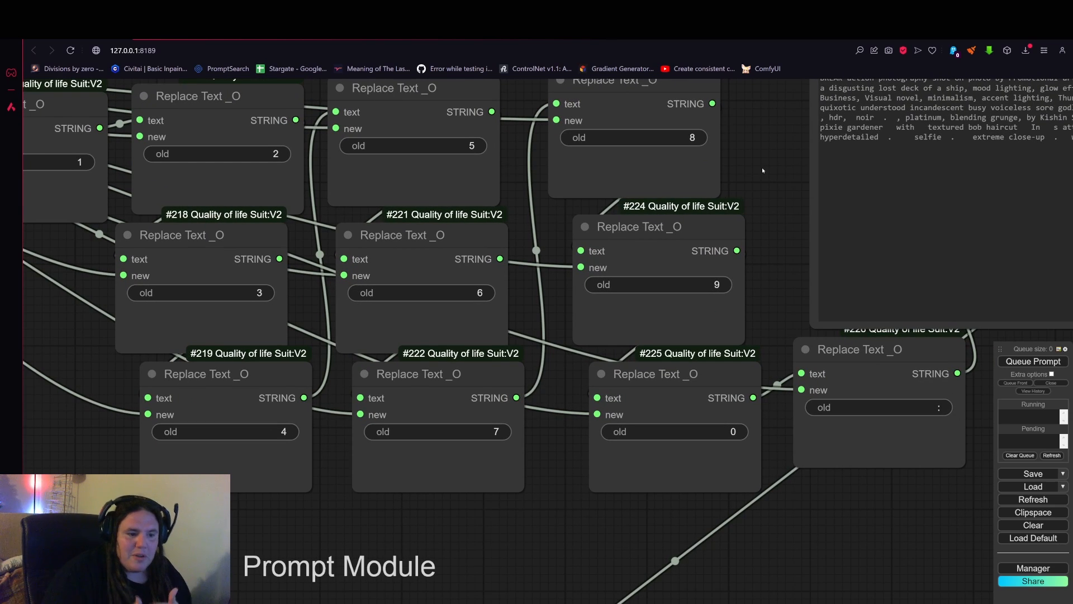
pyautogui.moveTo(762, 166); pyautogui.dragTo(583, 155)
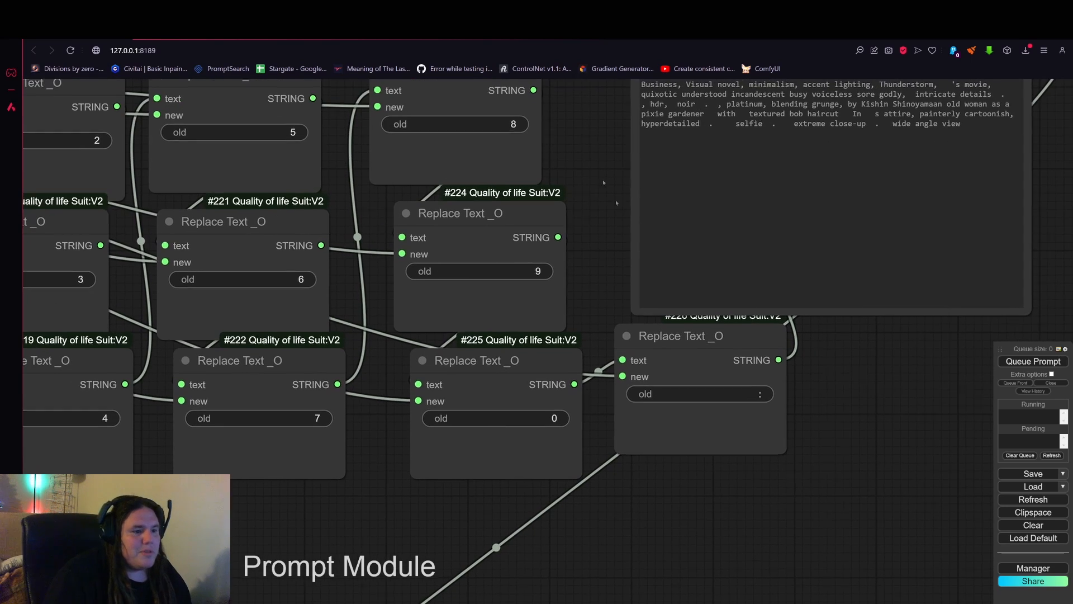
pyautogui.moveTo(782, 414); pyautogui.dragTo(576, 560)
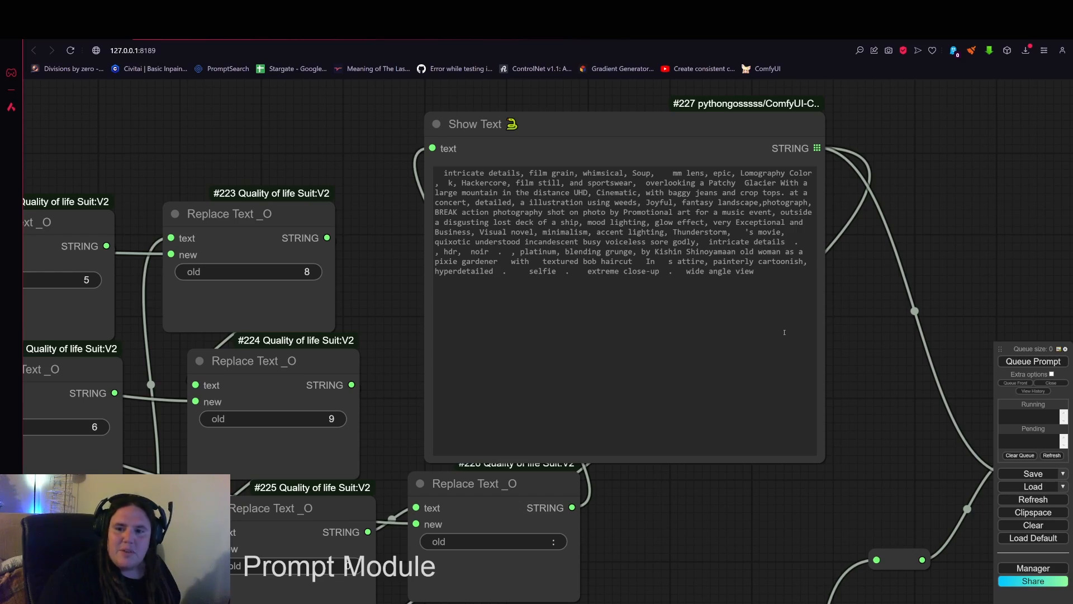
pyautogui.moveTo(350, 181); pyautogui.dragTo(801, 163)
# Inspect the Replace Text nodes for opening and closing parentheses and the Text Multiline node feeding them.
pyautogui.scroll(-5, 801, 163)
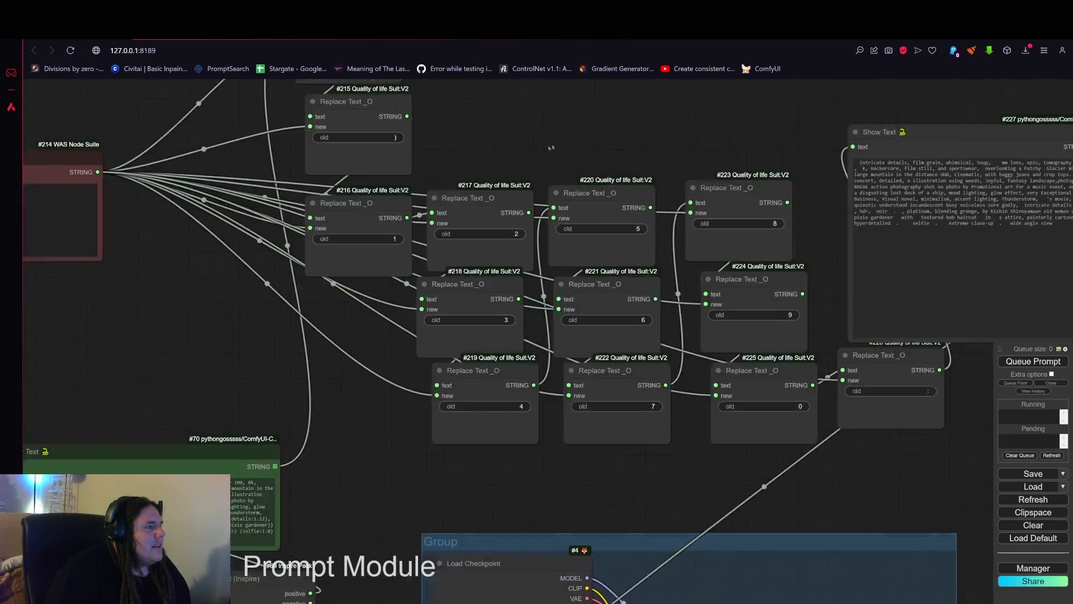
pyautogui.moveTo(482, 124); pyautogui.dragTo(791, 212)
pyautogui.moveTo(526, 364); pyautogui.dragTo(408, 420)
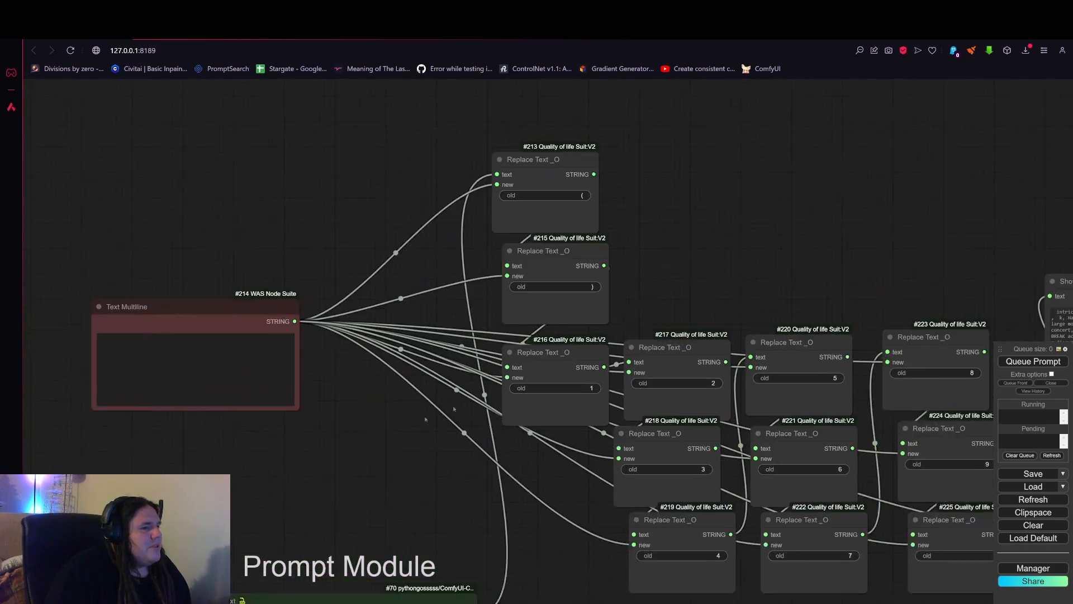
pyautogui.scroll(5, 582, 311)
pyautogui.scroll(3, 670, 280)
pyautogui.moveTo(670, 280); pyautogui.dragTo(674, 378)
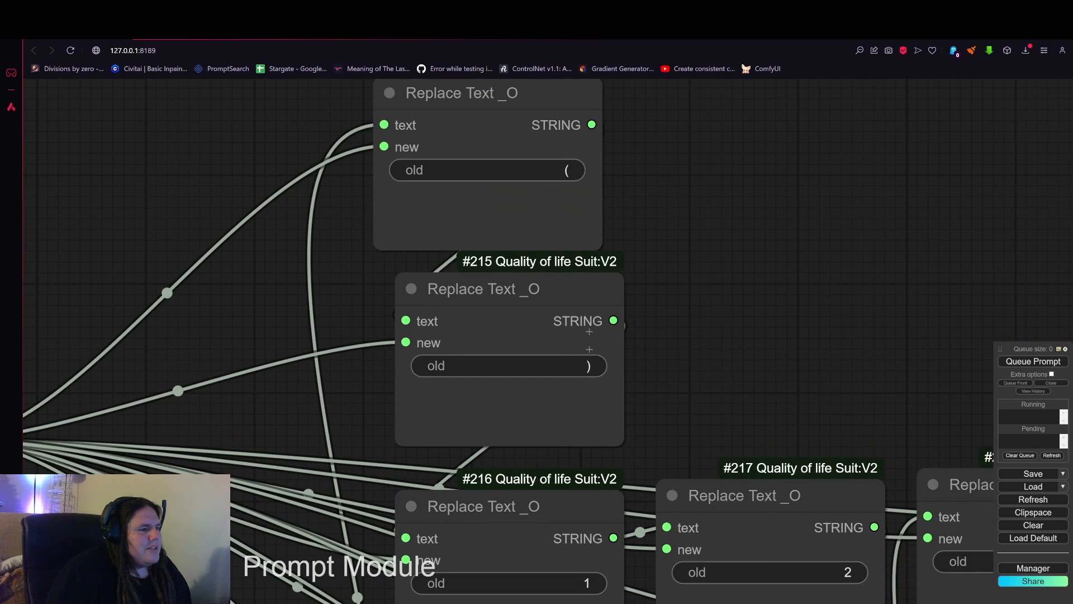
pyautogui.scroll(-5, 800, 268)
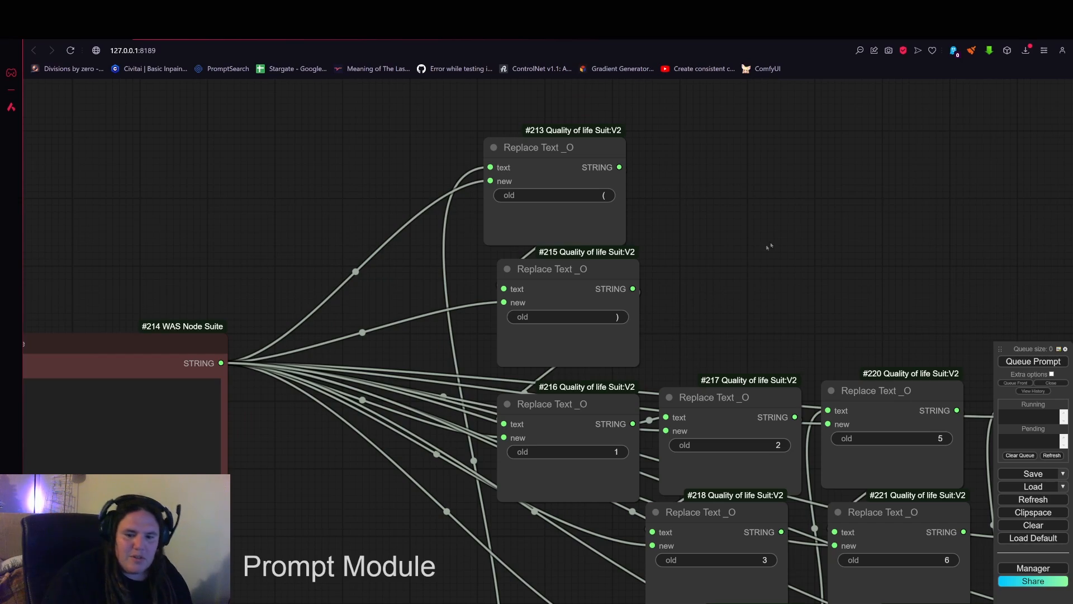
# Trace the prompt back through the Zip Prompt, Text Shuffle and Text Concatenate nodes to the One Button Prompt node.
pyautogui.scroll(-3, 812, 162)
pyautogui.scroll(-5, 812, 162)
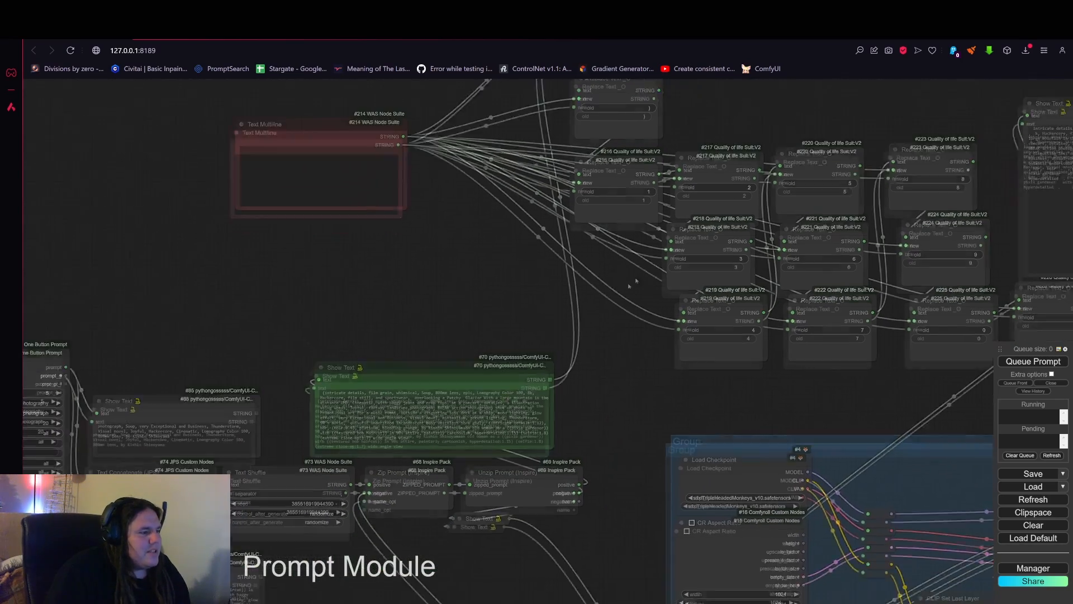
pyautogui.moveTo(636, 280); pyautogui.dragTo(771, 179)
pyautogui.moveTo(577, 226); pyautogui.dragTo(608, 185)
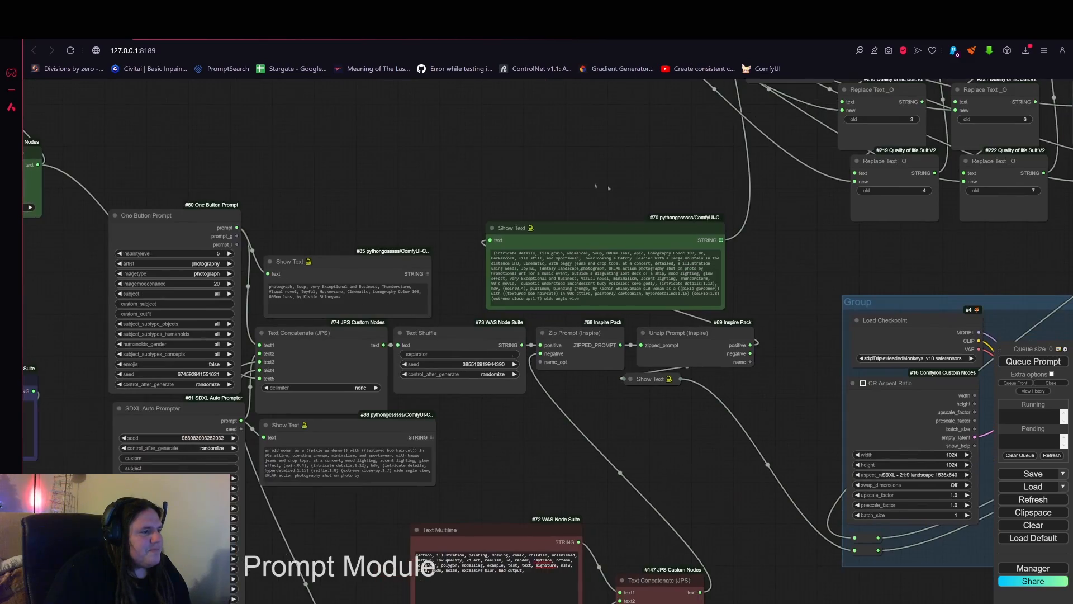
pyautogui.moveTo(800, 220); pyautogui.dragTo(860, 235)
pyautogui.moveTo(487, 218); pyautogui.dragTo(556, 109)
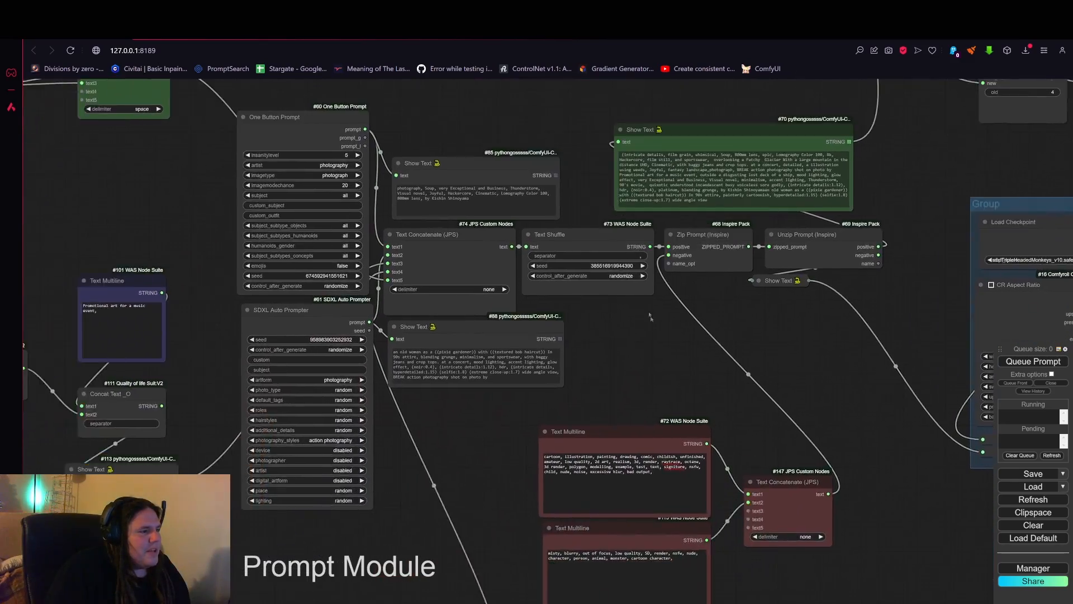
pyautogui.scroll(-2, 679, 341)
pyautogui.moveTo(680, 352)
pyautogui.mouseDown()
pyautogui.moveTo(704, 352)
pyautogui.moveTo(682, 352)
pyautogui.mouseUp()
pyautogui.scroll(5, 671, 341)
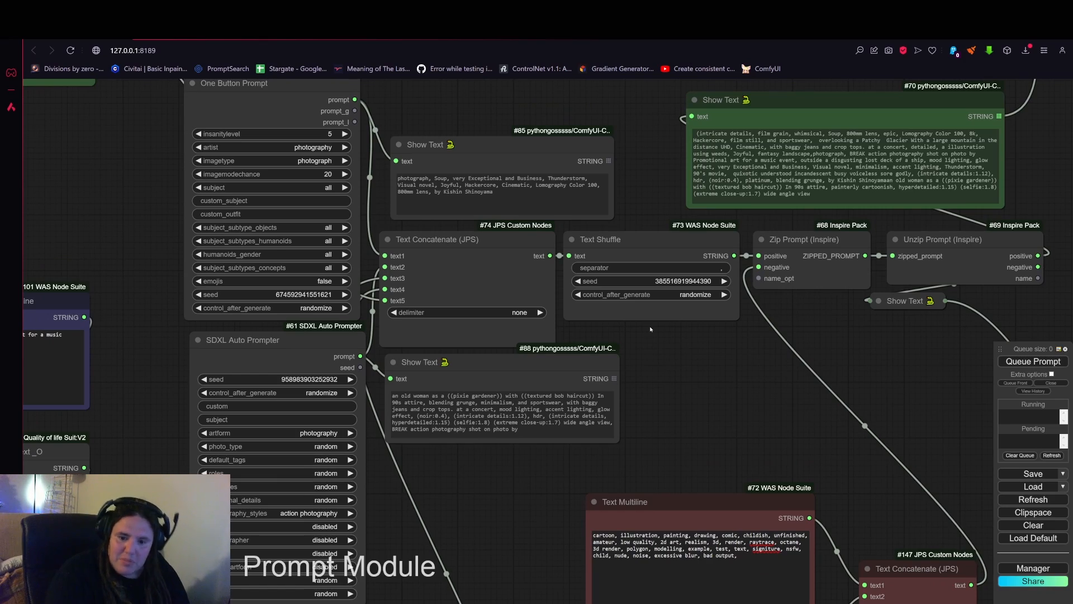
pyautogui.moveTo(796, 388); pyautogui.dragTo(1064, 354)
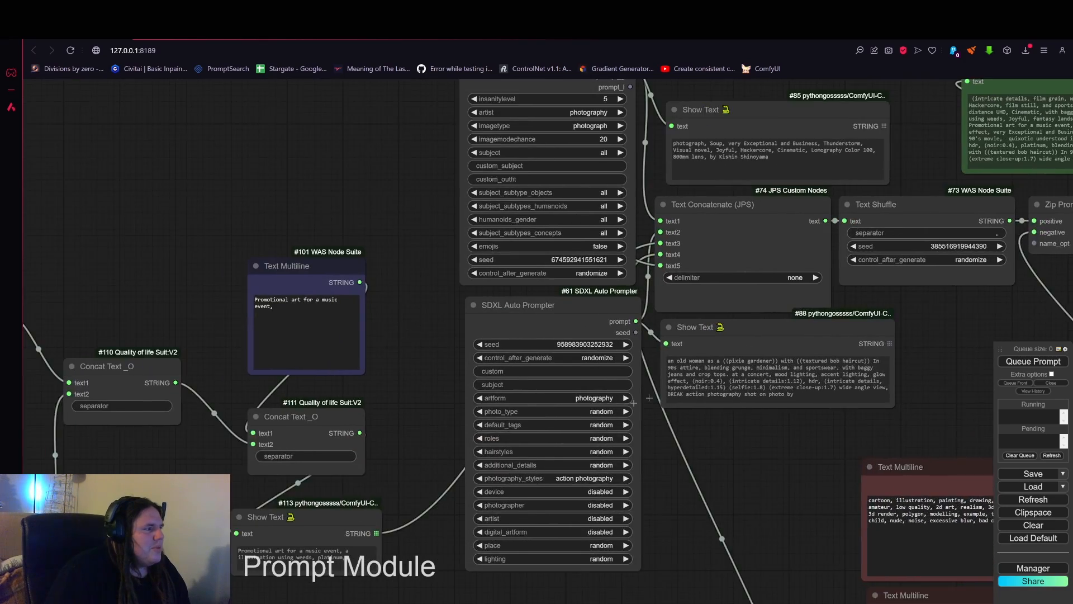
# Survey the whole prompt module, including the text and Random Line node groups that feed the prompt generators.
pyautogui.scroll(-2, 587, 407)
pyautogui.moveTo(476, 462); pyautogui.dragTo(679, 393)
pyautogui.scroll(-1, 679, 394)
pyautogui.scroll(-12, 678, 393)
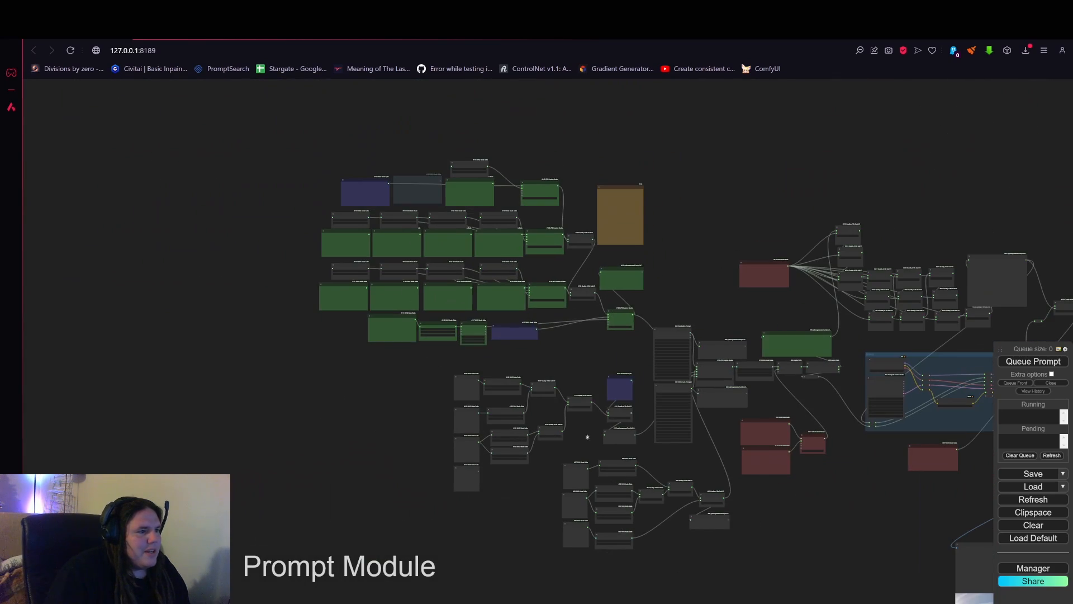
pyautogui.moveTo(619, 369); pyautogui.dragTo(558, 336)
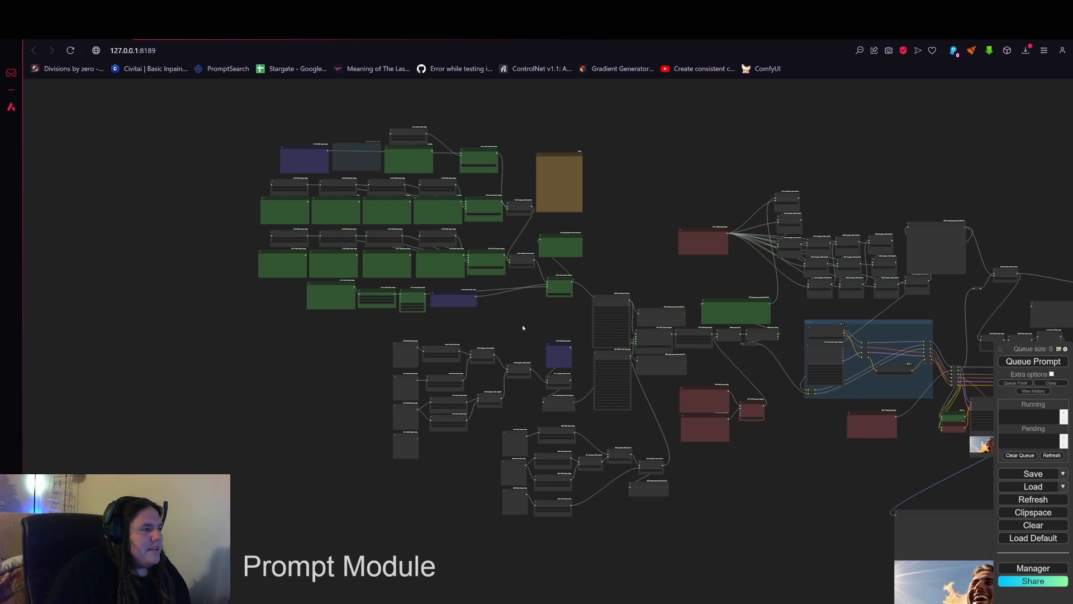
pyautogui.scroll(2, 523, 328)
pyautogui.scroll(3, 579, 338)
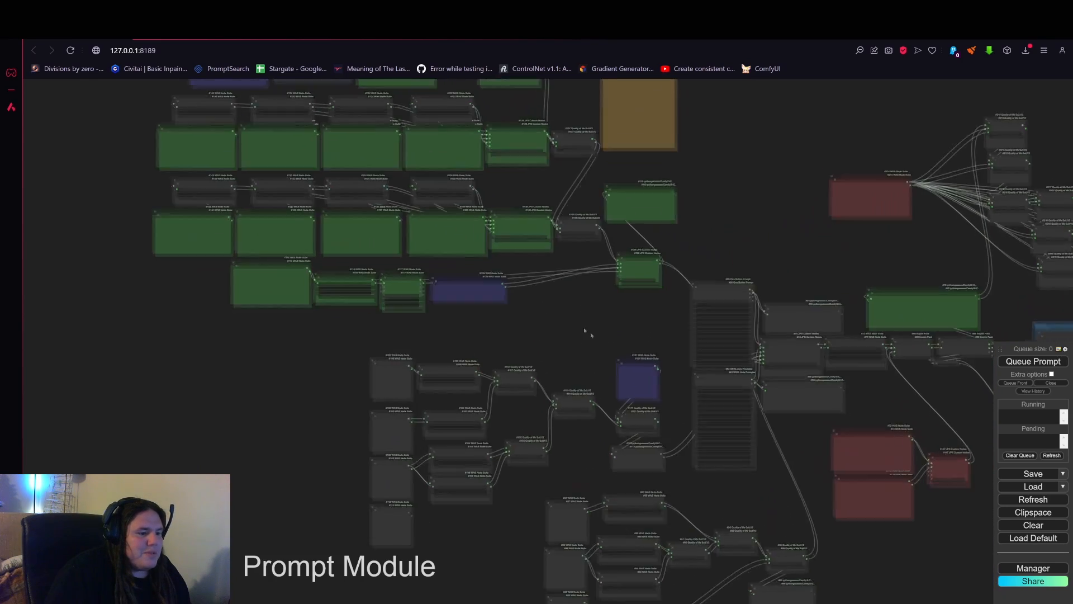
pyautogui.scroll(5, 584, 330)
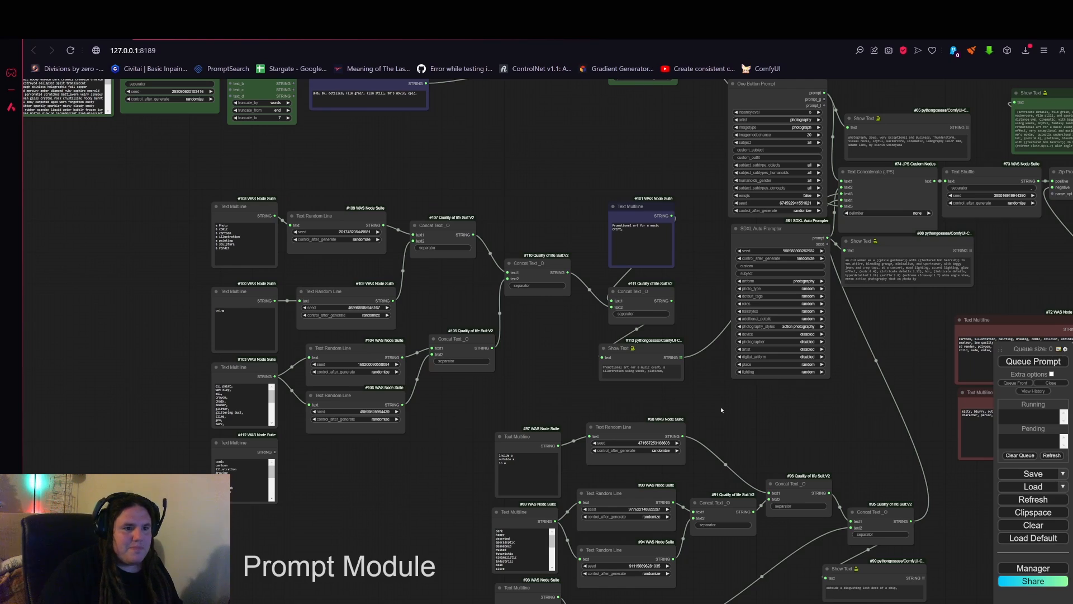
# Shift the SDXL Auto Prompter node slightly and move its connected Show Text node a little farther away from it.
pyautogui.scroll(10, 865, 353)
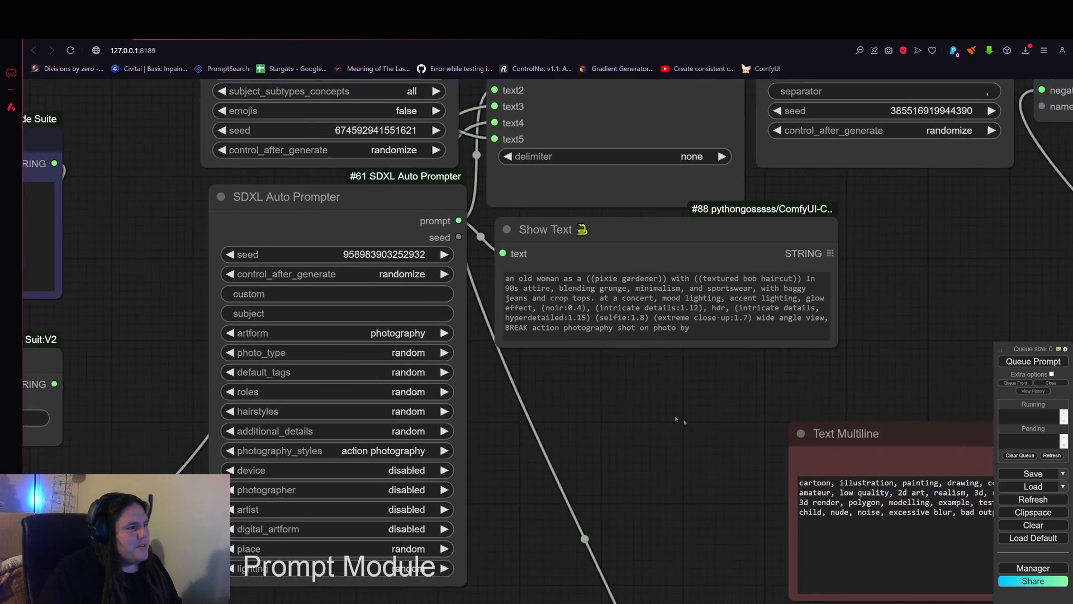
pyautogui.moveTo(675, 415); pyautogui.dragTo(731, 436)
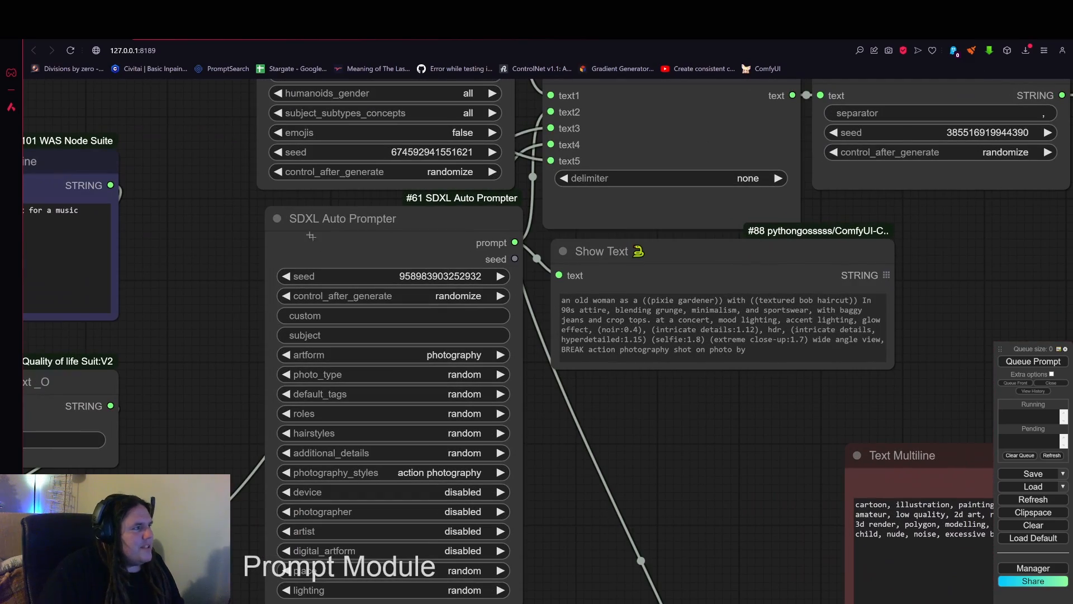
pyautogui.moveTo(310, 228); pyautogui.dragTo(326, 244)
pyautogui.scroll(3, 427, 242)
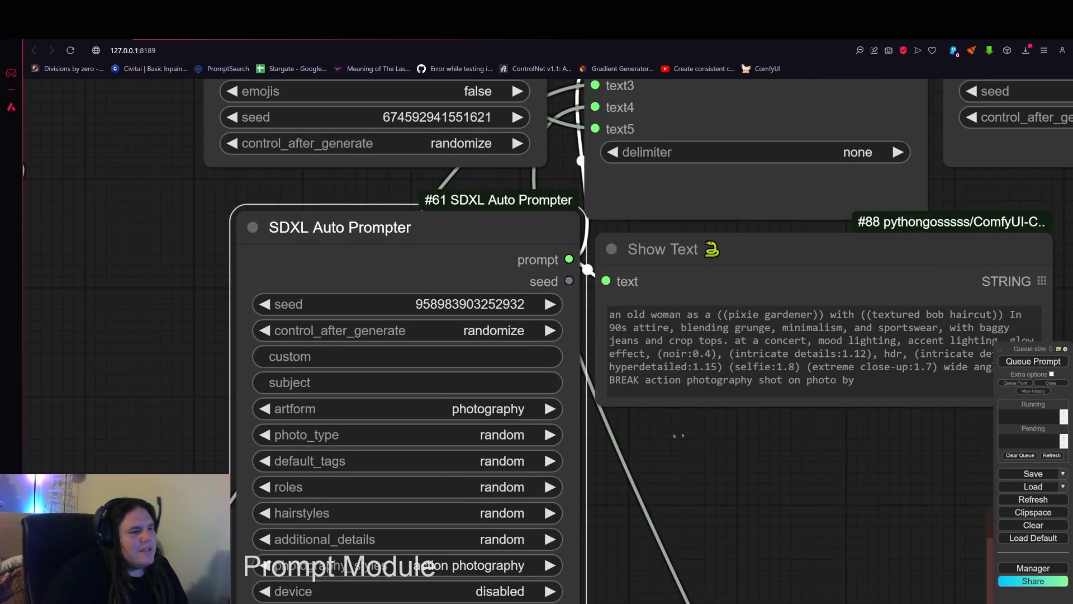
pyautogui.moveTo(678, 434); pyautogui.dragTo(511, 433)
pyautogui.moveTo(566, 270); pyautogui.dragTo(618, 278)
pyautogui.moveTo(781, 435); pyautogui.dragTo(703, 428)
pyautogui.scroll(1, 565, 389)
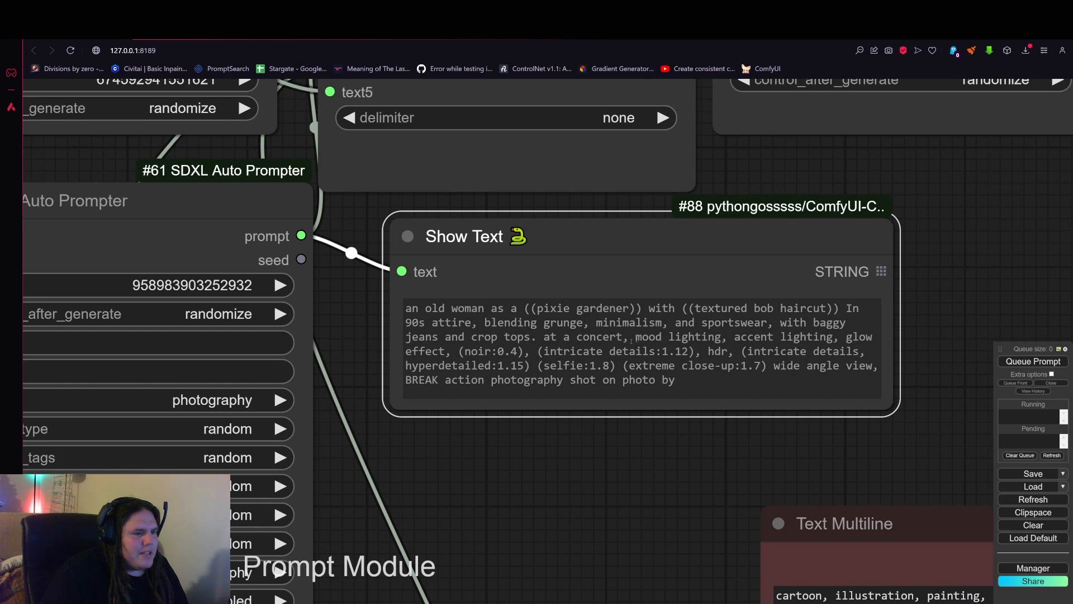
# Highlight the weighted phrases "(intricate details:1.12)" and "((pixie gardener))" and the word BREAK in the Show Text output beside the SDXL Auto Prompter.
pyautogui.moveTo(531, 351); pyautogui.dragTo(697, 351)
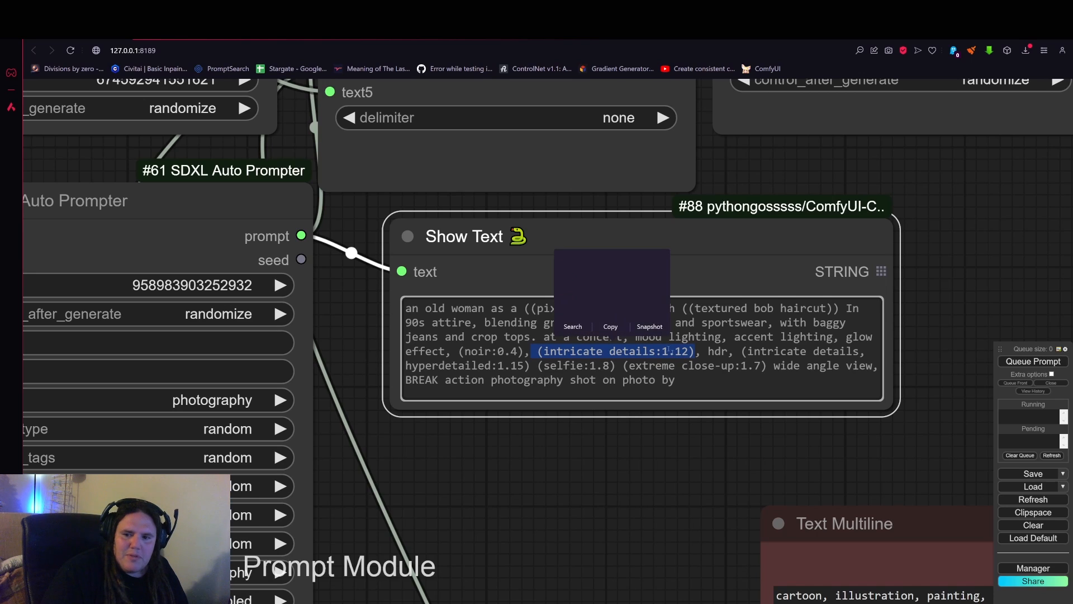
pyautogui.click(518, 308)
pyautogui.moveTo(527, 310); pyautogui.dragTo(643, 309)
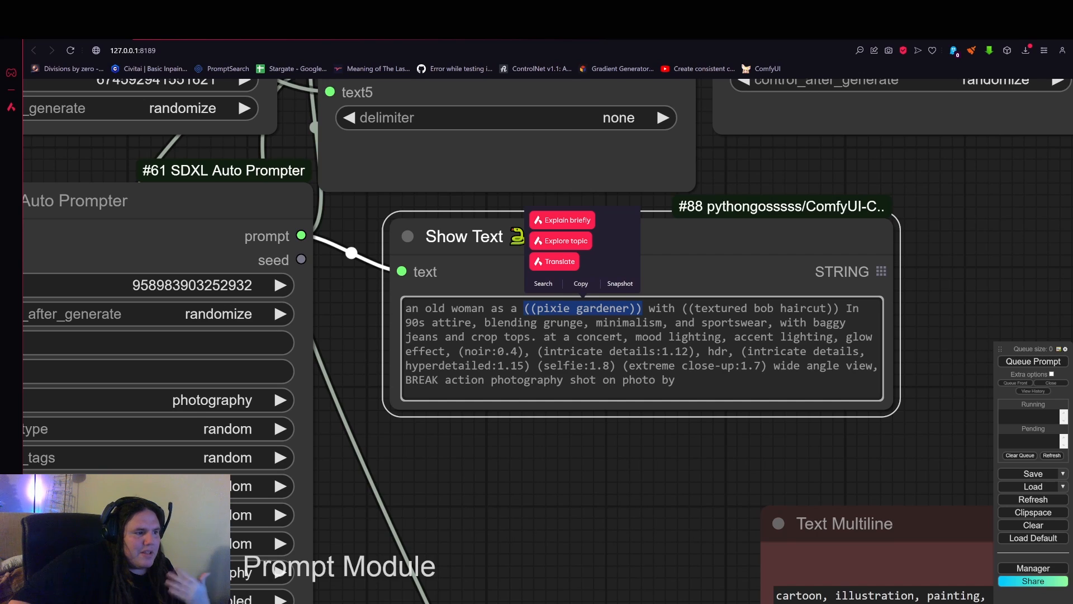
pyautogui.doubleClick(439, 384)
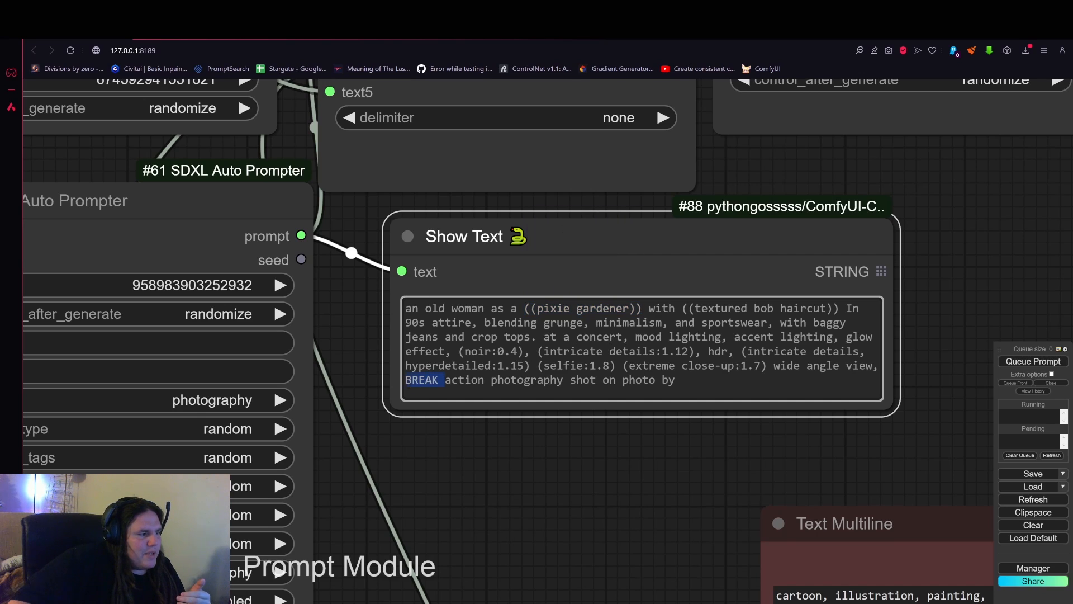
pyautogui.click(691, 382)
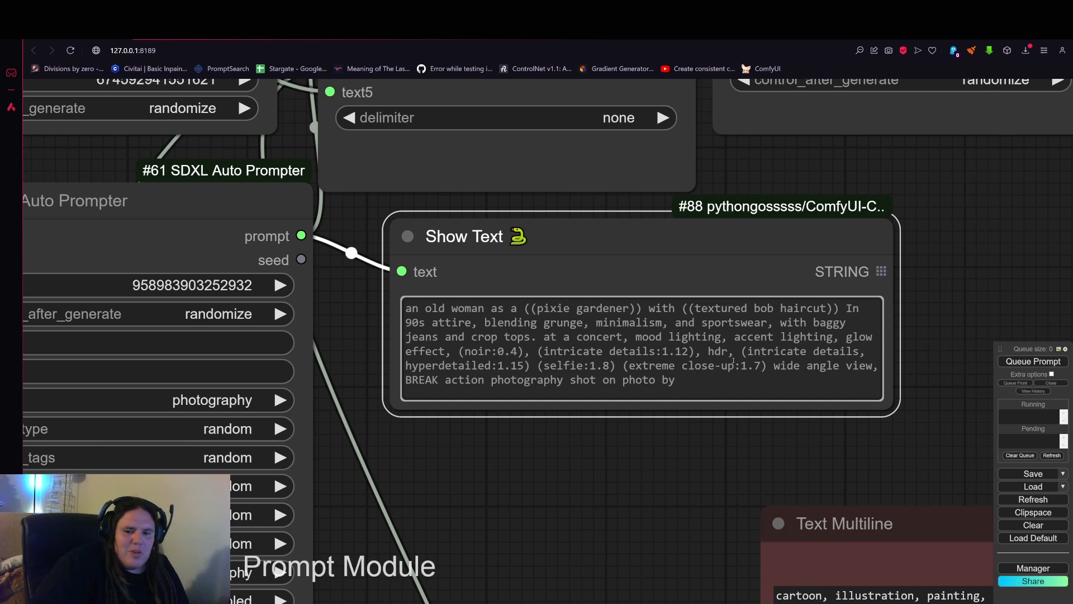
# Review the SDXL Auto Prompter's settings, from artform and photo type to lighting, along with the nodes connected to it.
pyautogui.scroll(-5, 727, 392)
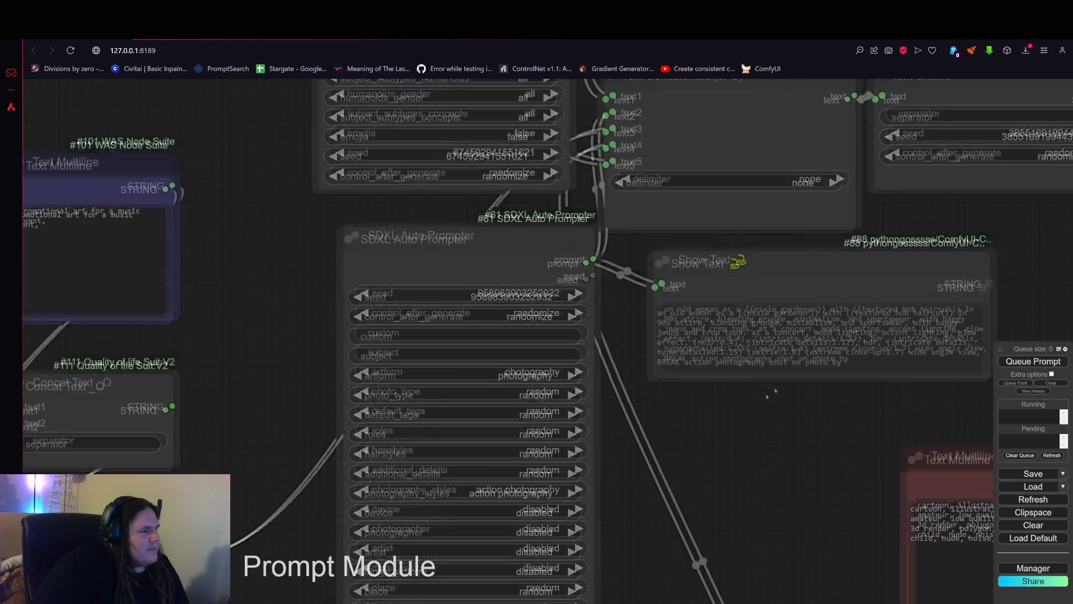
pyautogui.scroll(4, 756, 313)
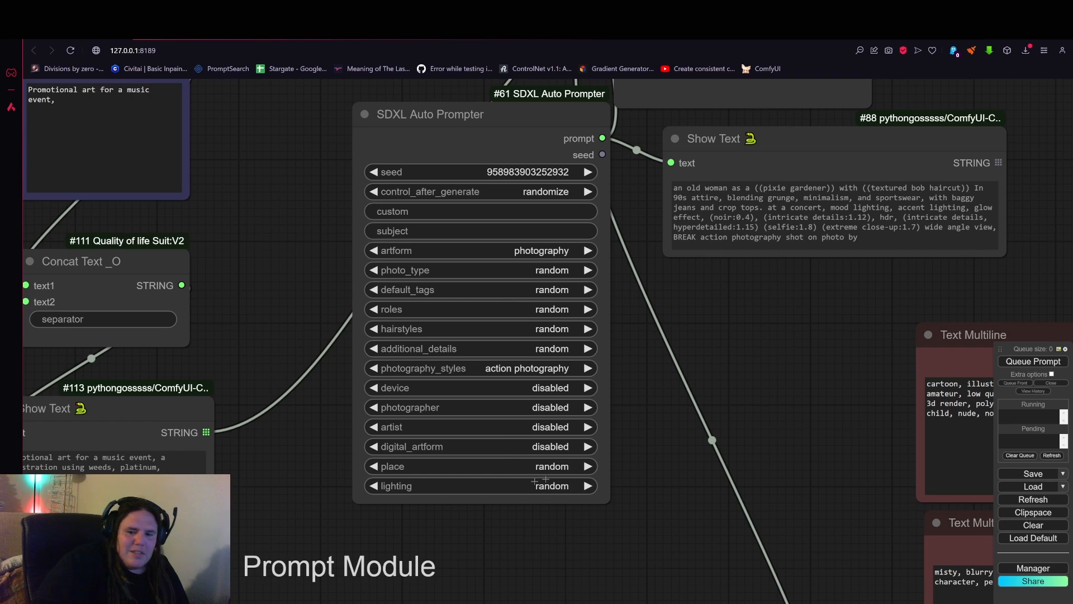
pyautogui.scroll(-3, 621, 442)
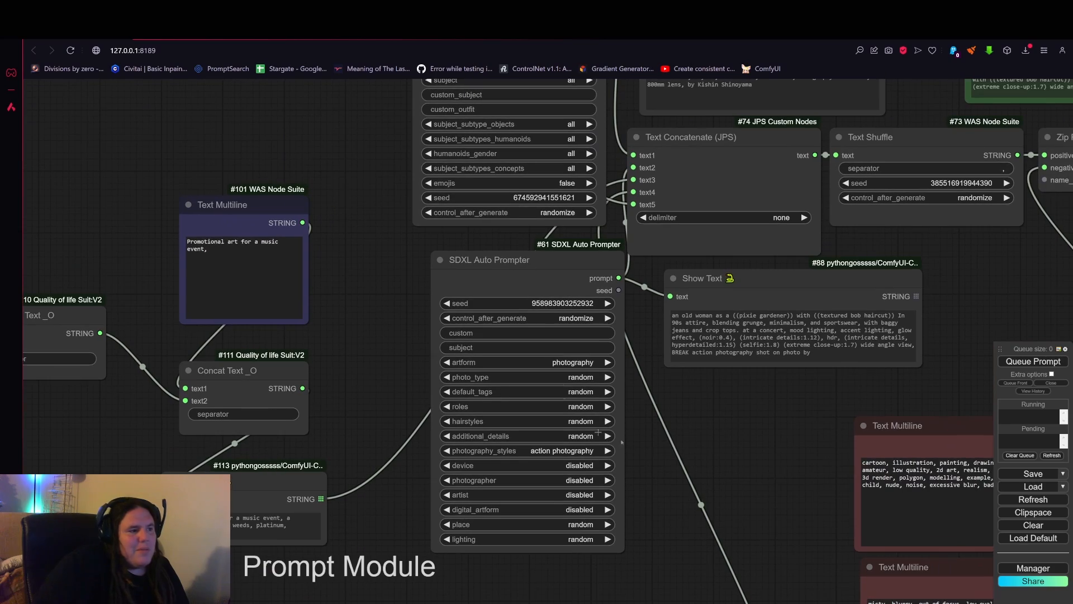
pyautogui.moveTo(726, 450); pyautogui.dragTo(604, 501)
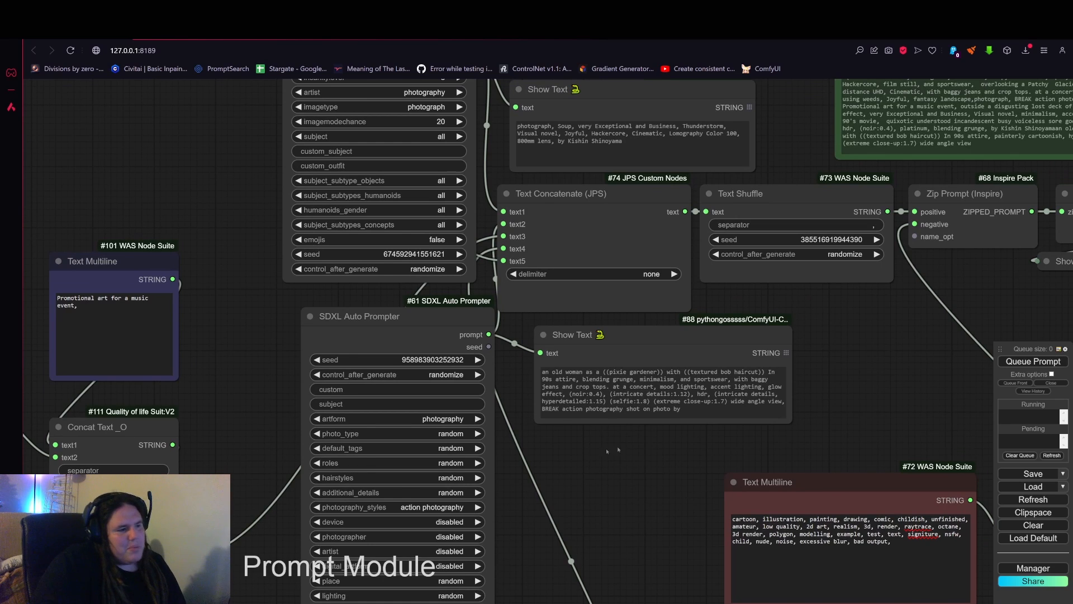
pyautogui.scroll(-1, 642, 461)
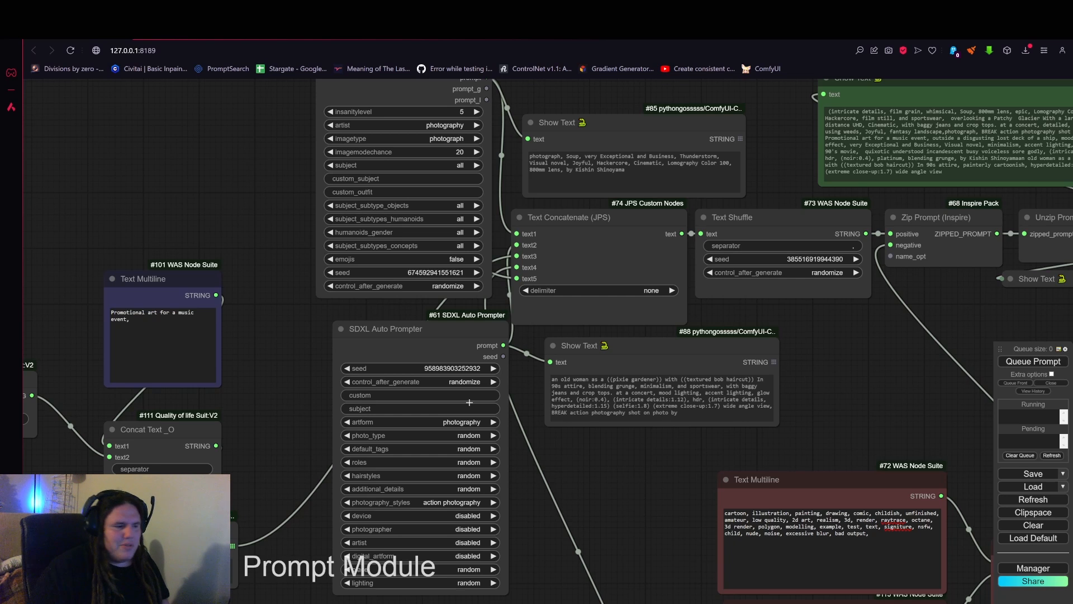
# Shift the SDXL Auto Prompter node farther from its Show Text node and survey the whole prompt module.
pyautogui.moveTo(489, 342); pyautogui.dragTo(449, 357)
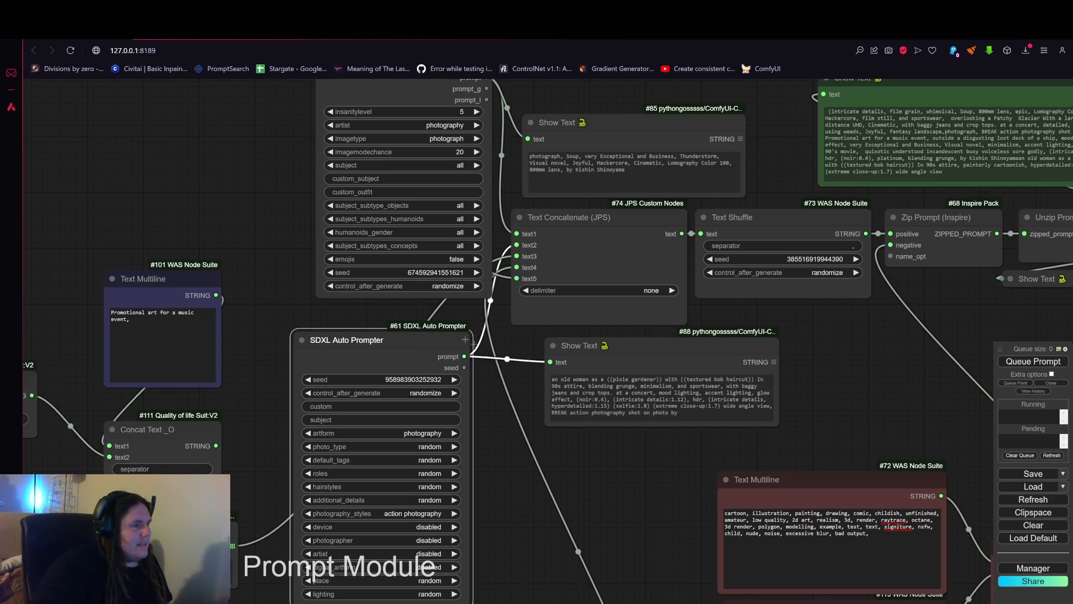
pyautogui.scroll(-6, 496, 367)
pyautogui.scroll(-5, 564, 455)
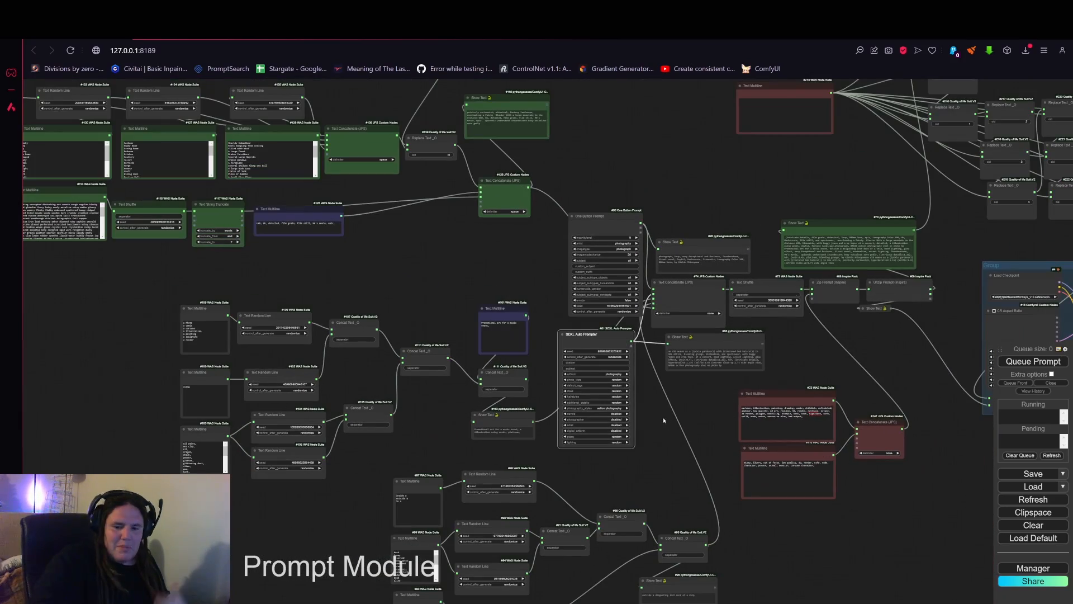
pyautogui.scroll(-3, 647, 426)
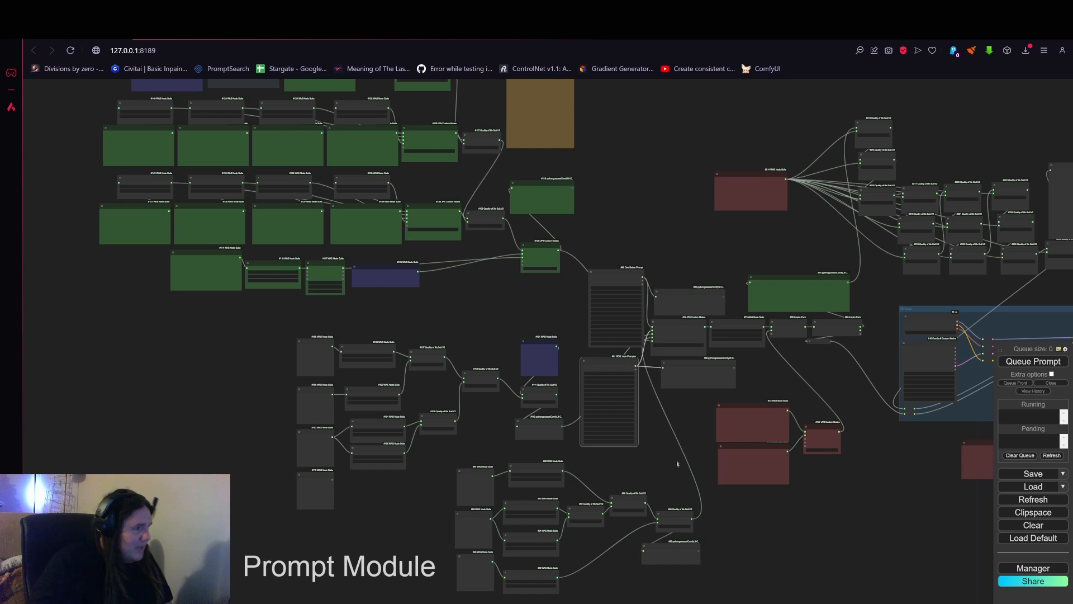
# Replace the current graph with the default workflow and move the Load Checkpoint node above the two CLIP Text Encode nodes.
pyautogui.click(1033, 538)
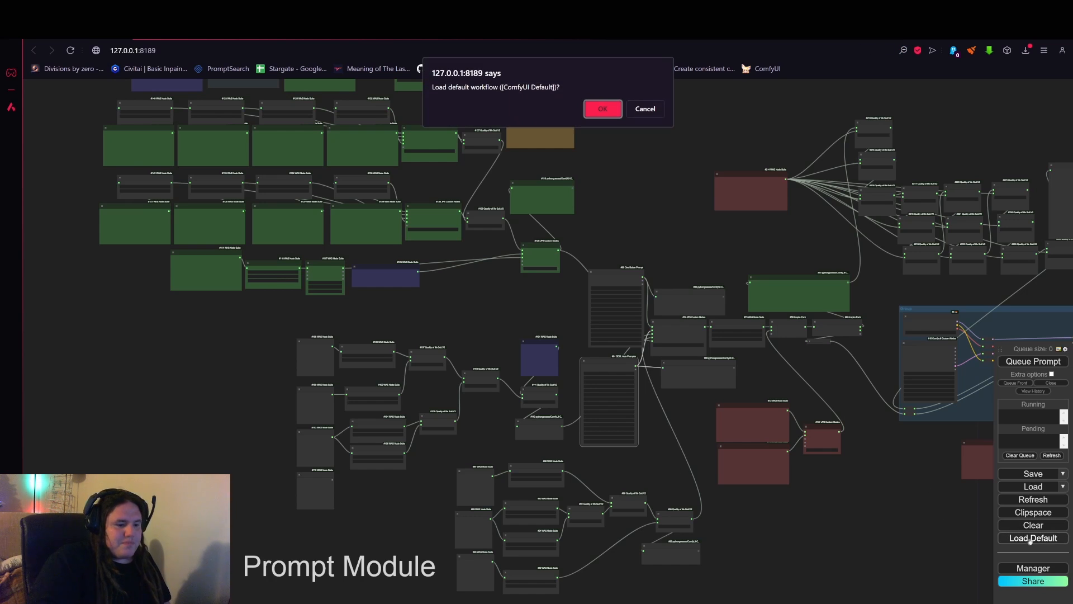
pyautogui.click(606, 109)
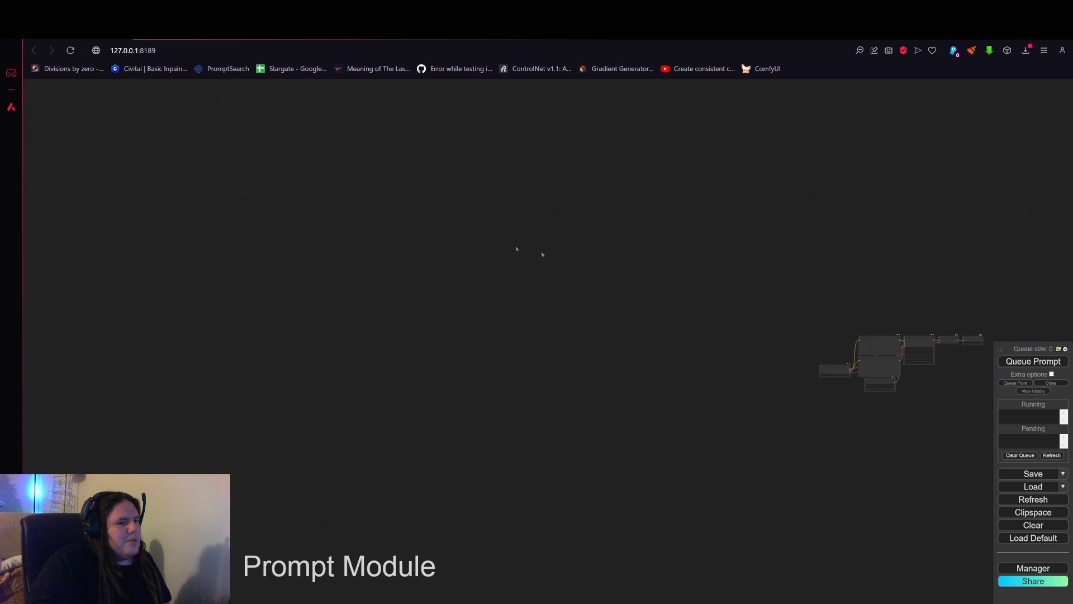
pyautogui.moveTo(748, 351); pyautogui.dragTo(769, 417)
pyautogui.scroll(6, 615, 371)
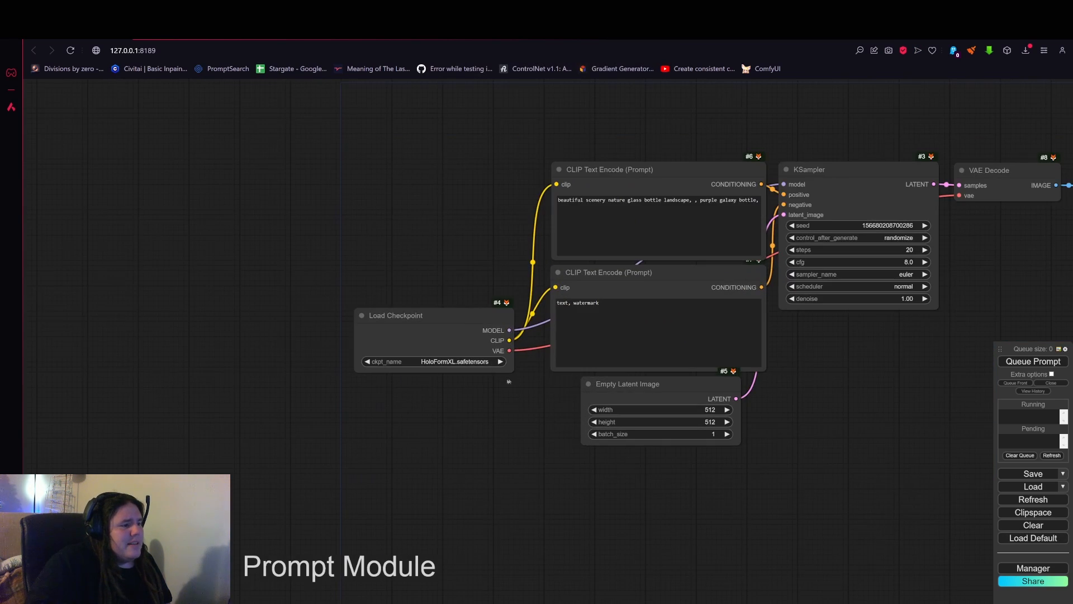
pyautogui.scroll(-4, 526, 399)
pyautogui.moveTo(475, 369); pyautogui.dragTo(453, 205)
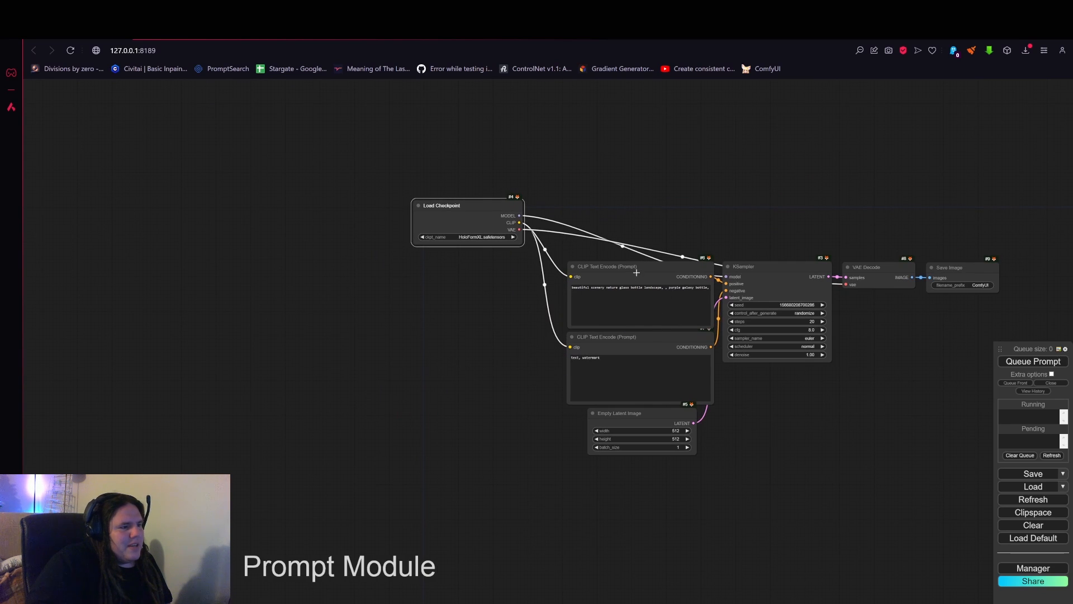
# Convert the text widget to an input on both CLIP Text Encode nodes.
pyautogui.rightClick(655, 269)
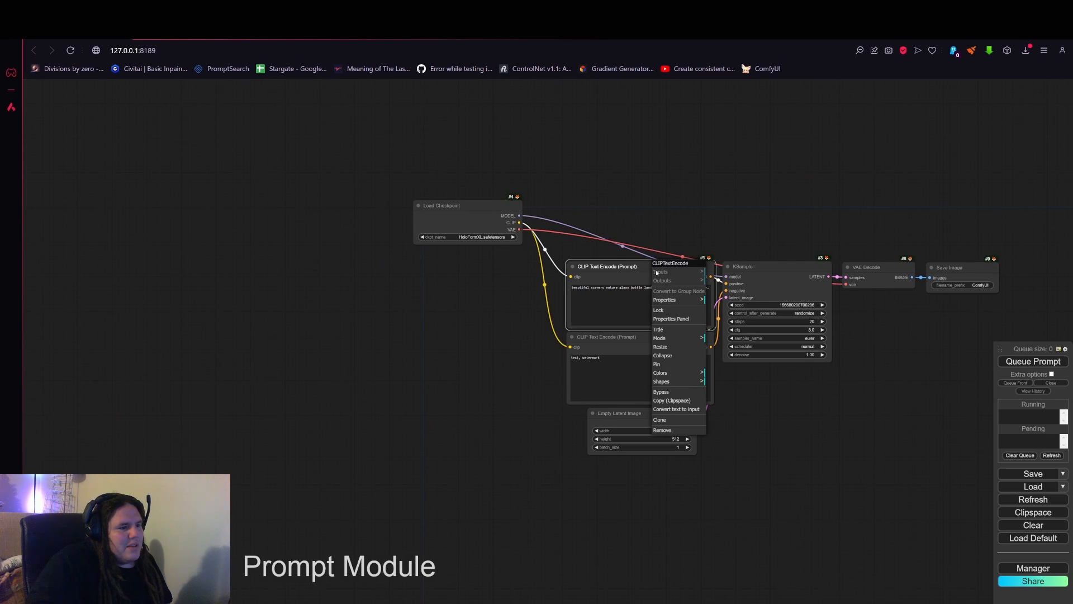
pyautogui.click(685, 411)
pyautogui.rightClick(636, 341)
pyautogui.click(669, 481)
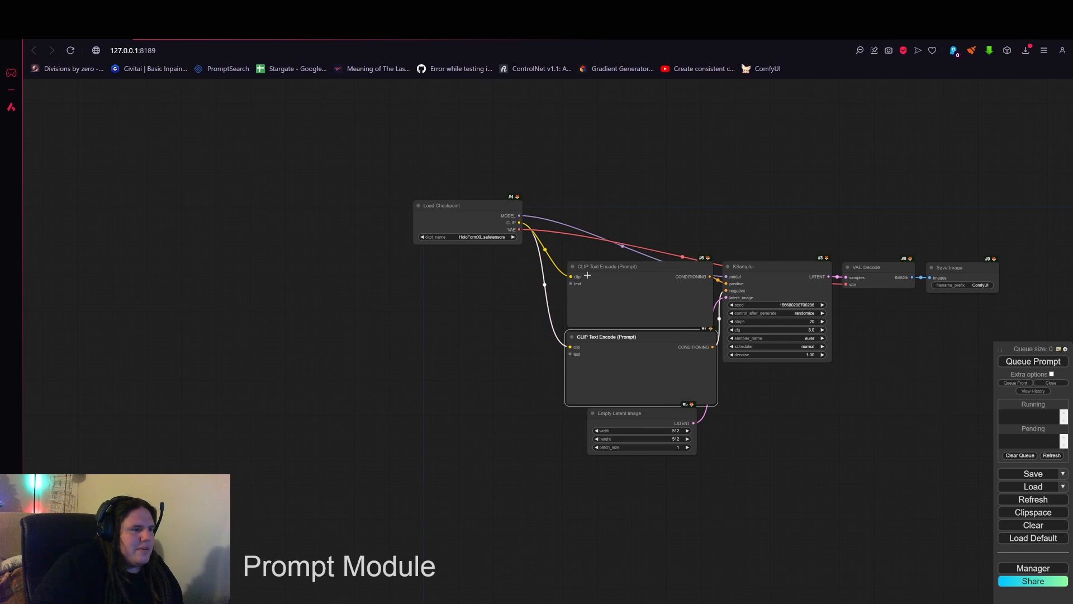
# Color the upper CLIP Text Encode node green and the lower one red.
pyautogui.rightClick(631, 269)
pyautogui.click(637, 370)
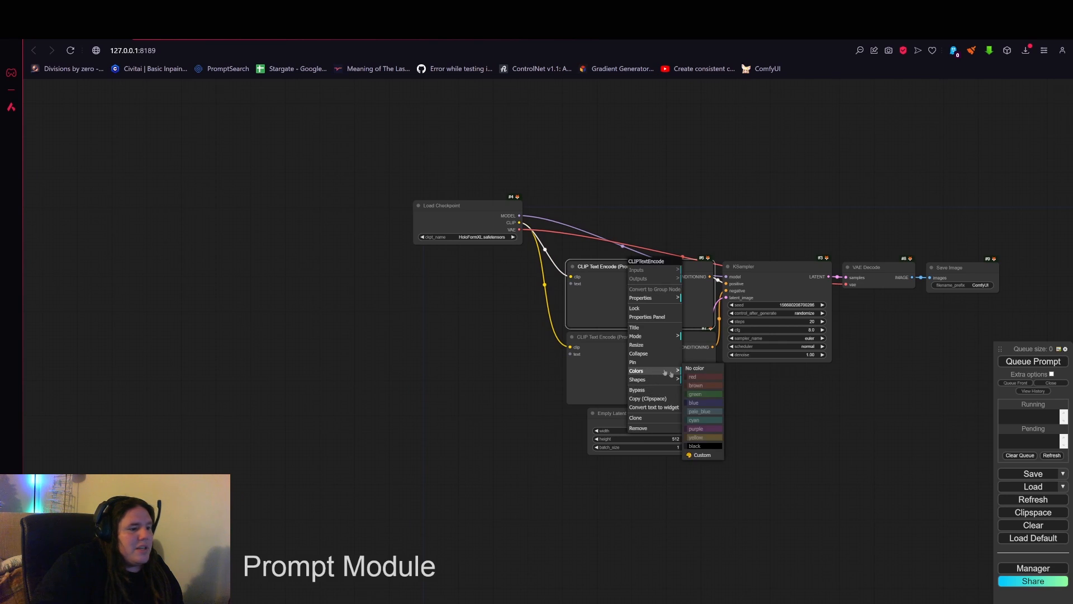
pyautogui.click(703, 395)
pyautogui.rightClick(633, 338)
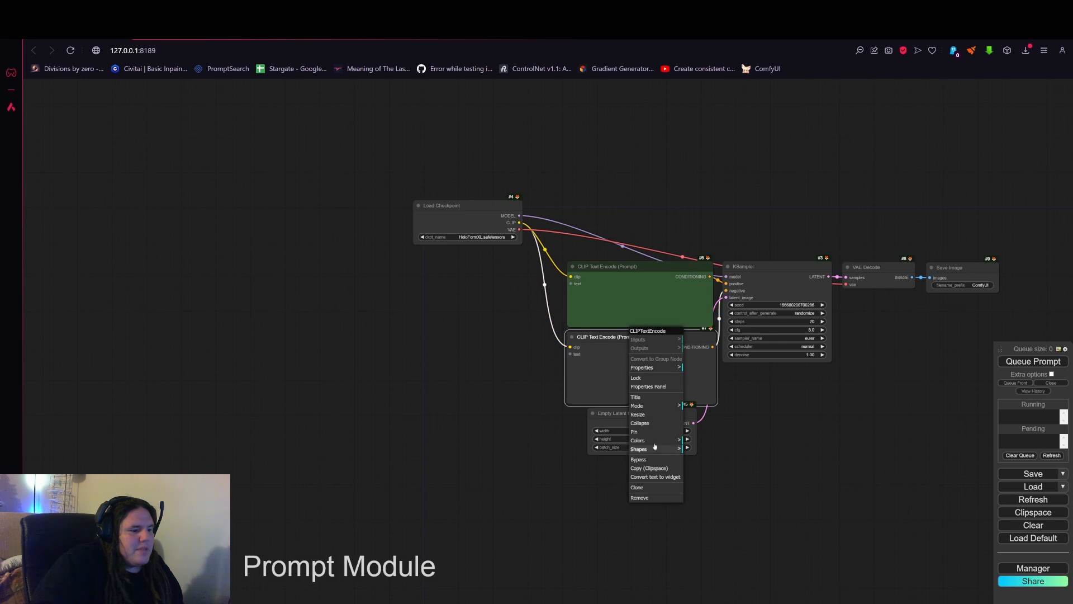
pyautogui.click(654, 440)
pyautogui.click(714, 451)
# Replace the Save Image node with a Preview Image node connected to the VAE Decode image output.
pyautogui.moveTo(817, 408); pyautogui.dragTo(691, 389)
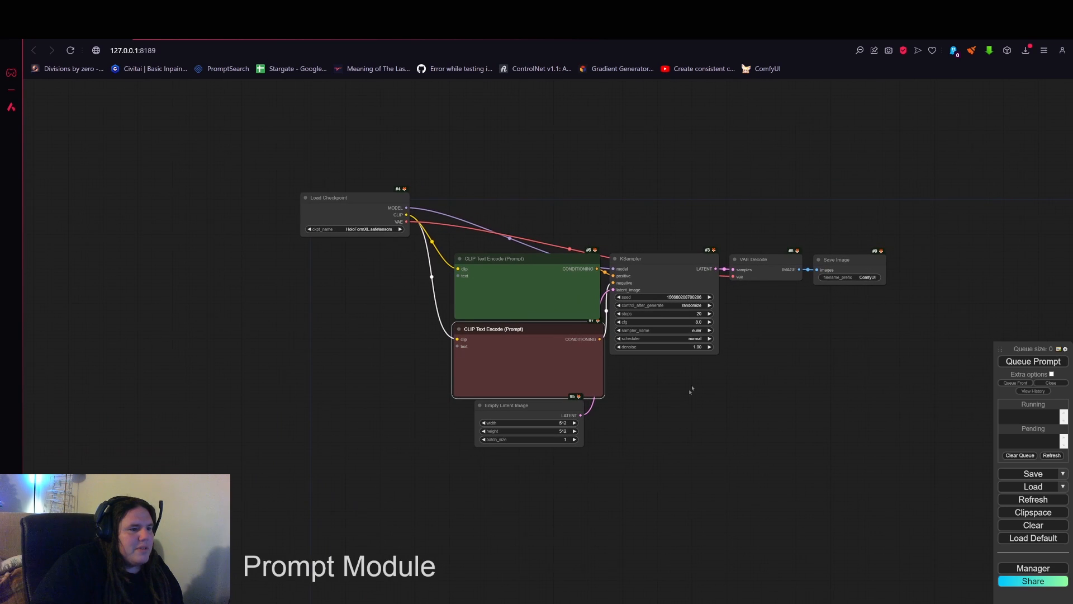
pyautogui.rightClick(848, 255)
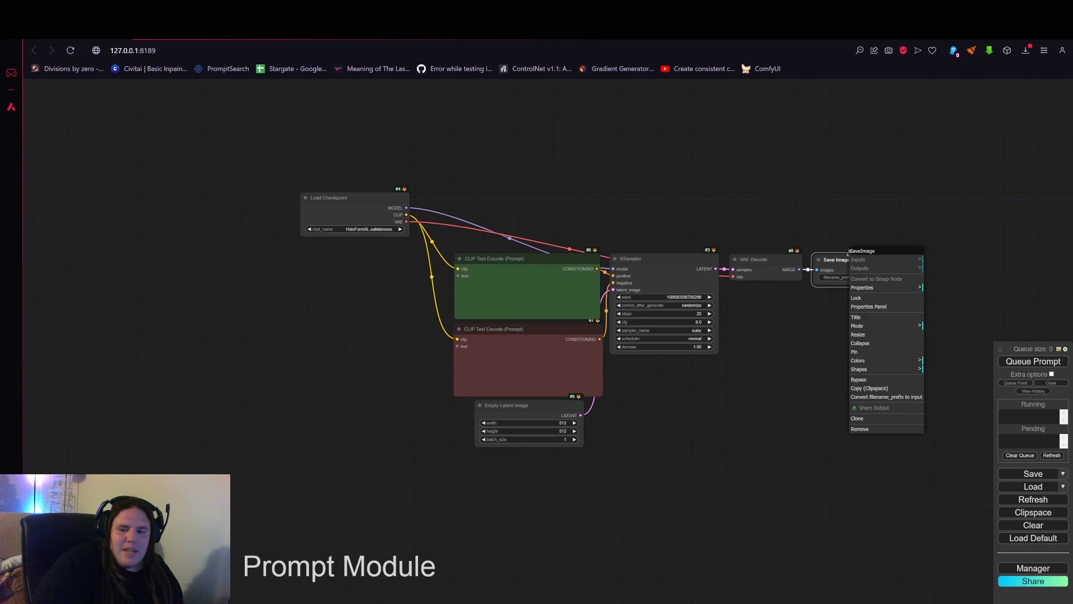
pyautogui.moveTo(810, 377); pyautogui.dragTo(756, 371)
pyautogui.scroll(5, 756, 371)
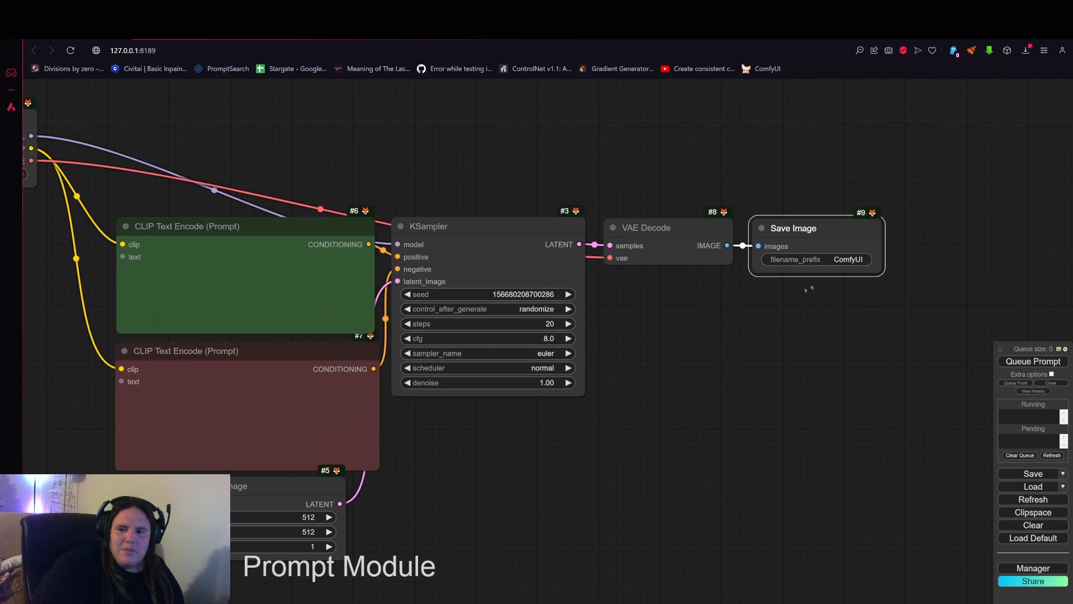
pyautogui.rightClick(847, 237)
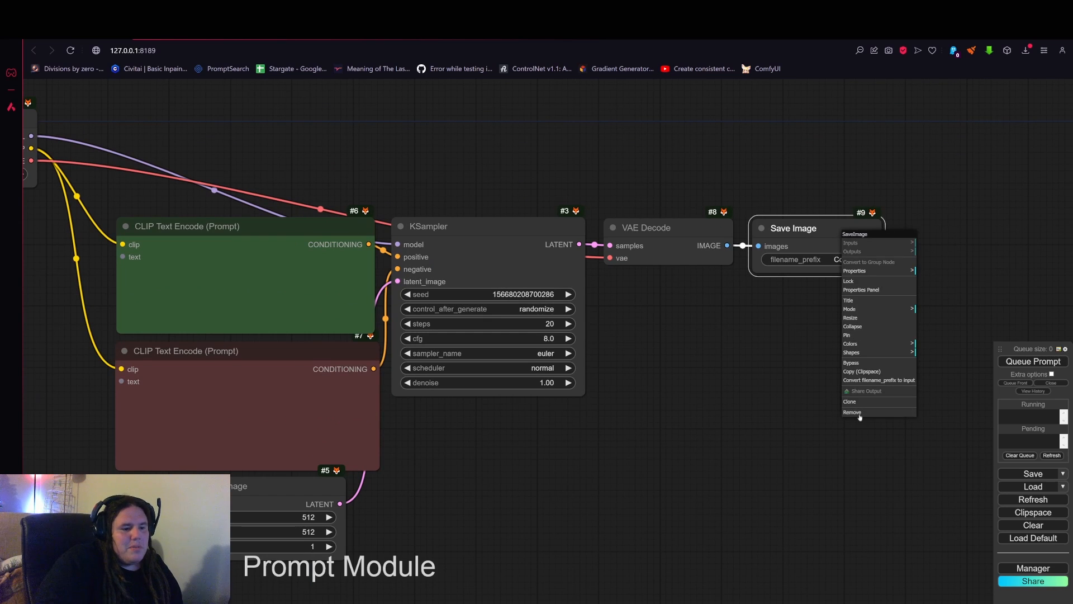
pyautogui.click(858, 413)
pyautogui.moveTo(726, 246); pyautogui.dragTo(810, 302)
pyautogui.click(827, 377)
# Place the Preview Image node just below VAE Decode and enlarge it.
pyautogui.moveTo(877, 311); pyautogui.dragTo(677, 284)
pyautogui.moveTo(741, 309); pyautogui.dragTo(921, 540)
pyautogui.scroll(-5, 897, 497)
pyautogui.moveTo(629, 466); pyautogui.dragTo(663, 364)
pyautogui.scroll(-2, 692, 371)
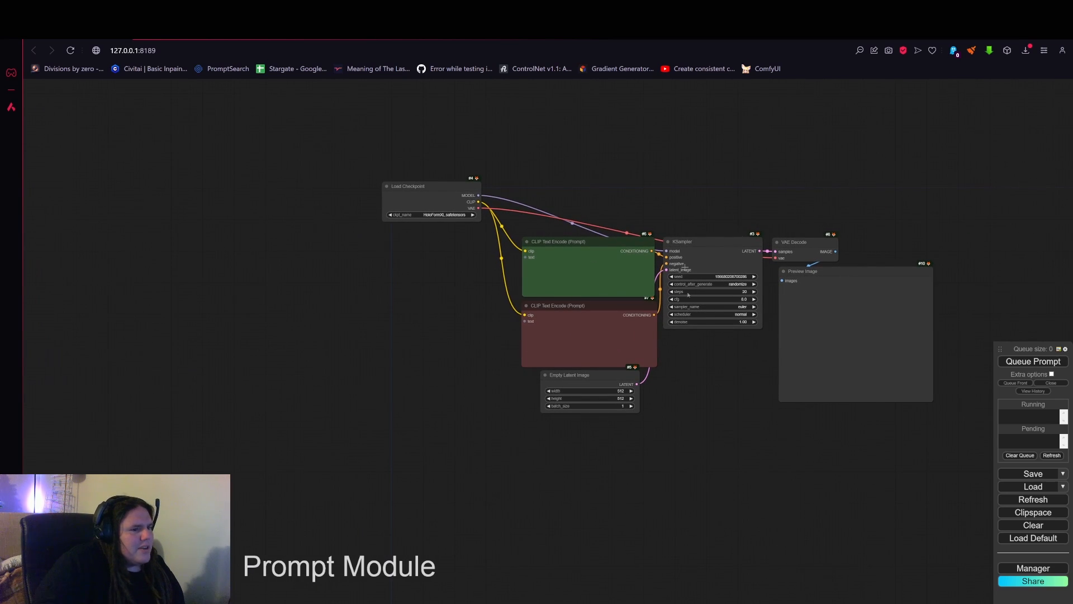
# Search the nodes for "text m" and add a Text Multiline node in the empty area before the CLIP Text Encode nodes.
pyautogui.moveTo(479, 229); pyautogui.dragTo(592, 241)
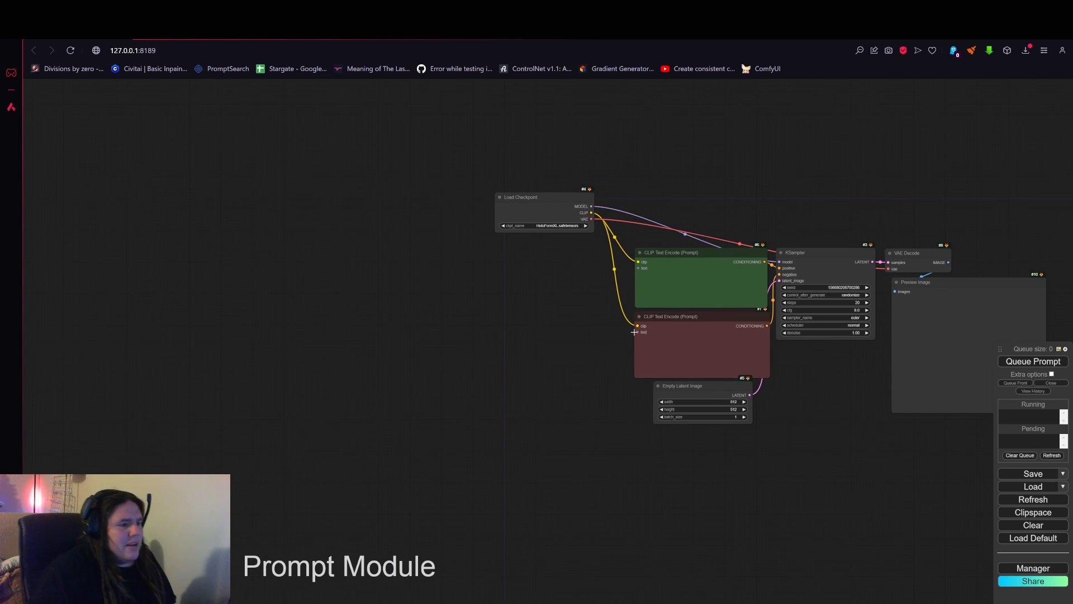
pyautogui.doubleClick(434, 322)
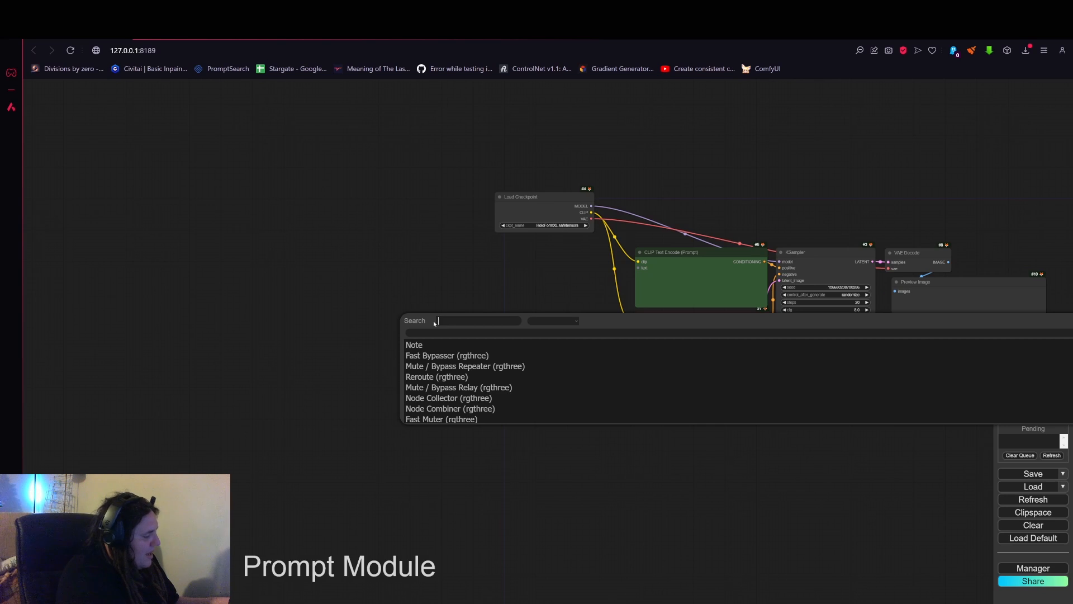
pyautogui.write('ext')
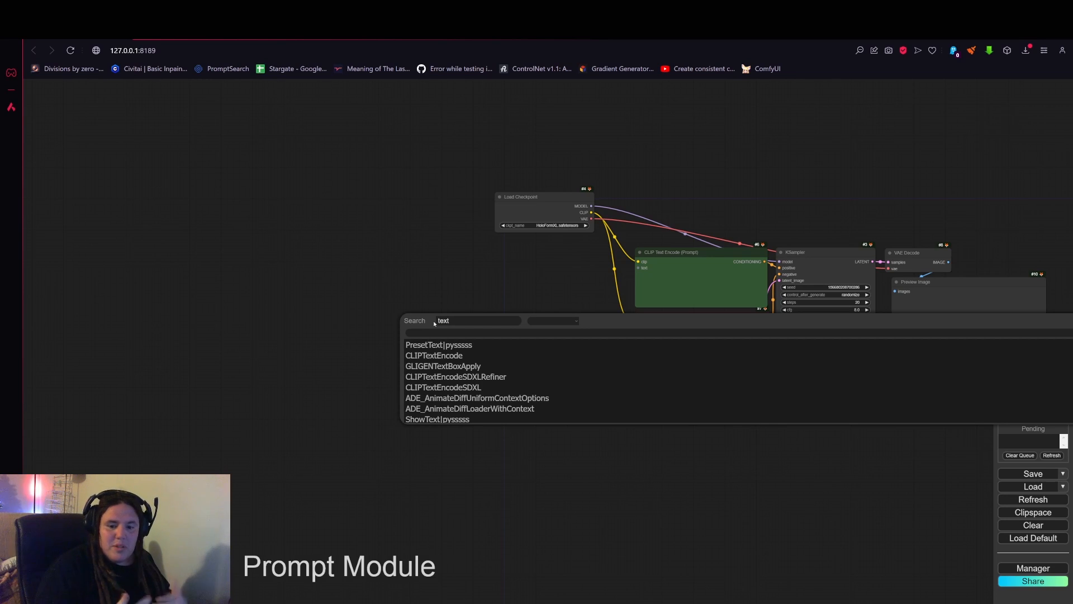
pyautogui.scroll(-5, 570, 412)
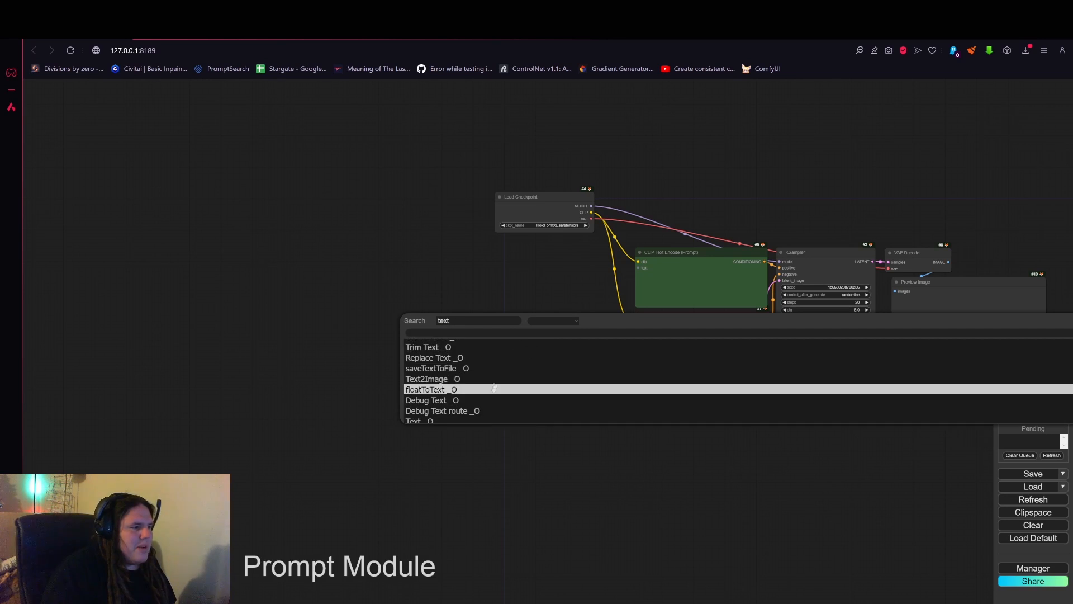
pyautogui.scroll(-10, 496, 369)
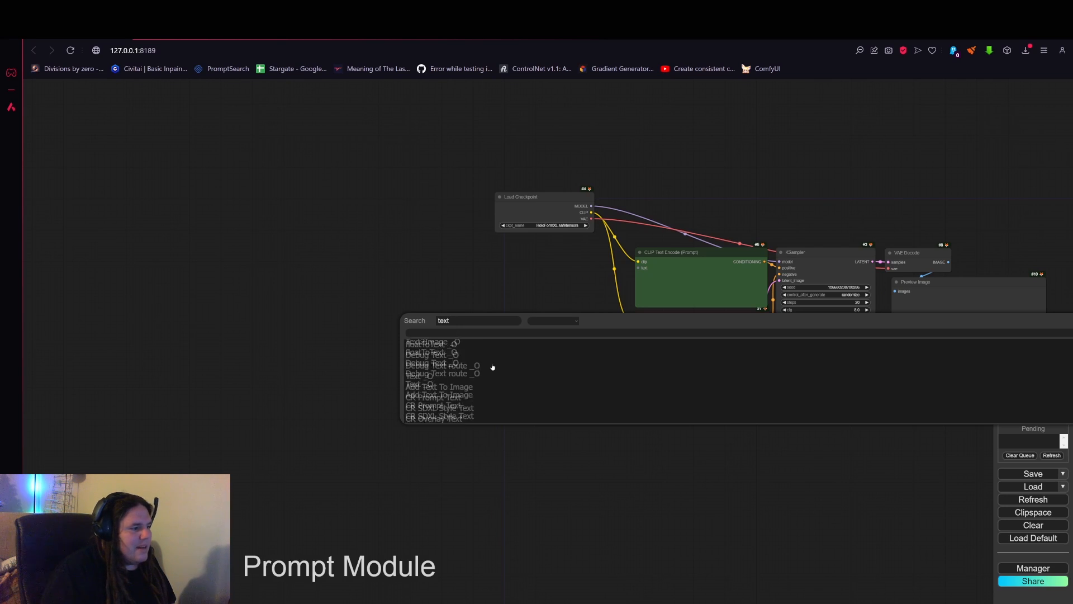
pyautogui.scroll(-10, 482, 380)
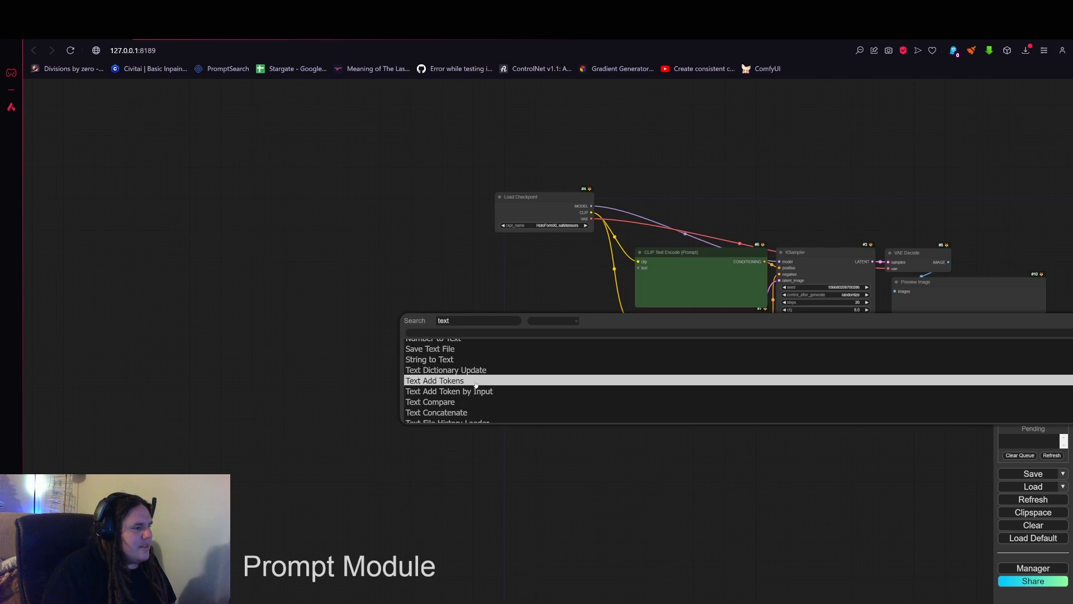
pyautogui.scroll(-6, 485, 378)
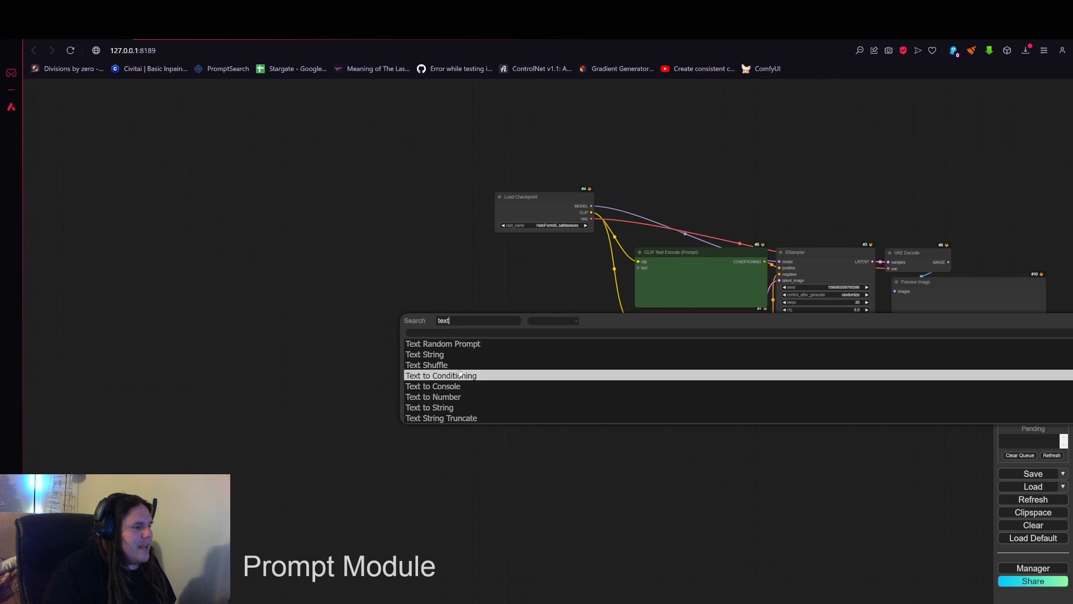
pyautogui.scroll(10, 486, 377)
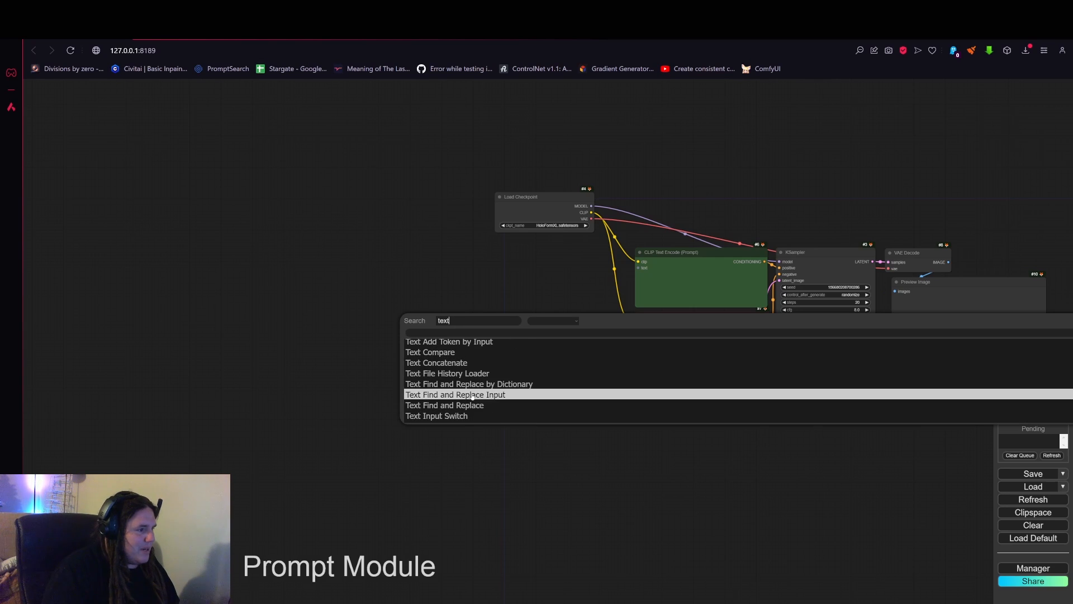
pyautogui.write('m')
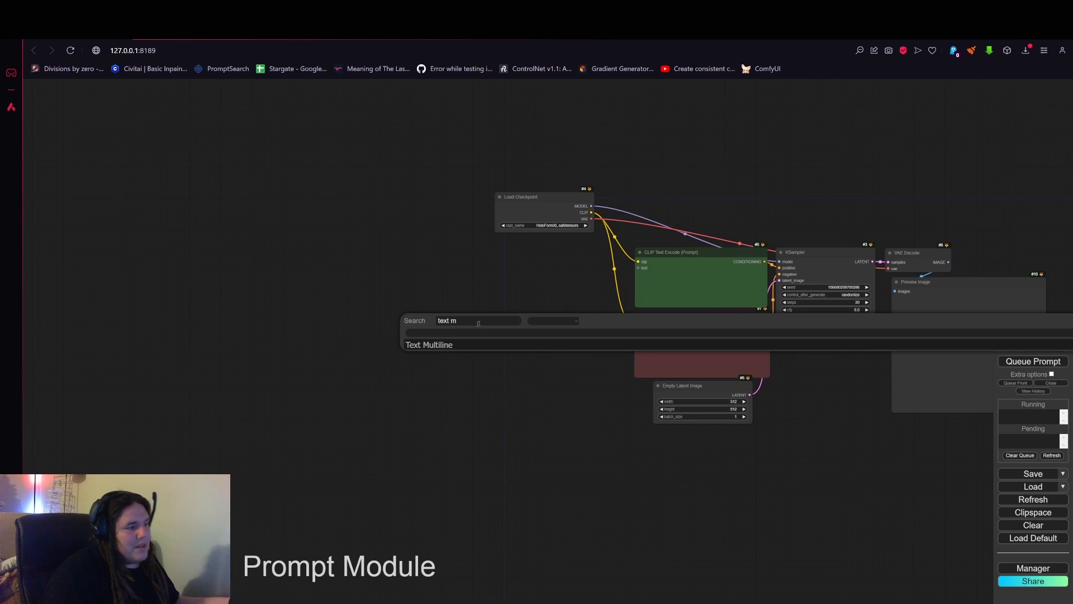
pyautogui.click(485, 345)
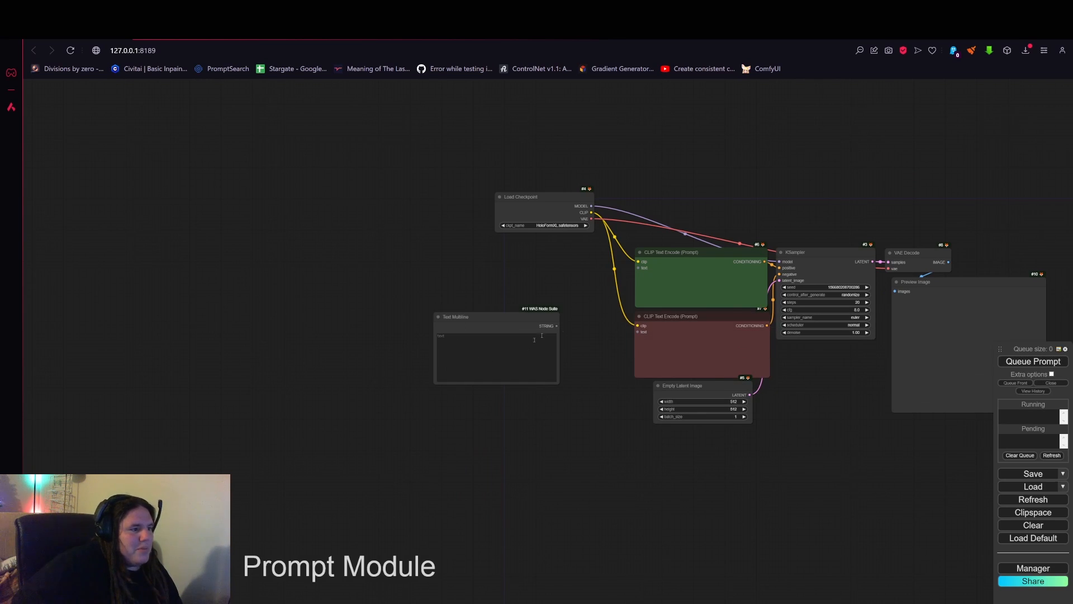
# Connect the Text Multiline node's STRING output to the green CLIP Text Encode node's text input and move the text node up.
pyautogui.scroll(7, 542, 335)
pyautogui.scroll(3, 427, 318)
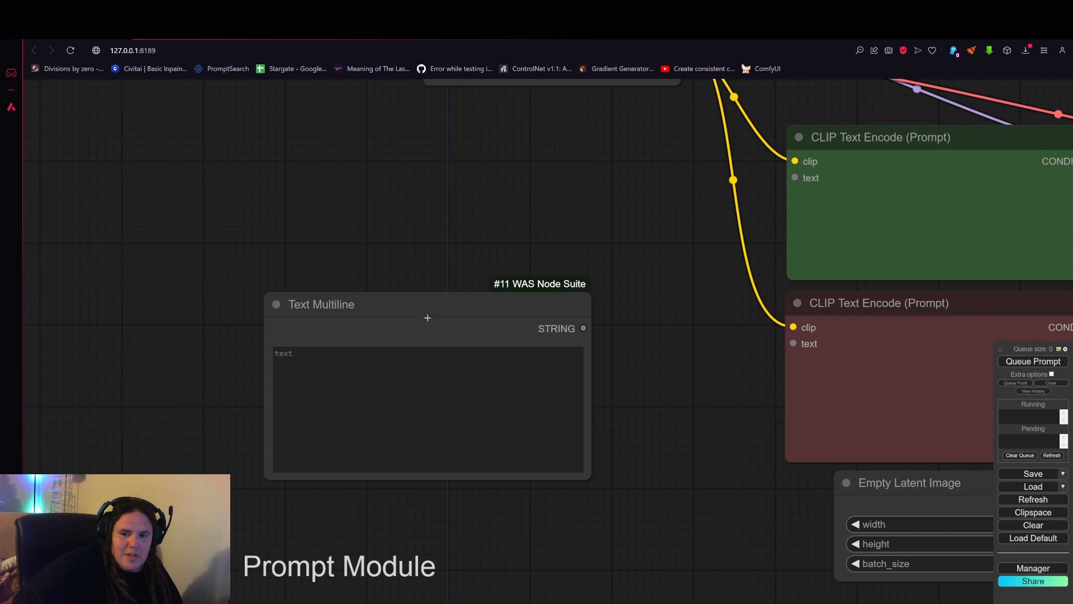
pyautogui.scroll(-3, 428, 317)
pyautogui.click(535, 385)
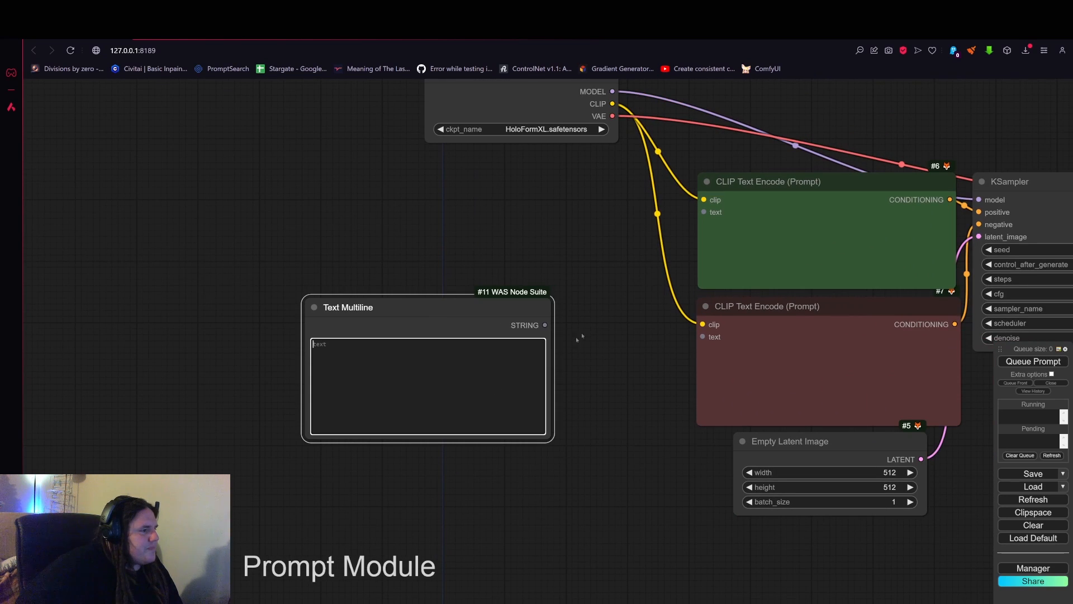
pyautogui.scroll(-4, 599, 364)
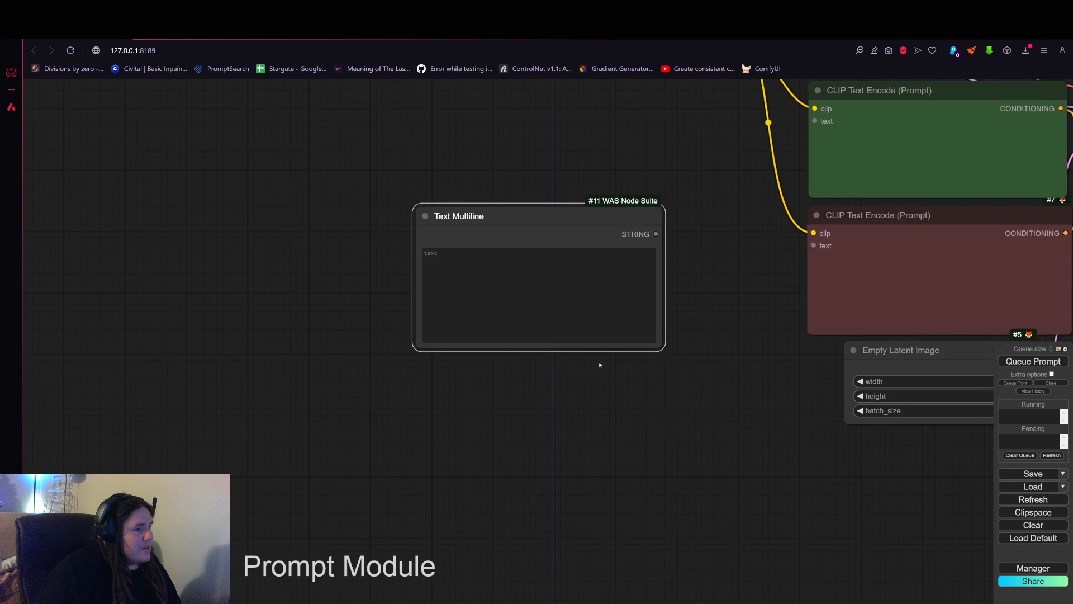
pyautogui.moveTo(563, 267); pyautogui.dragTo(470, 319)
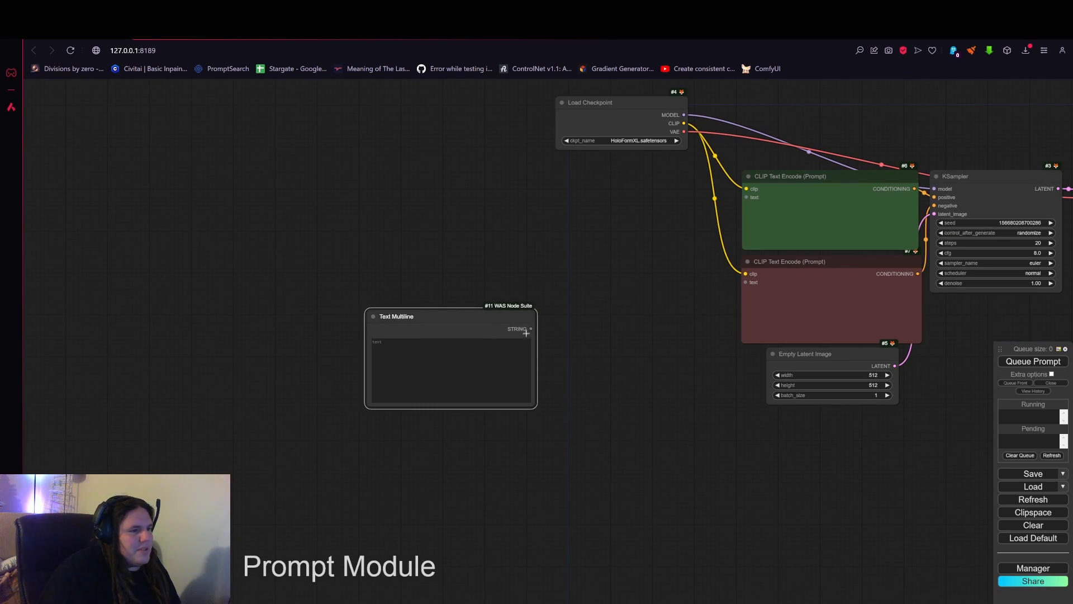
pyautogui.moveTo(533, 329); pyautogui.dragTo(746, 197)
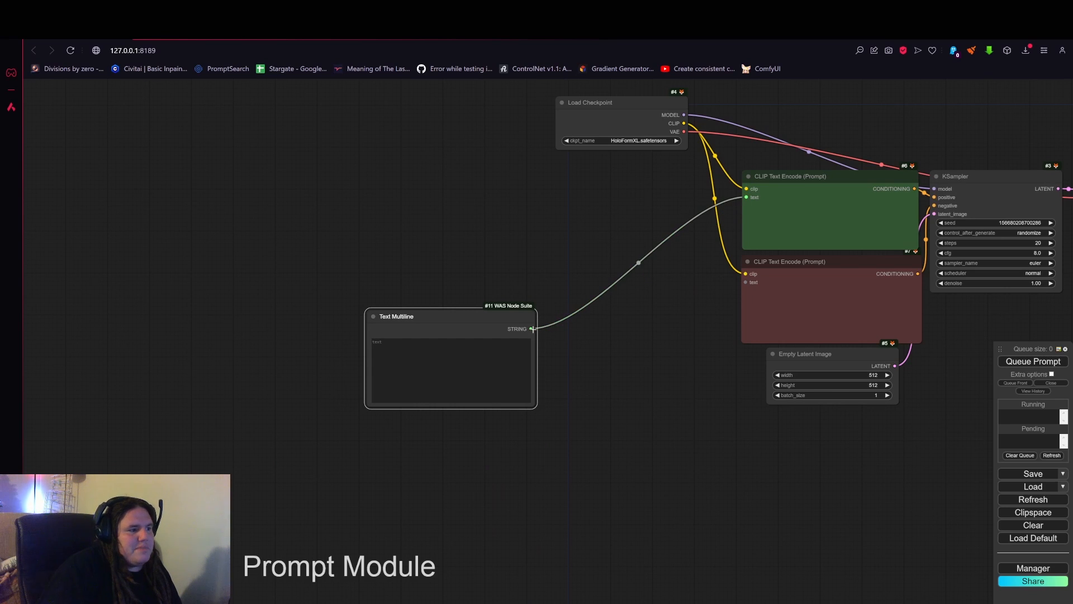
pyautogui.moveTo(479, 323); pyautogui.dragTo(509, 234)
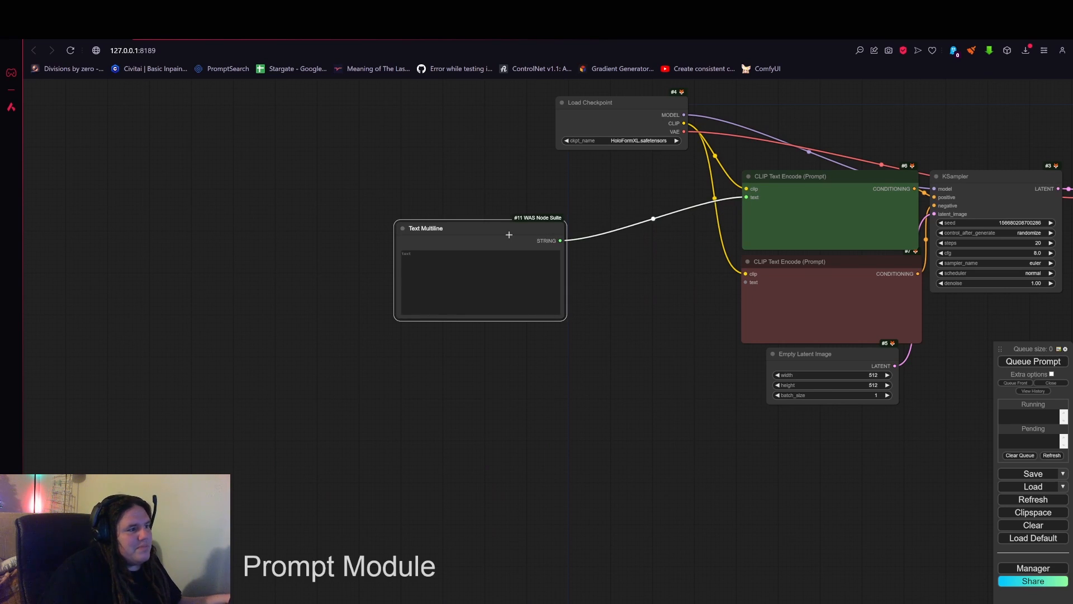
# Duplicate the Text Multiline node below the original and connect the copy's STRING output to the red CLIP Text Encode node's text input.
pyautogui.hotkey('ctrl', 'c')
pyautogui.hotkey('ctrl', 'v')
pyautogui.moveTo(589, 383); pyautogui.dragTo(745, 282)
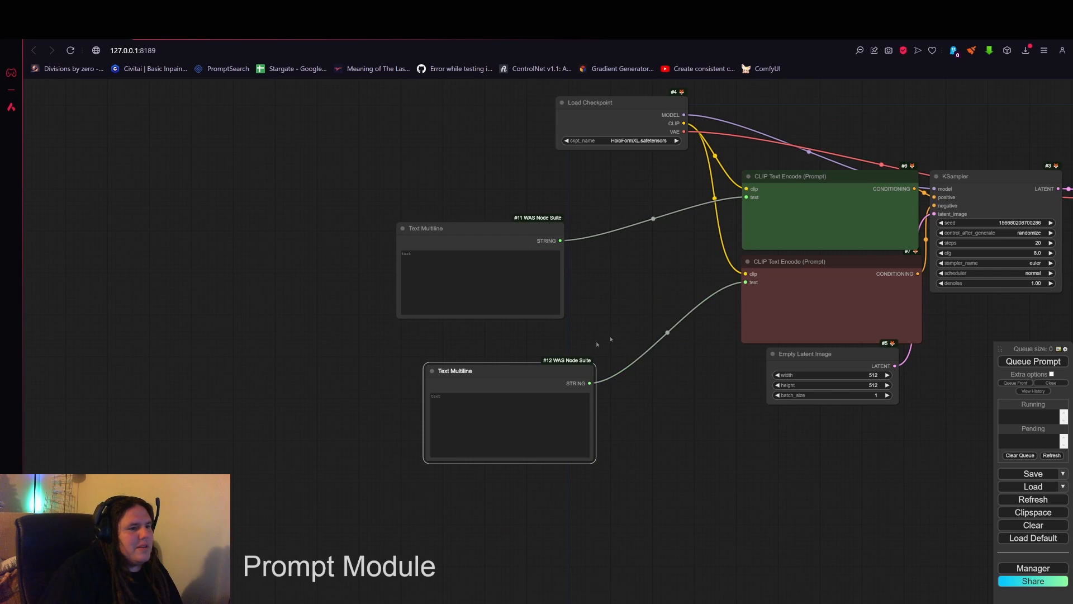
# Arrange the two Text Multiline nodes one above the other in front of the CLIP Text Encode nodes.
pyautogui.moveTo(577, 355); pyautogui.dragTo(494, 347)
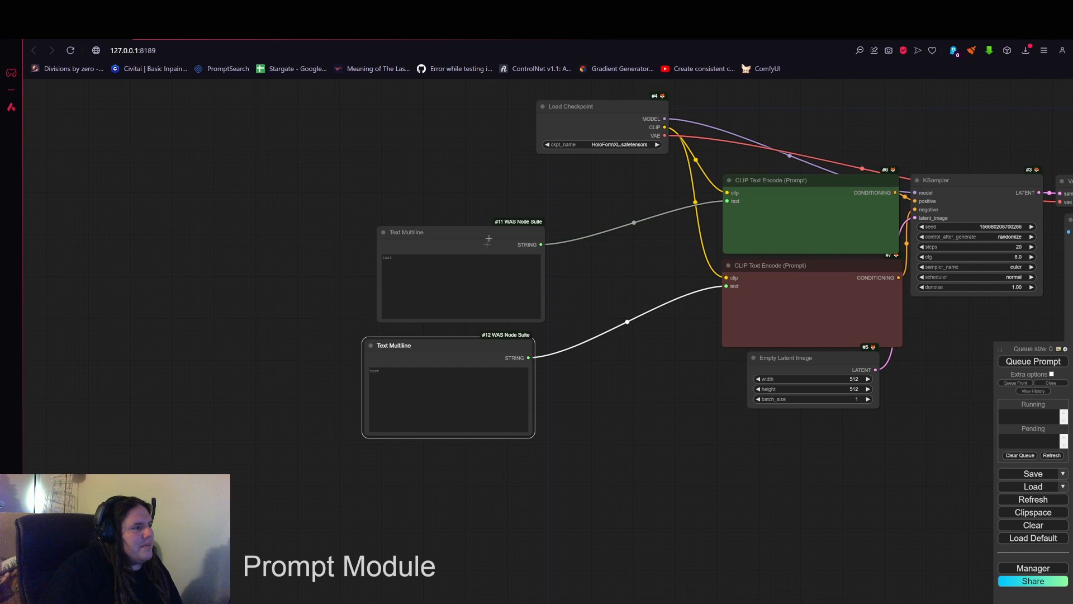
pyautogui.moveTo(488, 242); pyautogui.dragTo(517, 213)
pyautogui.scroll(2, 570, 276)
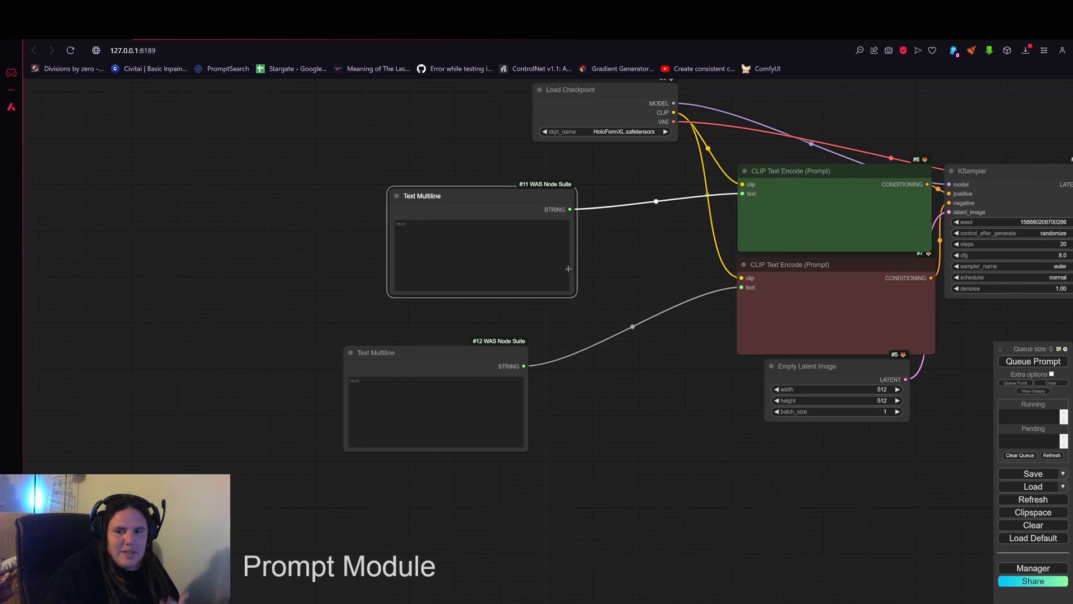
pyautogui.scroll(-4, 726, 234)
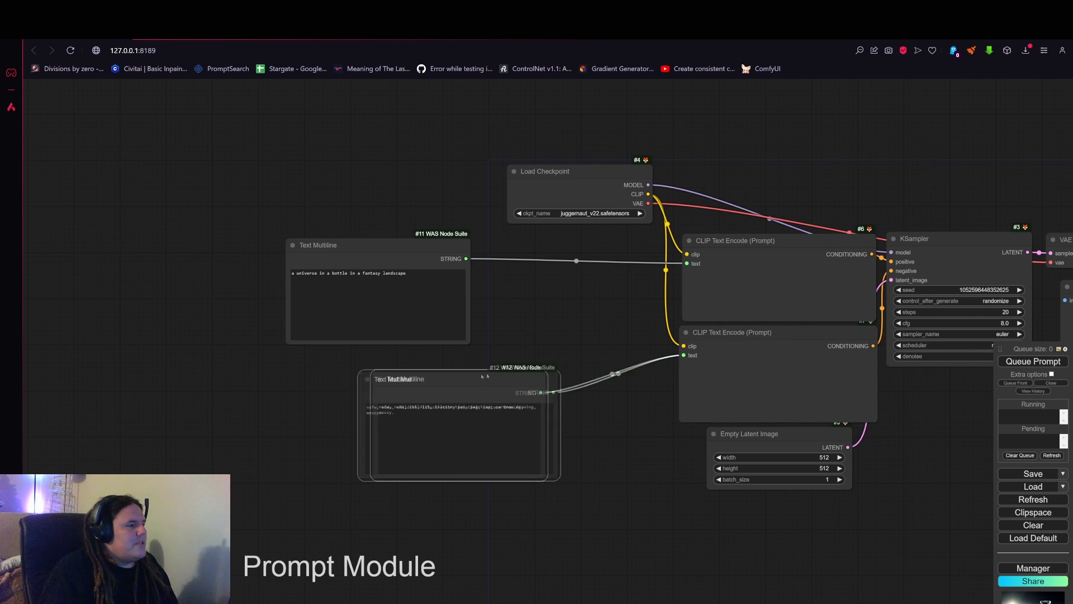
pyautogui.moveTo(526, 374); pyautogui.dragTo(435, 369)
pyautogui.moveTo(559, 402); pyautogui.dragTo(683, 407)
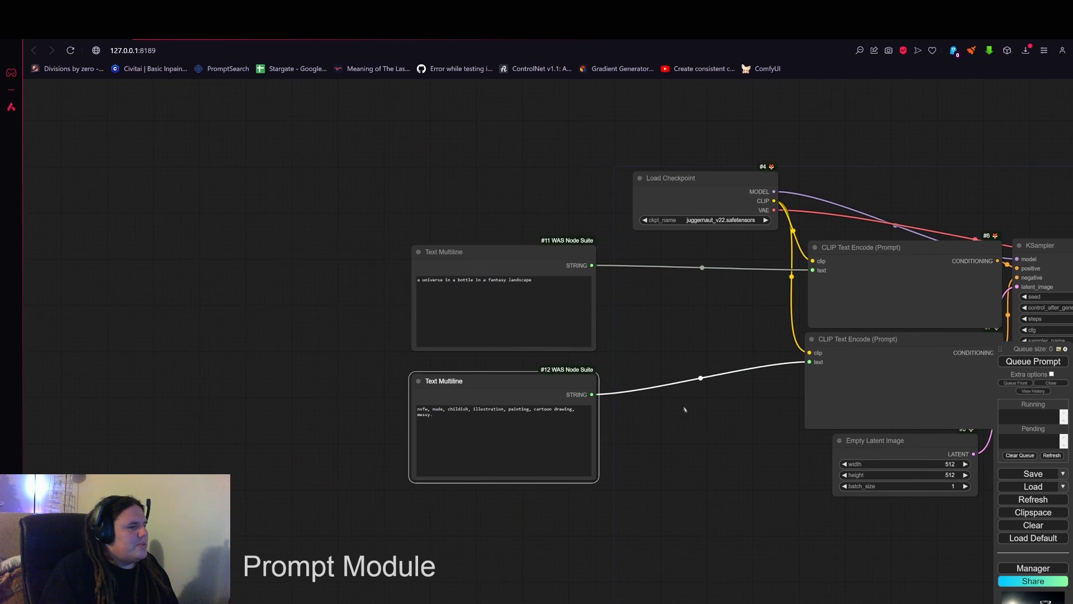
# Color the lower Text Multiline node red and the upper one green.
pyautogui.scroll(4, 688, 308)
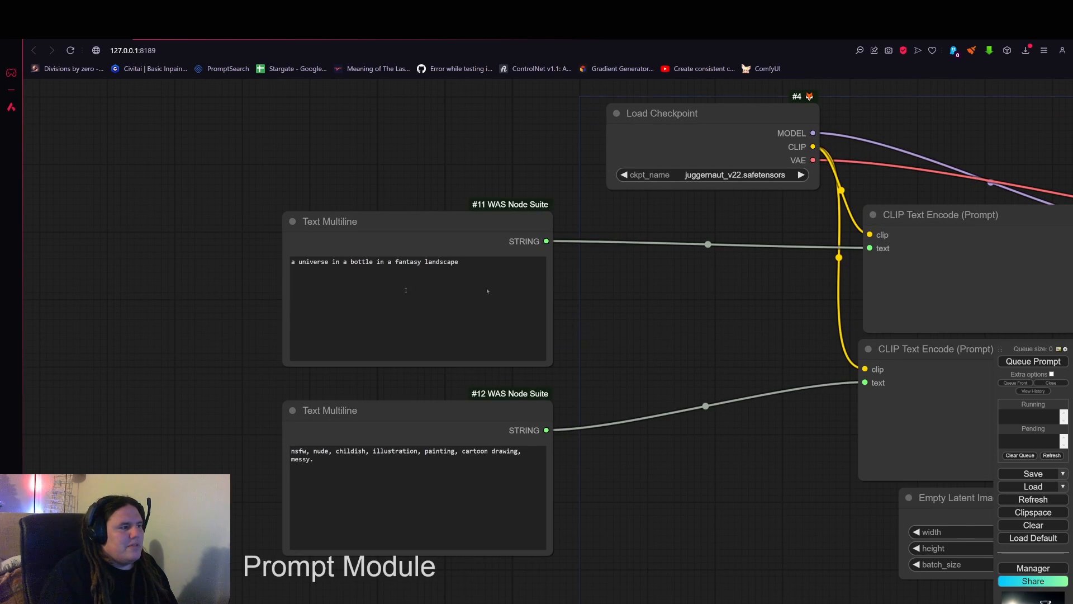
pyautogui.moveTo(726, 475); pyautogui.dragTo(850, 377)
pyautogui.rightClick(602, 316)
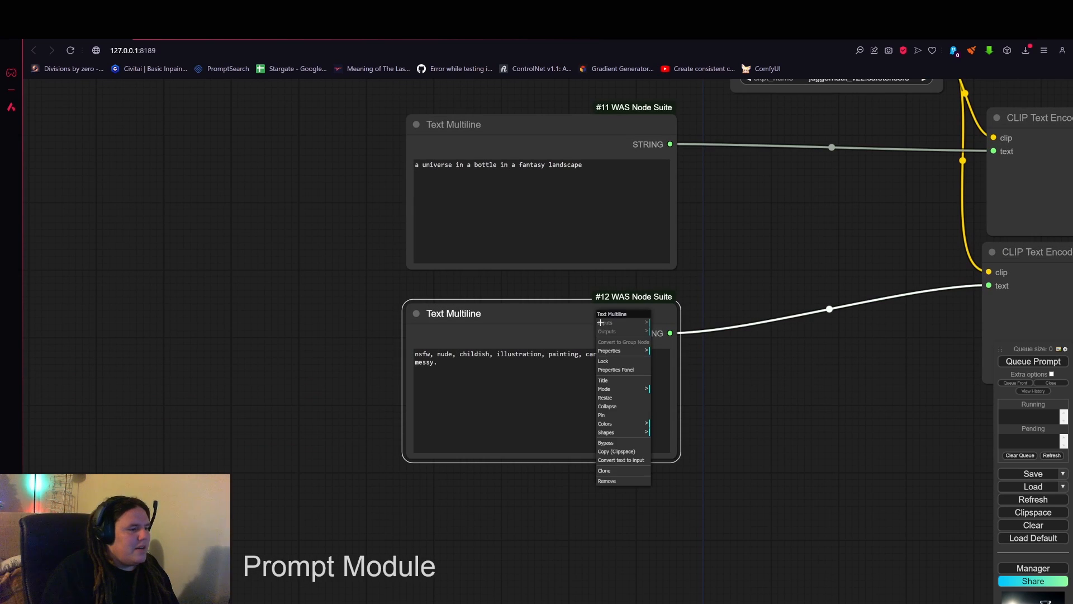
pyautogui.click(626, 425)
pyautogui.click(671, 429)
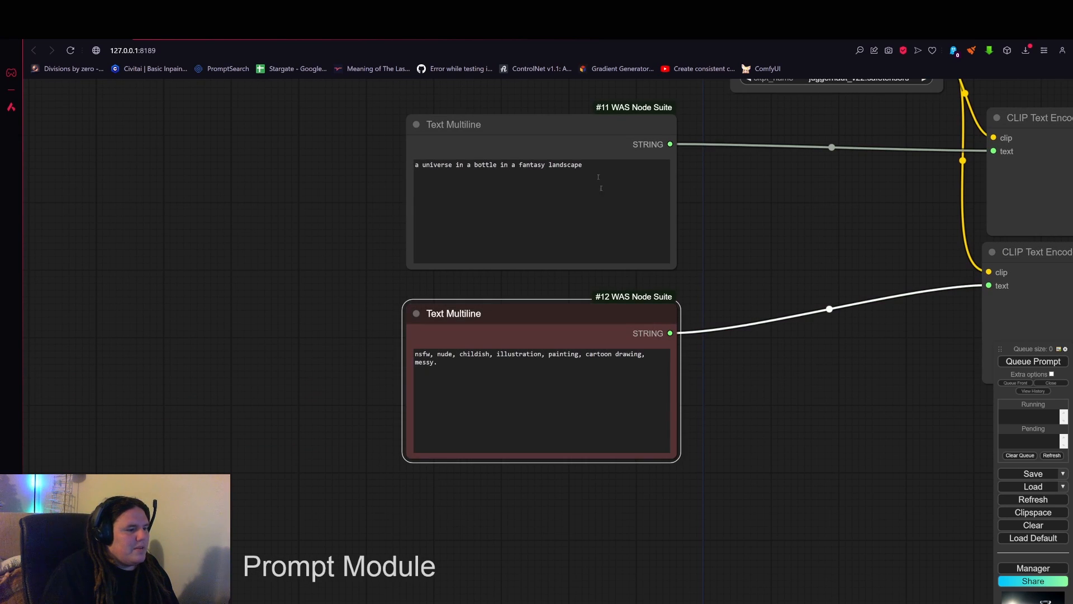
pyautogui.rightClick(596, 122)
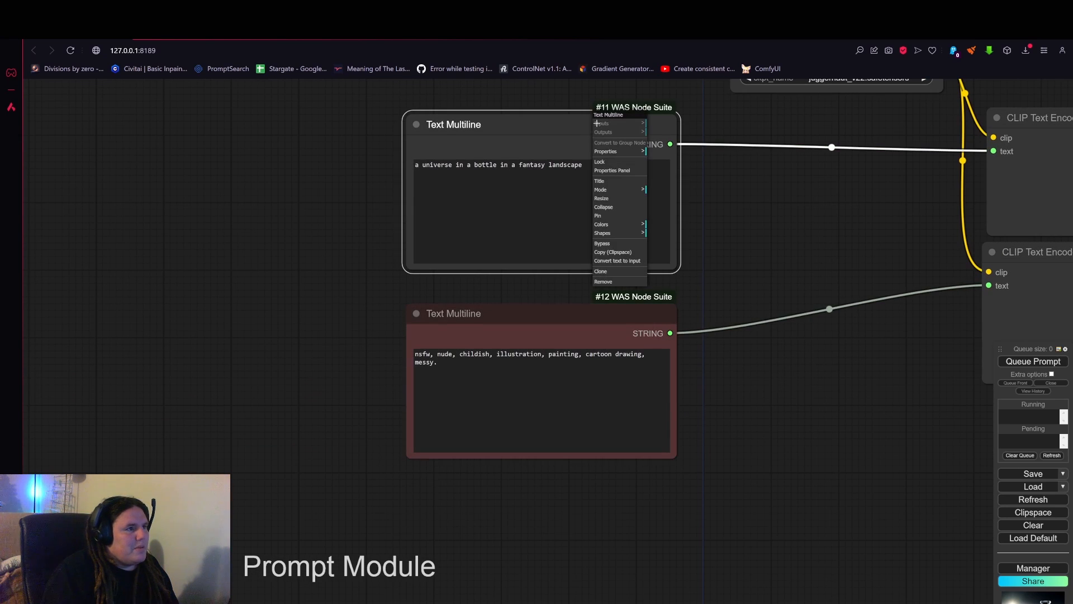
pyautogui.click(621, 225)
pyautogui.click(672, 256)
pyautogui.scroll(-5, 672, 256)
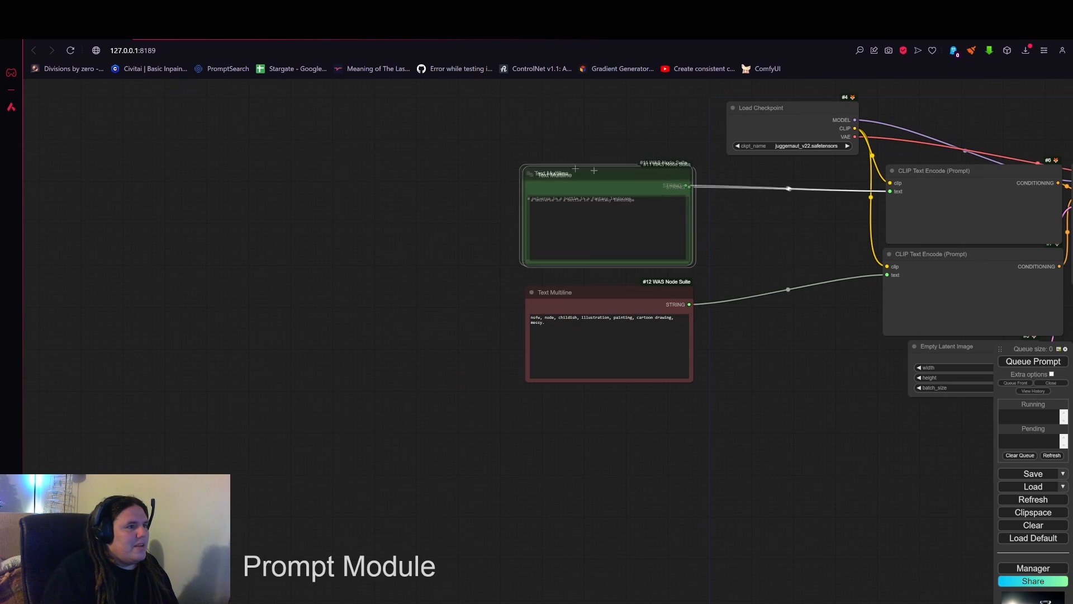
# Move the green Text Multiline node farther from the CLIP Text Encode nodes and disconnect it from the upper one's text input.
pyautogui.moveTo(657, 179); pyautogui.dragTo(406, 155)
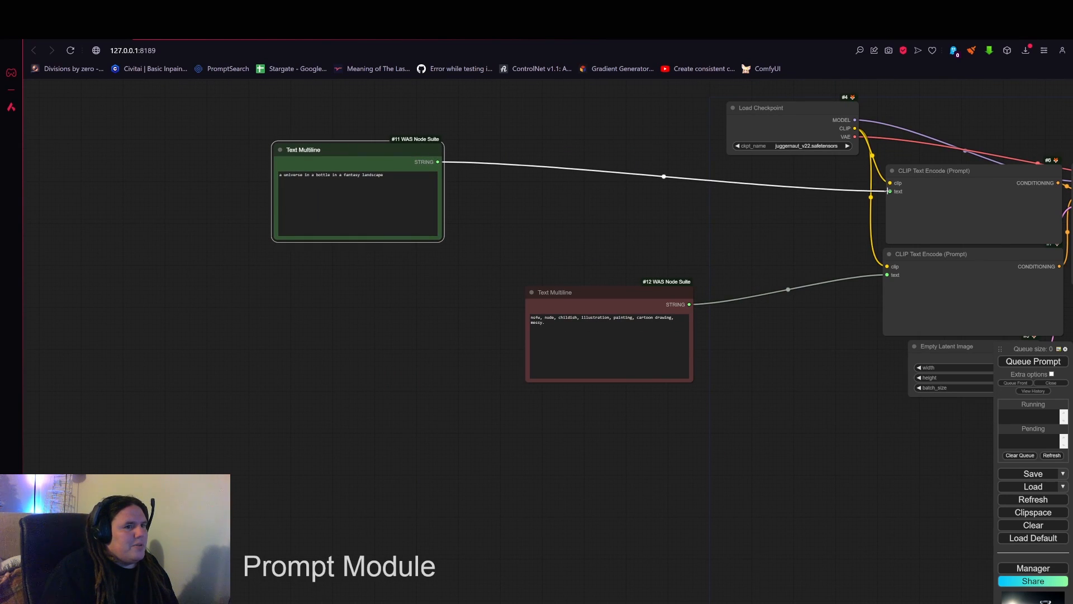
pyautogui.moveTo(888, 190); pyautogui.dragTo(576, 187)
pyautogui.moveTo(351, 153); pyautogui.dragTo(334, 151)
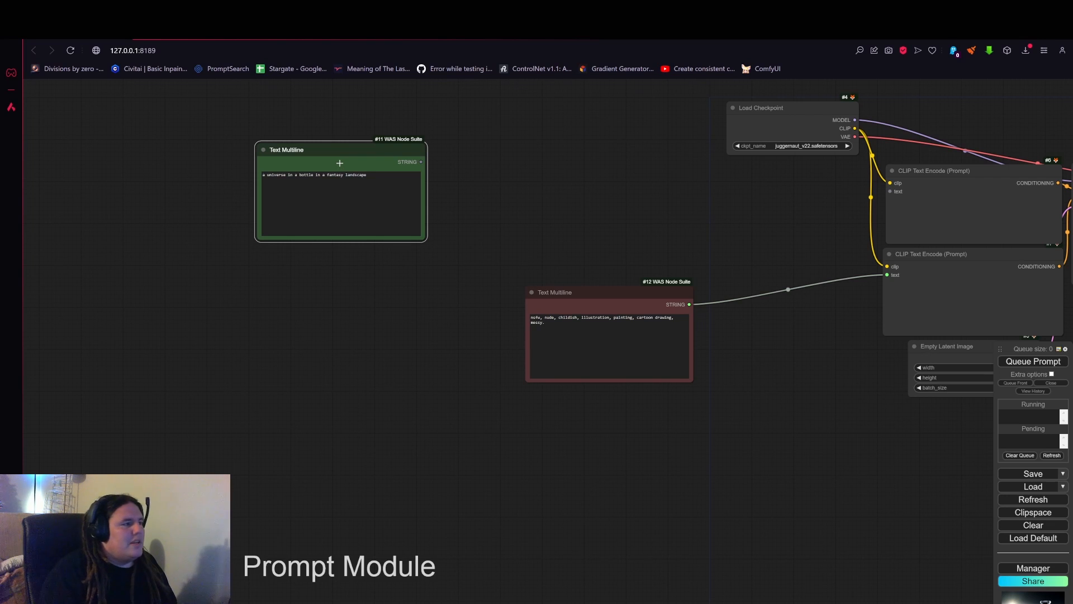
# Replace the green Text Multiline node's prompt with "a photo of SSS in a LLL QQQ".
pyautogui.scroll(2, 525, 189)
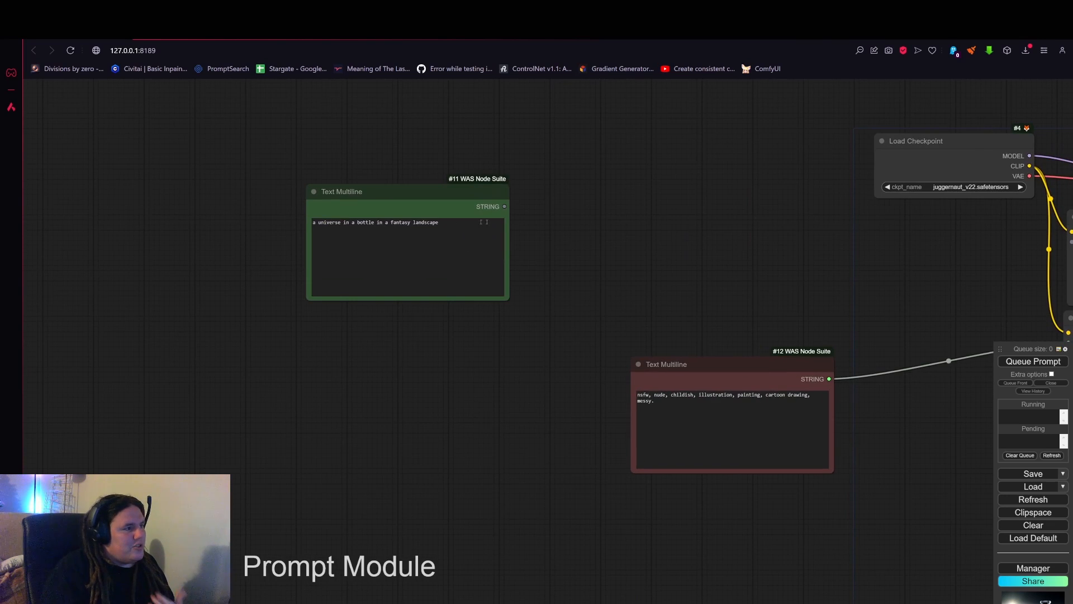
pyautogui.scroll(1, 513, 221)
pyautogui.moveTo(622, 279); pyautogui.dragTo(694, 311)
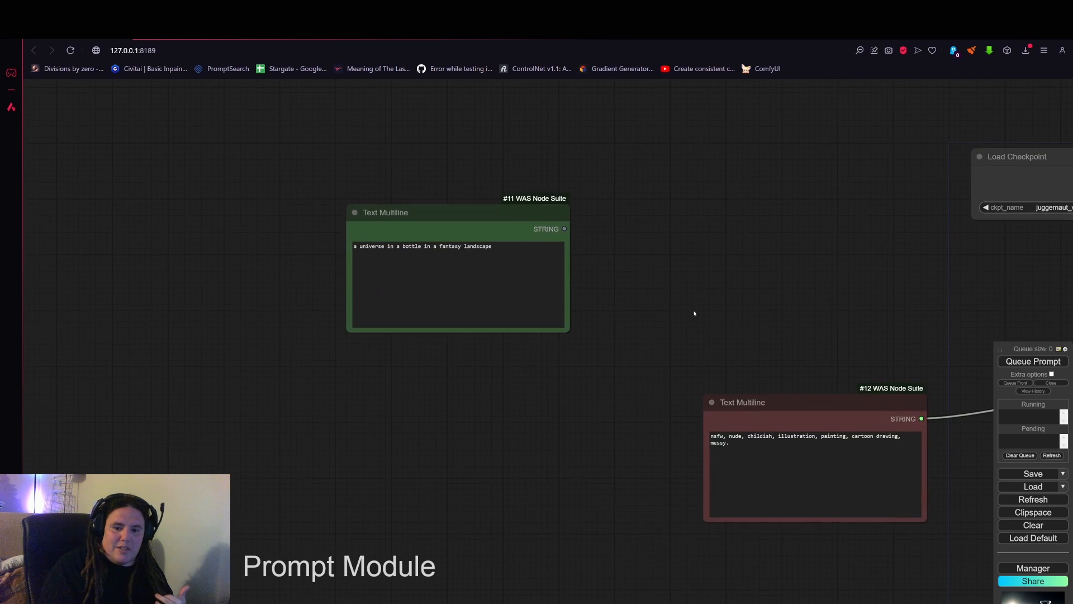
pyautogui.scroll(5, 560, 248)
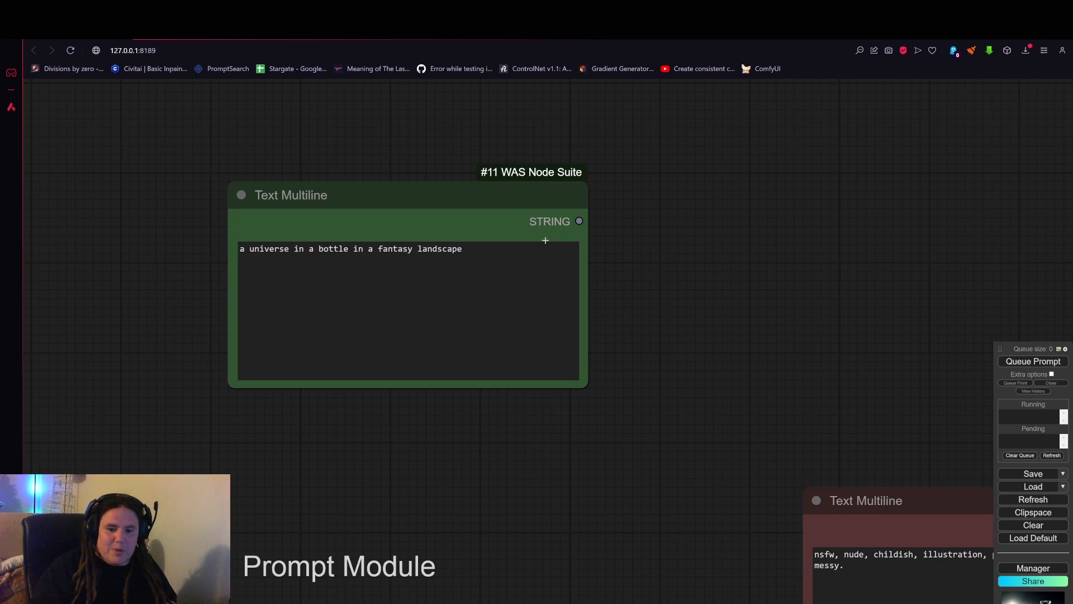
pyautogui.moveTo(542, 240); pyautogui.dragTo(229, 259)
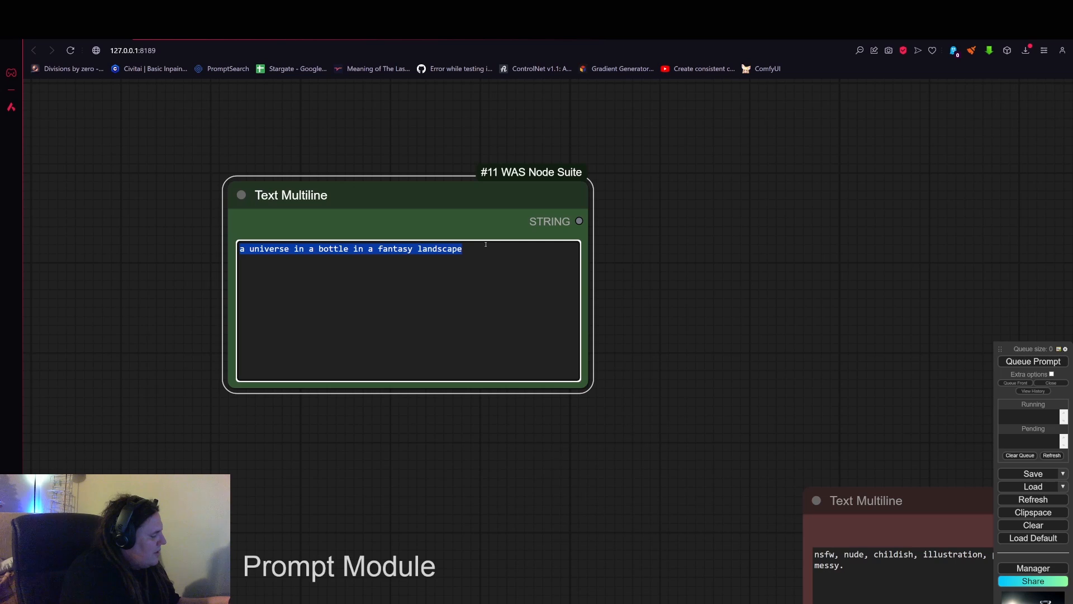
pyautogui.write('a photo of ')
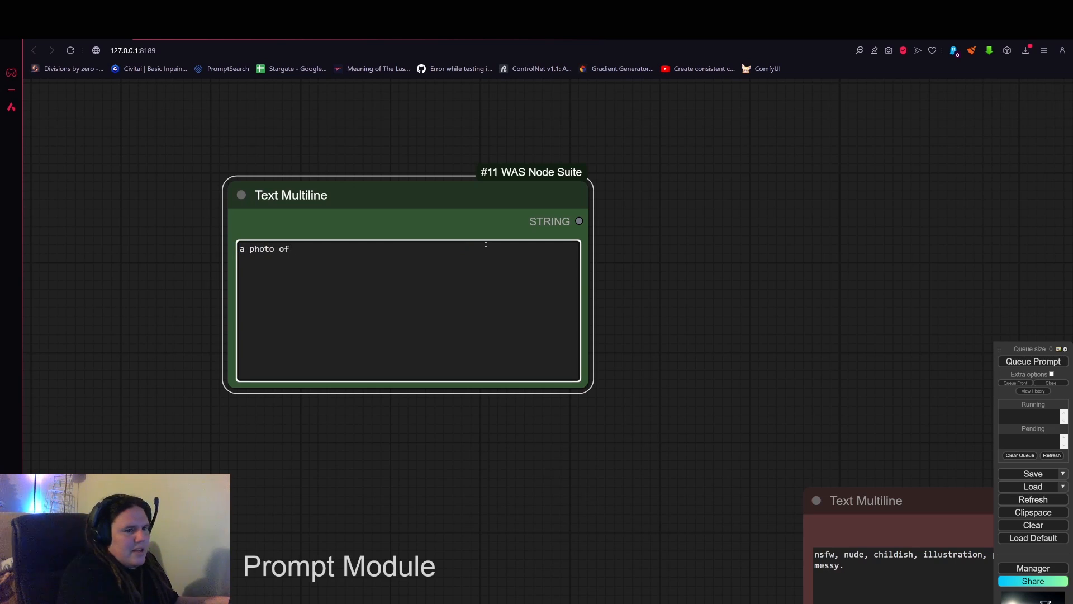
pyautogui.write('SSS')
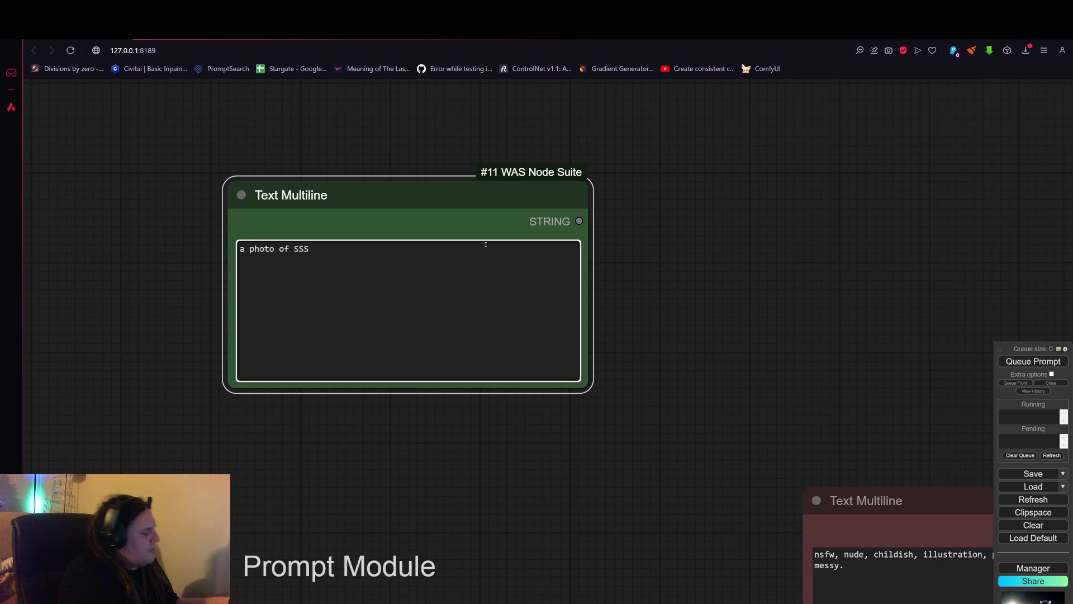
pyautogui.write(' in')
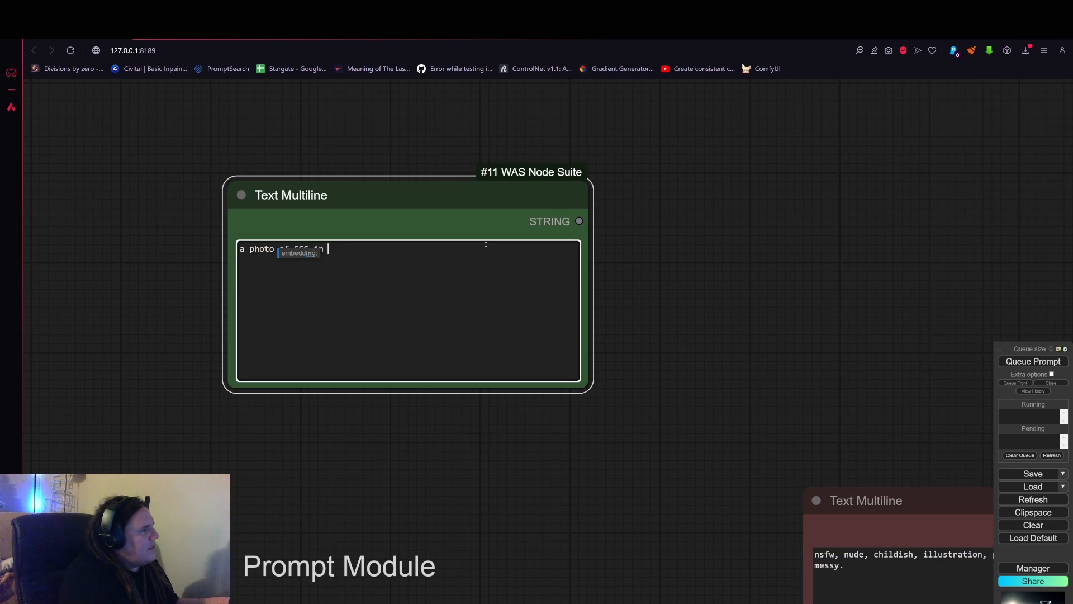
pyautogui.write(' a LLL')
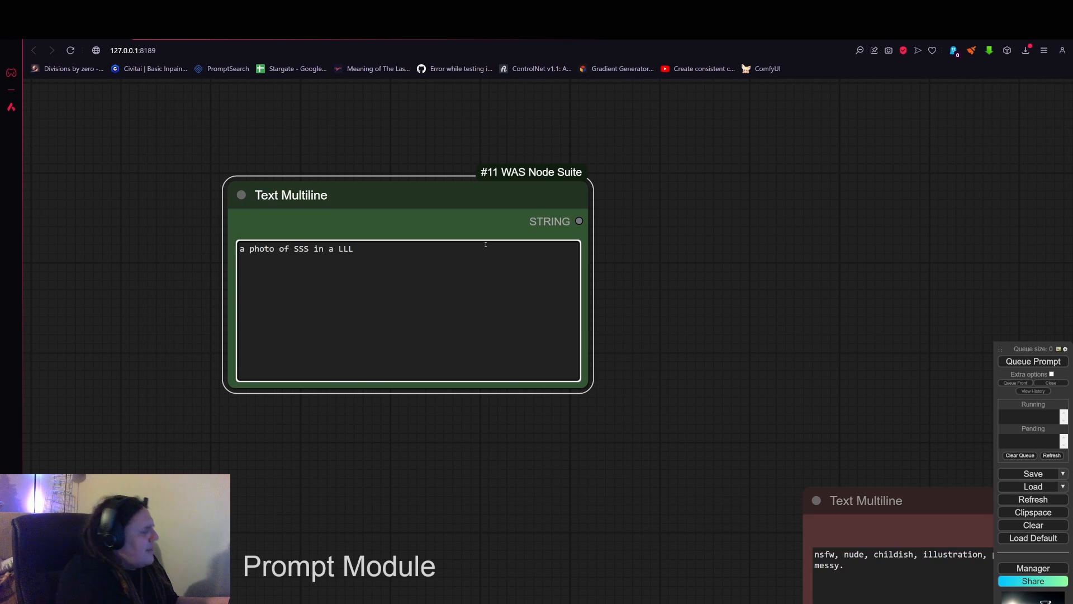
pyautogui.write('QQQ')
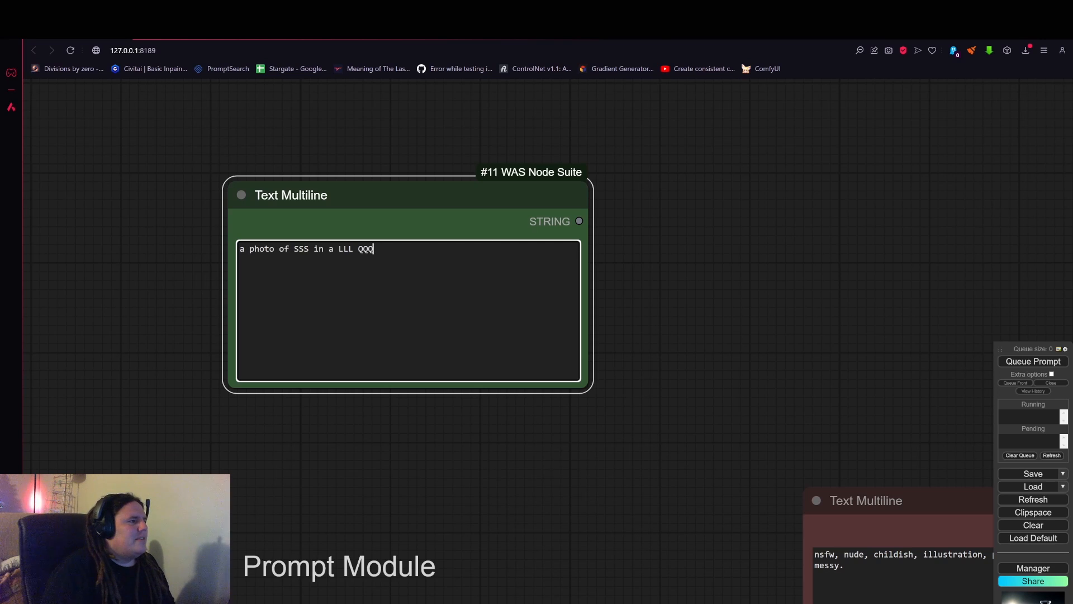
pyautogui.moveTo(393, 445); pyautogui.dragTo(377, 417)
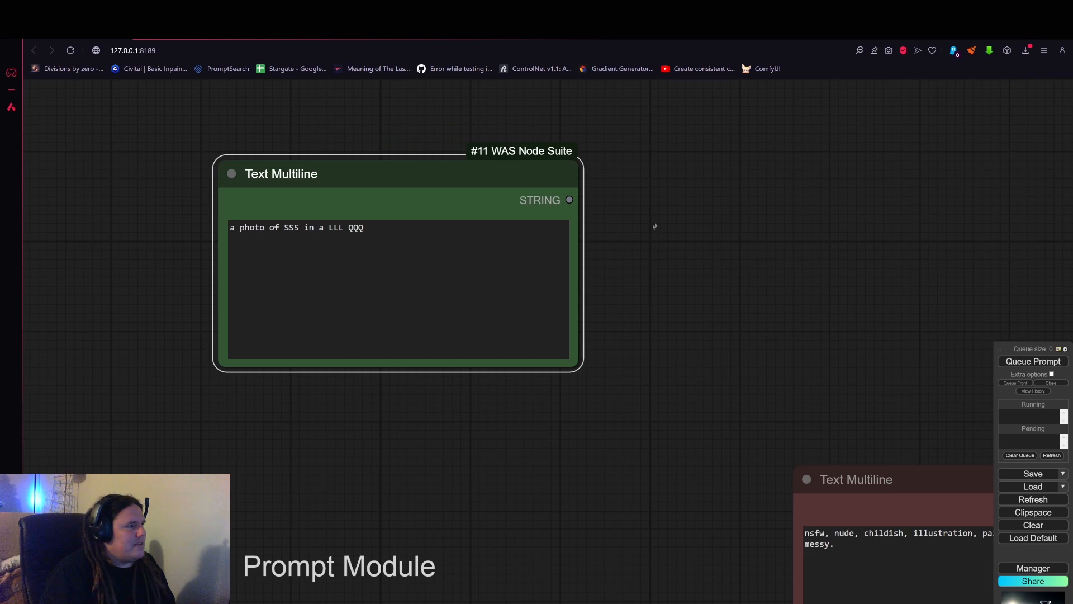
# Remove the Fast Muter (rgthree) node beside the green Text Multiline node.
pyautogui.moveTo(654, 227); pyautogui.dragTo(503, 219)
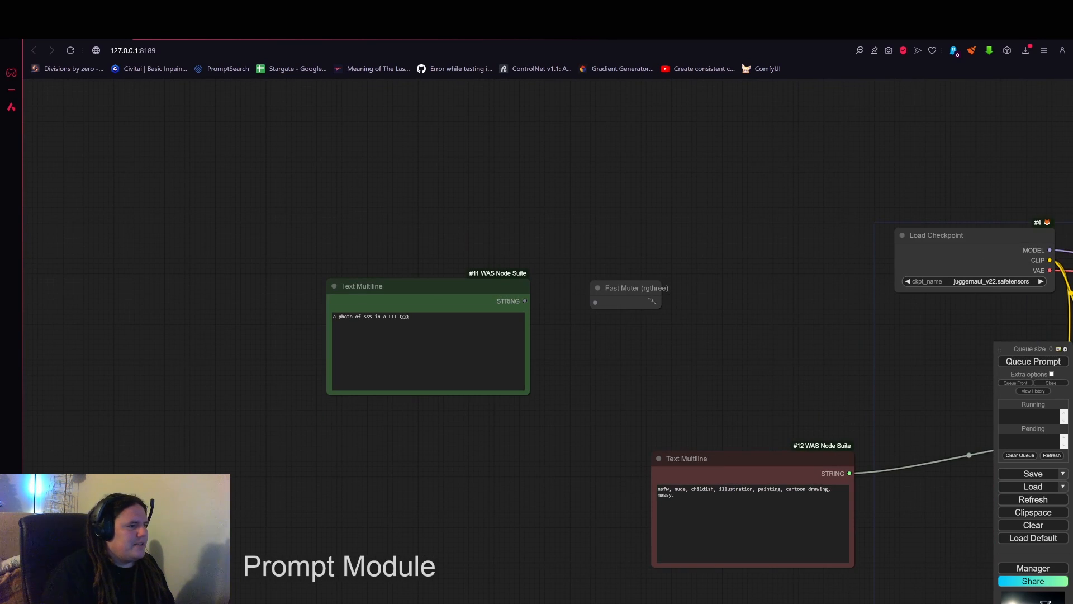
pyautogui.rightClick(632, 285)
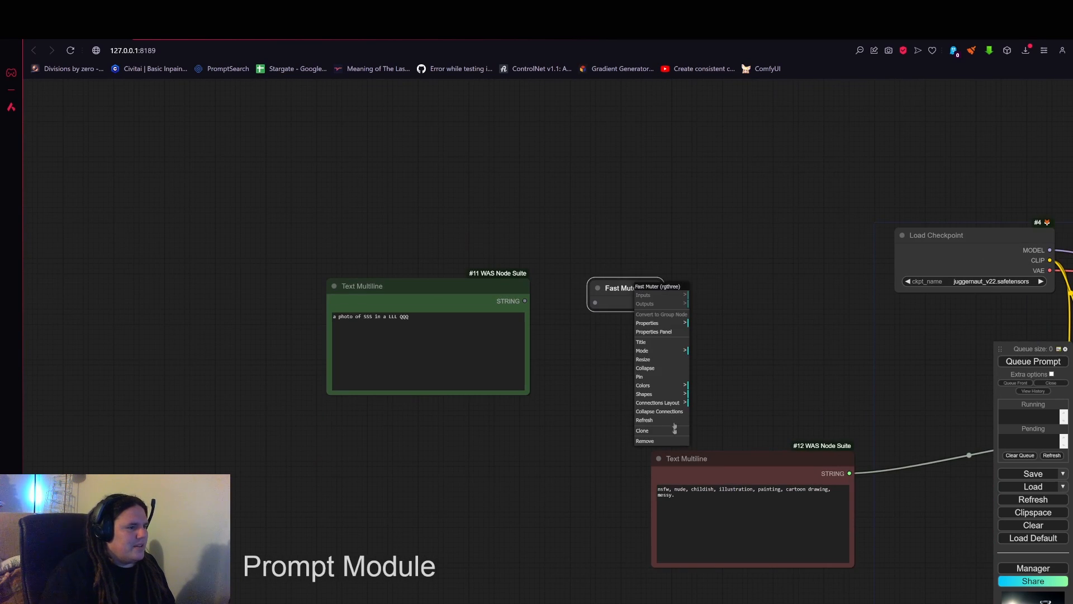
pyautogui.click(659, 441)
# Search the nodes for "replace", add a Replace Text _O node and place it beside the green Text Multiline node.
pyautogui.doubleClick(625, 306)
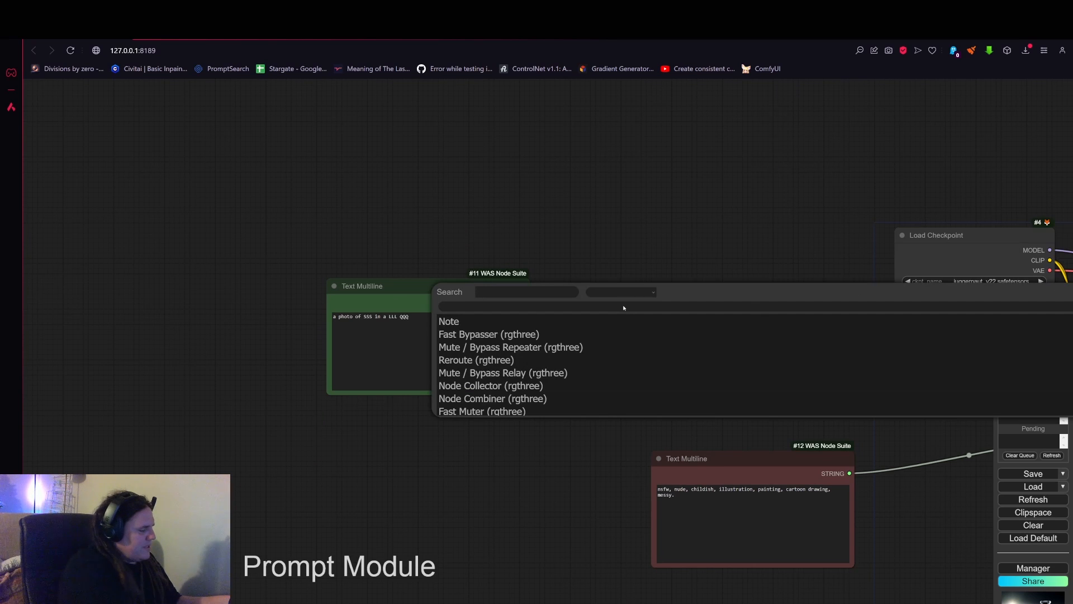
pyautogui.write('replace')
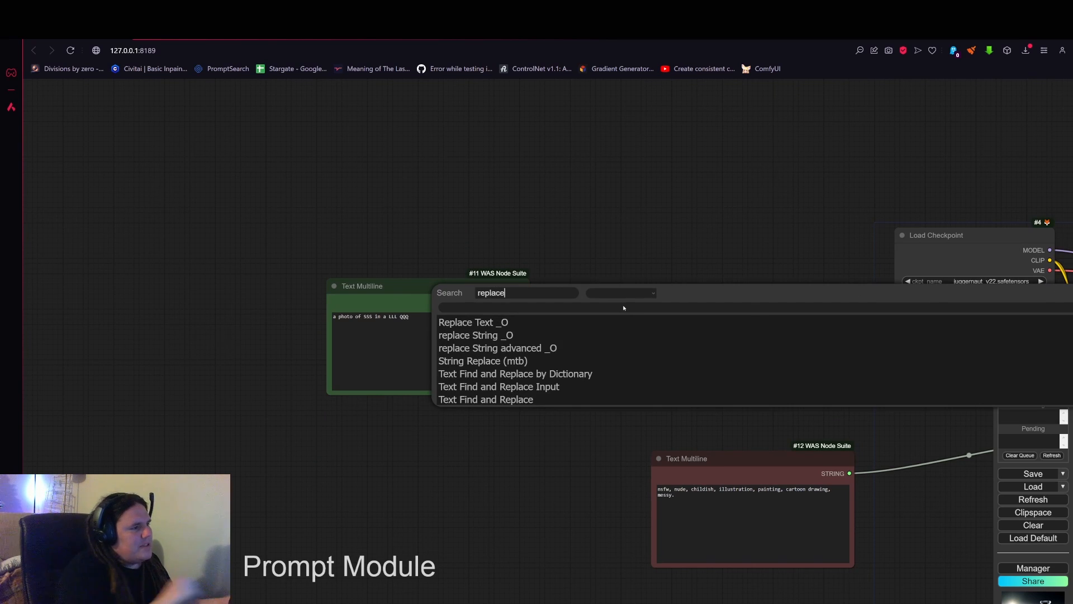
pyautogui.click(538, 325)
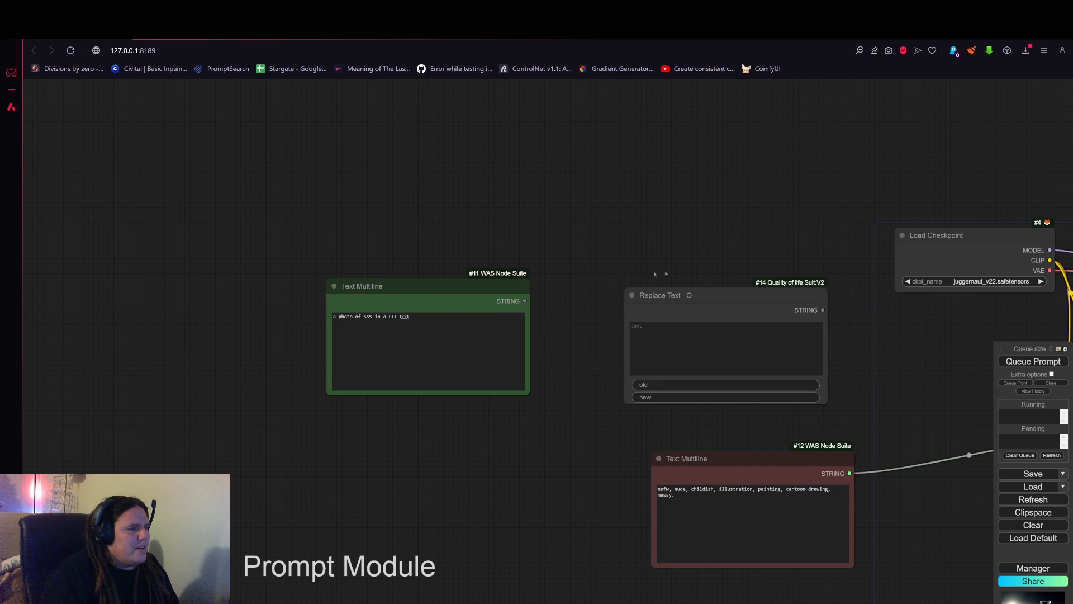
pyautogui.scroll(4, 703, 302)
pyautogui.scroll(-3, 836, 450)
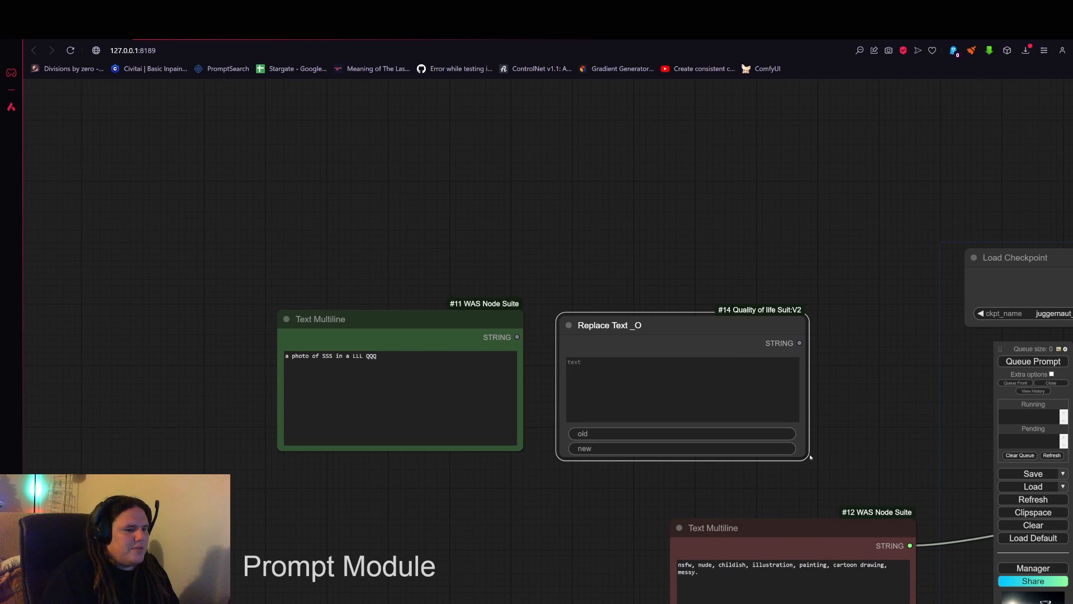
pyautogui.scroll(3, 815, 452)
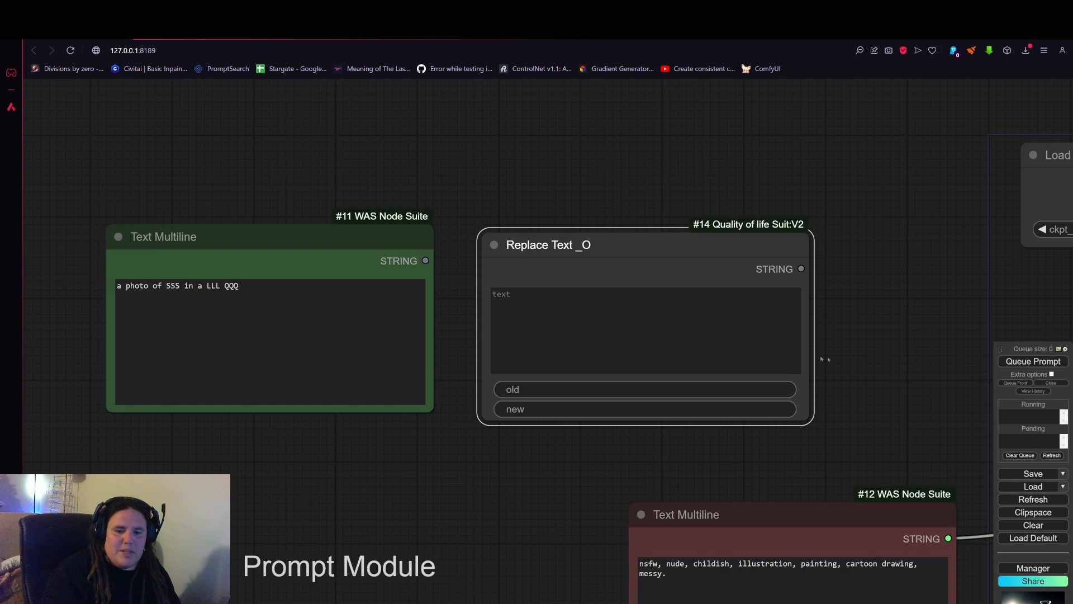
# Convert the Replace Text _O node's text field to an input and connect the green Text Multiline output to it, spacing both nodes.
pyautogui.moveTo(634, 254); pyautogui.dragTo(627, 253)
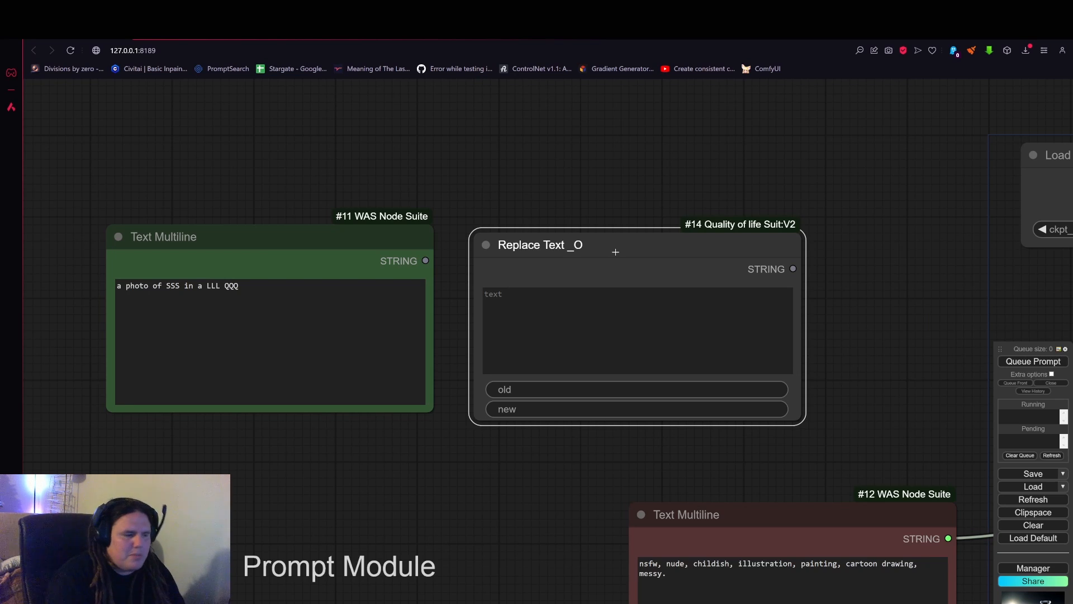
pyautogui.moveTo(616, 252); pyautogui.dragTo(697, 235)
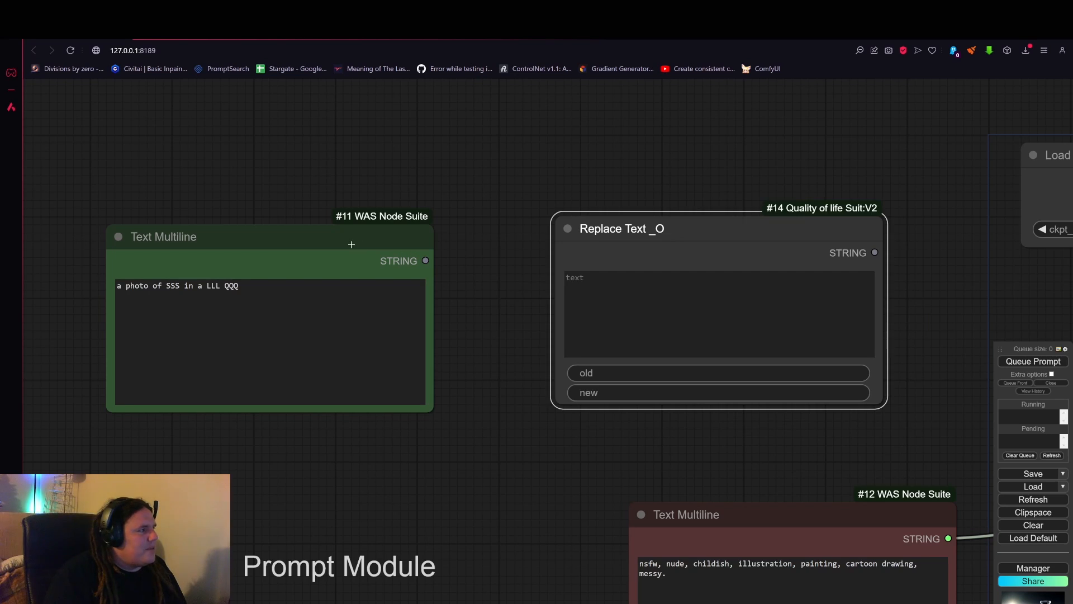
pyautogui.rightClick(702, 252)
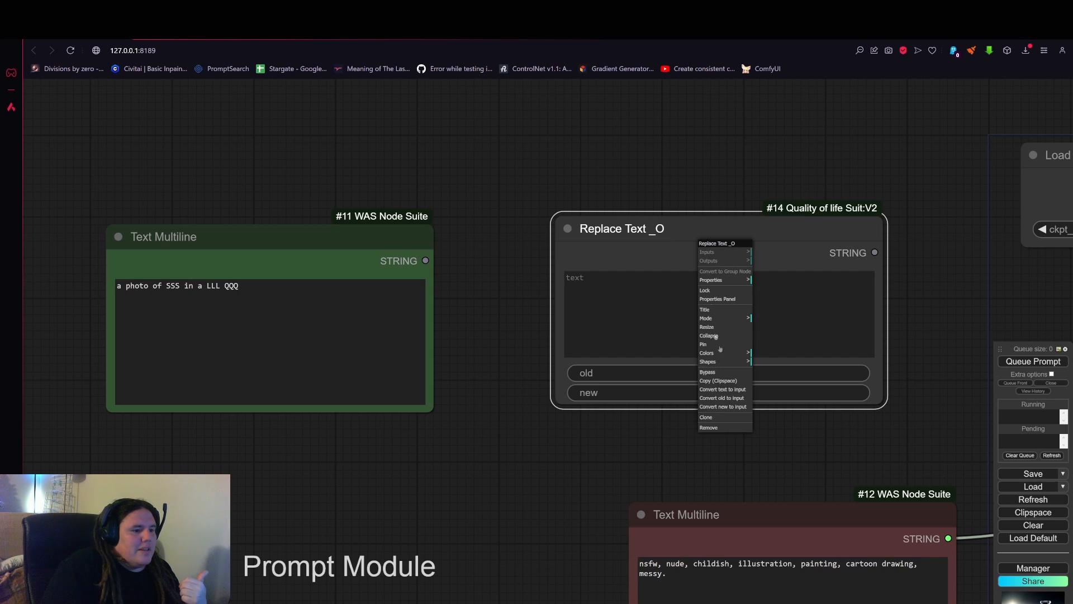
pyautogui.click(737, 391)
pyautogui.moveTo(428, 260); pyautogui.dragTo(563, 252)
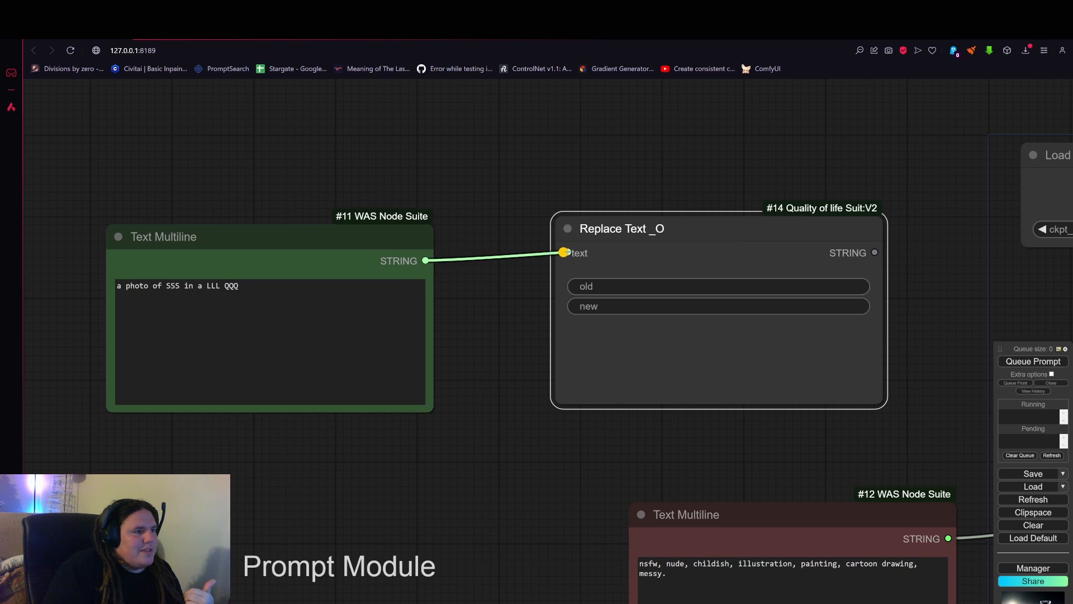
pyautogui.moveTo(408, 239); pyautogui.dragTo(457, 239)
pyautogui.moveTo(583, 245); pyautogui.dragTo(599, 245)
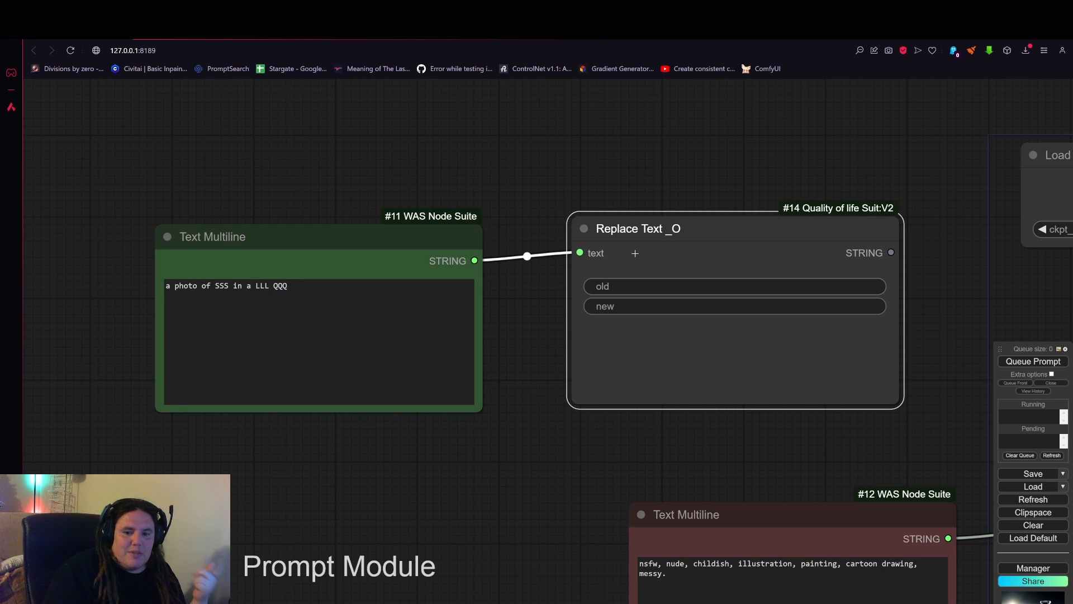
# Set the Replace Text _O node's old value to SSS.
pyautogui.click(733, 287)
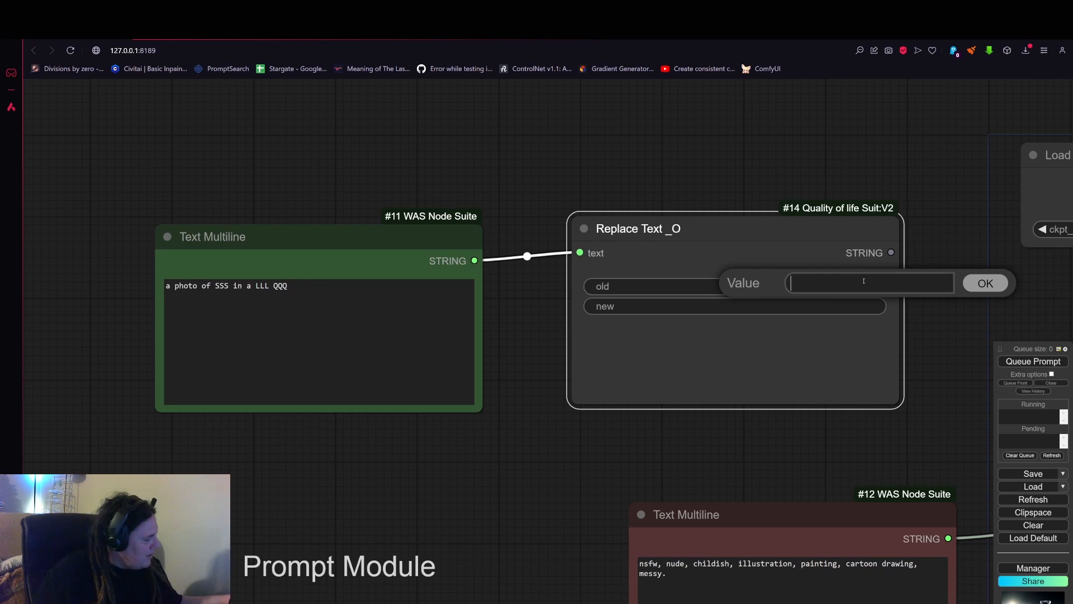
pyautogui.write('SSS')
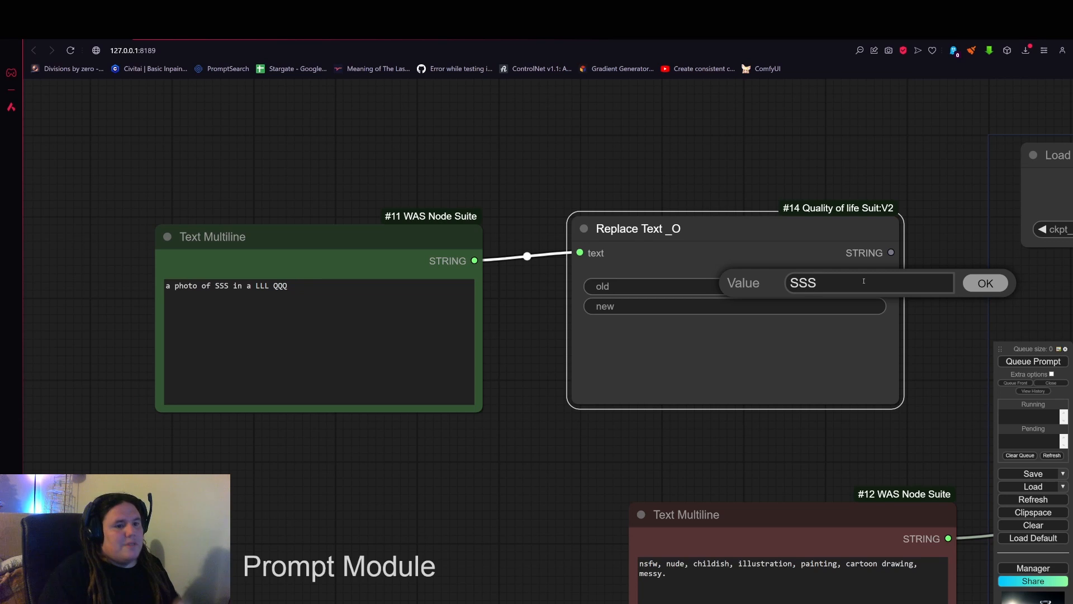
pyautogui.click(1003, 282)
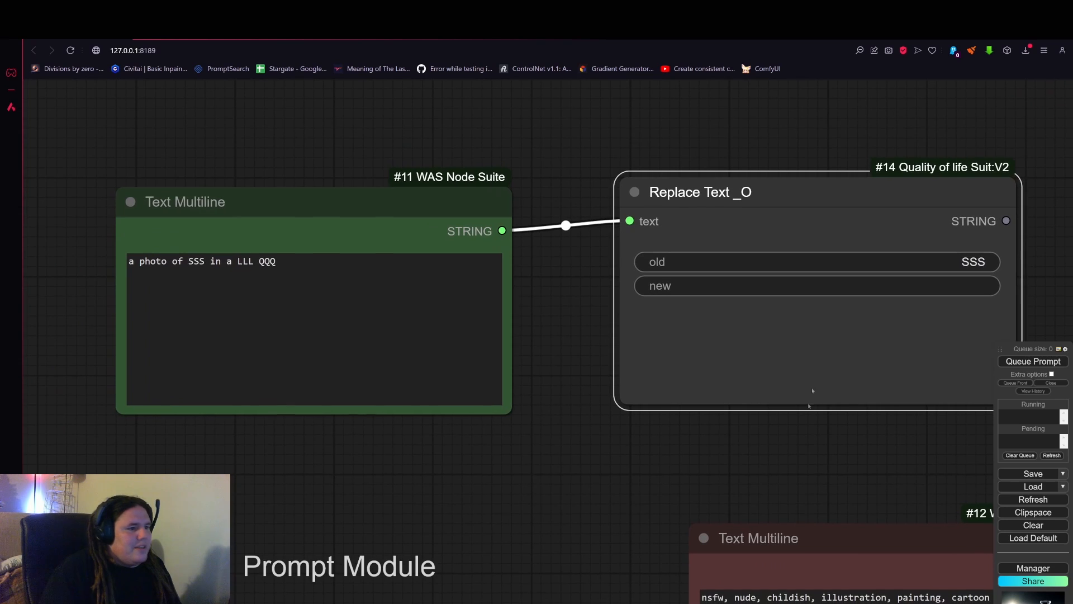
# Convert the Replace Text _O node's new field to an input and connect a copy of the green Text Multiline node to it.
pyautogui.rightClick(866, 334)
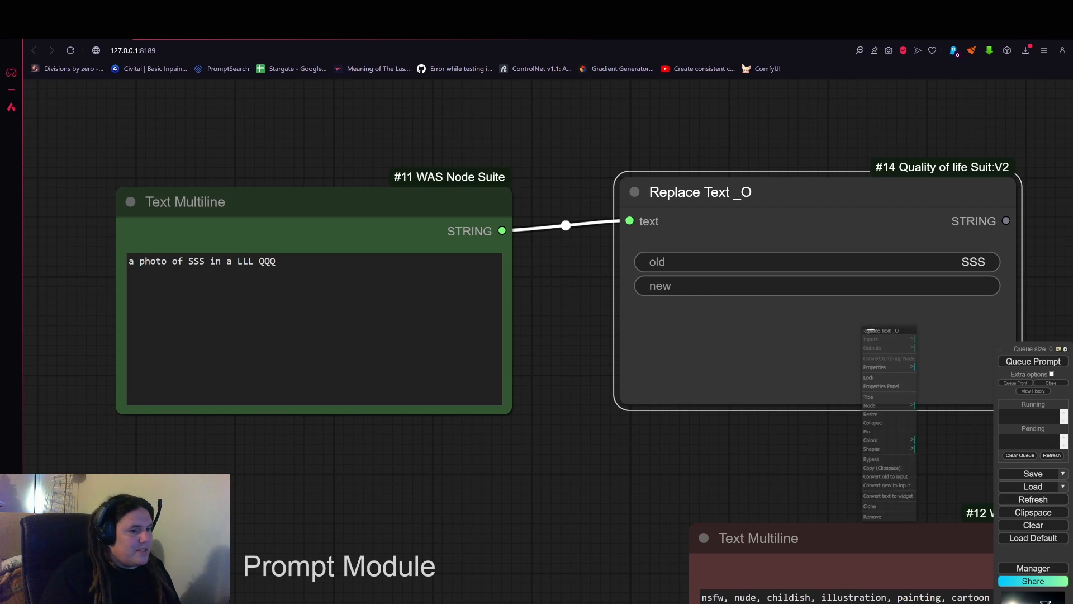
pyautogui.scroll(-2, 798, 423)
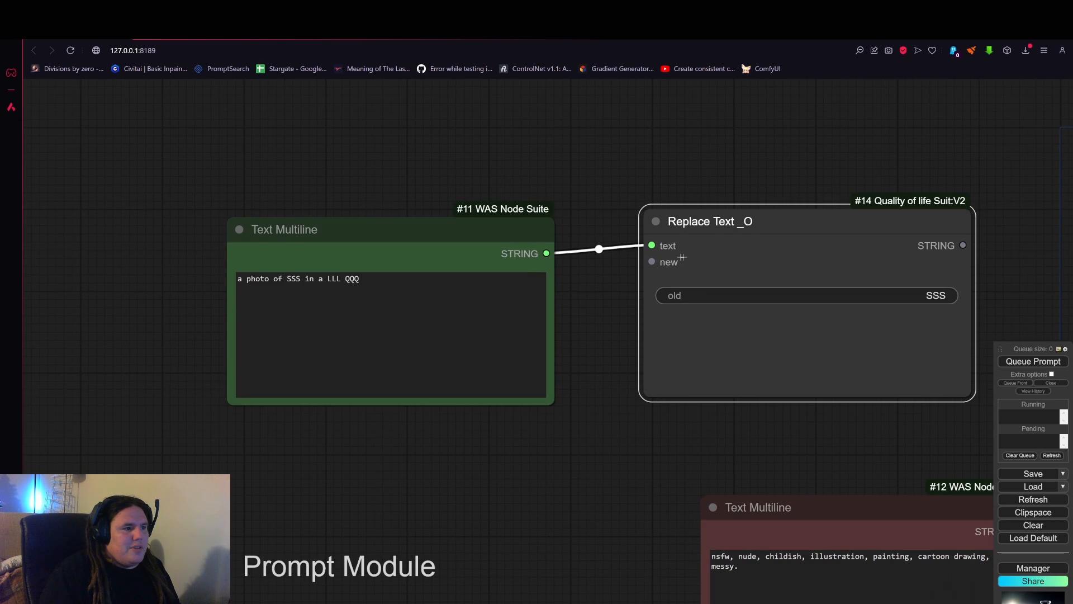
pyautogui.moveTo(629, 408); pyautogui.dragTo(682, 383)
pyautogui.moveTo(534, 206)
pyautogui.mouseDown()
pyautogui.moveTo(491, 189)
pyautogui.moveTo(455, 245)
pyautogui.moveTo(453, 408)
pyautogui.mouseUp()
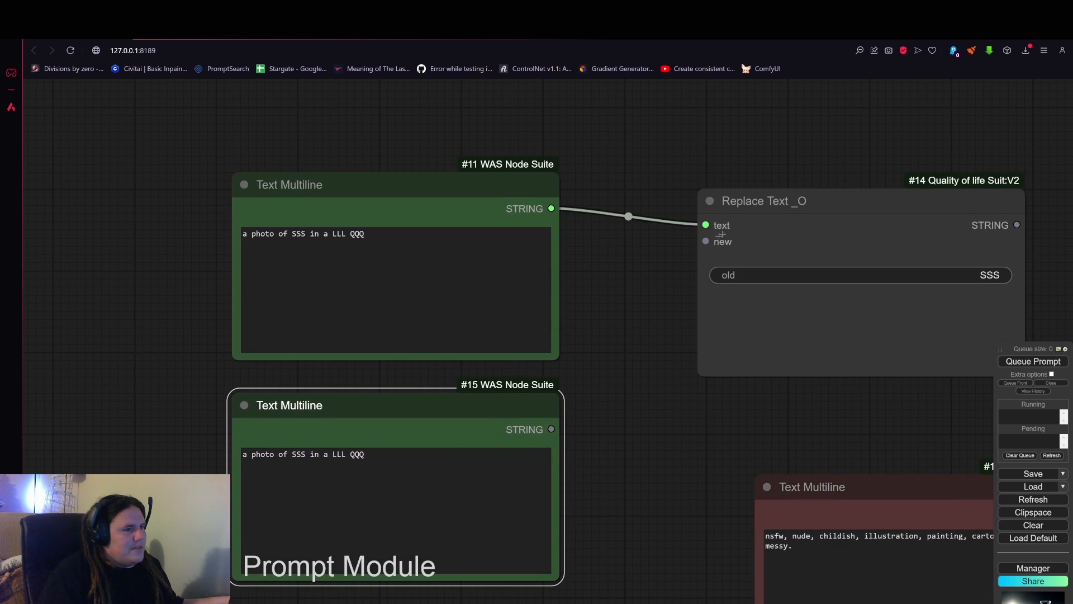
pyautogui.moveTo(705, 241)
pyautogui.mouseDown()
pyautogui.moveTo(655, 329)
pyautogui.moveTo(551, 429)
pyautogui.mouseUp()
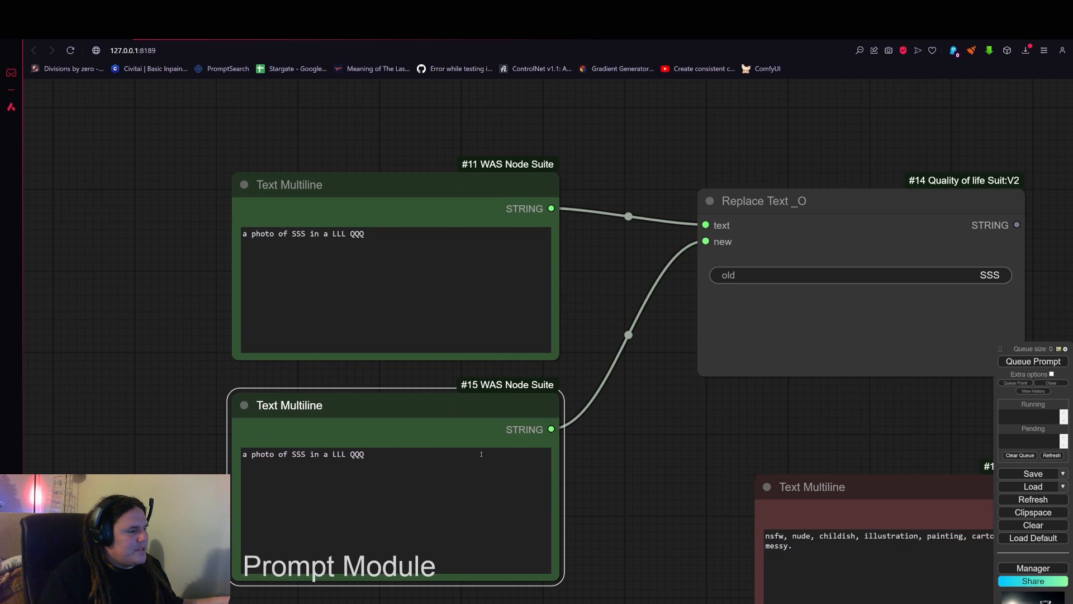
# Replace the text in the copied green Text Multiline node with "a cat".
pyautogui.moveTo(482, 454); pyautogui.dragTo(245, 455)
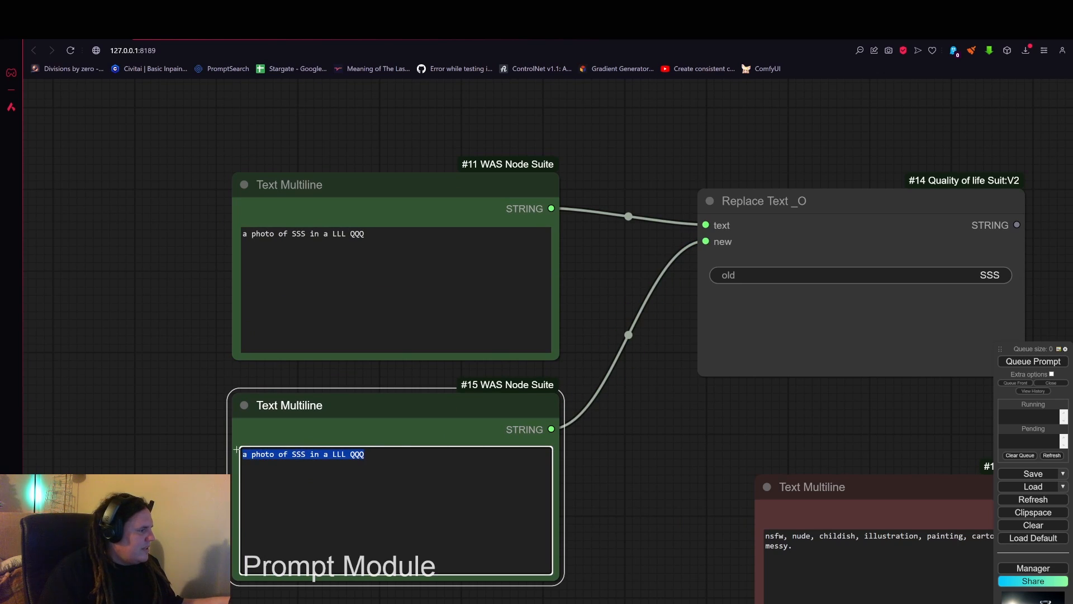
pyautogui.write('a cat')
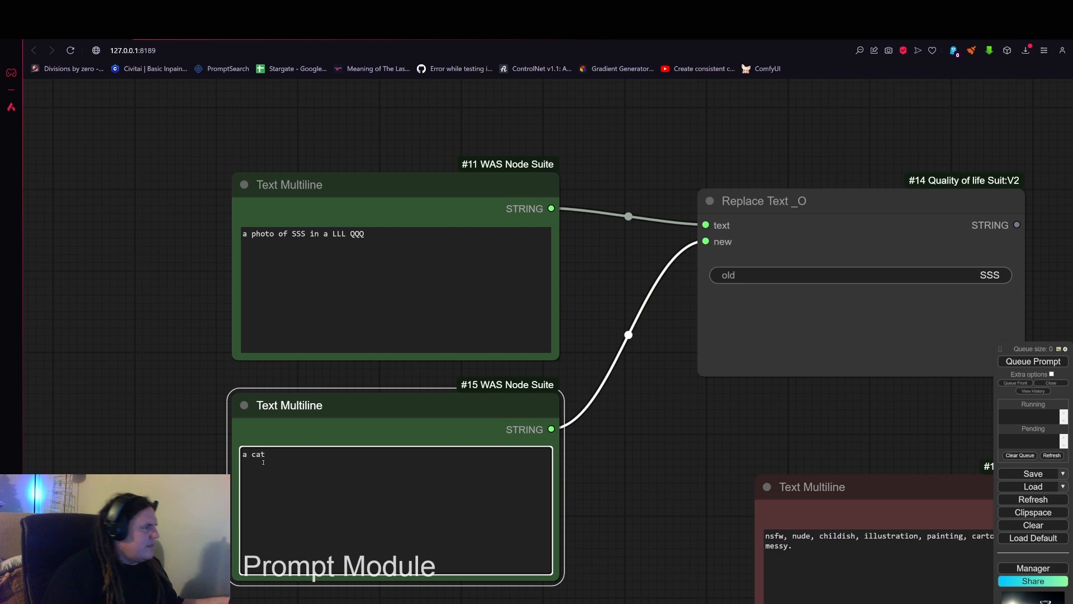
pyautogui.scroll(-2, 618, 335)
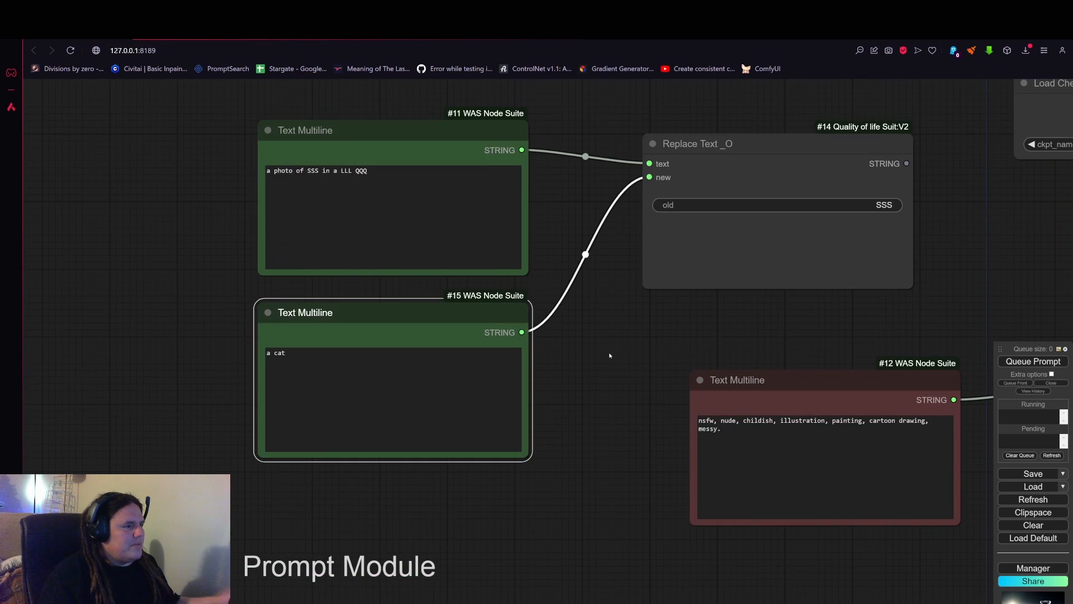
# Connect the Replace Text _O node's output to the text input of the upper CLIP Text Encode node and reposition the nodes.
pyautogui.moveTo(718, 311); pyautogui.dragTo(642, 363)
pyautogui.moveTo(749, 211); pyautogui.dragTo(694, 212)
pyautogui.moveTo(805, 225); pyautogui.dragTo(824, 289)
pyautogui.scroll(-6, 597, 259)
pyautogui.moveTo(540, 254); pyautogui.dragTo(530, 253)
pyautogui.moveTo(704, 312); pyautogui.dragTo(708, 282)
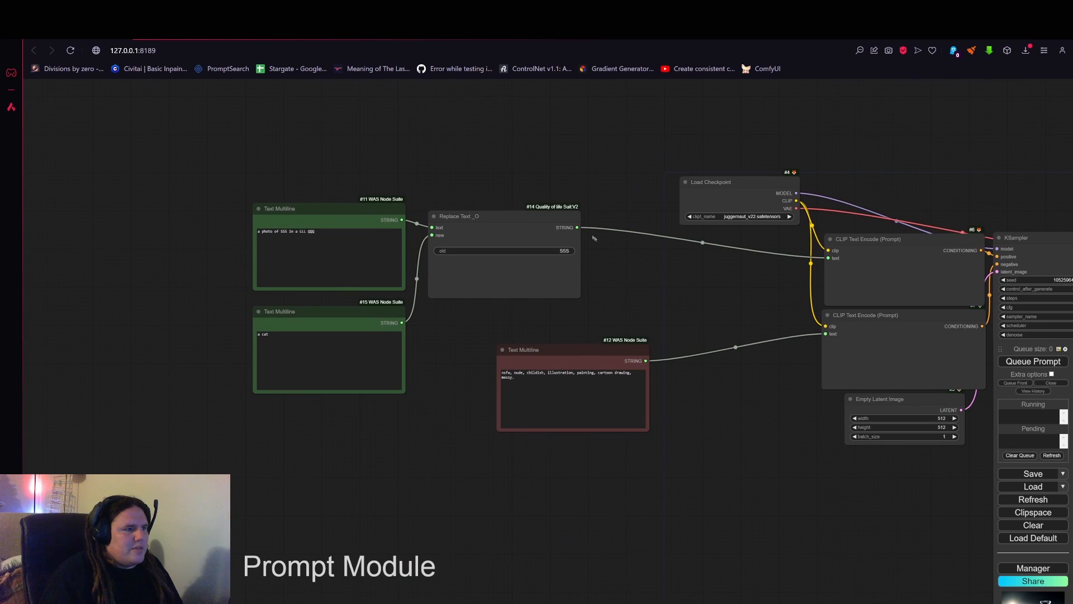
# Insert a Show Text node between the Replace Text _O output and the upper CLIP Text Encode node's text input.
pyautogui.moveTo(577, 227); pyautogui.dragTo(625, 235)
pyautogui.click(647, 299)
pyautogui.scroll(4, 678, 252)
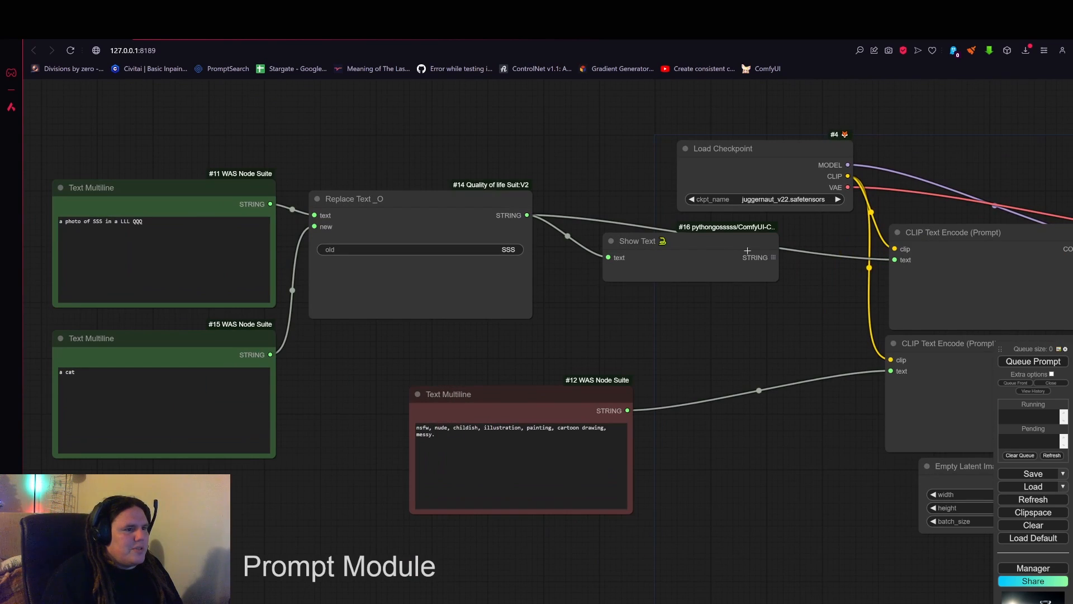
pyautogui.moveTo(772, 257); pyautogui.dragTo(894, 260)
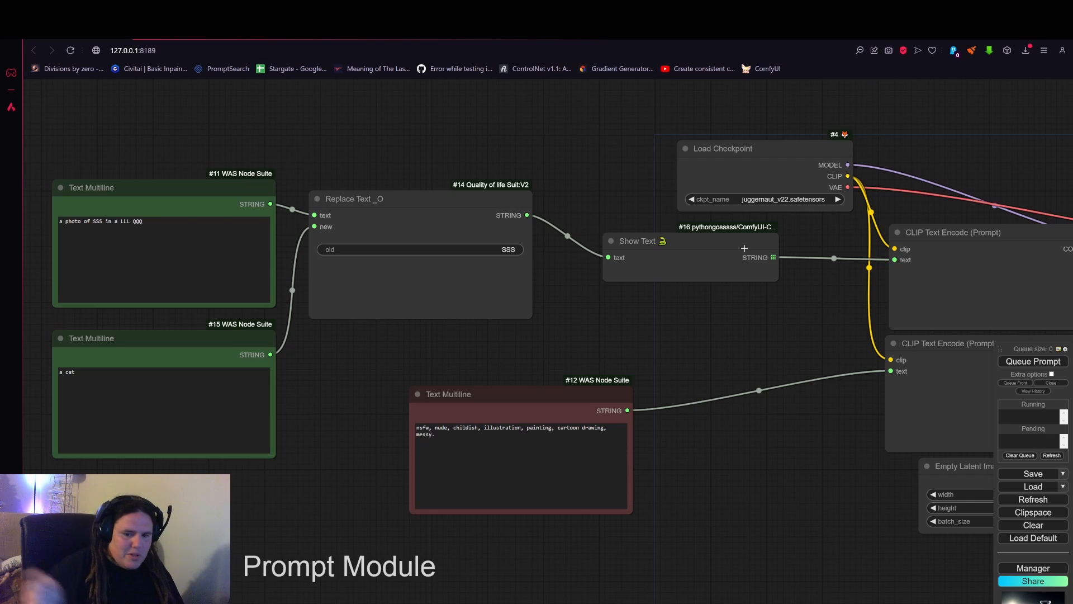
pyautogui.moveTo(744, 248); pyautogui.dragTo(665, 235)
# Queue the prompt to run the workflow with SSS substituted and the Show Text node in place.
pyautogui.scroll(4, 766, 265)
pyautogui.scroll(-3, 841, 318)
pyautogui.moveTo(783, 345); pyautogui.dragTo(670, 301)
pyautogui.hotkey('ctrl', 'Return')
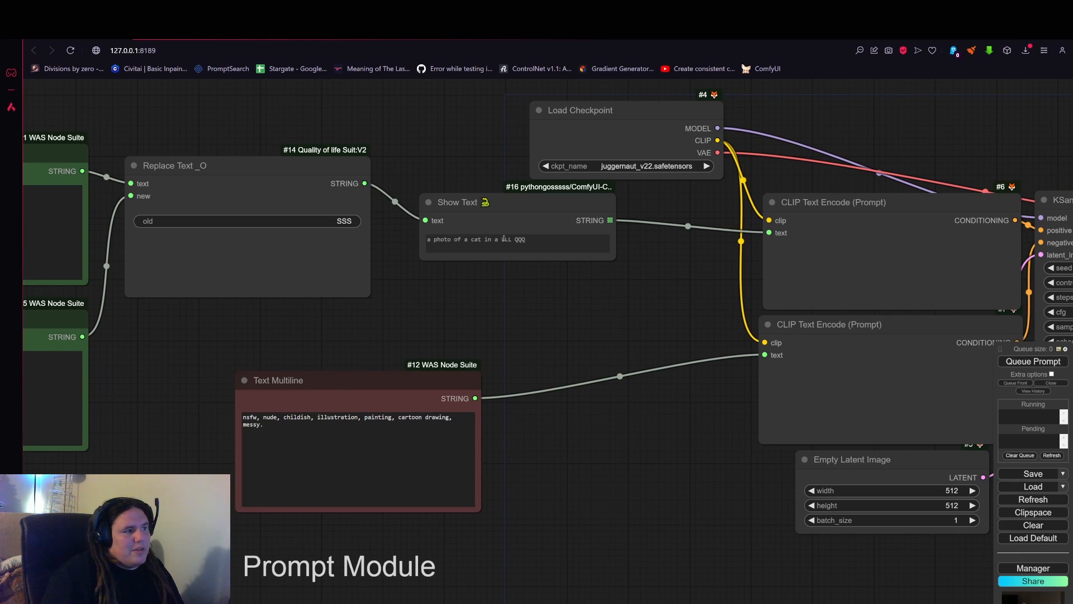
# Compare the placeholders in the upper green Text Multiline prompt with the substituted text in the Show Text node.
pyautogui.moveTo(594, 322); pyautogui.dragTo(924, 324)
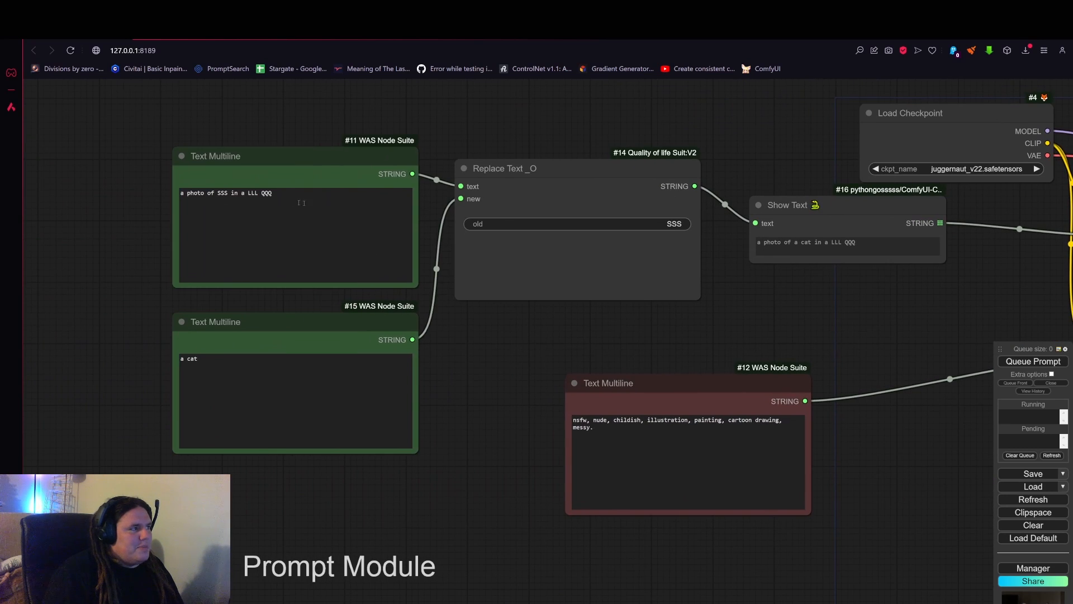
pyautogui.moveTo(275, 193); pyautogui.dragTo(257, 193)
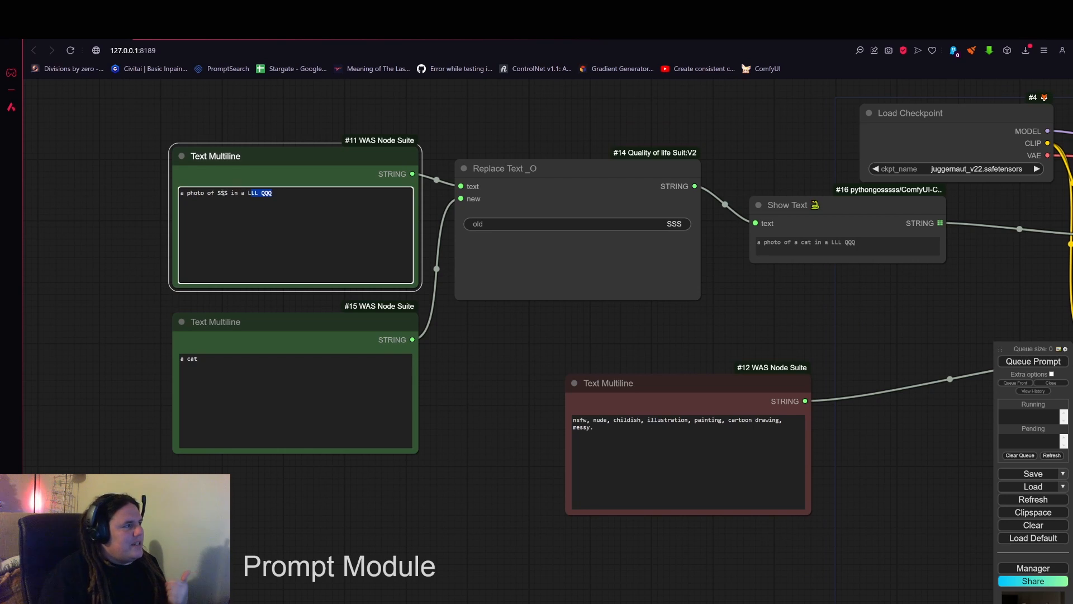
pyautogui.click(228, 193)
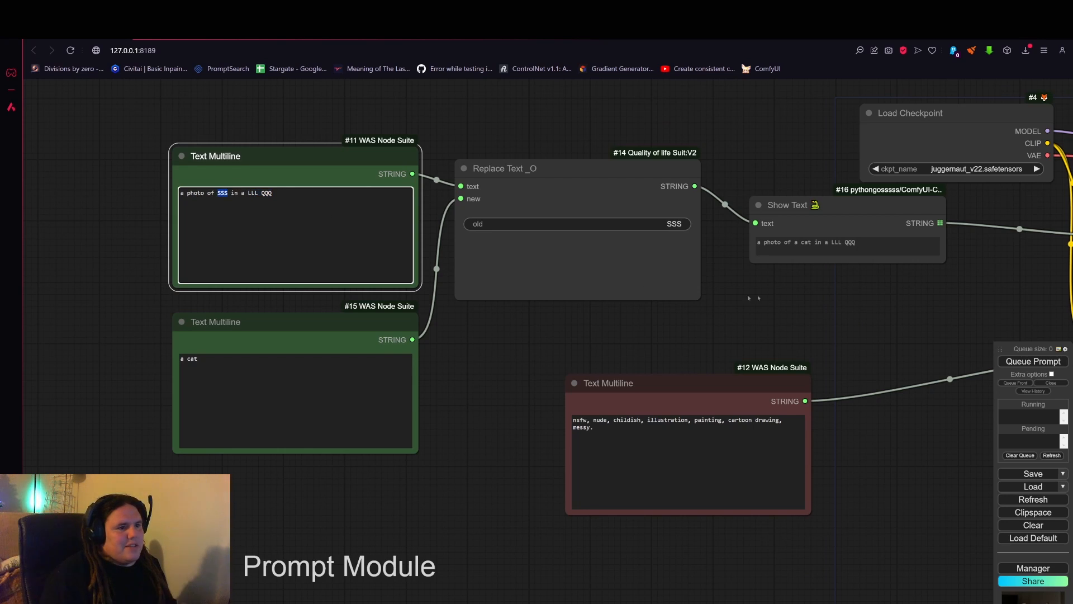
pyautogui.moveTo(865, 312); pyautogui.dragTo(801, 330)
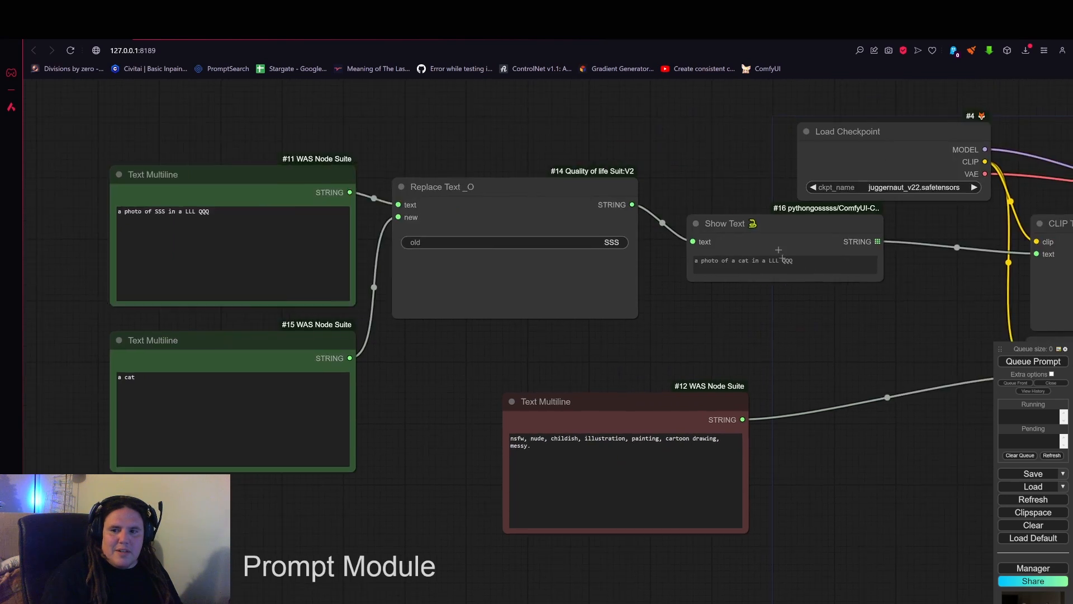
pyautogui.scroll(5, 794, 298)
pyautogui.moveTo(461, 346); pyautogui.dragTo(685, 335)
pyautogui.scroll(-4, 683, 335)
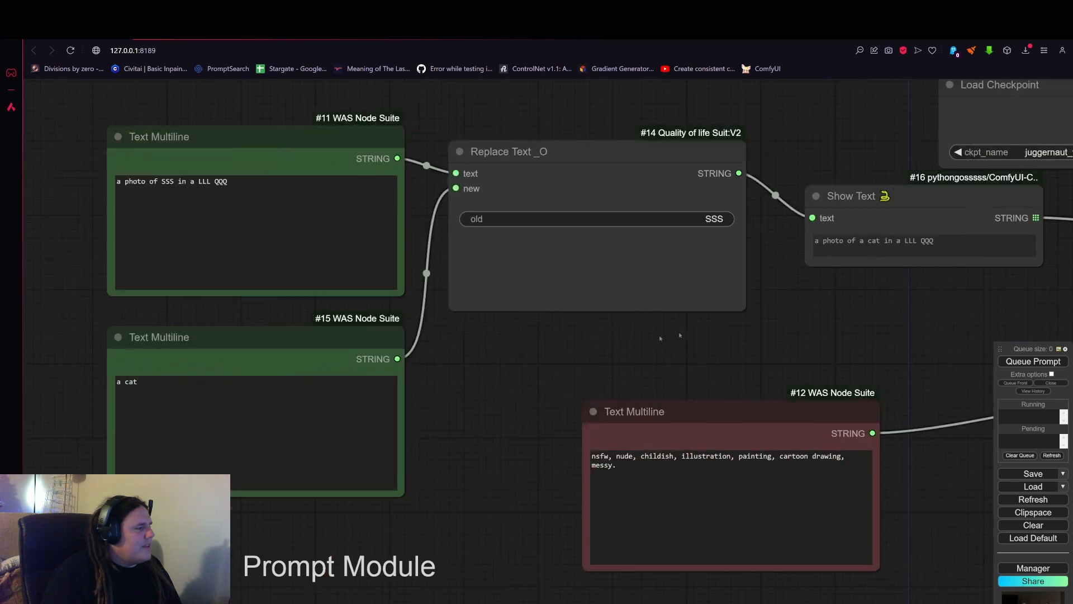
pyautogui.moveTo(518, 384); pyautogui.dragTo(579, 394)
# Delete the SSS placeholder from the upper green Text Multiline node's prompt.
pyautogui.moveTo(282, 205); pyautogui.dragTo(269, 205)
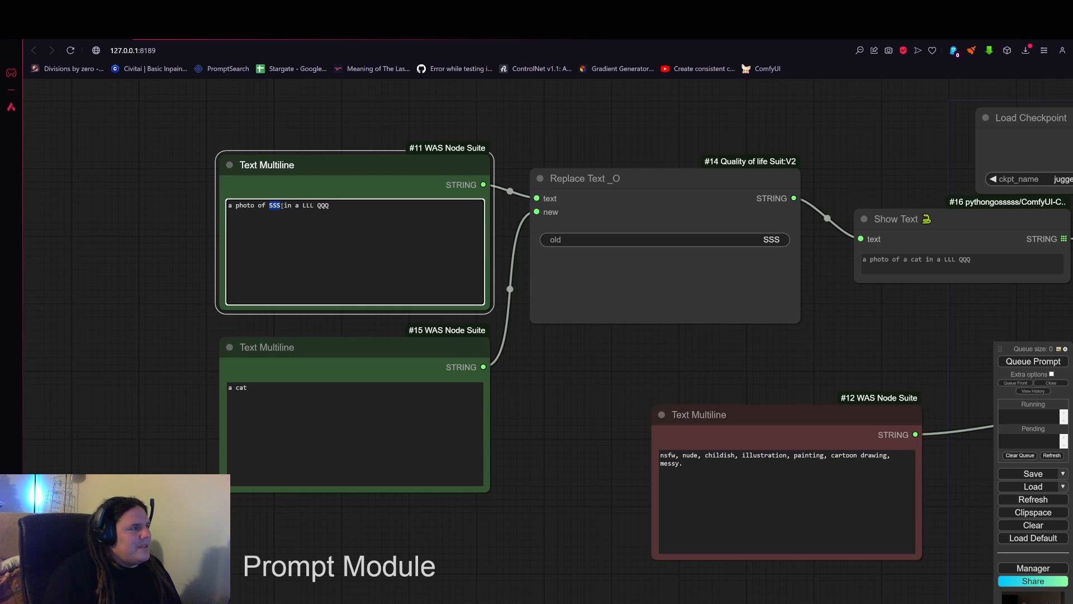
pyautogui.click(281, 205)
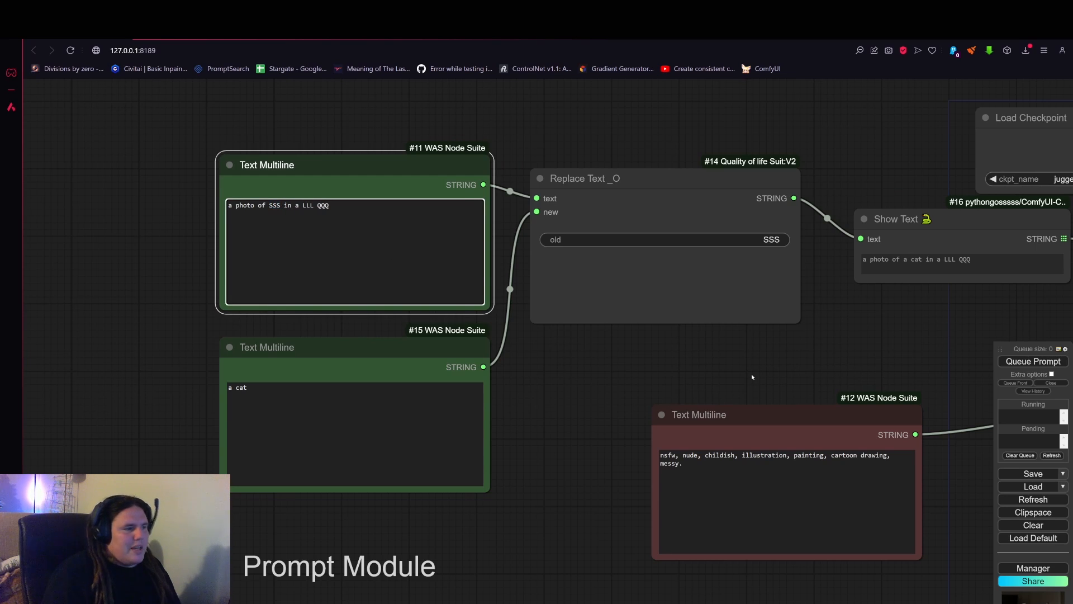
pyautogui.press('BackSpace')
pyautogui.press('BackSpace')
pyautogui.press('BackSpace')
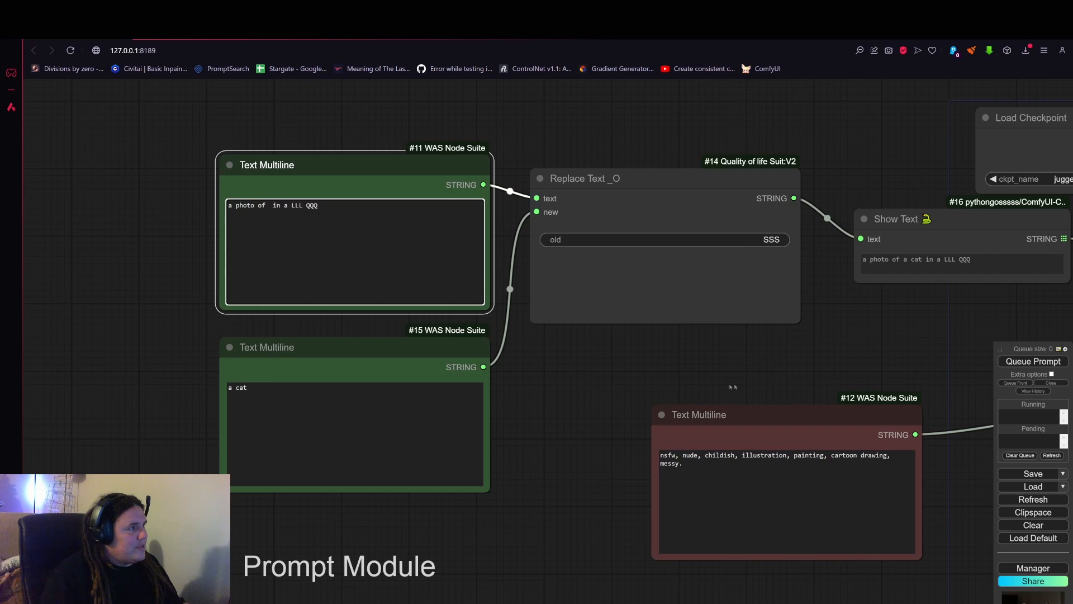
# Queue the prompt without the SSS placeholder to test its effect on the Show Text node.
pyautogui.moveTo(865, 359); pyautogui.dragTo(761, 371)
pyautogui.click(1032, 361)
pyautogui.scroll(2, 794, 286)
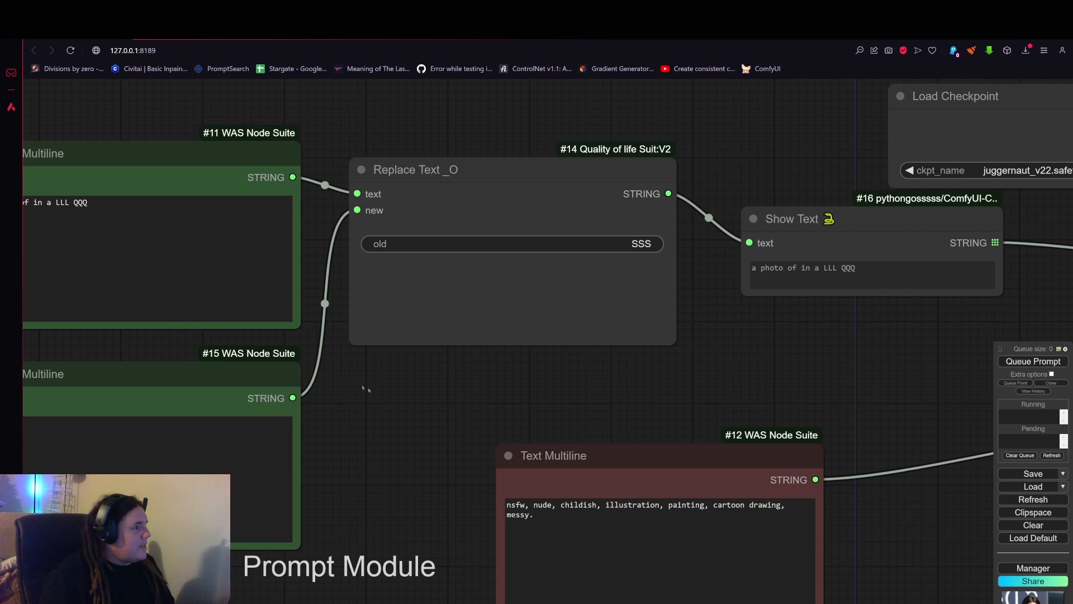
# Put the SSS placeholder back after "a photo of" in the upper green Text Multiline node.
pyautogui.moveTo(361, 384); pyautogui.dragTo(611, 405)
pyautogui.click(283, 223)
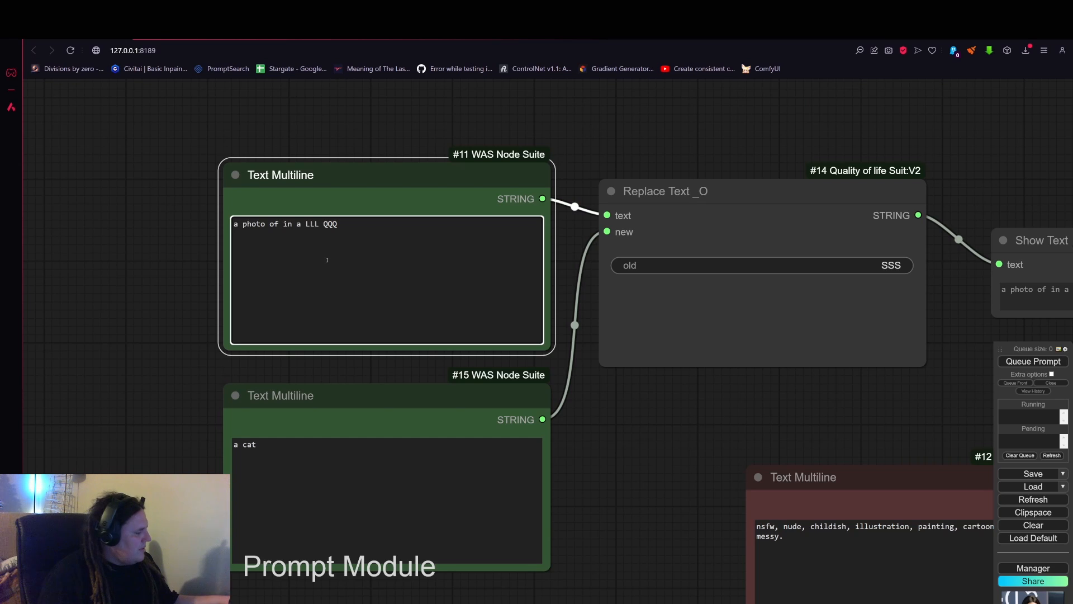
pyautogui.write('SSS')
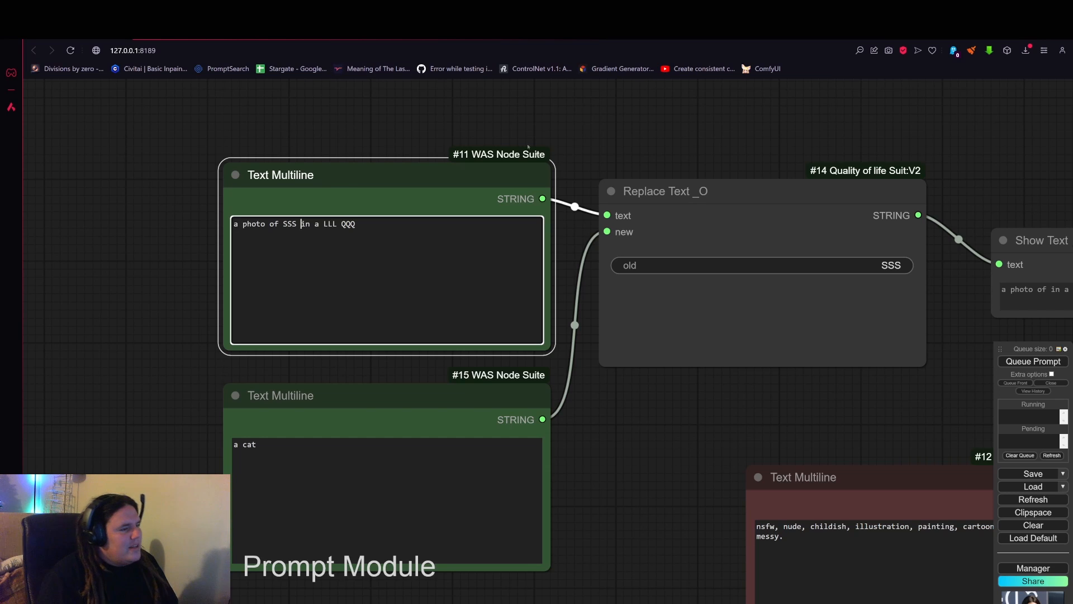
# Move the Replace Text _O and upper green Text Multiline nodes higher and bring the Show Text node closer to them.
pyautogui.scroll(-3, 420, 263)
pyautogui.moveTo(548, 223); pyautogui.dragTo(548, 186)
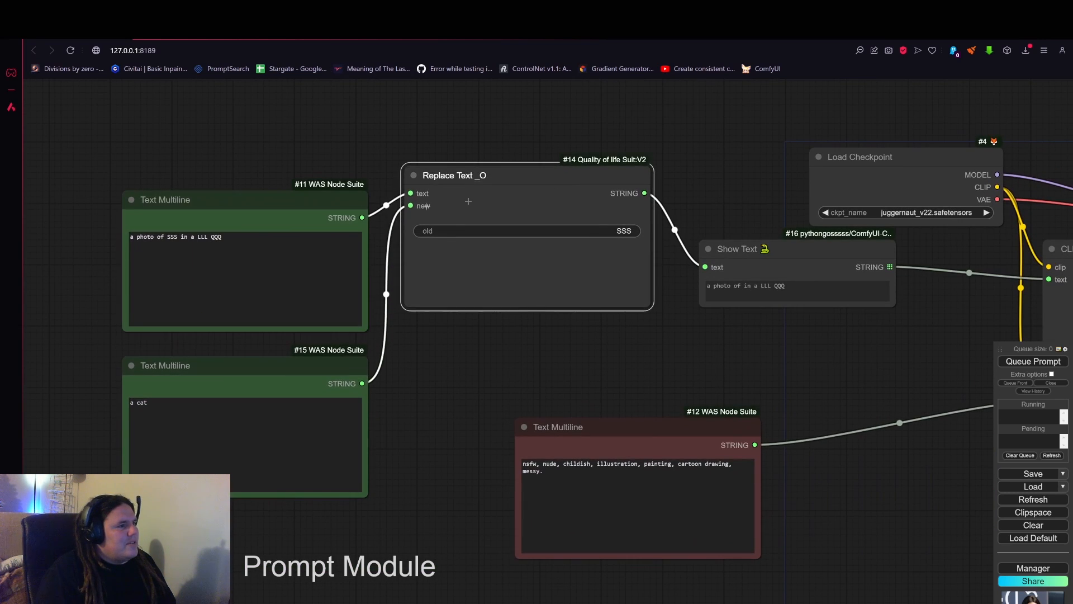
pyautogui.moveTo(224, 199); pyautogui.dragTo(211, 181)
pyautogui.moveTo(759, 247); pyautogui.dragTo(753, 247)
pyautogui.scroll(-5, 753, 248)
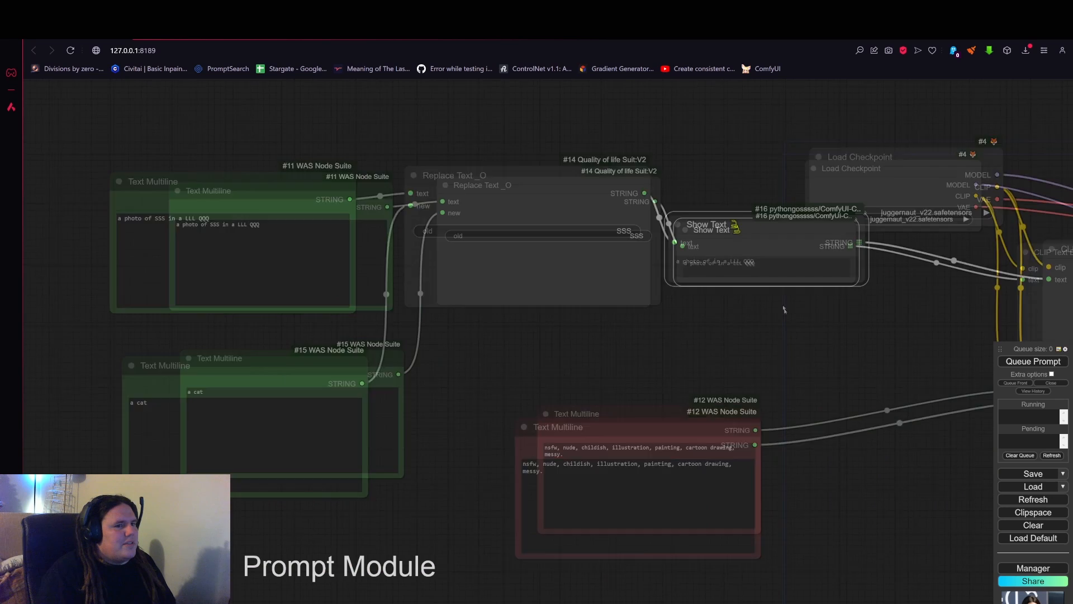
# Move the positive-prompt nodes together away from the CLIP Text Encode nodes and shift the red Text Multiline node closer to the encoders.
pyautogui.moveTo(441, 173); pyautogui.dragTo(816, 455)
pyautogui.moveTo(795, 277); pyautogui.dragTo(457, 303)
pyautogui.moveTo(439, 408); pyautogui.dragTo(913, 383)
pyautogui.moveTo(789, 338); pyautogui.dragTo(874, 351)
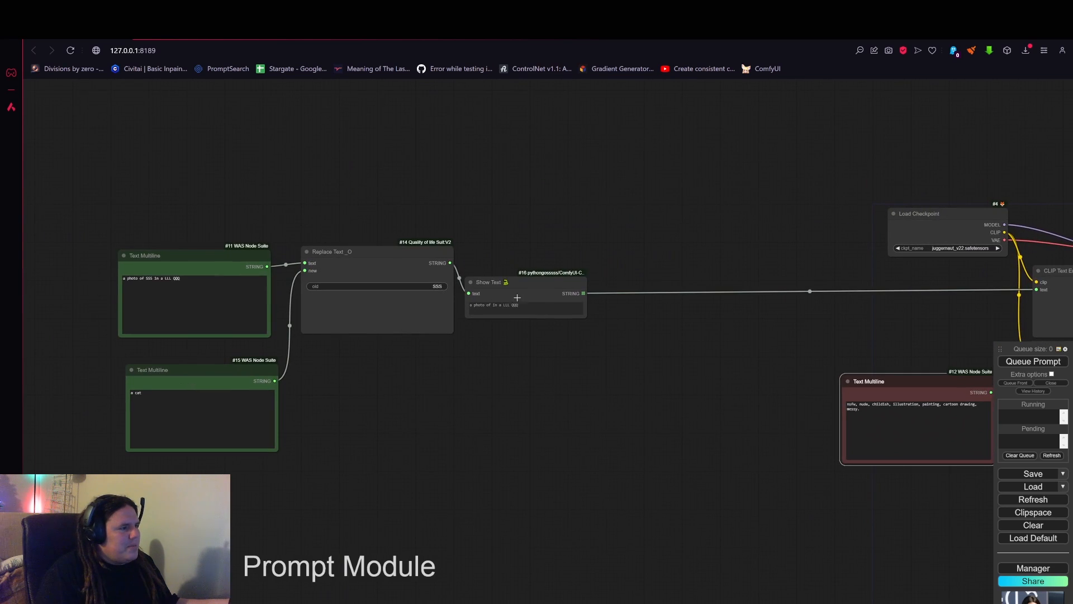
# Queue the prompt again with the SSS placeholder restored to refresh the Show Text node.
pyautogui.moveTo(548, 364); pyautogui.dragTo(665, 324)
pyautogui.click(1006, 361)
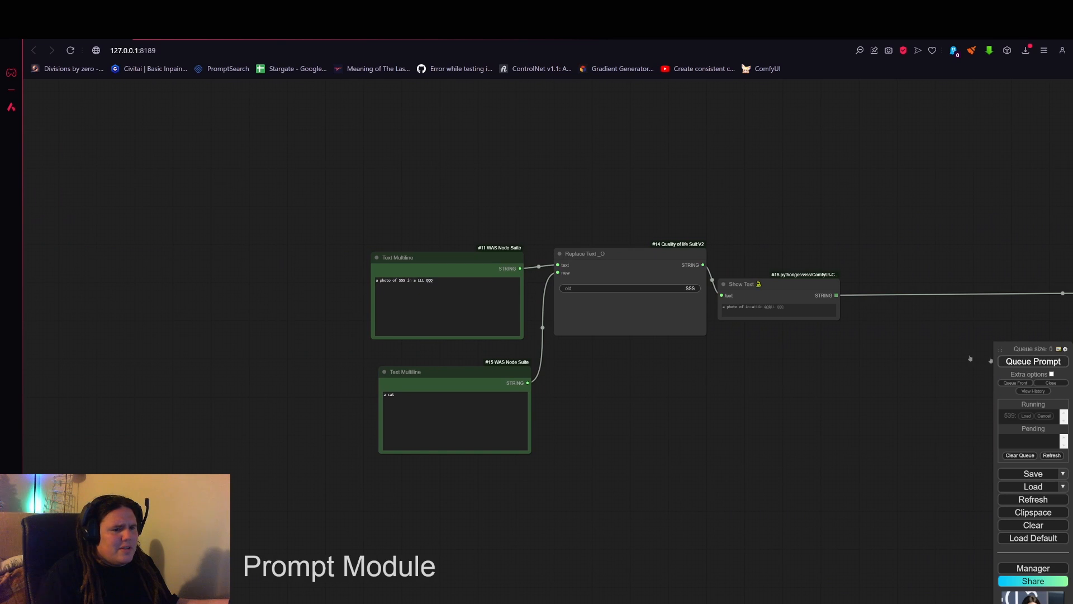
pyautogui.scroll(3, 615, 184)
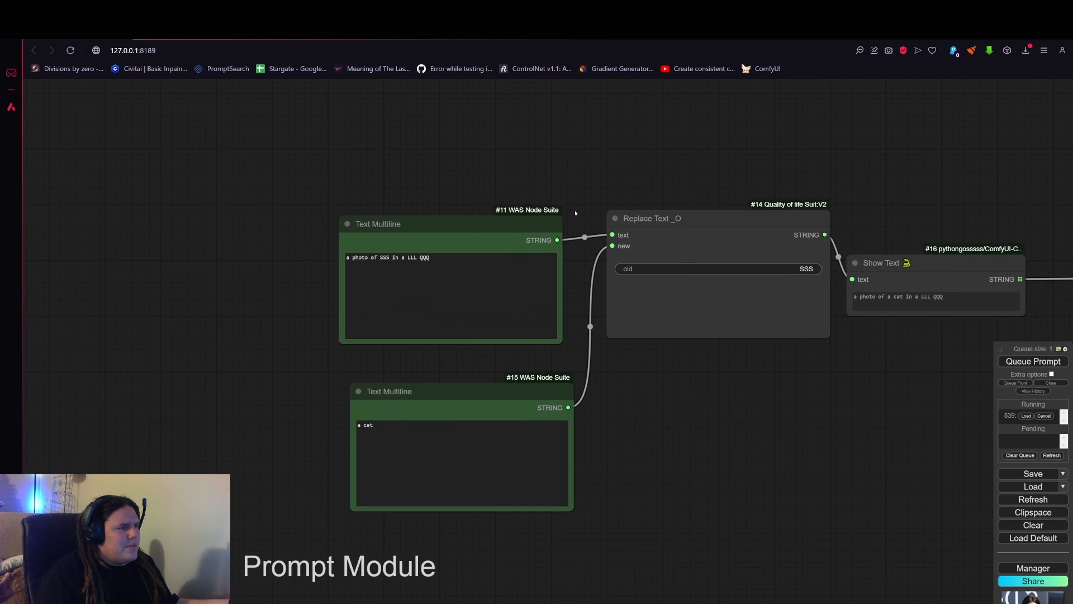
# Align the upper green Text Multiline node with the Replace Text _O node, and place a copy of Replace Text _O below the original.
pyautogui.moveTo(515, 232); pyautogui.dragTo(527, 227)
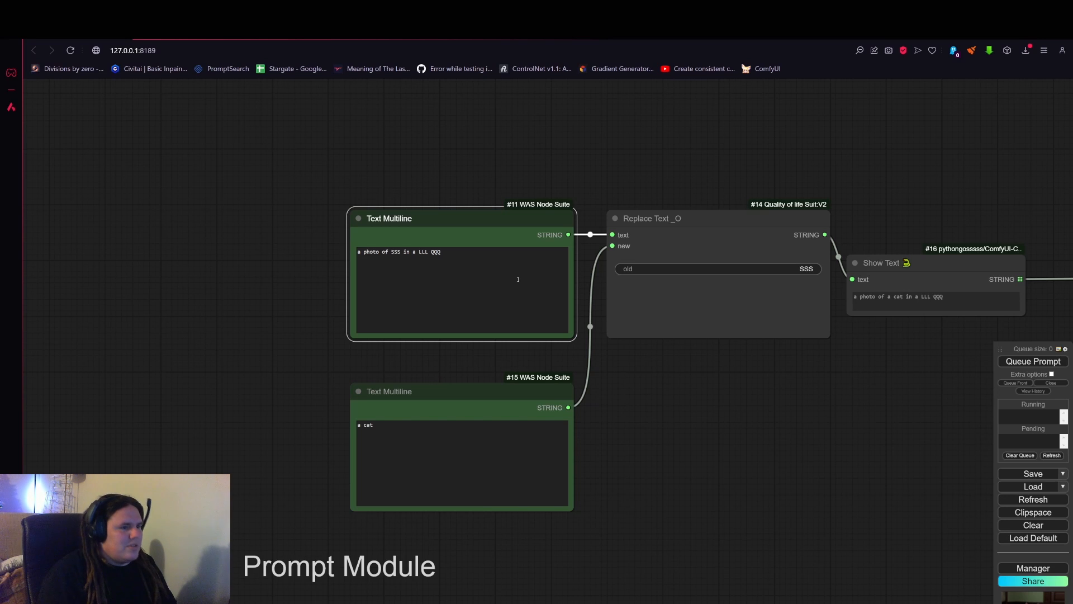
pyautogui.scroll(-2, 735, 345)
pyautogui.moveTo(900, 440); pyautogui.dragTo(666, 345)
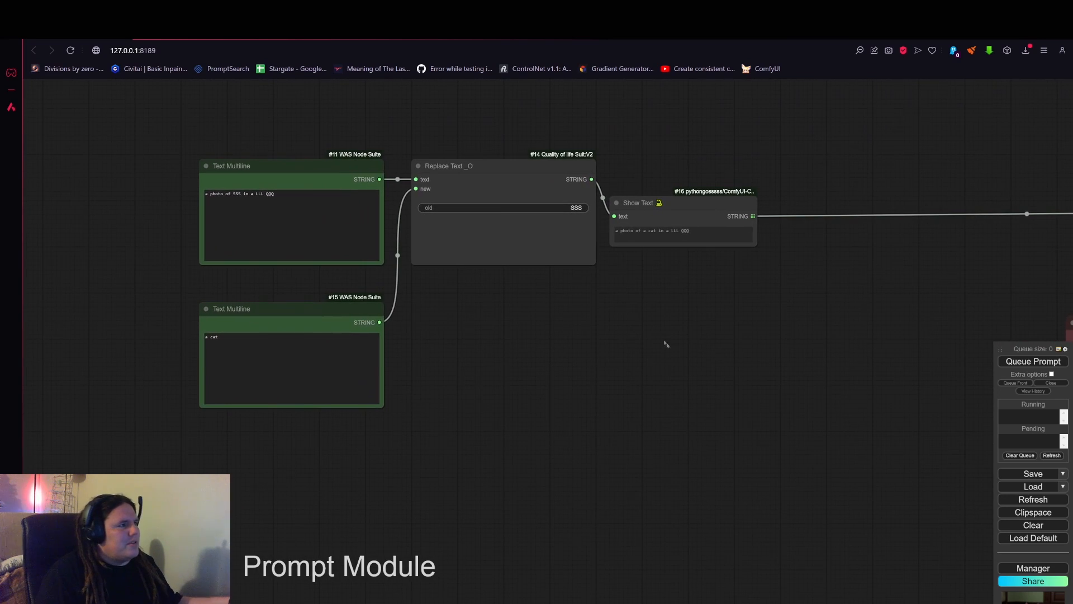
pyautogui.moveTo(486, 201)
pyautogui.mouseDown()
pyautogui.moveTo(546, 364)
pyautogui.moveTo(561, 346)
pyautogui.mouseUp()
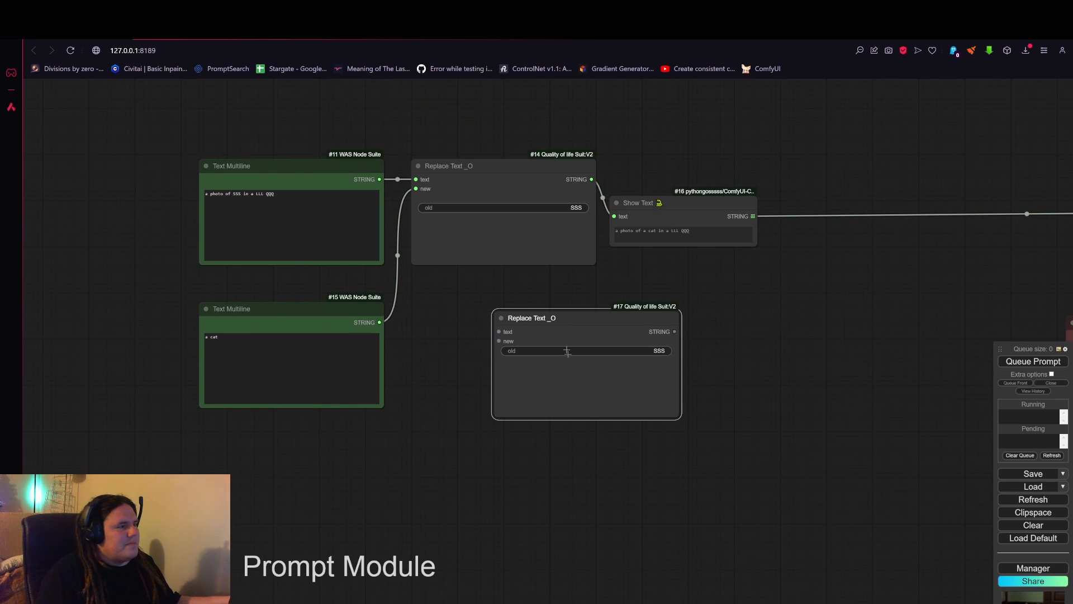
pyautogui.moveTo(632, 319); pyautogui.dragTo(504, 308)
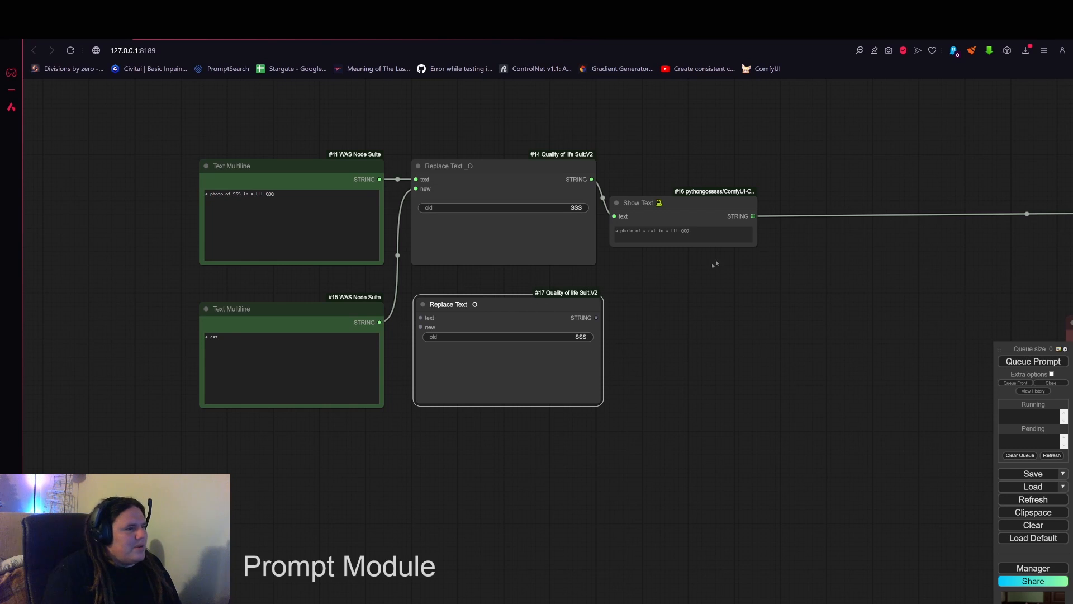
# Move the Show Text node farther away and chain the copied Replace Text _O node between the original and Show Text.
pyautogui.moveTo(689, 225); pyautogui.dragTo(1050, 215)
pyautogui.moveTo(542, 300); pyautogui.dragTo(741, 152)
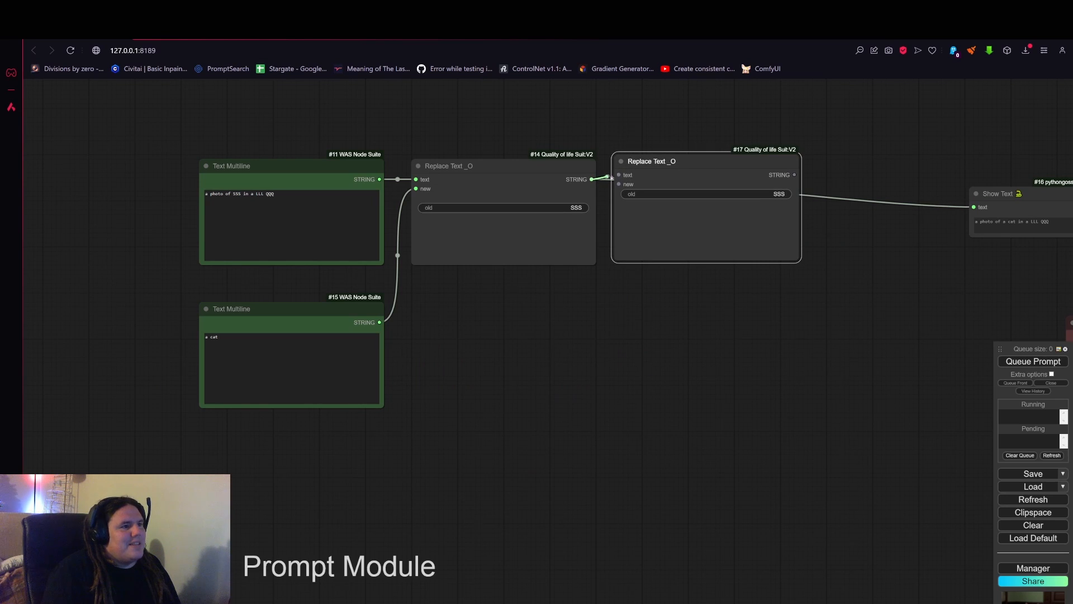
pyautogui.moveTo(792, 176); pyautogui.dragTo(973, 207)
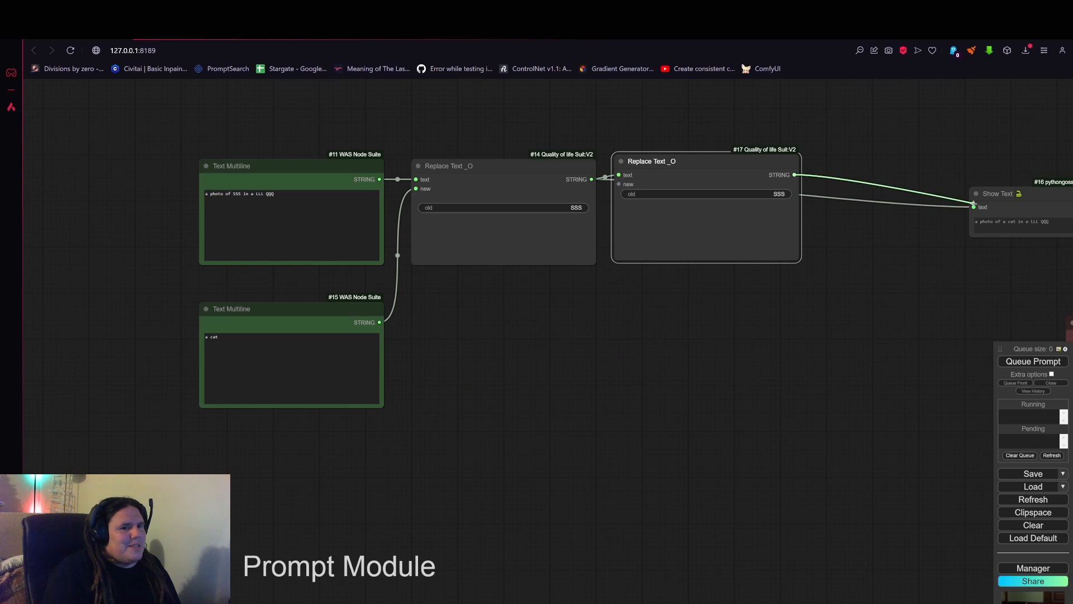
pyautogui.moveTo(752, 164); pyautogui.dragTo(754, 168)
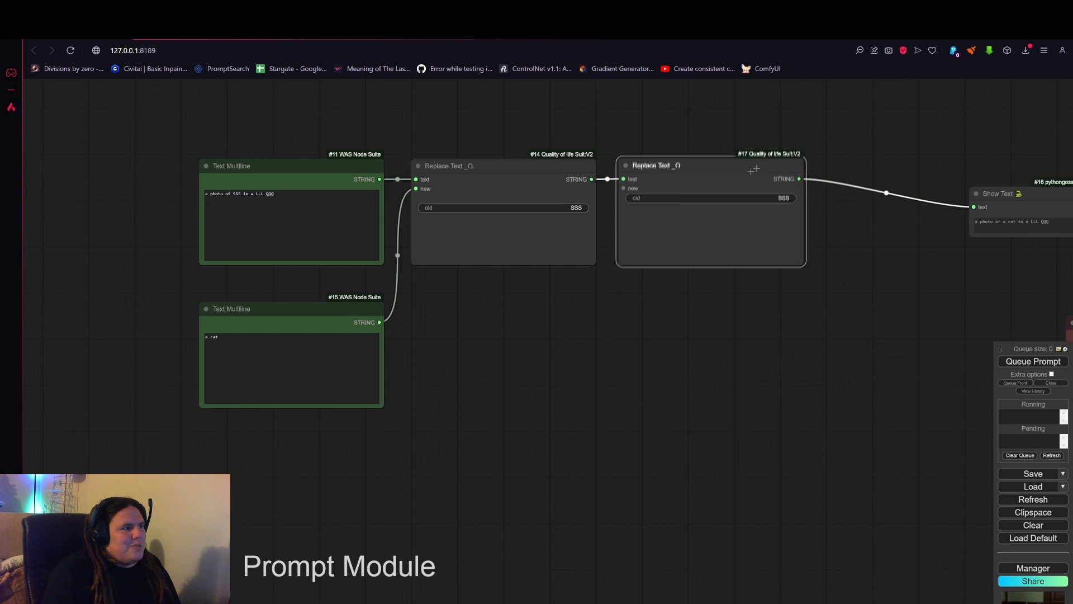
# Set the old value of the second Replace Text _O node to LLL.
pyautogui.scroll(-1, 727, 313)
pyautogui.scroll(-1, 737, 302)
pyautogui.click(761, 218)
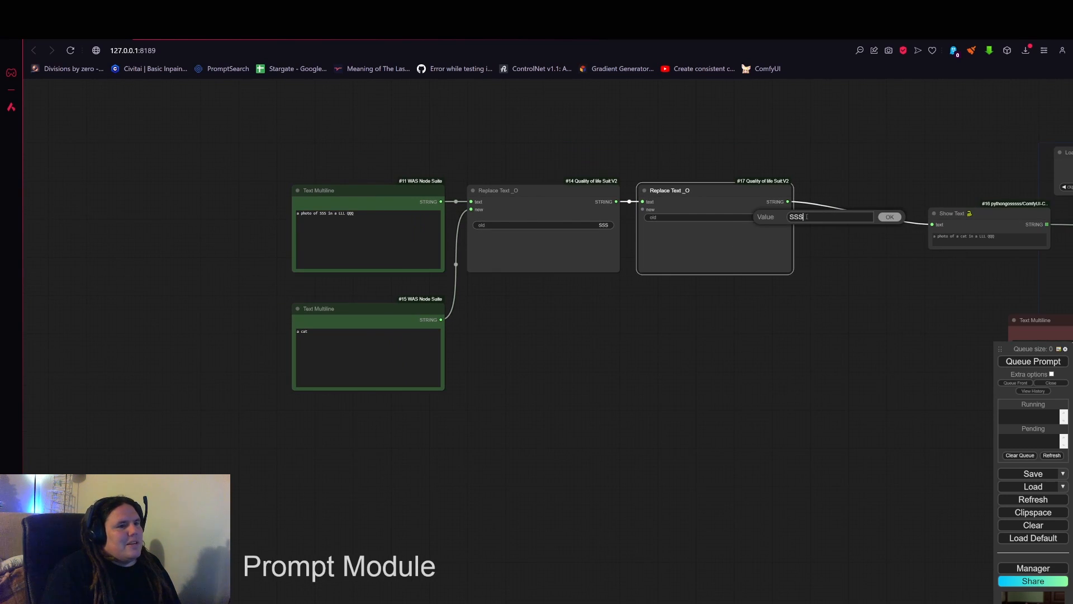
pyautogui.moveTo(806, 216); pyautogui.dragTo(787, 217)
pyautogui.write('LL')
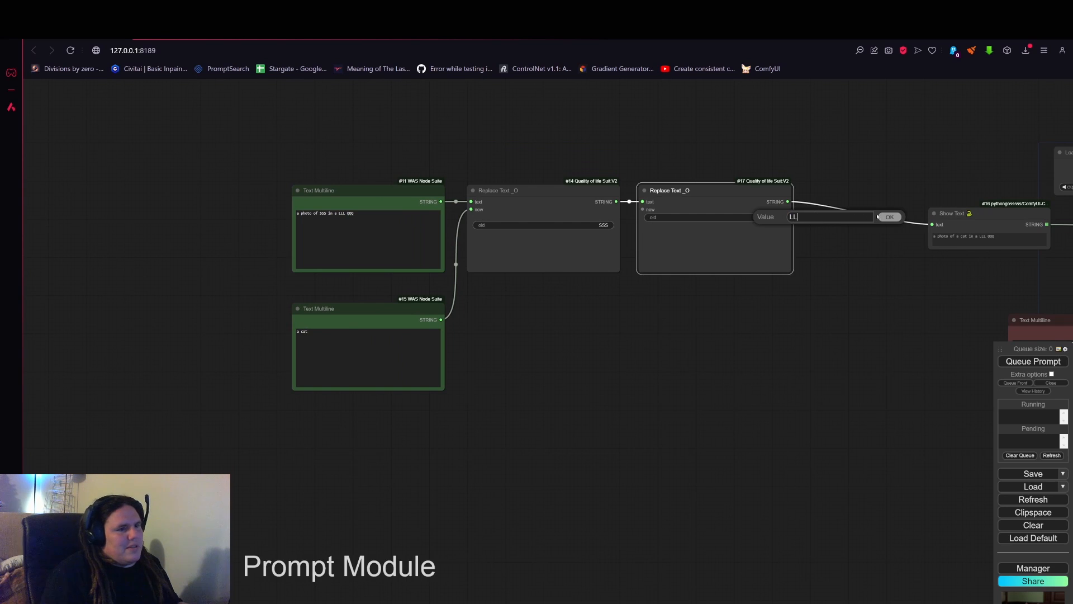
pyautogui.write('L')
pyautogui.click(881, 217)
# Shrink both Replace Text _O nodes to compact sizes and bring the second one closer to the first.
pyautogui.moveTo(789, 269); pyautogui.dragTo(739, 189)
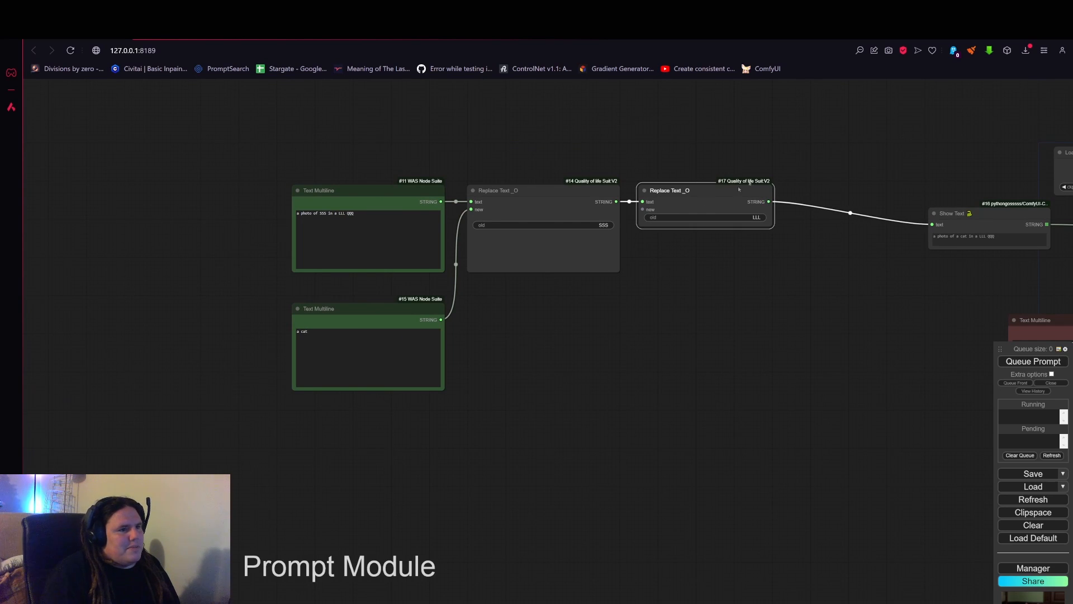
pyautogui.moveTo(618, 269); pyautogui.dragTo(469, 209)
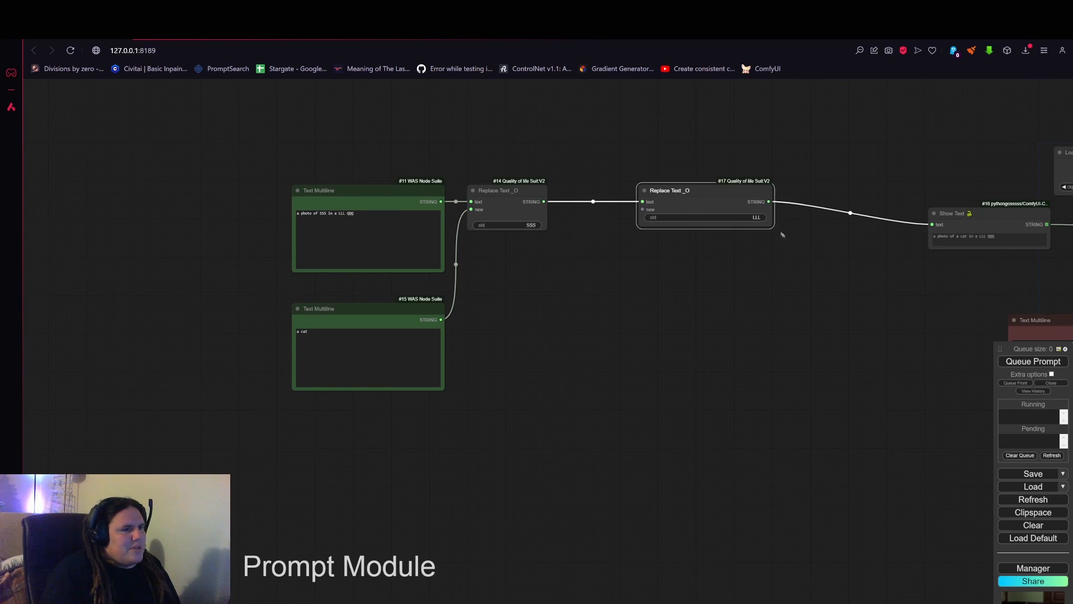
pyautogui.moveTo(769, 225); pyautogui.dragTo(646, 191)
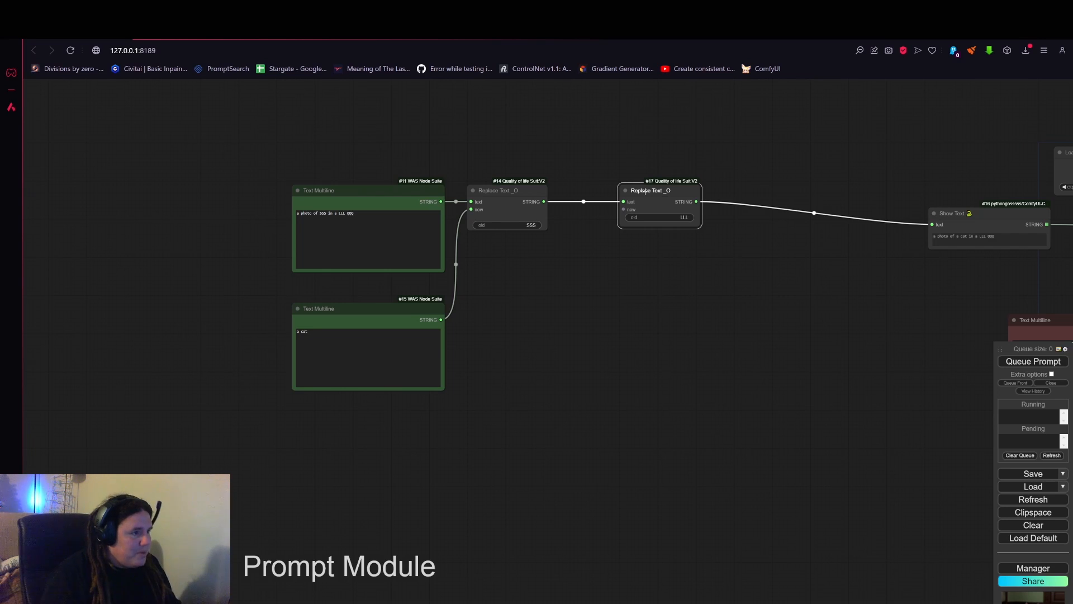
pyautogui.moveTo(673, 191); pyautogui.dragTo(525, 244)
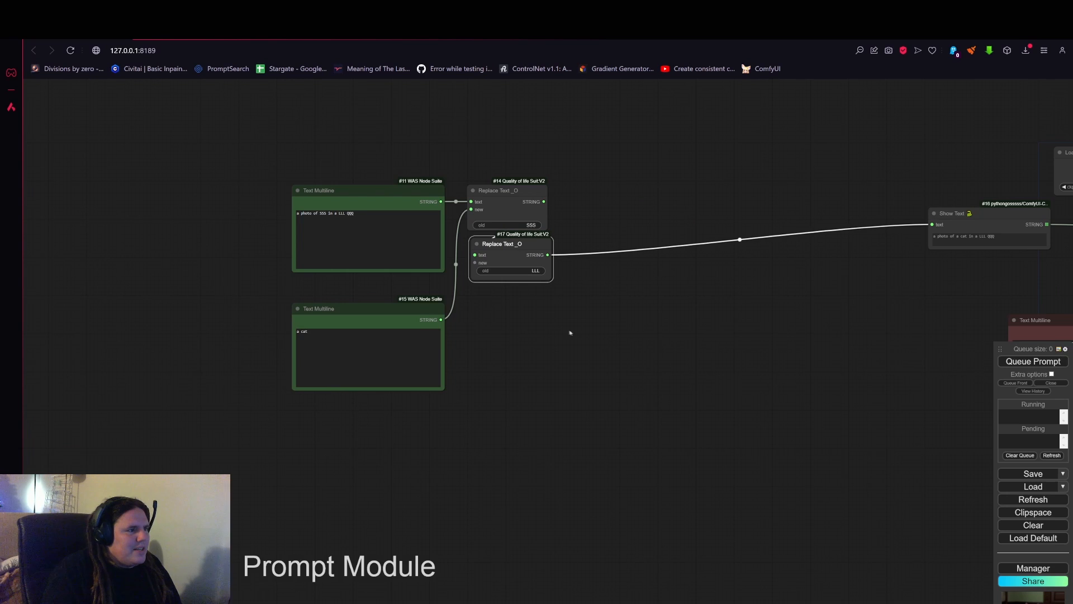
pyautogui.scroll(6, 589, 266)
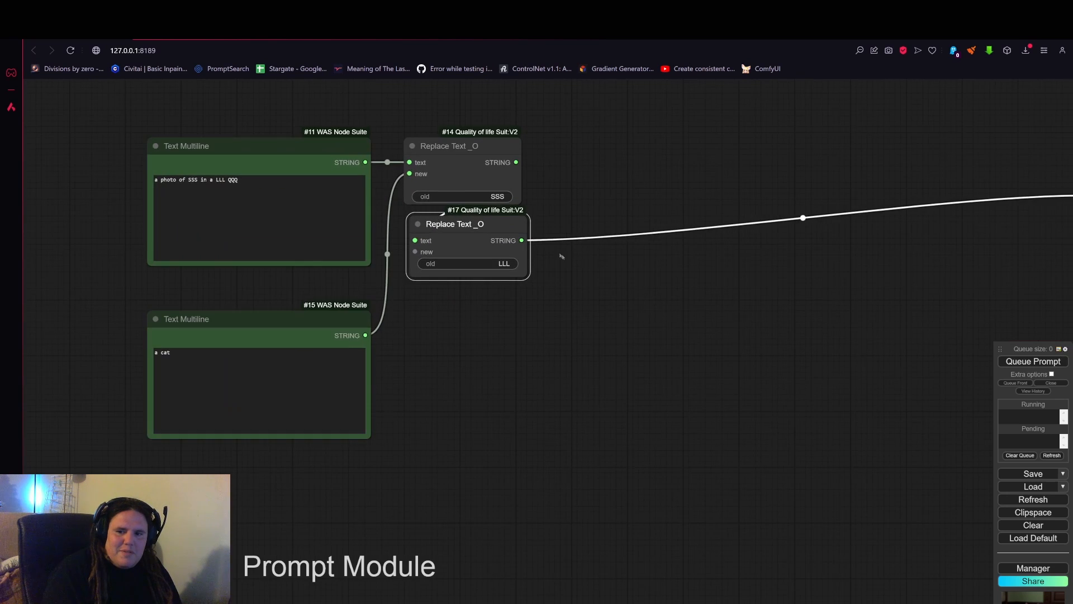
pyautogui.moveTo(632, 227); pyautogui.dragTo(745, 290)
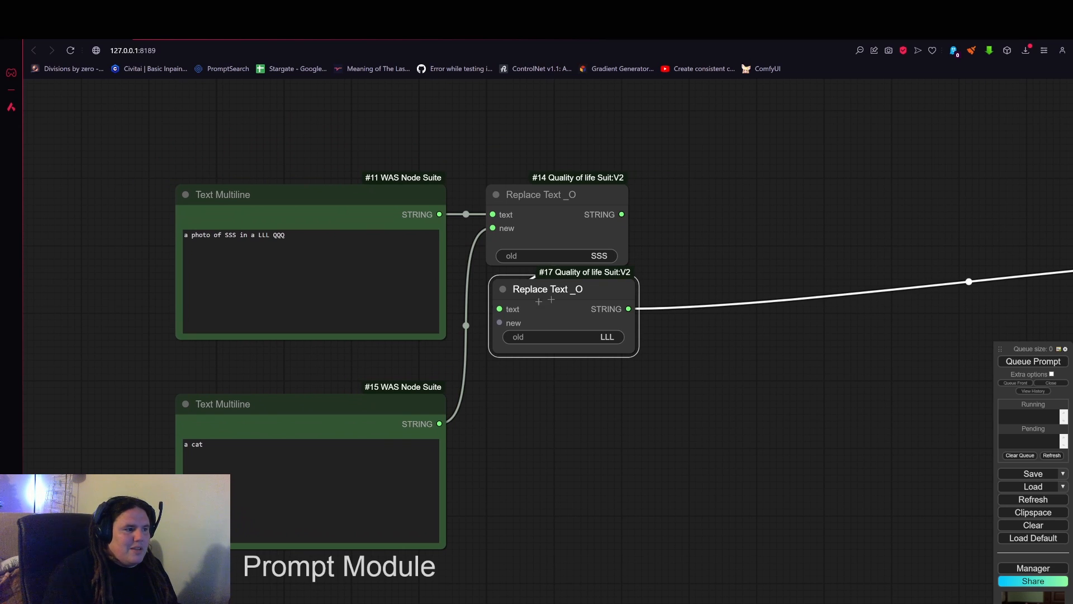
pyautogui.moveTo(597, 296); pyautogui.dragTo(748, 199)
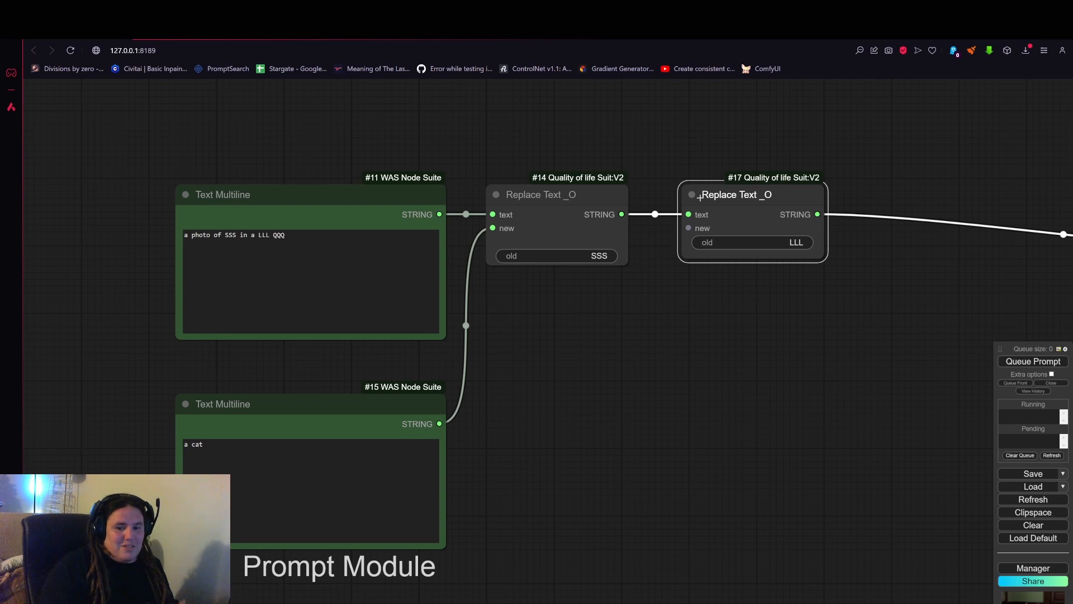
# Duplicate the "a cat" Text Multiline node beneath itself and connect the copy to the new input of the LLL Replace Text _O node.
pyautogui.scroll(-4, 739, 271)
pyautogui.moveTo(721, 348); pyautogui.dragTo(646, 286)
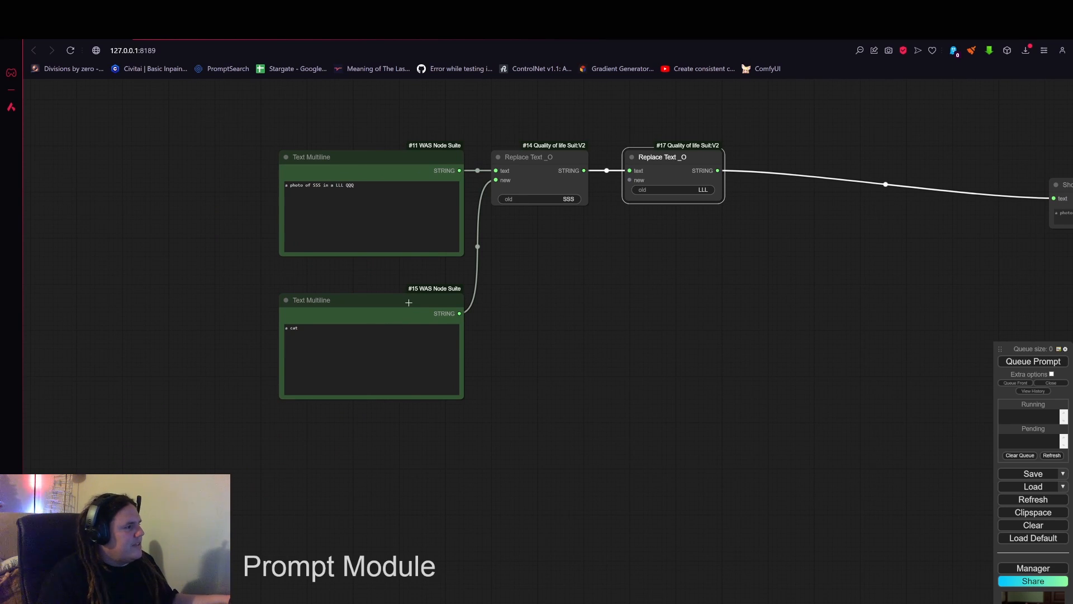
pyautogui.moveTo(409, 302)
pyautogui.keyDown('alt'); pyautogui.mouseDown()
pyautogui.moveTo(403, 447)
pyautogui.moveTo(492, 182)
pyautogui.moveTo(660, 179)
pyautogui.moveTo(646, 180)
pyautogui.mouseUp(); pyautogui.keyUp('alt')
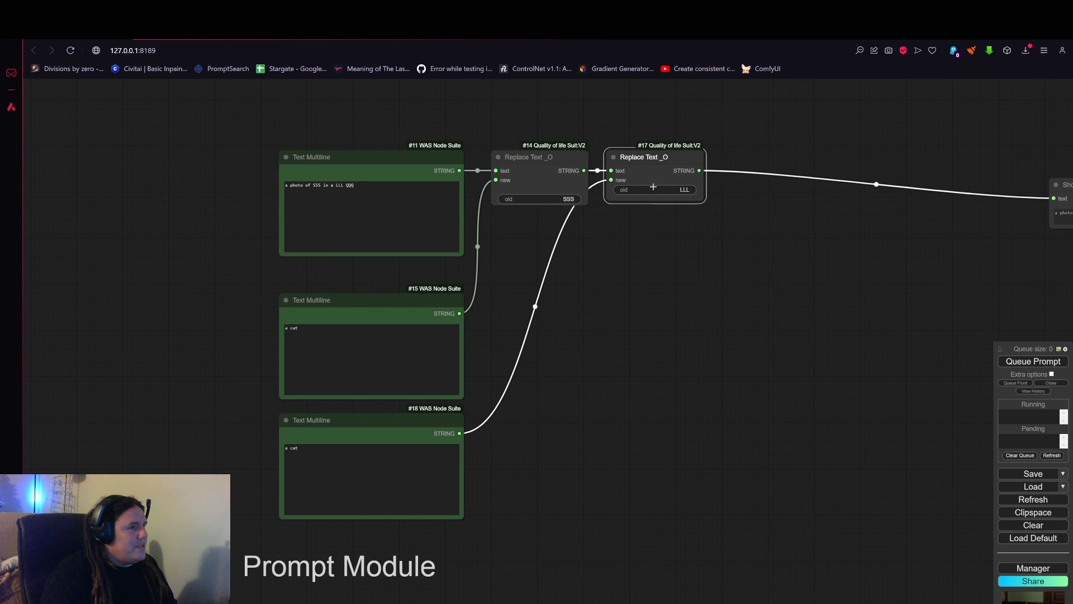
# Replace the text in the lowest green Text Multiline node with "in a house".
pyautogui.click(375, 450)
pyautogui.hotkey('ctrl', 'a')
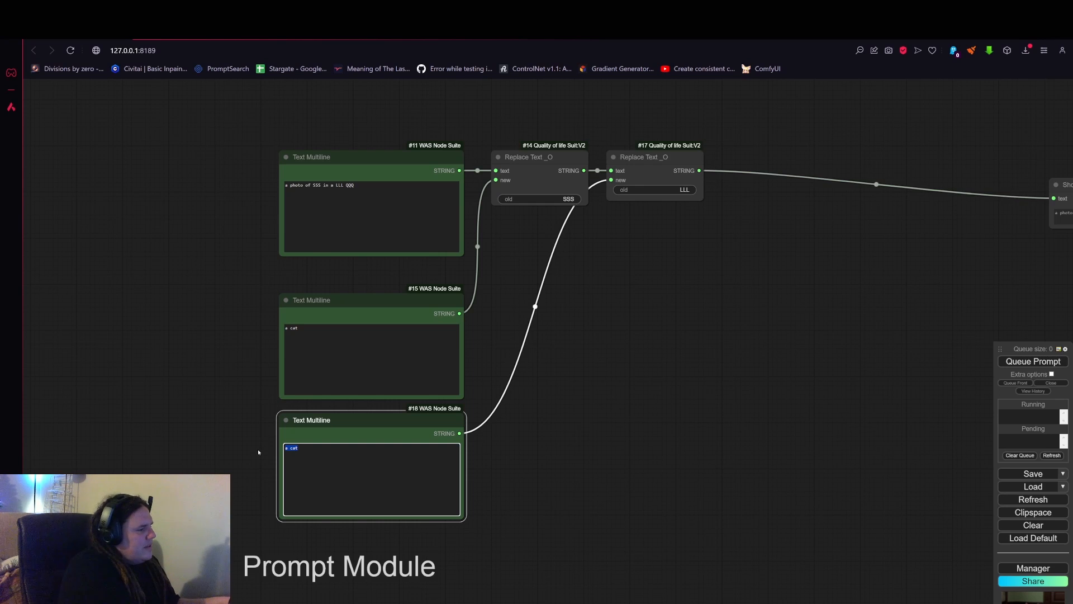
pyautogui.write('in a ')
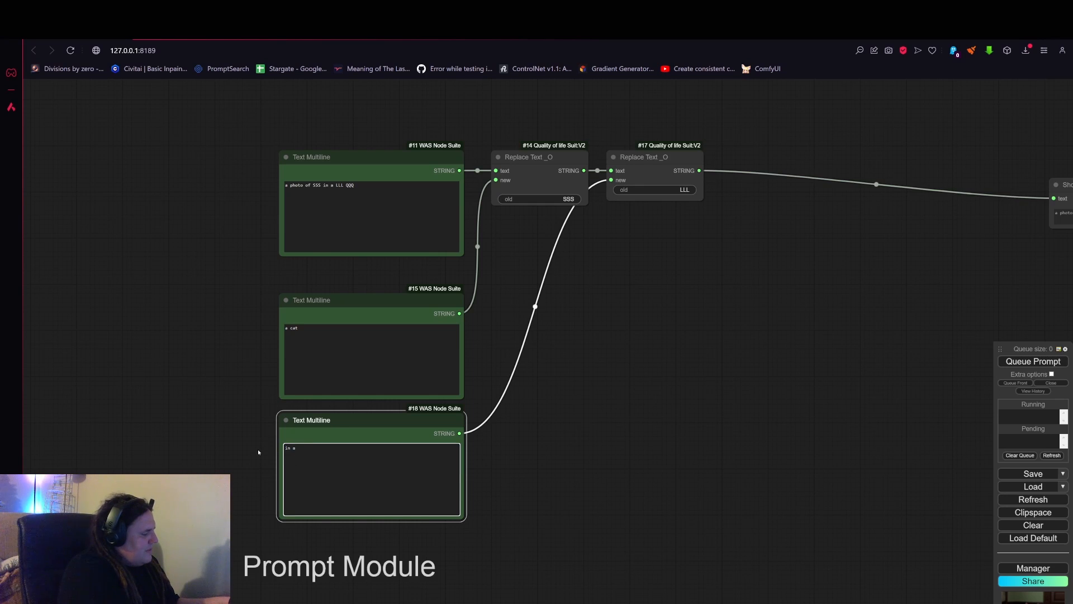
pyautogui.write('house')
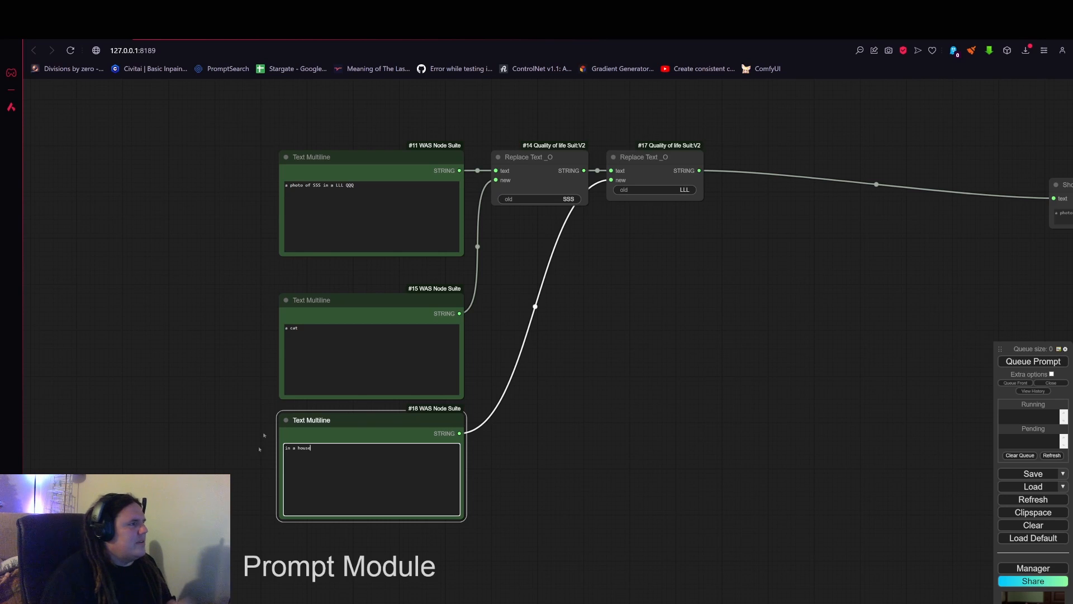
# Shorten the lowest green Text Multiline node's text to "house", since the main prompt already contains "in a".
pyautogui.moveTo(633, 360); pyautogui.dragTo(579, 334)
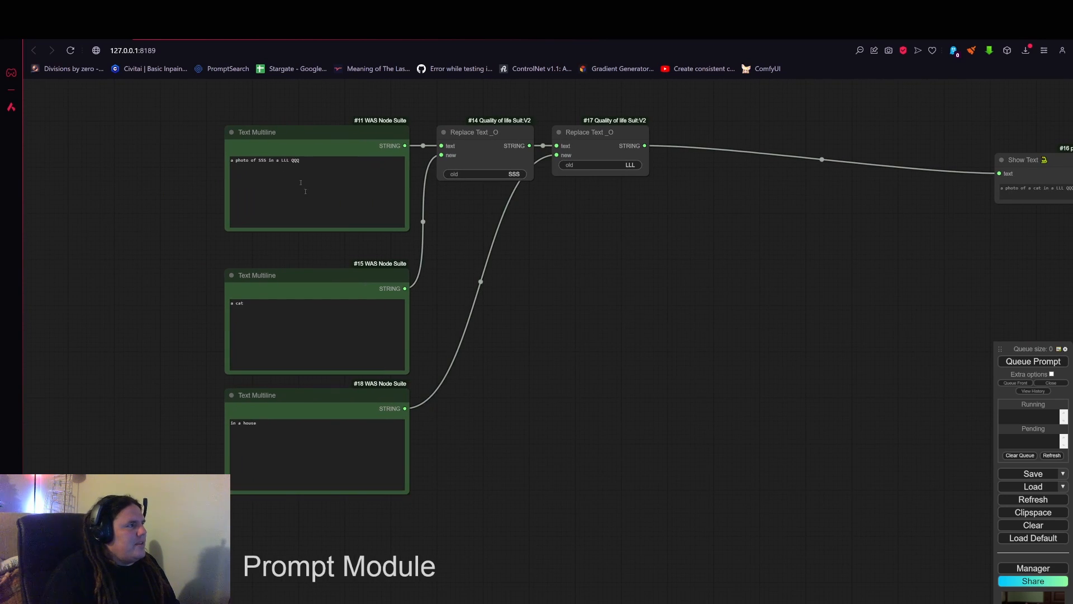
pyautogui.click(269, 162)
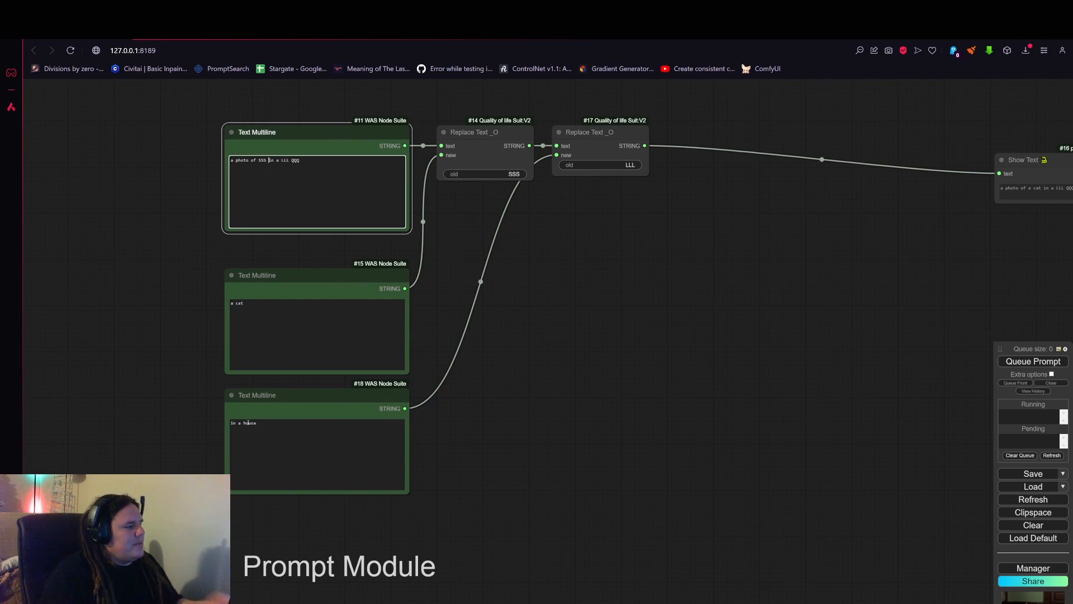
pyautogui.moveTo(243, 423); pyautogui.dragTo(233, 423)
pyautogui.press('BackSpace')
pyautogui.press('BackSpace')
pyautogui.press('Delete')
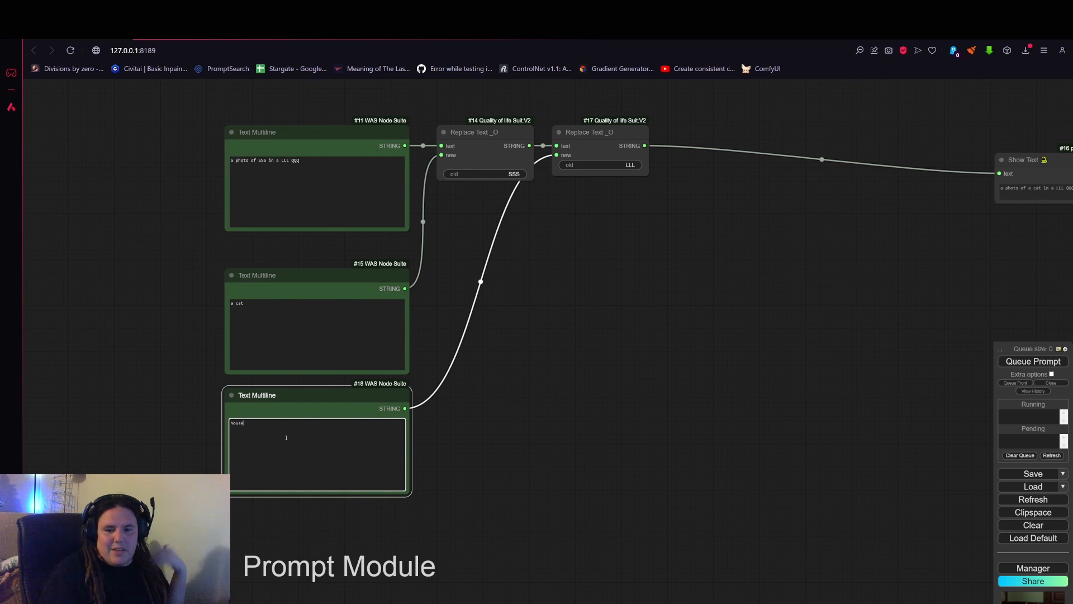
pyautogui.scroll(10, 215, 417)
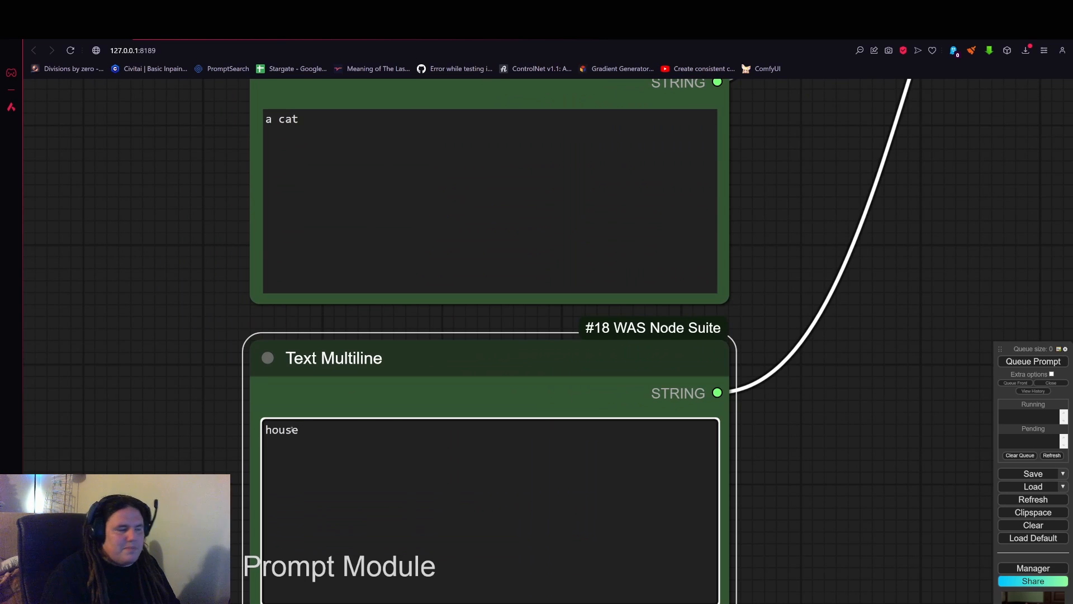
pyautogui.scroll(-7, 238, 372)
pyautogui.scroll(-3, 622, 373)
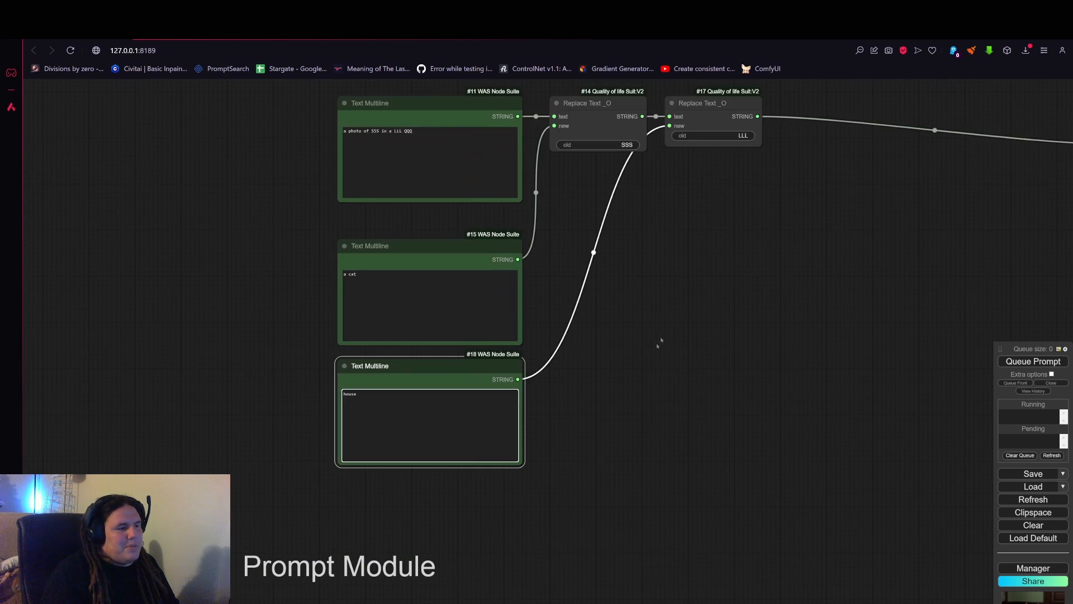
# Queue the prompt and check in the Show Text node how the SSS and LLL placeholders are replaced.
pyautogui.moveTo(685, 314); pyautogui.dragTo(646, 312)
pyautogui.scroll(-1, 760, 331)
pyautogui.moveTo(767, 330); pyautogui.dragTo(676, 321)
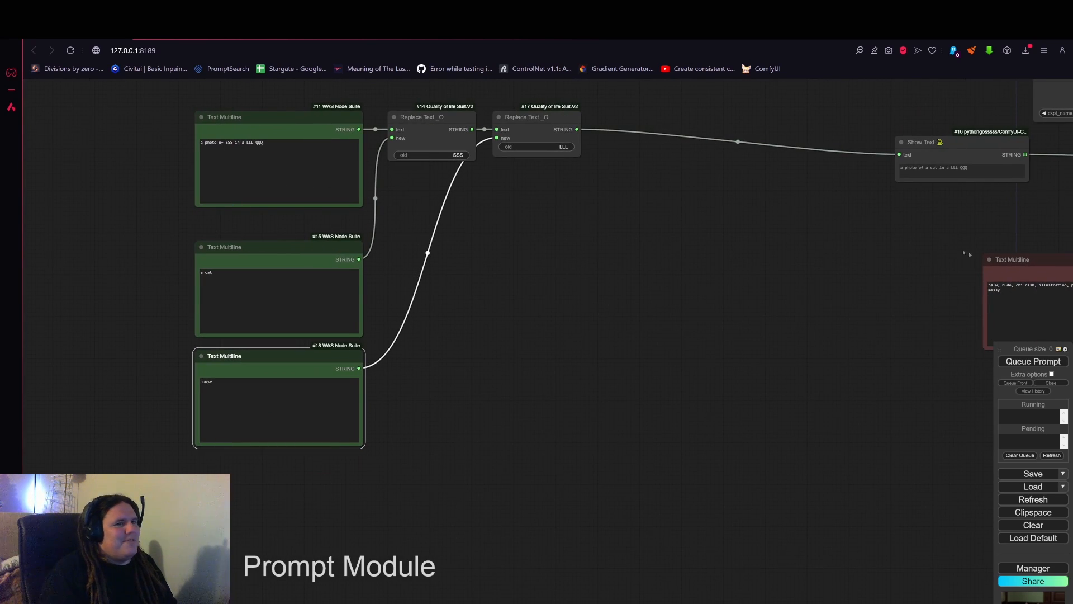
pyautogui.click(1025, 362)
pyautogui.moveTo(905, 340); pyautogui.dragTo(689, 340)
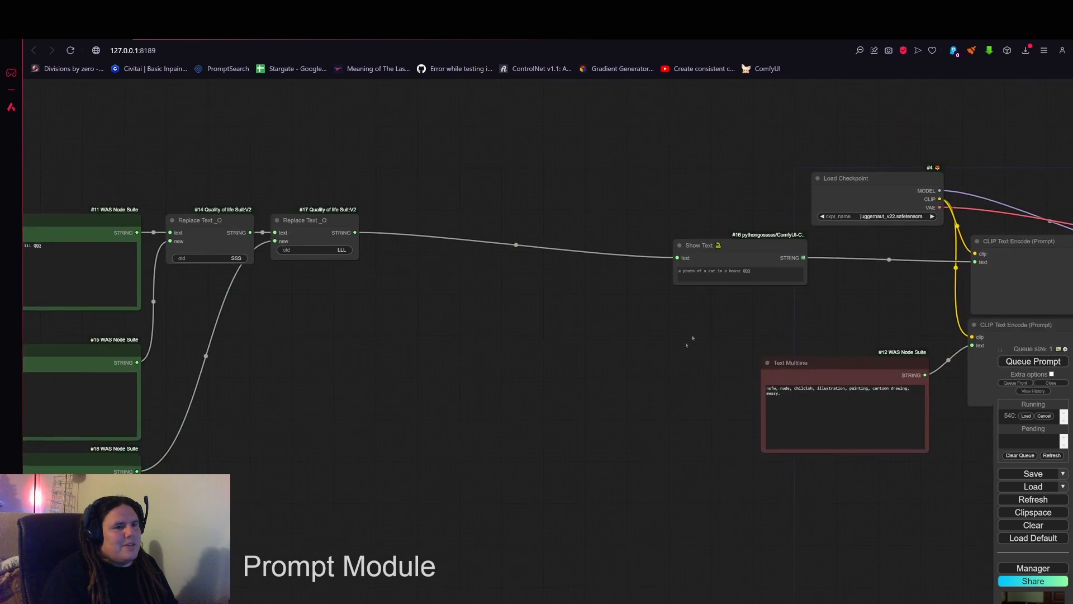
pyautogui.scroll(4, 673, 270)
pyautogui.scroll(-8, 769, 357)
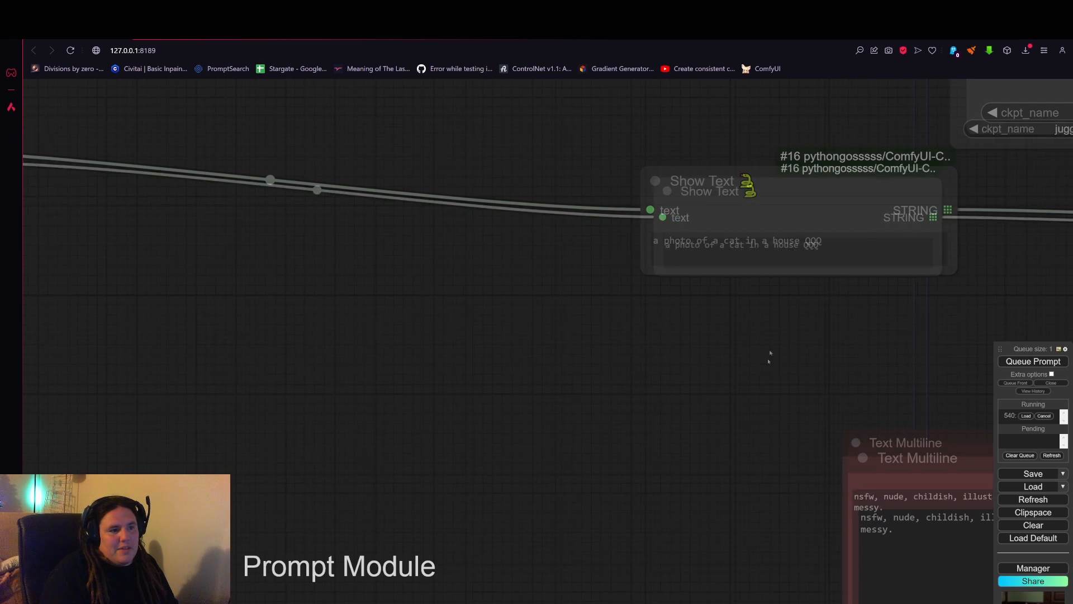
# Duplicate the LLL Replace Text _O node and chain the copy between it and the Show Text node.
pyautogui.moveTo(599, 469); pyautogui.dragTo(876, 405)
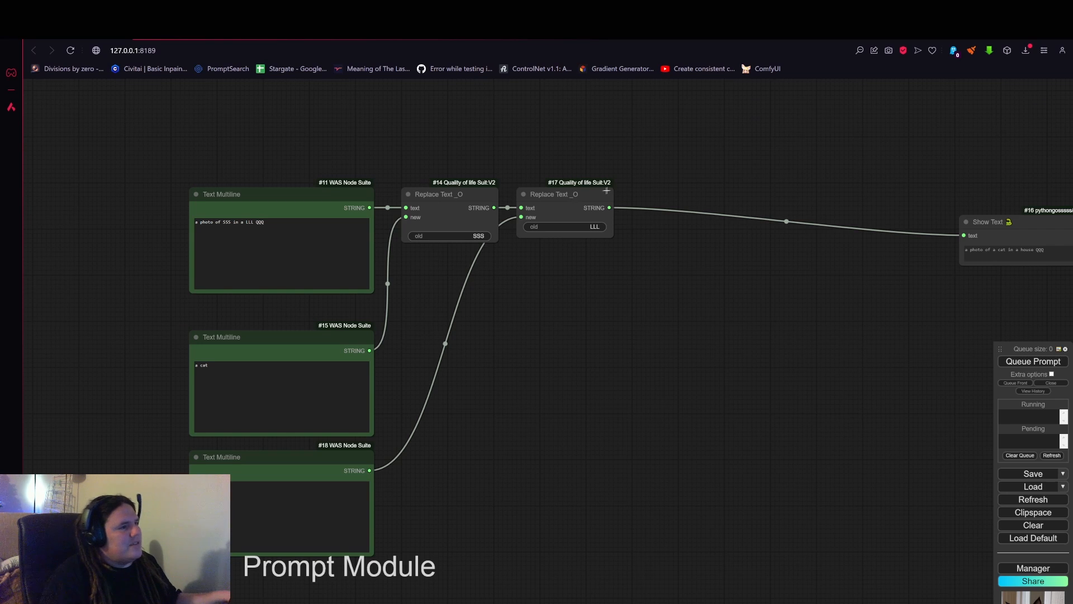
pyautogui.keyDown('alt'); pyautogui.moveTo(571, 200); pyautogui.dragTo(685, 198); pyautogui.keyUp('alt')
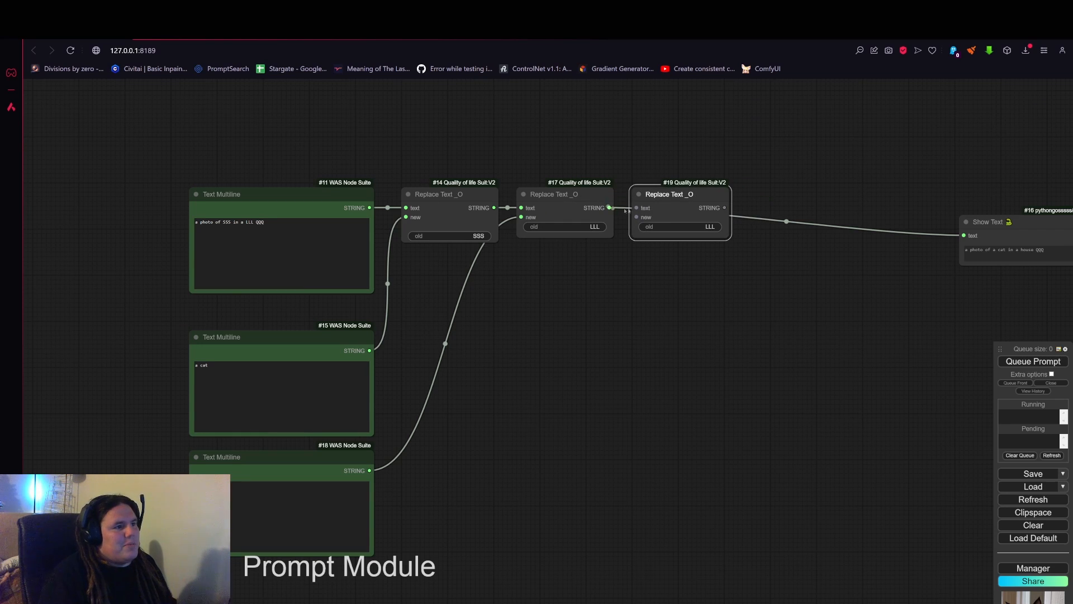
pyautogui.moveTo(609, 207); pyautogui.dragTo(639, 208)
pyautogui.moveTo(724, 208); pyautogui.dragTo(963, 236)
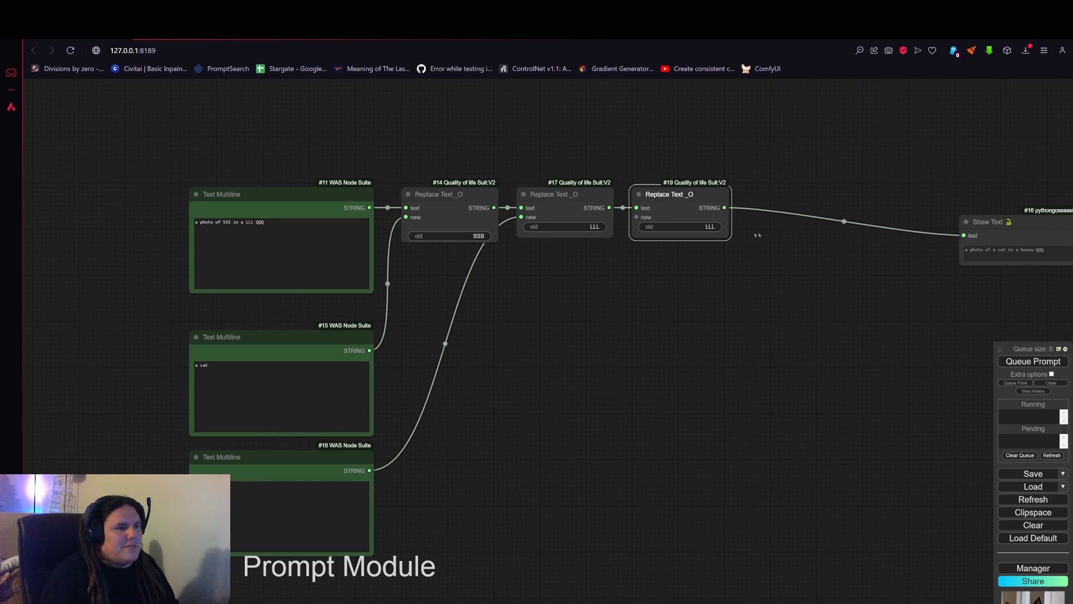
# Set the old value of the third Replace Text _O node to QQQ.
pyautogui.click(705, 227)
pyautogui.hotkey('ctrl', 'a')
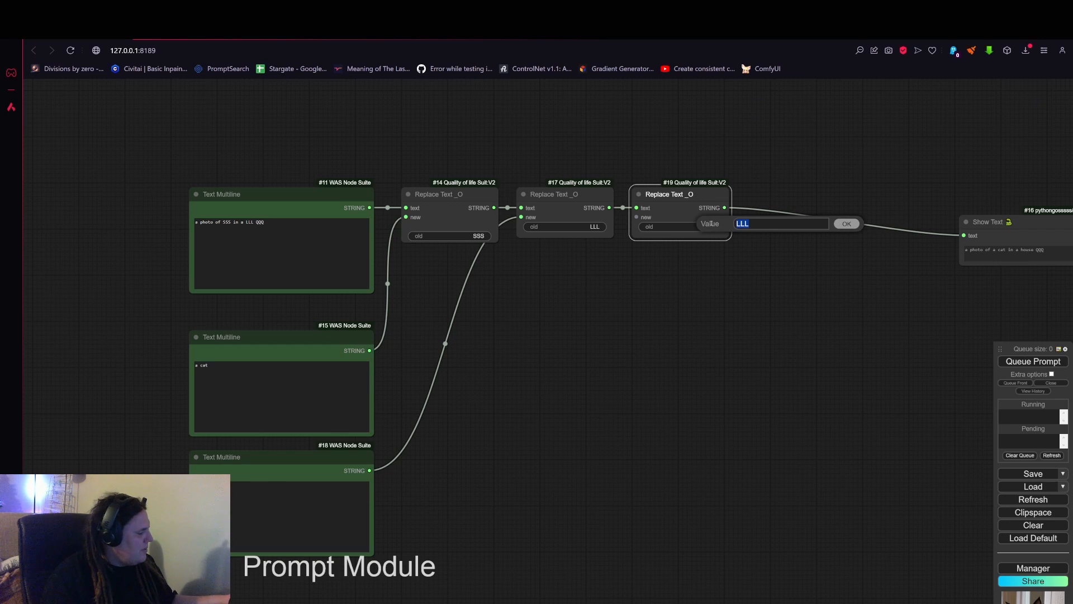
pyautogui.write('QQQ')
pyautogui.click(845, 224)
# Duplicate the "house" Text Multiline node below it and connect the copy to the new input of the QQQ Replace Text _O node.
pyautogui.scroll(-2, 639, 314)
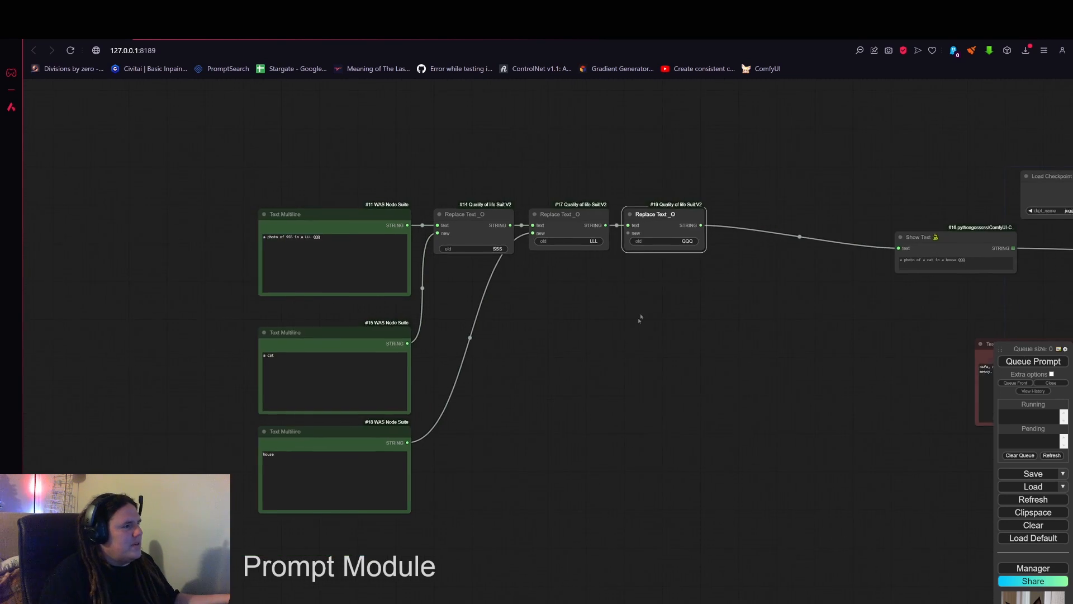
pyautogui.moveTo(394, 393)
pyautogui.keyDown('alt'); pyautogui.mouseDown()
pyautogui.moveTo(391, 494)
pyautogui.moveTo(526, 437)
pyautogui.moveTo(659, 198)
pyautogui.mouseUp(); pyautogui.keyUp('alt')
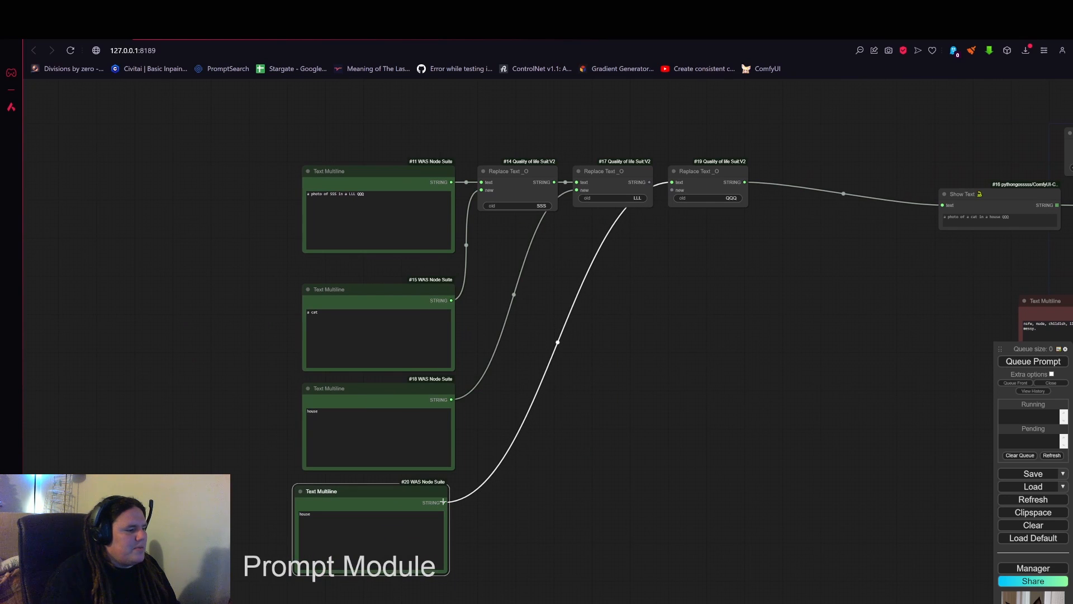
pyautogui.moveTo(443, 501); pyautogui.dragTo(642, 187)
pyautogui.scroll(3, 648, 178)
pyautogui.scroll(2, 649, 178)
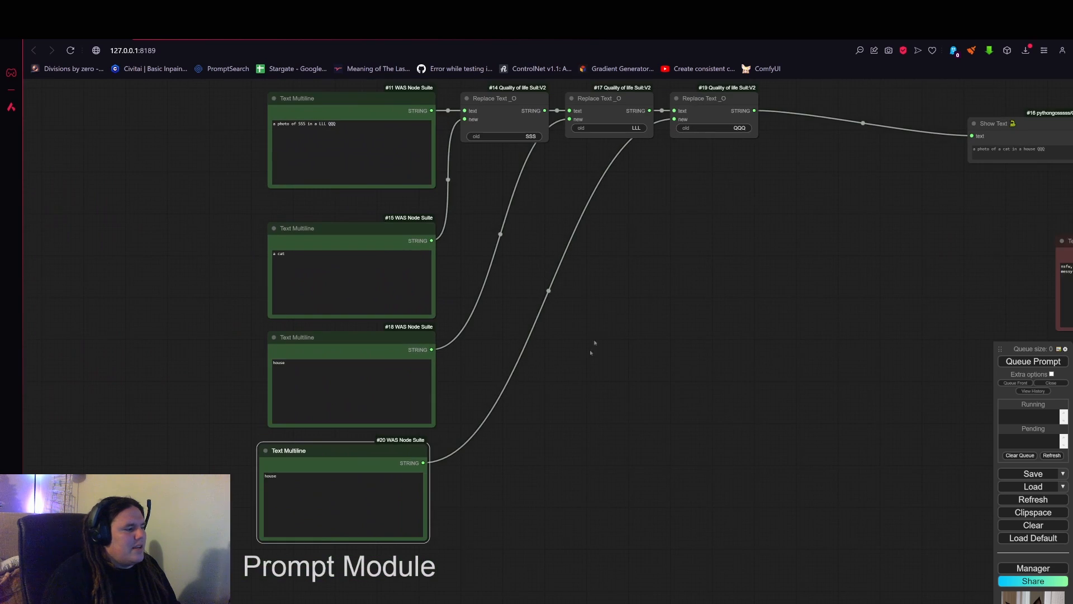
# Replace the duplicated Text Multiline node's text with "UHD, 8k, film grain, film still, motion blur,".
pyautogui.moveTo(594, 342); pyautogui.dragTo(717, 295)
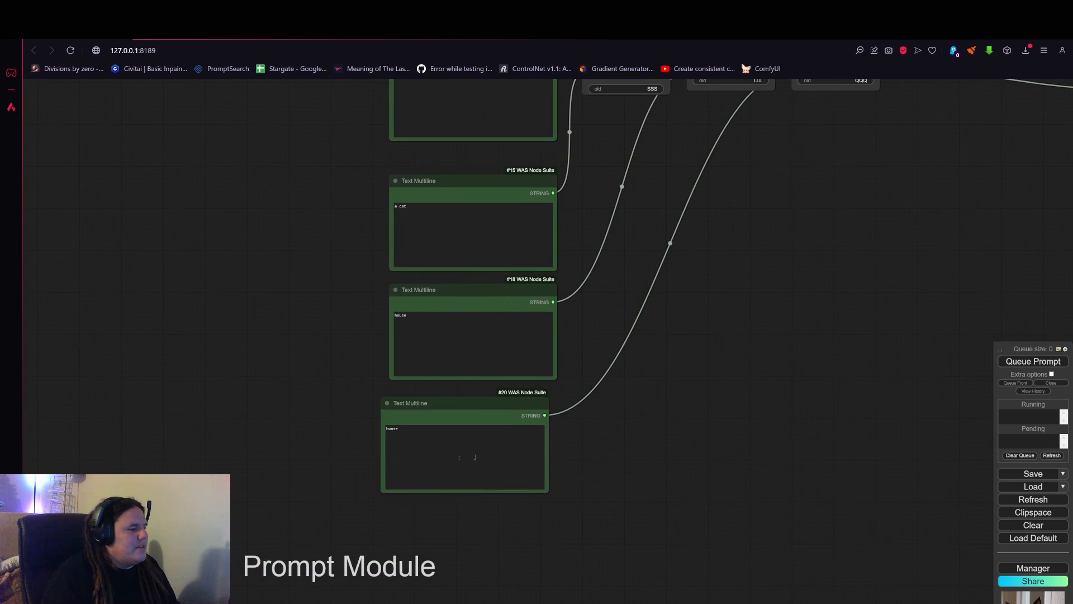
pyautogui.doubleClick(391, 428)
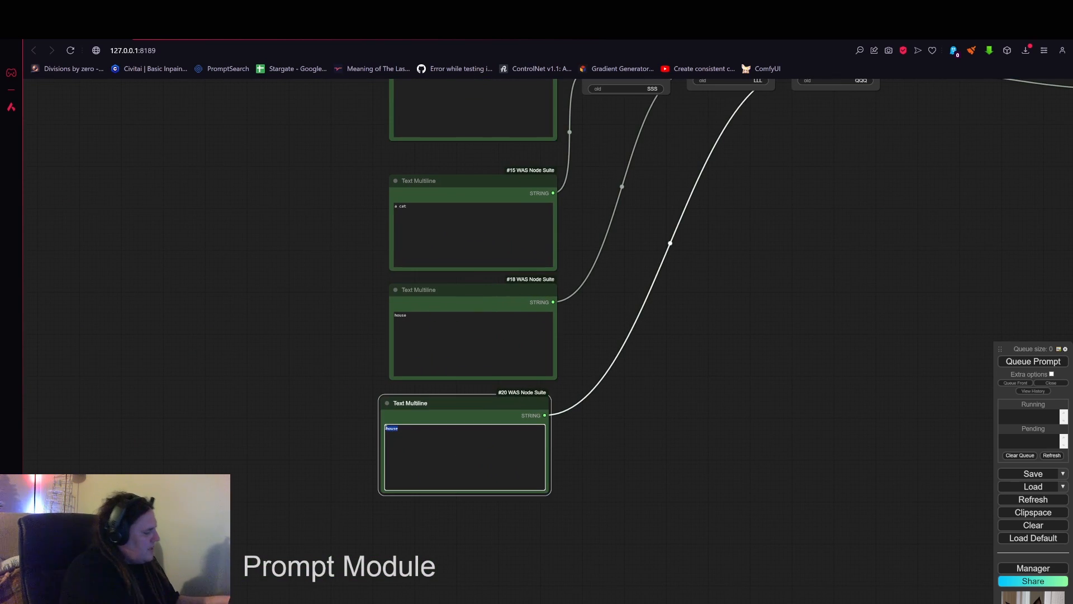
pyautogui.write('UHD,')
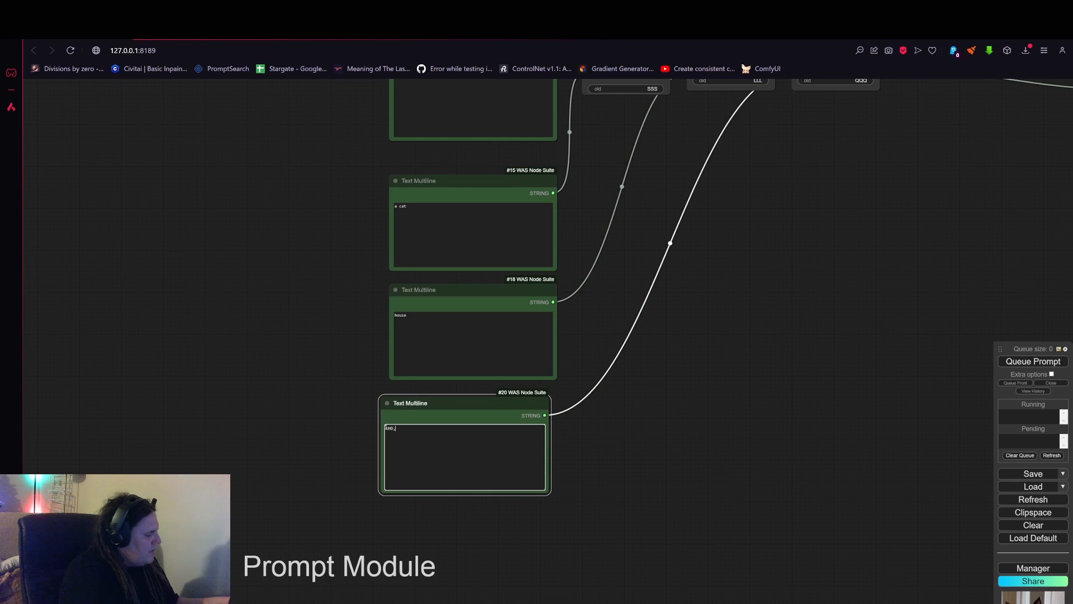
pyautogui.write(' 8k,')
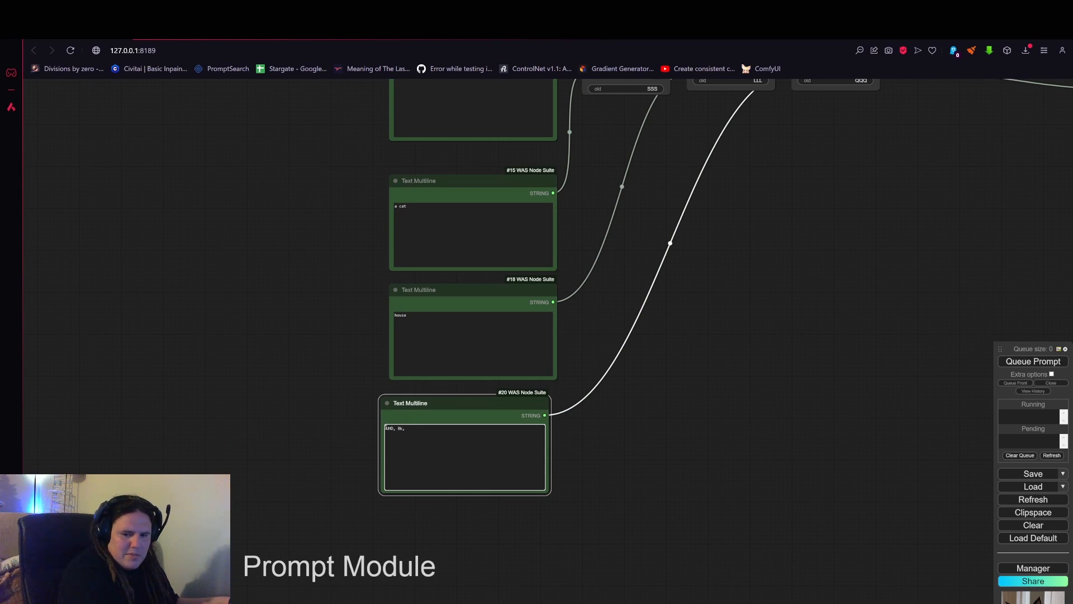
pyautogui.write(' 4')
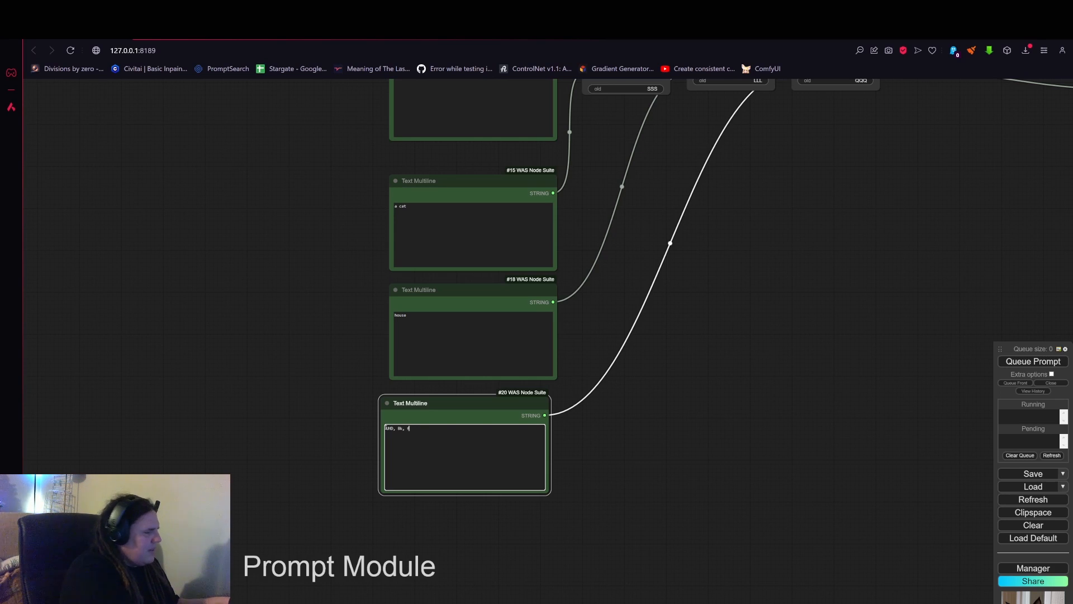
pyautogui.write('ilm')
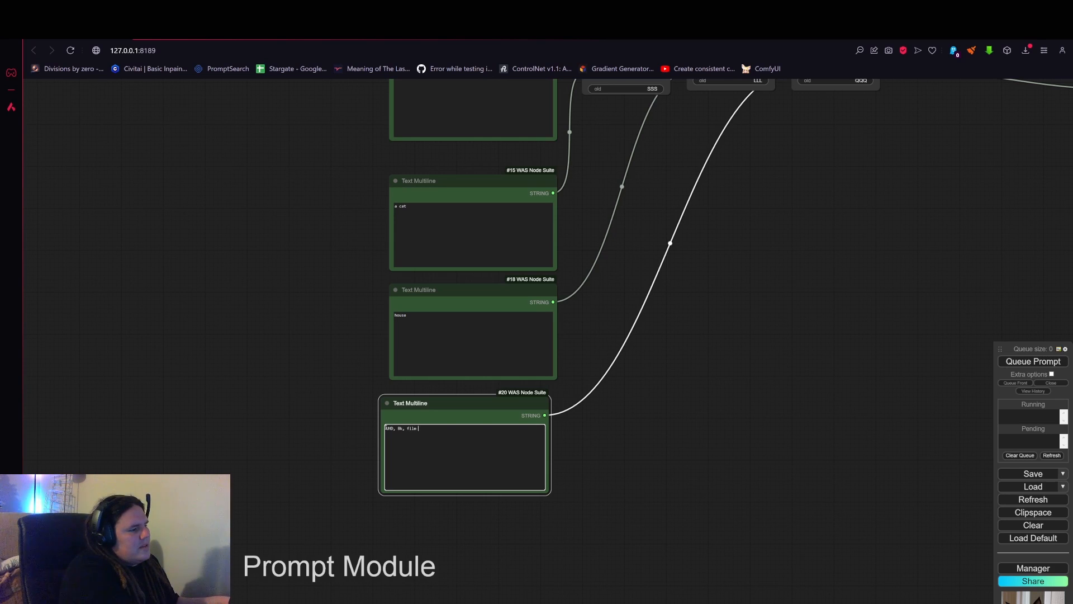
pyautogui.write(' gra')
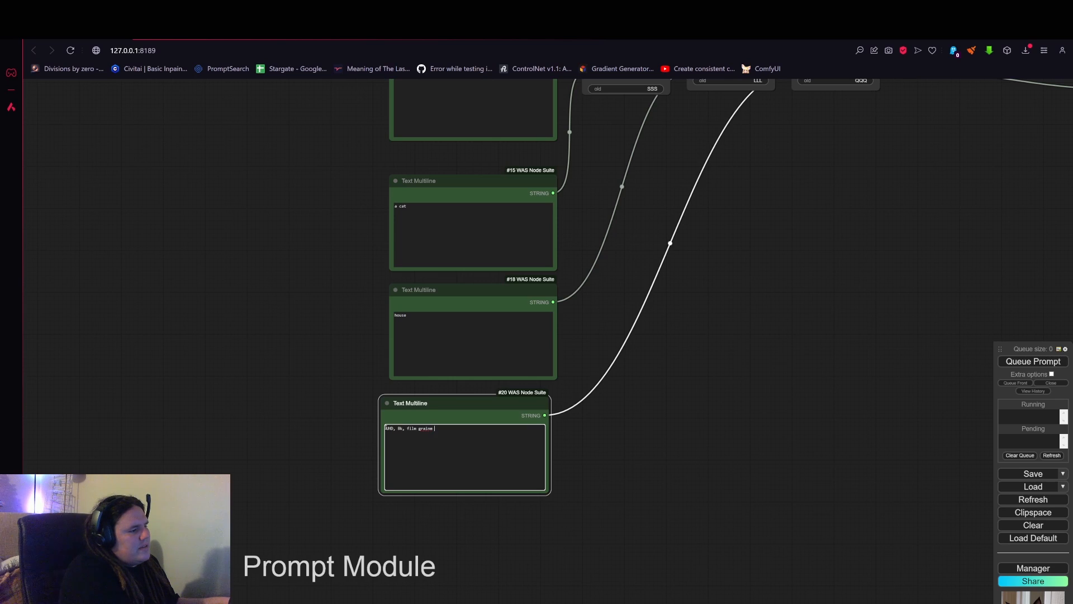
pyautogui.write('in, ')
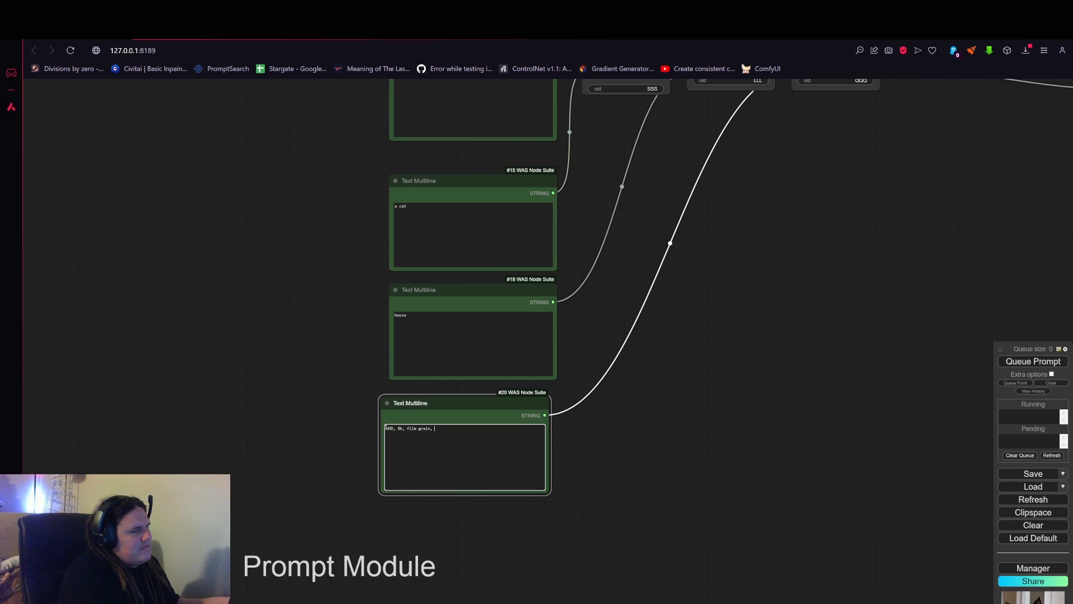
pyautogui.write('film still,')
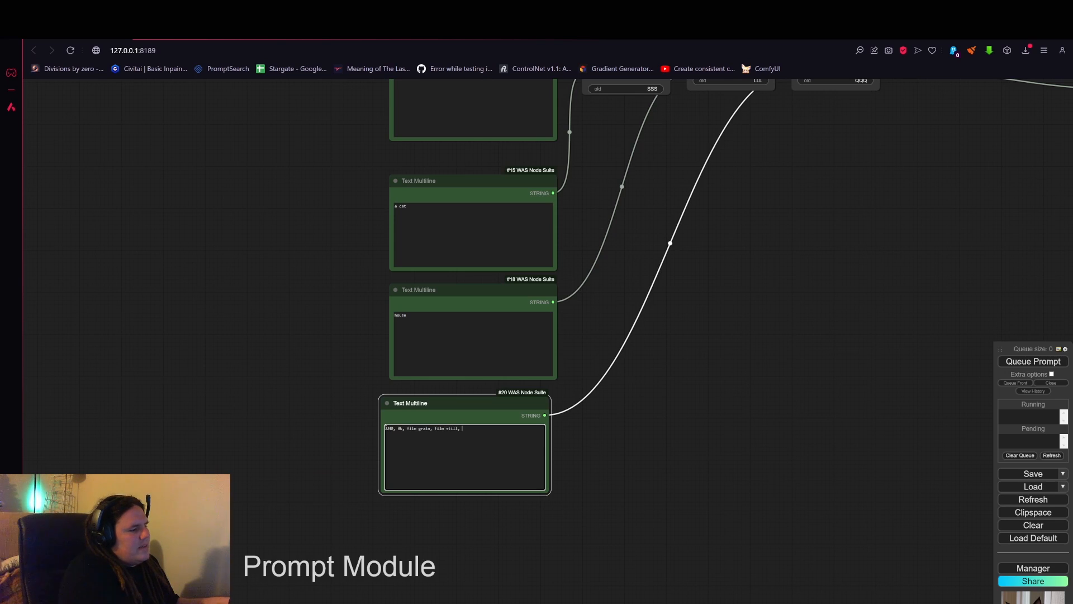
pyautogui.write('motion blur,')
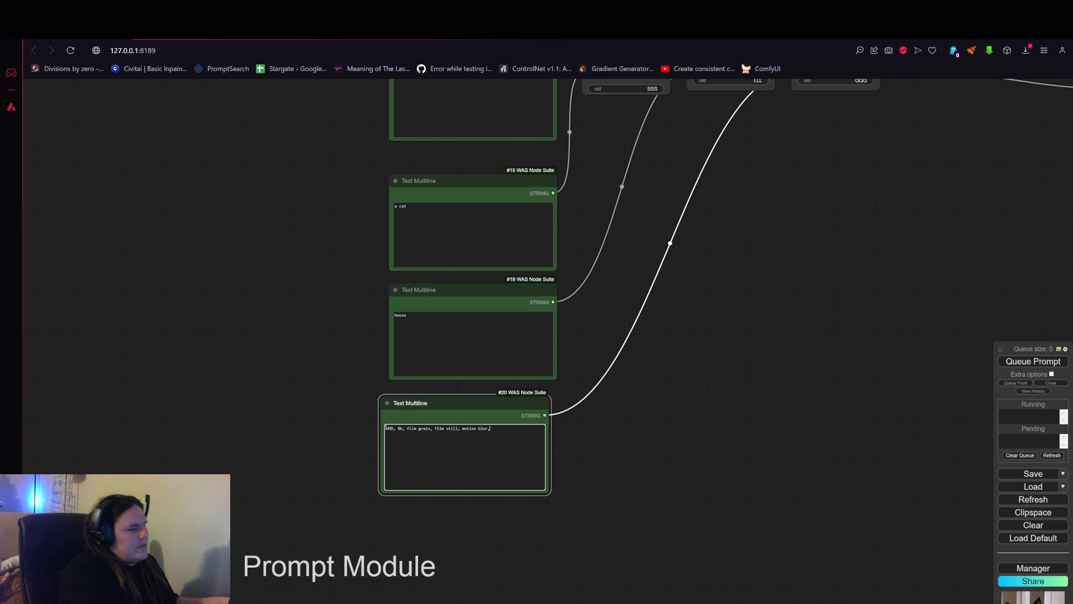
# Queue the prompt and enlarge the Show Text node so the whole combined prompt is readable.
pyautogui.moveTo(707, 402); pyautogui.dragTo(622, 477)
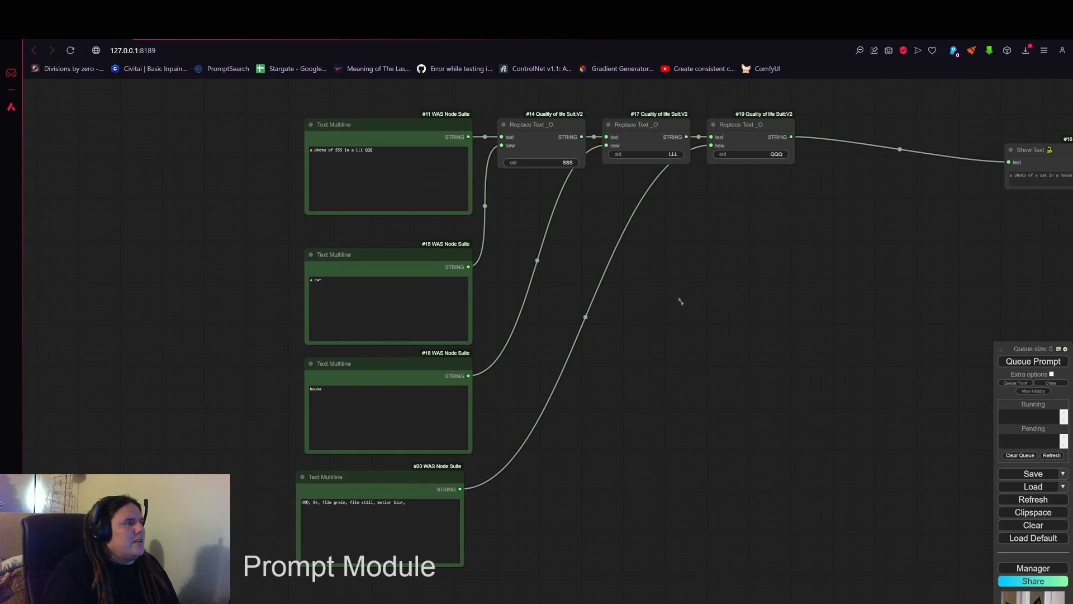
pyautogui.moveTo(678, 290); pyautogui.dragTo(556, 318)
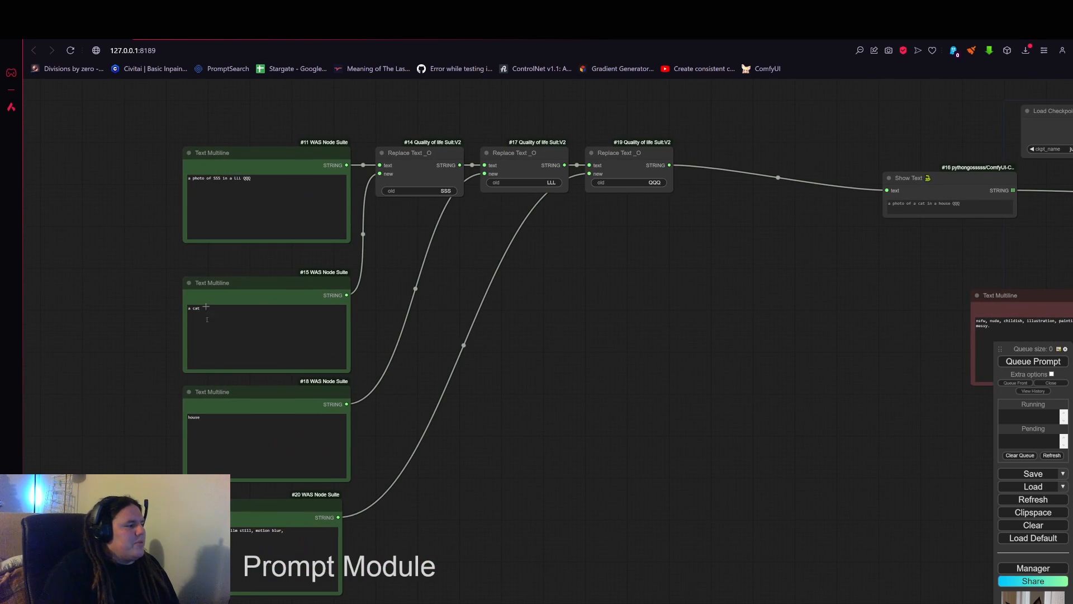
pyautogui.moveTo(596, 373); pyautogui.dragTo(196, 428)
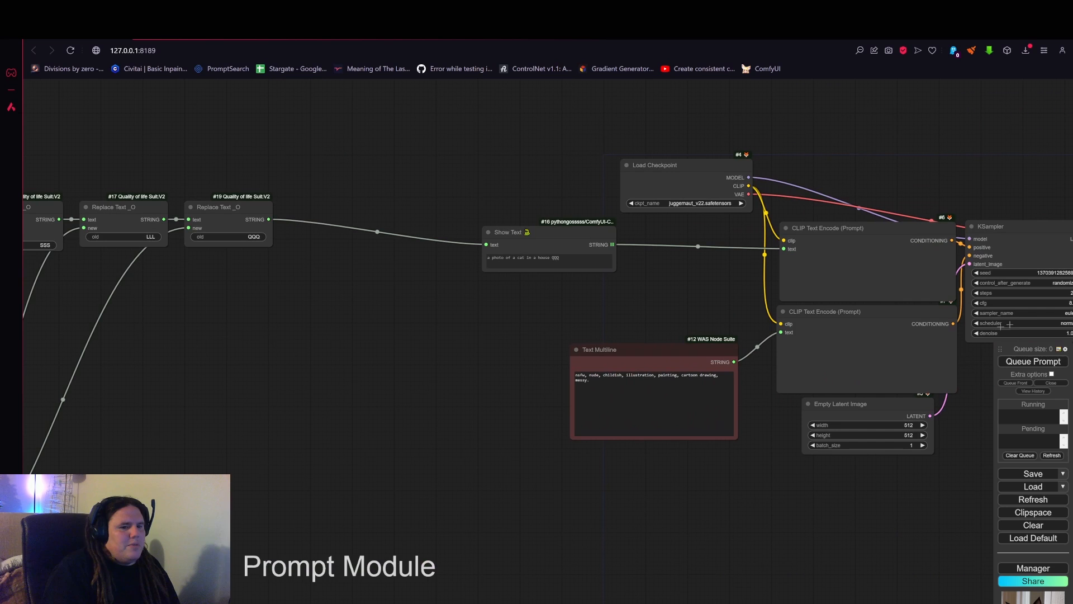
pyautogui.click(1027, 362)
pyautogui.scroll(7, 661, 332)
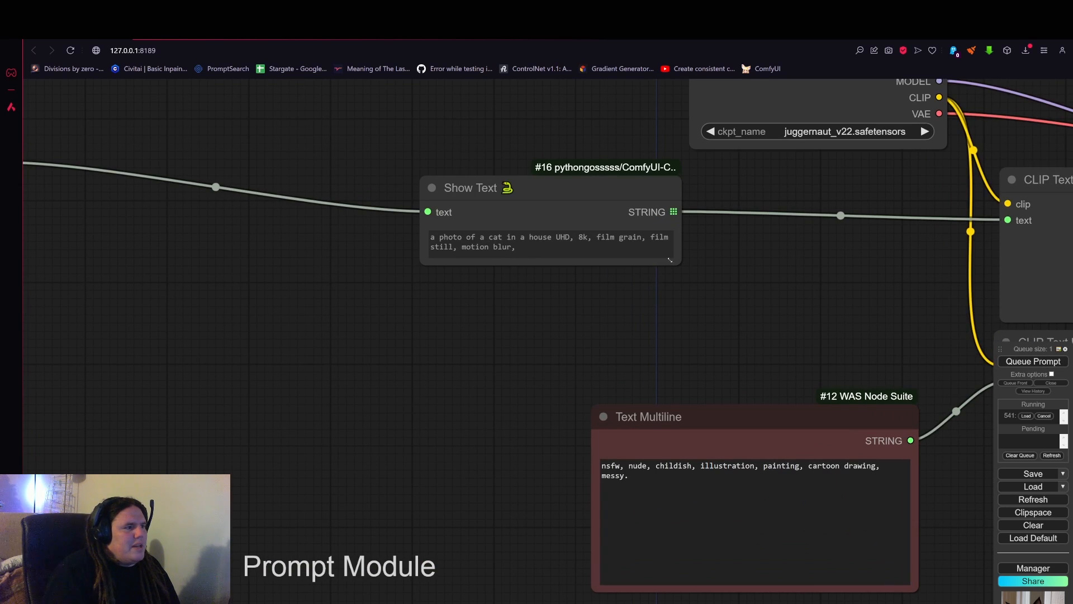
pyautogui.moveTo(678, 272); pyautogui.dragTo(713, 353)
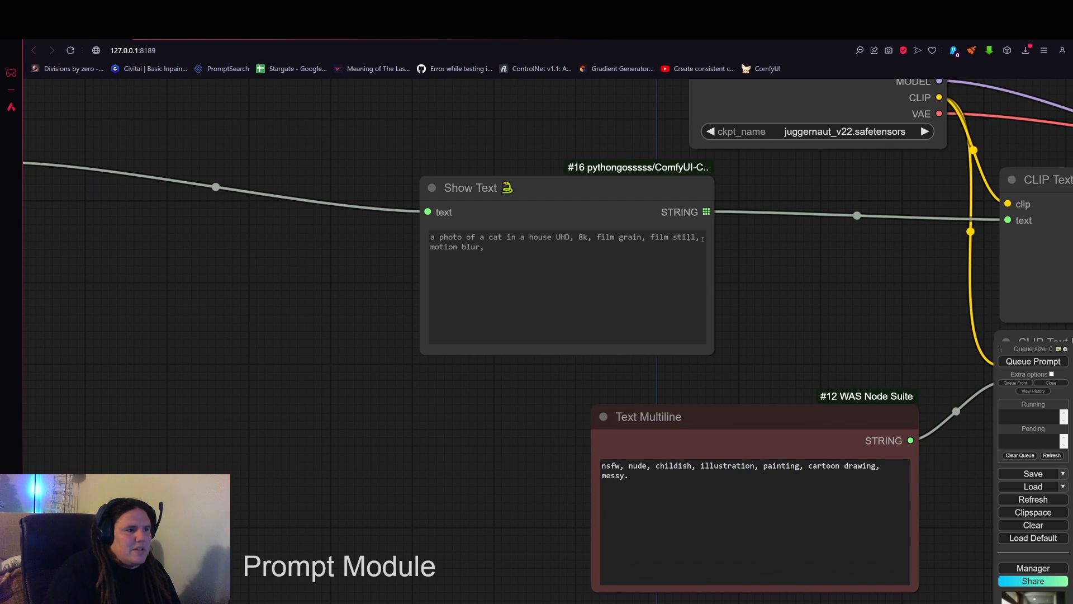
# Compare the combined prompt in the Show Text node with the source text nodes and the three chained replacements.
pyautogui.scroll(-8, 681, 381)
pyautogui.moveTo(394, 419); pyautogui.dragTo(716, 369)
pyautogui.moveTo(391, 371); pyautogui.dragTo(811, 279)
pyautogui.moveTo(775, 390); pyautogui.dragTo(242, 440)
pyautogui.scroll(4, 522, 387)
pyautogui.moveTo(521, 387); pyautogui.dragTo(326, 536)
pyautogui.scroll(9, 351, 305)
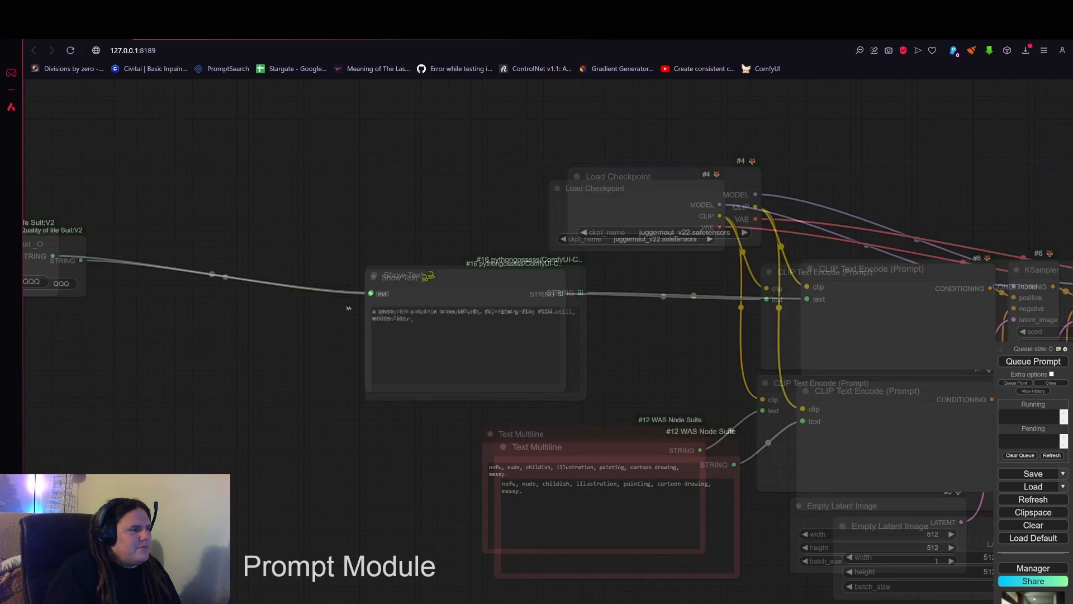
pyautogui.moveTo(409, 318); pyautogui.dragTo(623, 307)
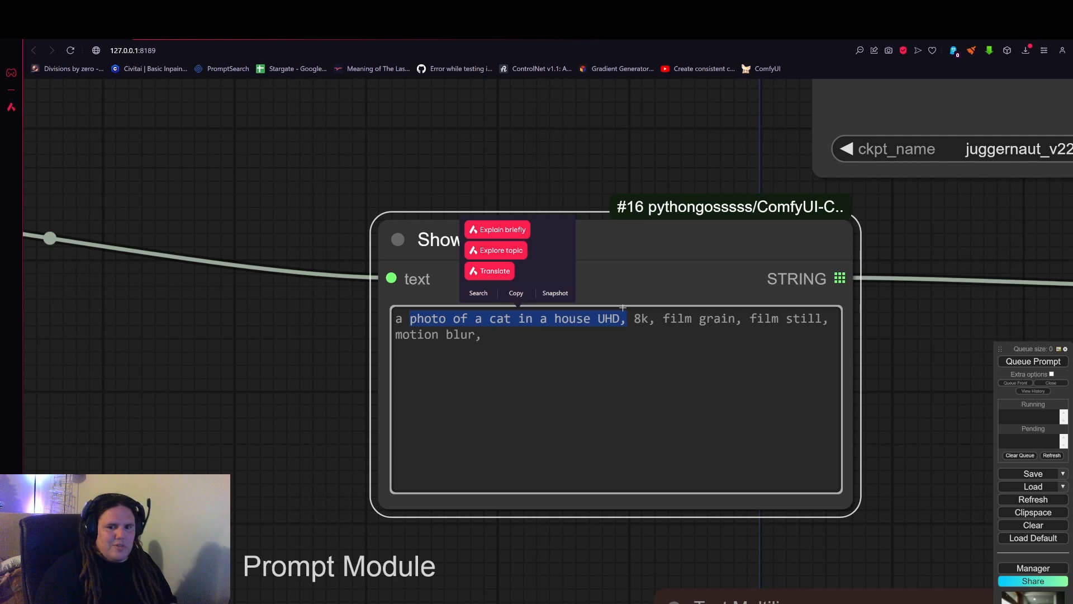
pyautogui.scroll(-5, 345, 414)
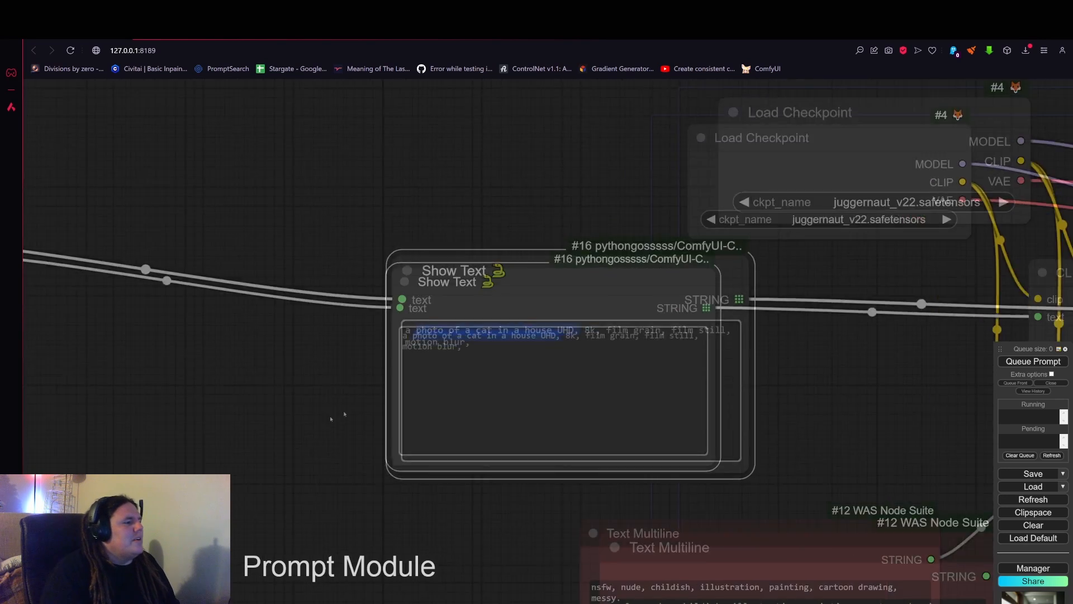
pyautogui.moveTo(345, 414); pyautogui.dragTo(612, 363)
pyautogui.scroll(-4, 422, 364)
pyautogui.moveTo(403, 373); pyautogui.dragTo(797, 247)
pyautogui.scroll(-3, 714, 265)
pyautogui.moveTo(714, 265); pyautogui.dragTo(810, 193)
pyautogui.moveTo(688, 291); pyautogui.dragTo(601, 349)
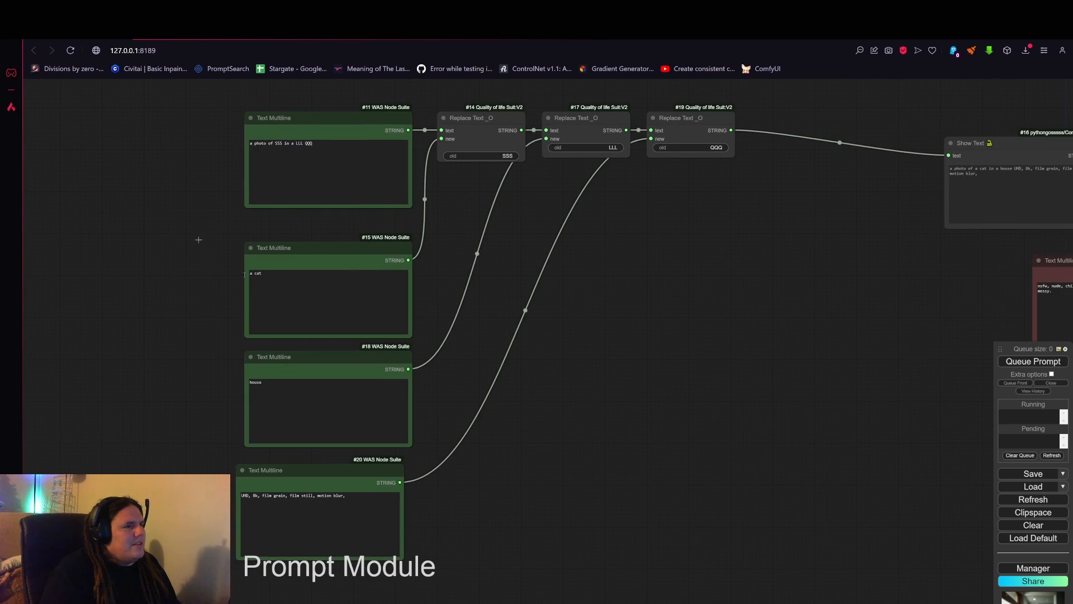
# Examine the generated picture in the Preview Image node and queue the same prompt again.
pyautogui.scroll(-3, 510, 366)
pyautogui.moveTo(880, 321); pyautogui.dragTo(86, 353)
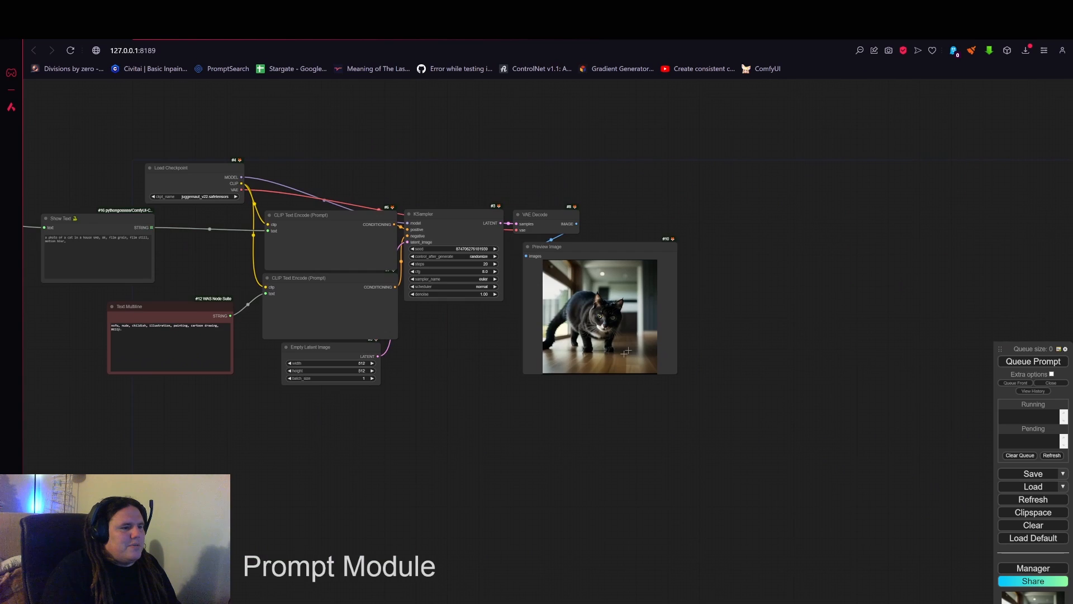
pyautogui.scroll(10, 638, 323)
pyautogui.scroll(-2, 640, 308)
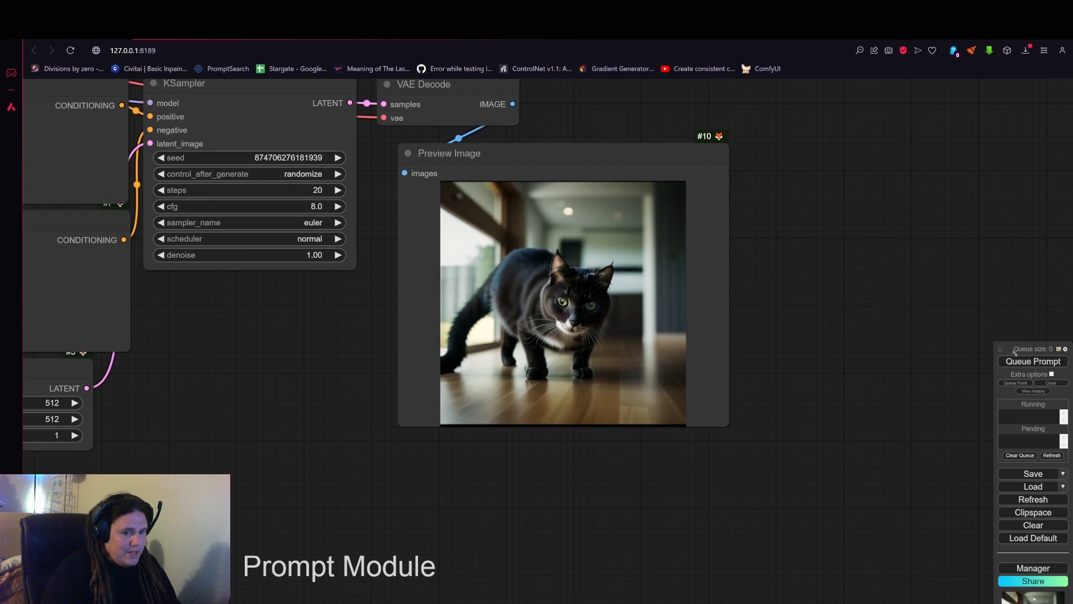
pyautogui.click(1032, 361)
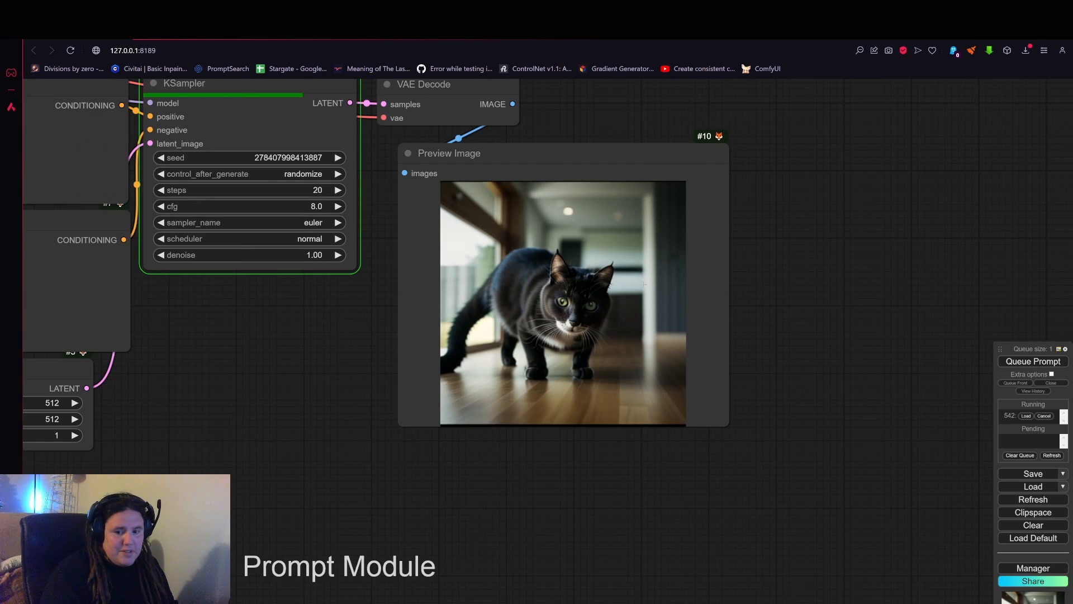
# Spread out the "a cat", "house" and quality-tags Text Multiline nodes to free space around the "a cat" node.
pyautogui.scroll(-3, 470, 374)
pyautogui.moveTo(469, 373); pyautogui.dragTo(621, 360)
pyautogui.moveTo(343, 438); pyautogui.dragTo(858, 420)
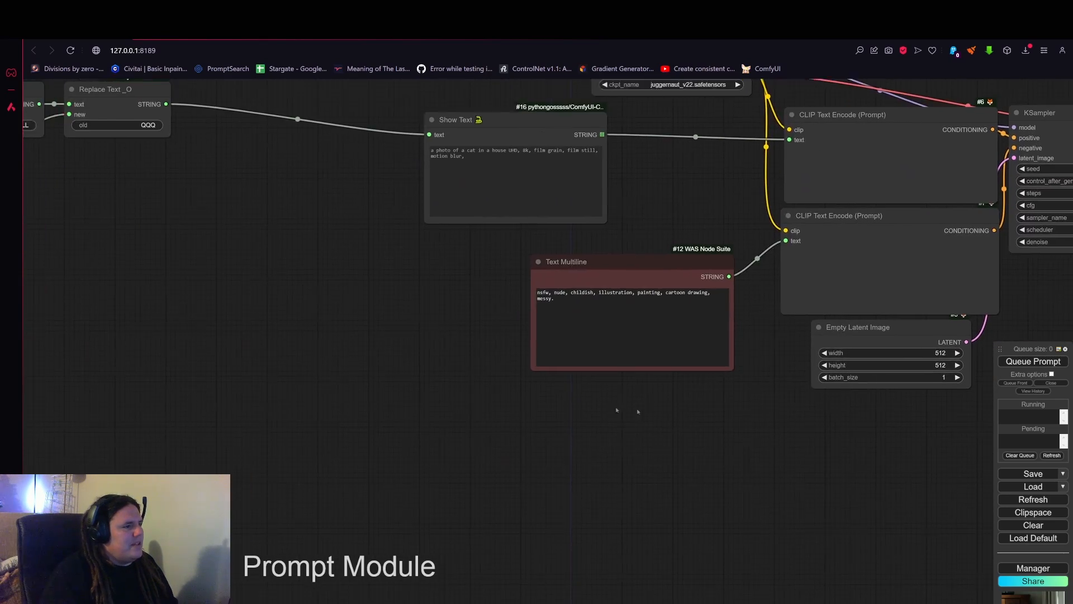
pyautogui.moveTo(570, 392); pyautogui.dragTo(752, 391)
pyautogui.moveTo(424, 352); pyautogui.dragTo(693, 373)
pyautogui.scroll(-1, 606, 340)
pyautogui.moveTo(606, 340); pyautogui.dragTo(792, 288)
pyautogui.scroll(-2, 650, 307)
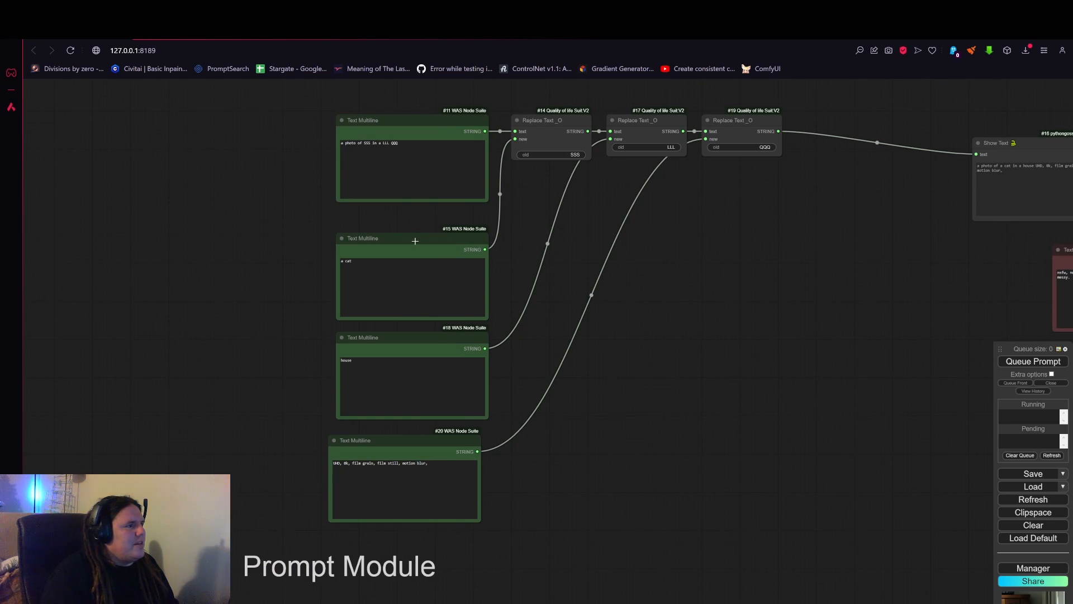
pyautogui.moveTo(414, 241); pyautogui.dragTo(325, 237)
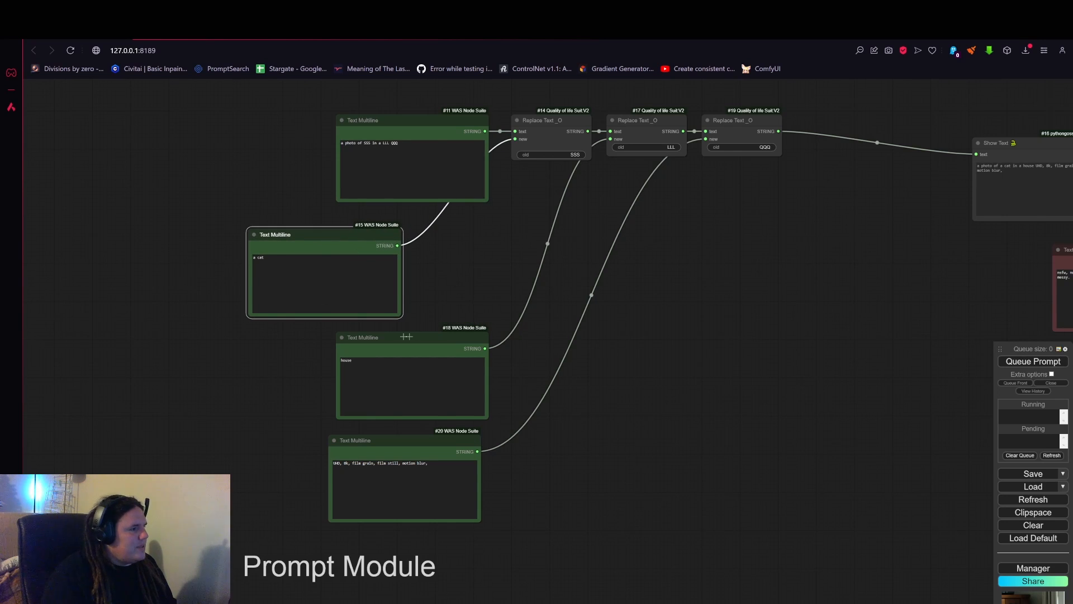
pyautogui.moveTo(392, 337); pyautogui.dragTo(434, 360)
pyautogui.moveTo(571, 453); pyautogui.dragTo(606, 505)
pyautogui.moveTo(374, 439); pyautogui.dragTo(686, 561)
pyautogui.moveTo(307, 236); pyautogui.dragTo(348, 306)
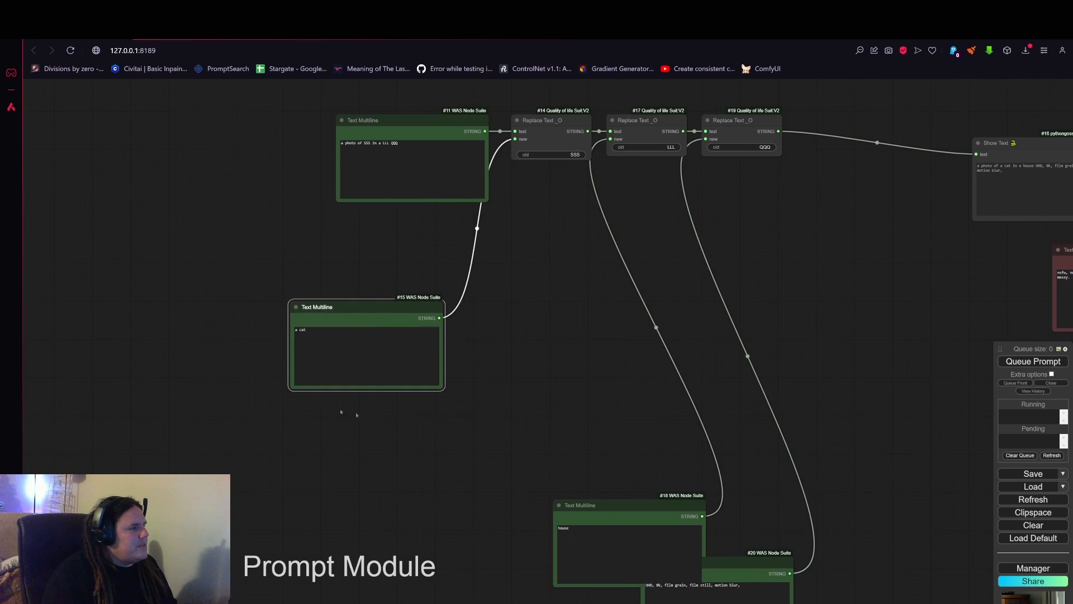
# Reposition the "a cat" Text Multiline node slightly and duplicate it directly beneath the original.
pyautogui.moveTo(341, 412); pyautogui.dragTo(457, 425)
pyautogui.scroll(5, 461, 327)
pyautogui.moveTo(499, 323); pyautogui.dragTo(470, 300)
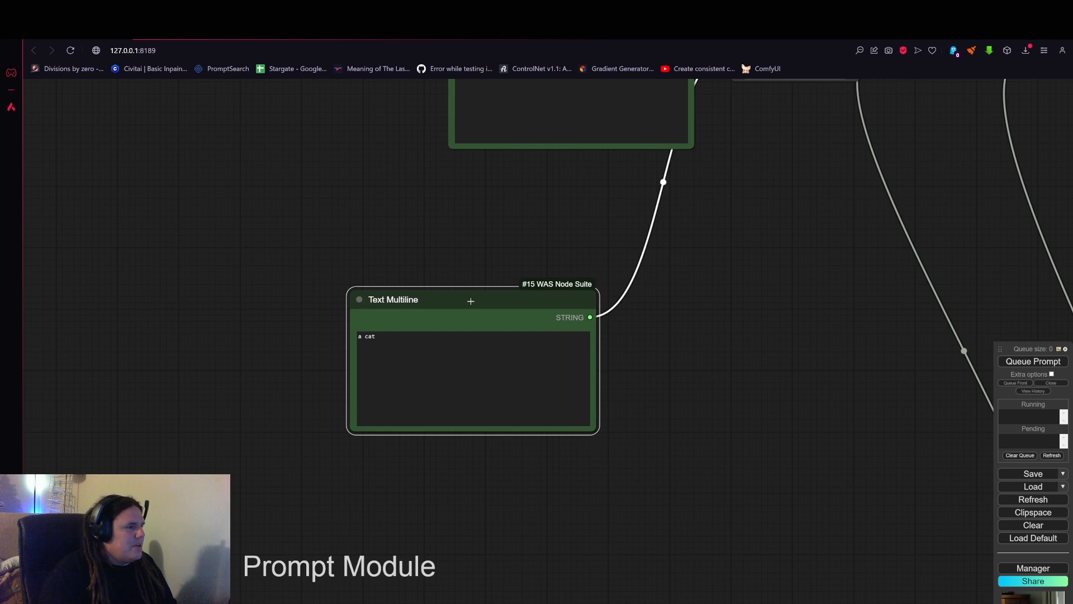
pyautogui.moveTo(501, 297); pyautogui.dragTo(477, 263)
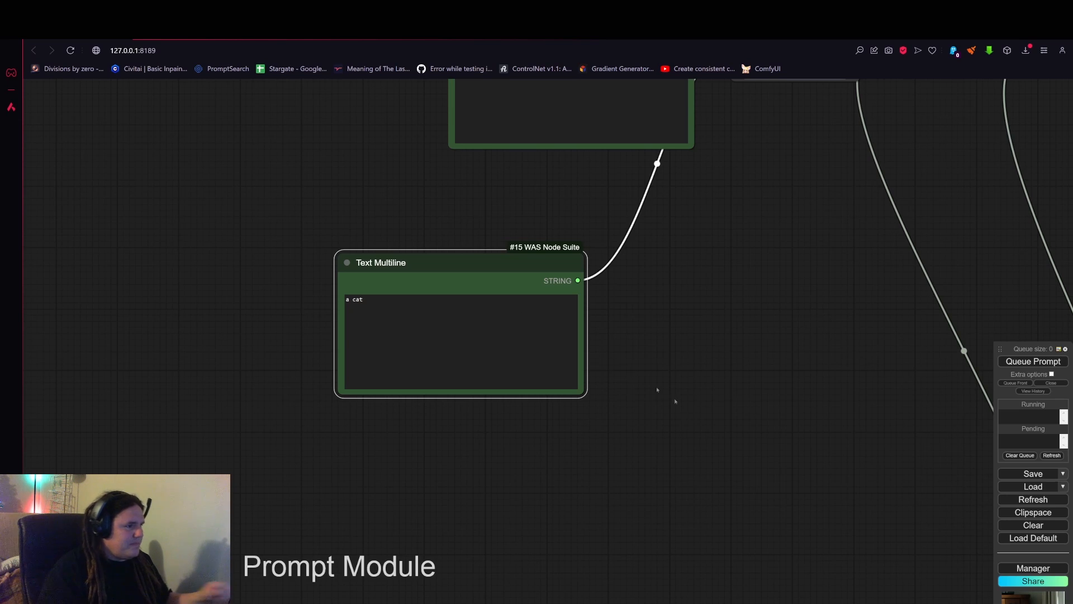
pyautogui.moveTo(638, 417); pyautogui.dragTo(656, 303)
pyautogui.keyDown('alt'); pyautogui.moveTo(509, 158); pyautogui.dragTo(508, 330); pyautogui.keyUp('alt')
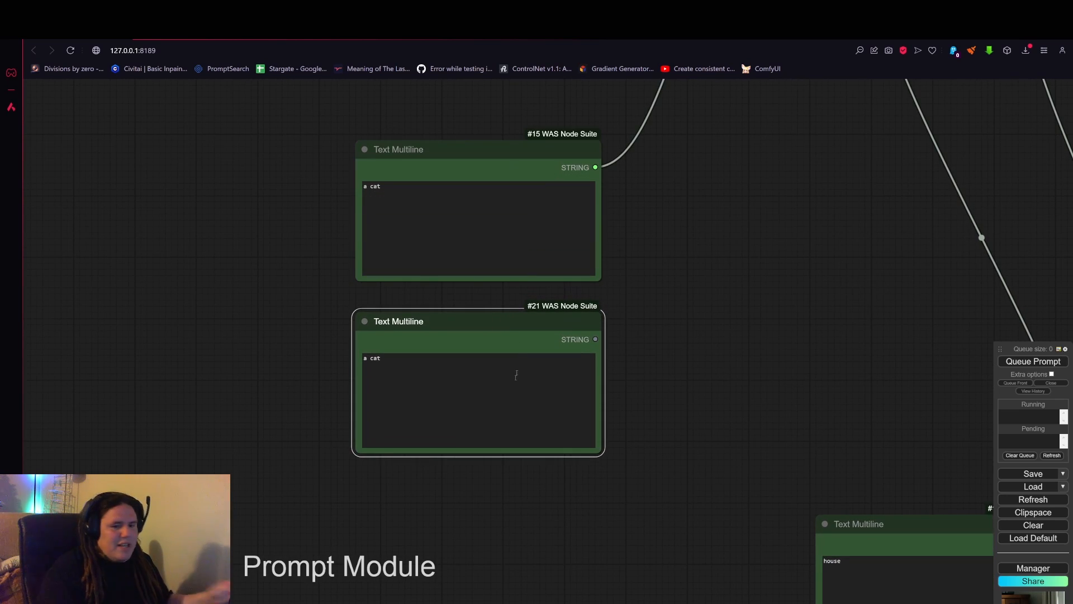
# Replace the text of the duplicated "a cat" node with "a man".
pyautogui.click(420, 362)
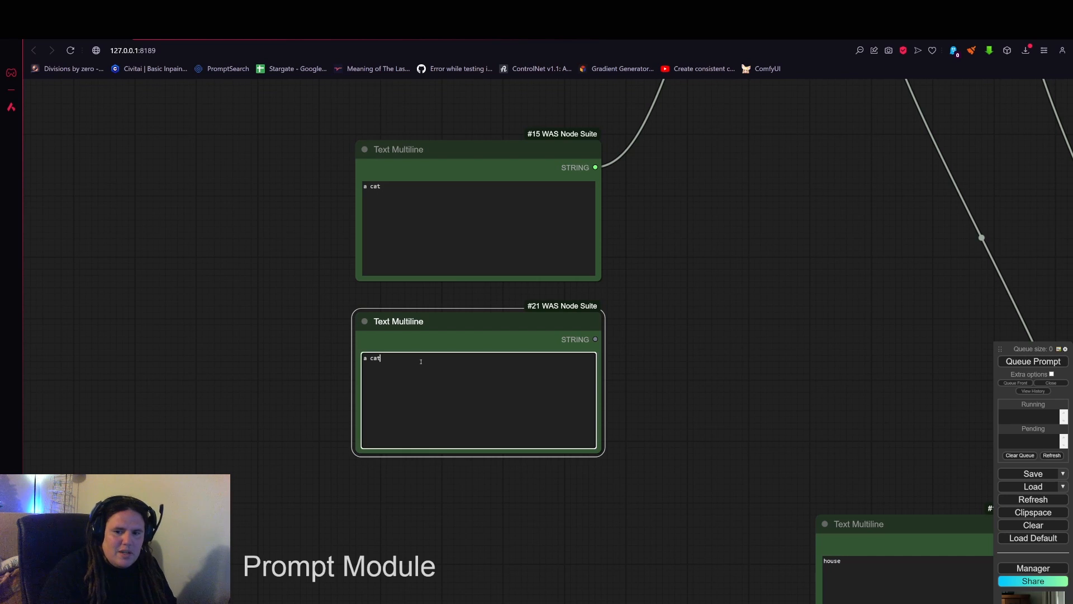
pyautogui.moveTo(421, 360); pyautogui.dragTo(353, 358)
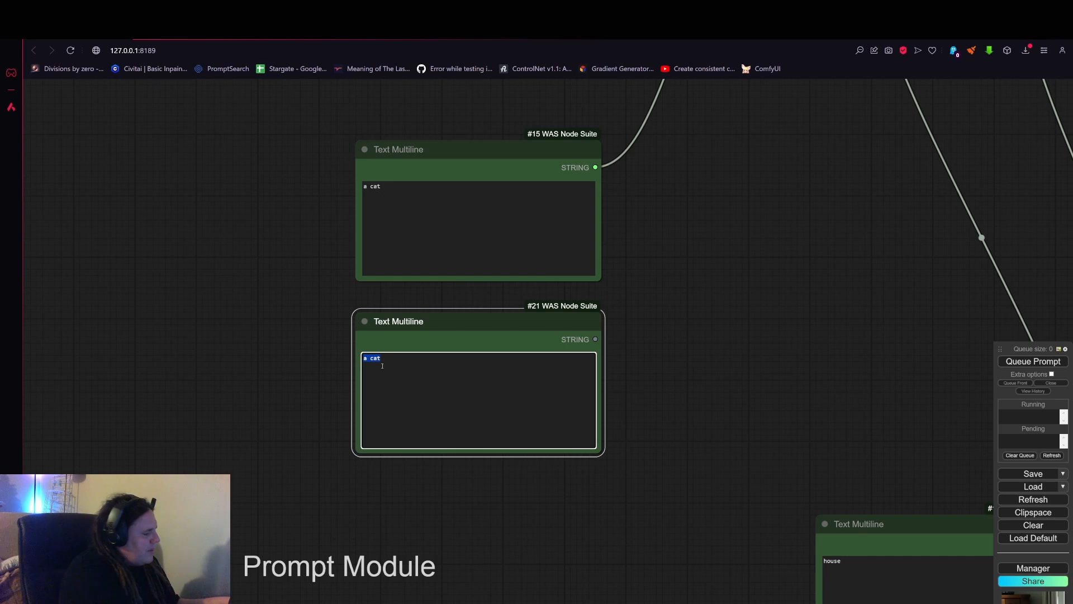
pyautogui.write('a man')
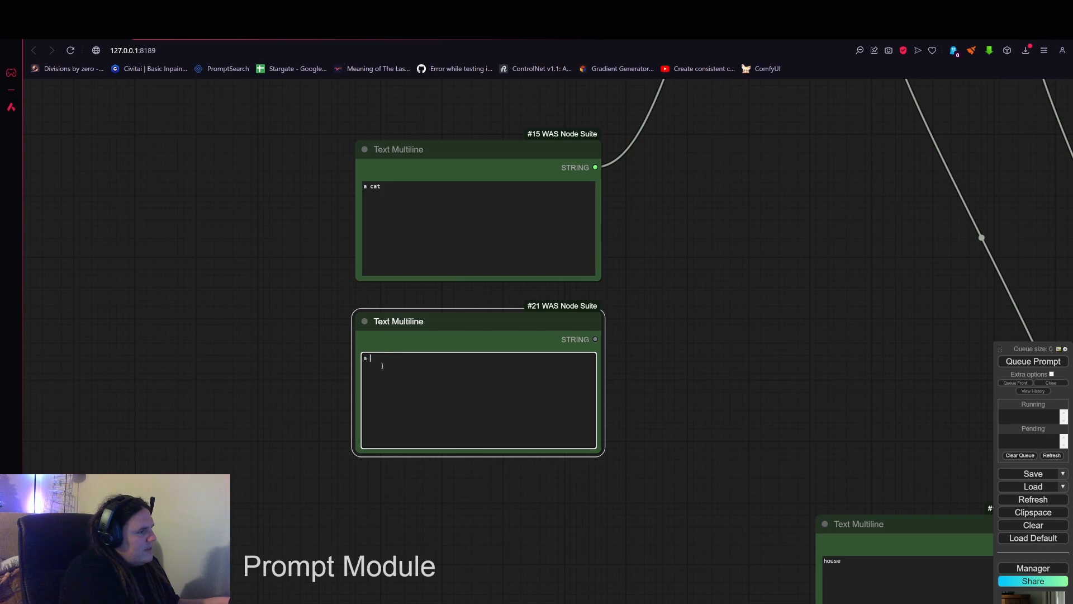
# Replace the text of the duplicated Text Multiline node beneath "a cat" with the separate lines man, woman and dwarf.
pyautogui.press('BackSpace')
pyautogui.press('BackSpace')
pyautogui.press('BackSpace')
pyautogui.press('BackSpace')
pyautogui.press('BackSpace')
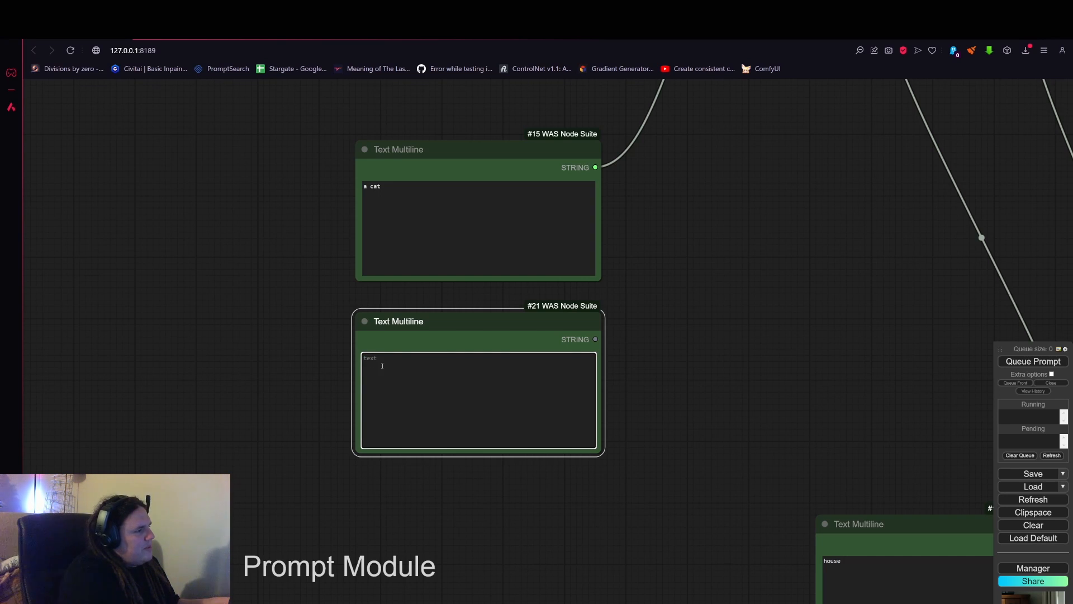
pyautogui.write('man')
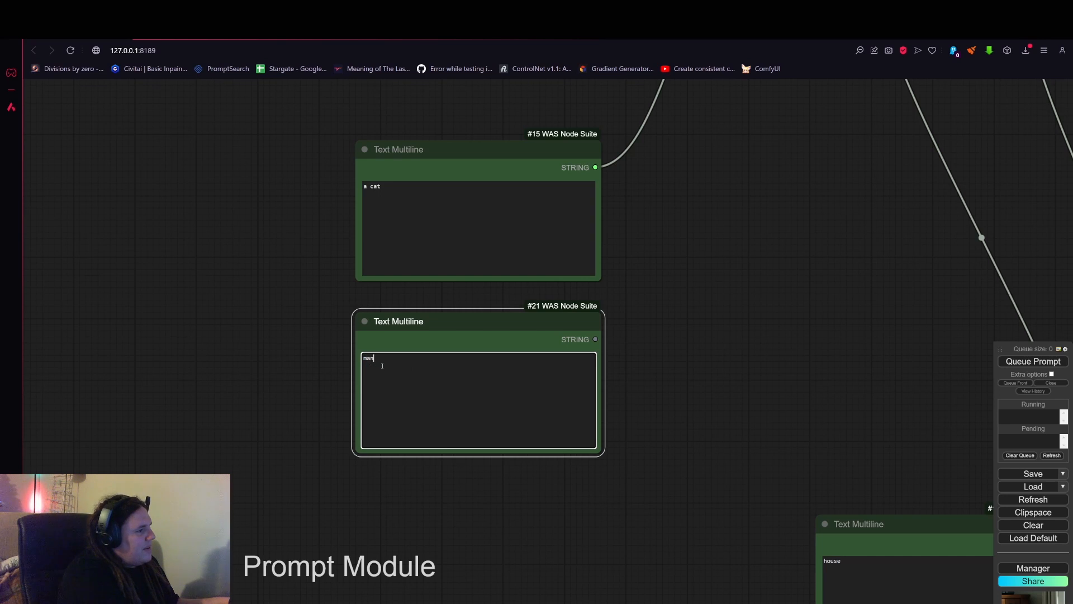
pyautogui.press('Return')
pyautogui.write('woman')
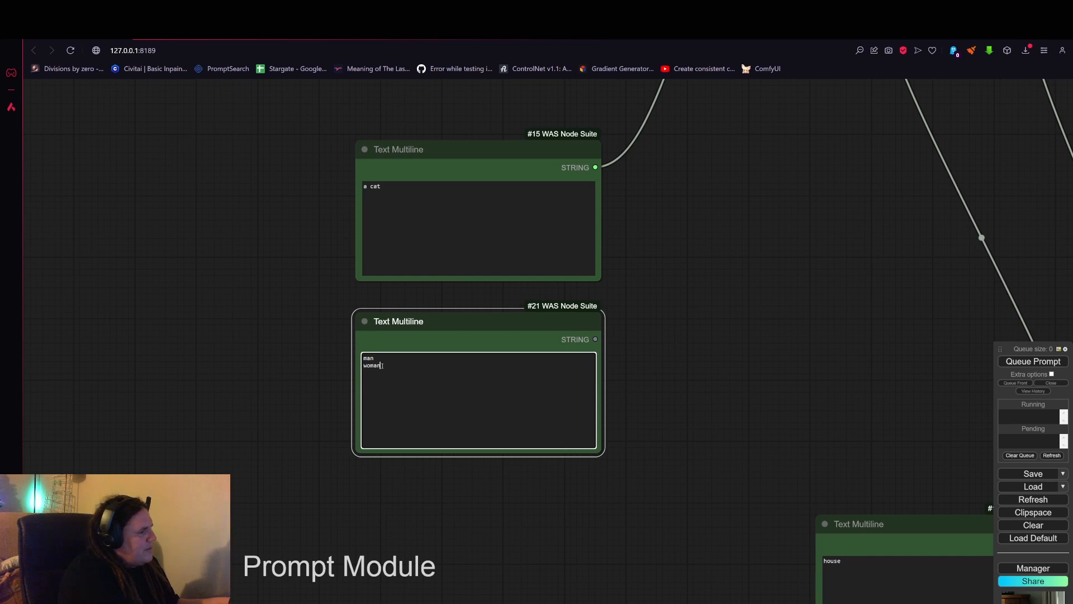
pyautogui.press('Return')
pyautogui.write('d')
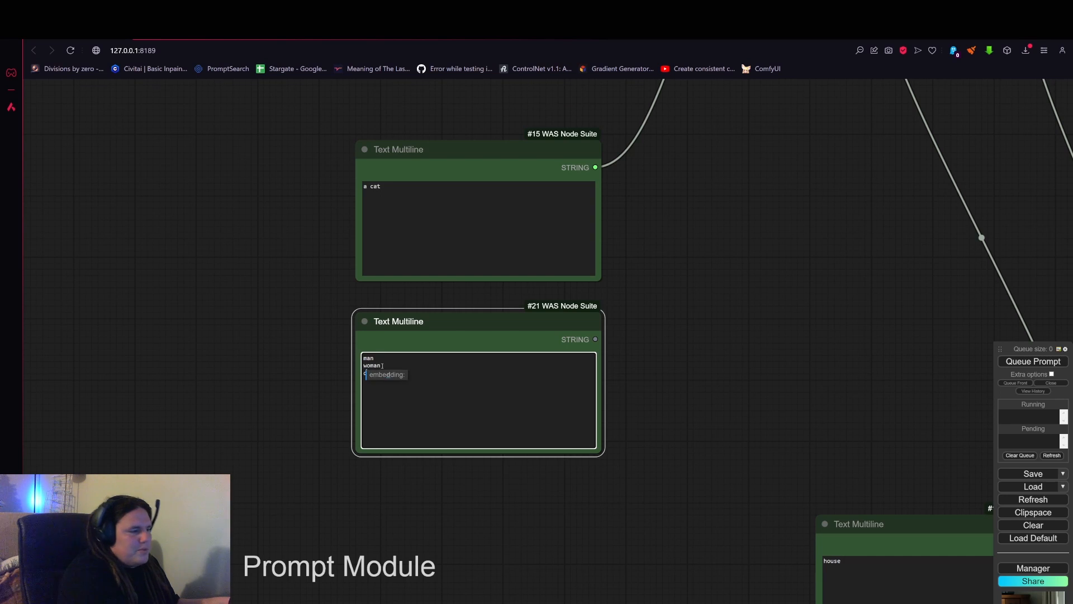
pyautogui.write('warf ')
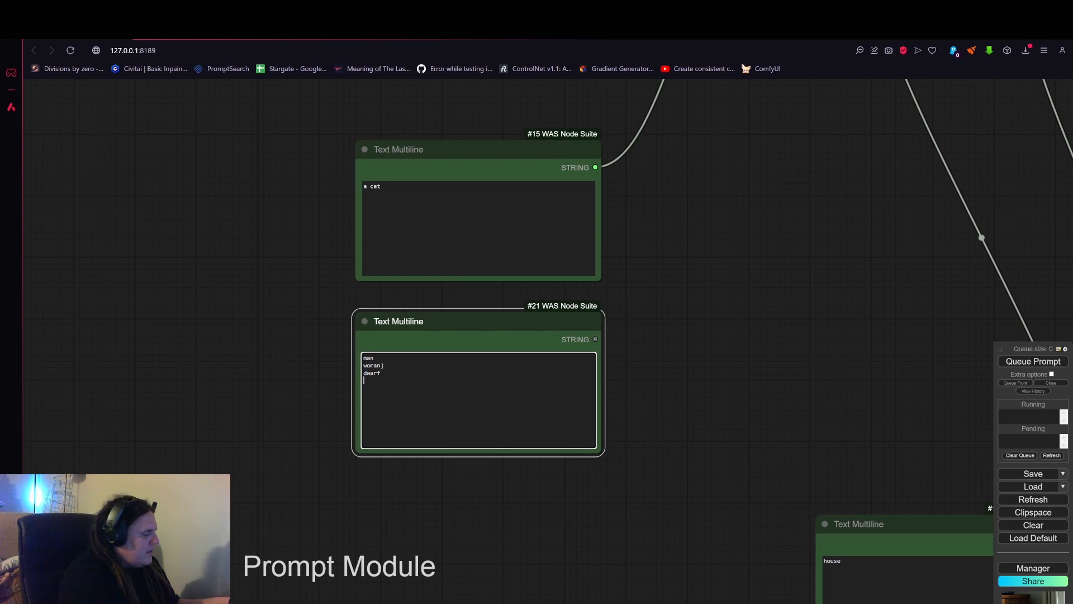
# Extend the subject list after dwarf with the separate lines king, queen, orc and alien.
pyautogui.write('king ')
pyautogui.write('q')
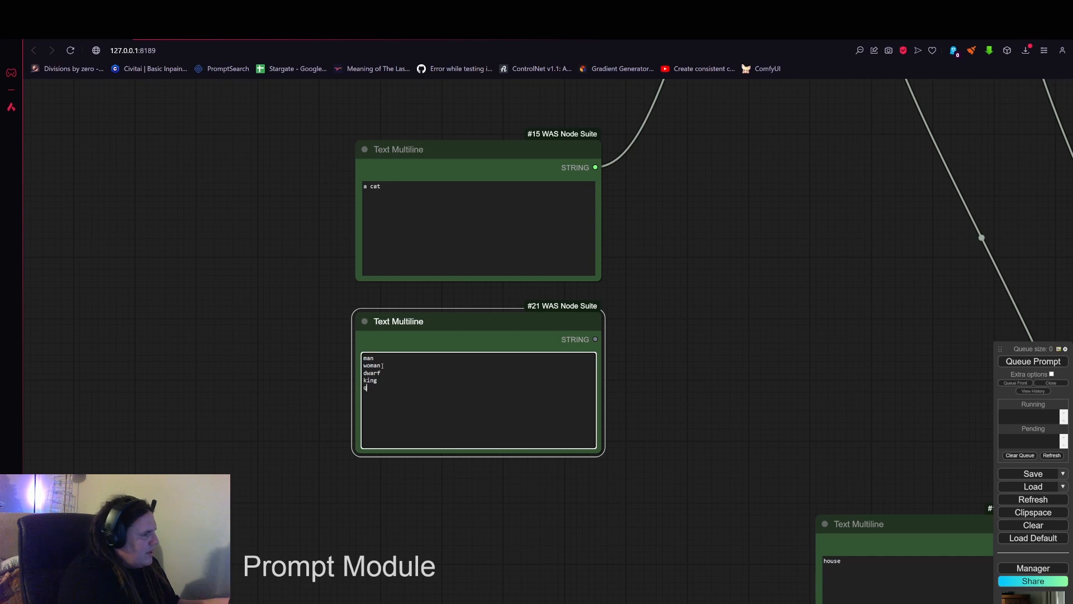
pyautogui.write('uee')
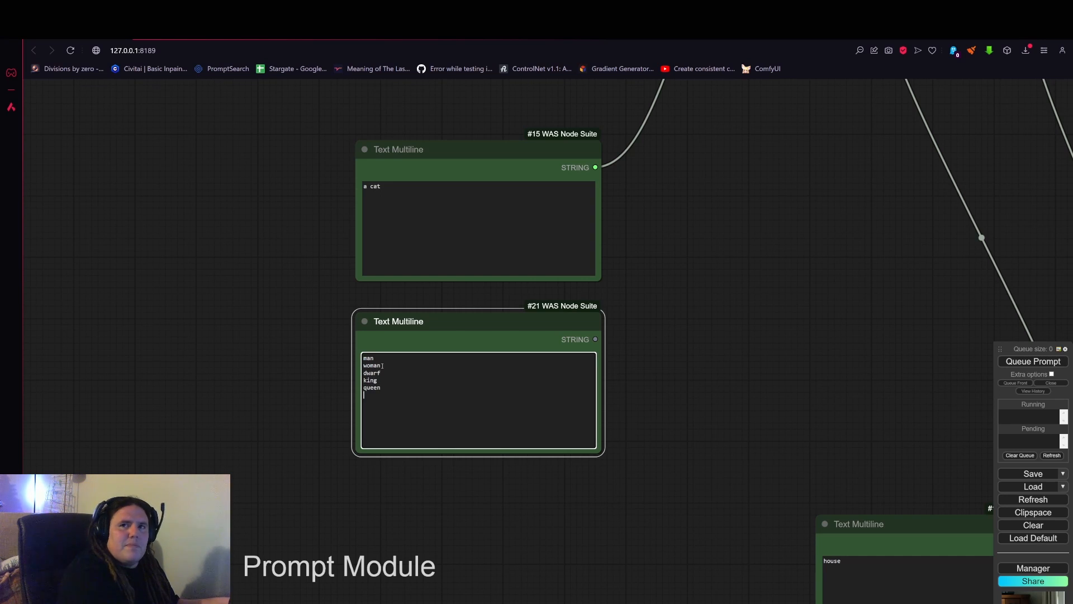
pyautogui.write('n')
pyautogui.press('Return')
pyautogui.write('orc ')
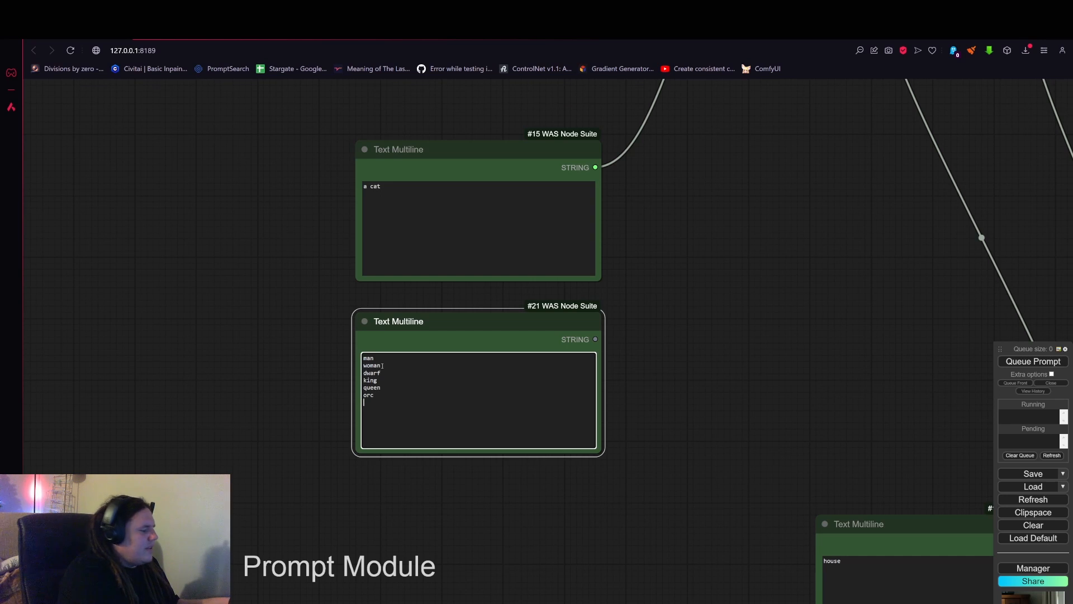
pyautogui.write('a')
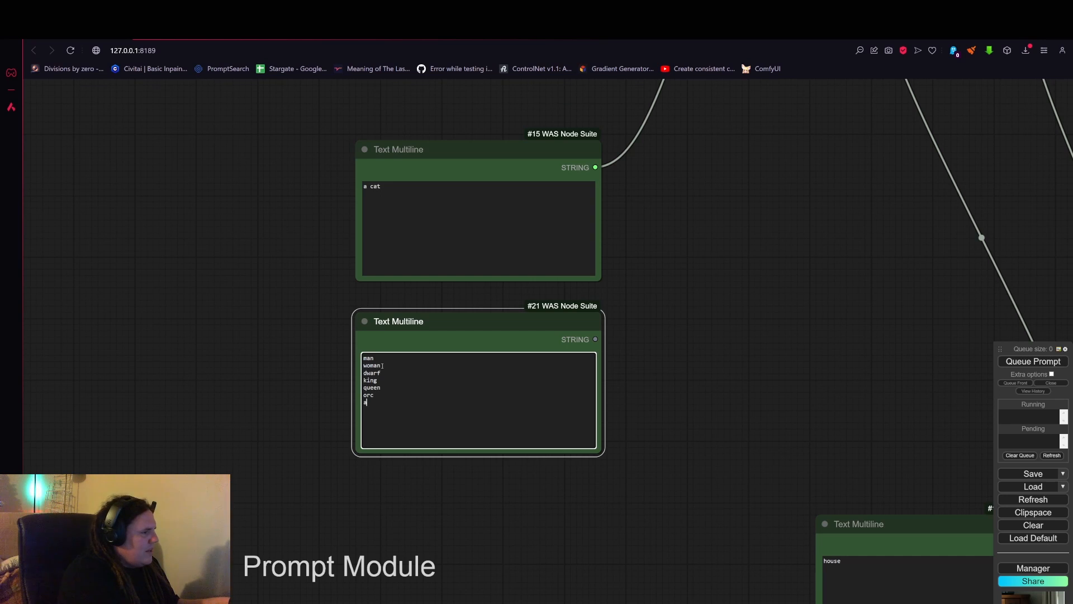
pyautogui.write('lien')
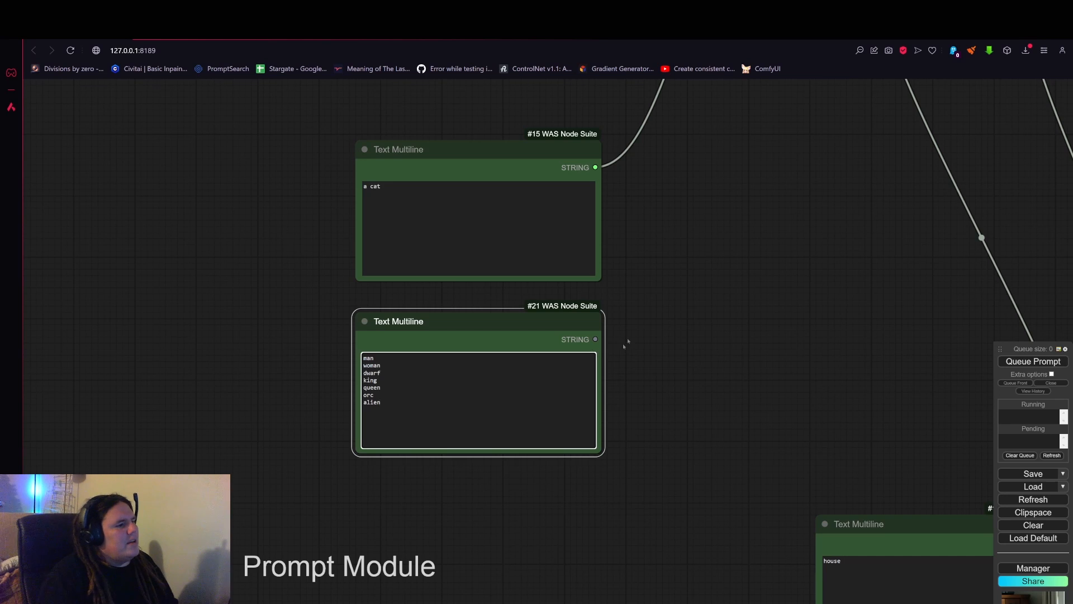
# Shrink the subject-list Text Multiline node, shift it sideways and duplicate it into the freed space beside it.
pyautogui.moveTo(672, 272); pyautogui.dragTo(678, 282)
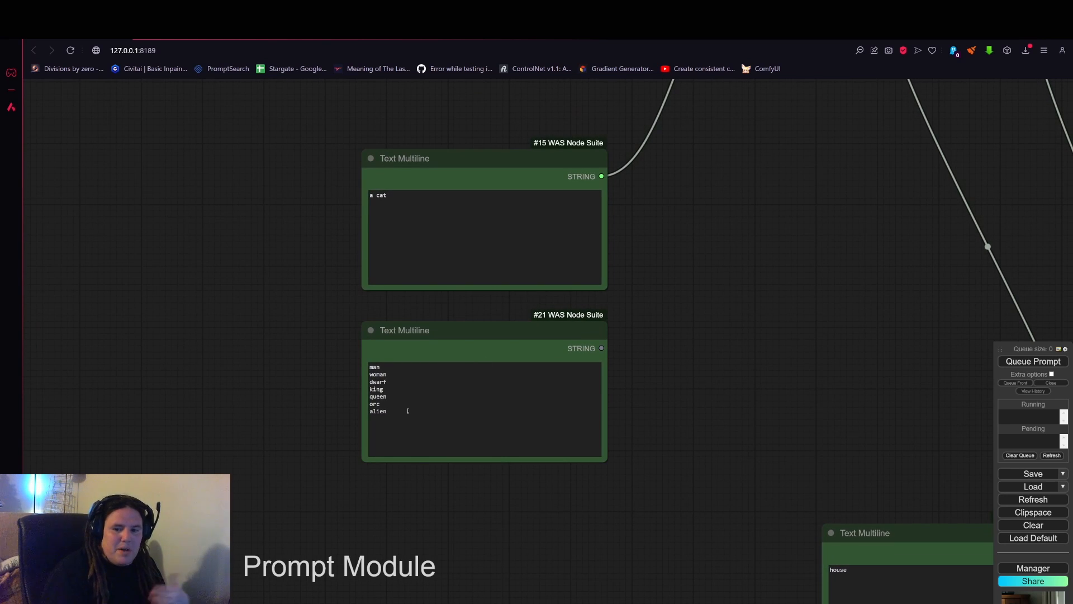
pyautogui.scroll(7, 390, 402)
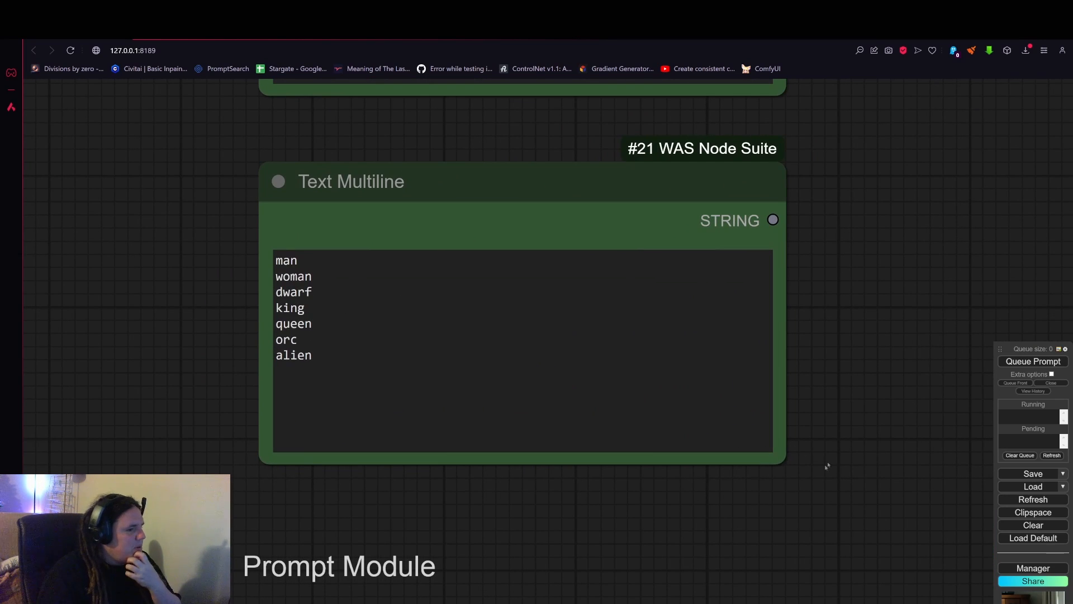
pyautogui.moveTo(784, 462); pyautogui.dragTo(389, 417)
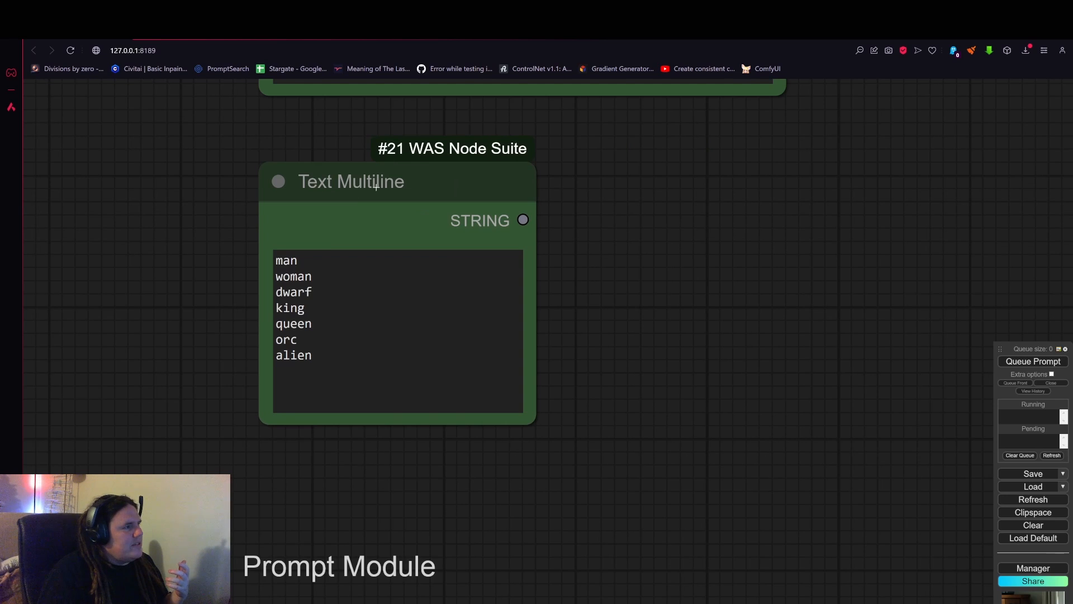
pyautogui.moveTo(386, 186); pyautogui.dragTo(696, 212)
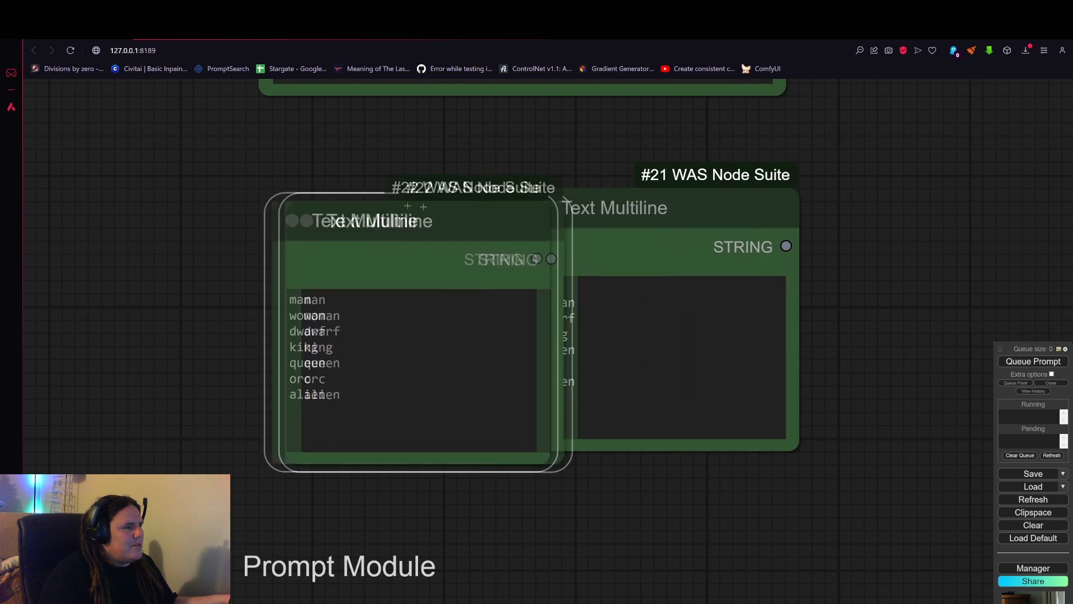
# Replace the text of the duplicated subject-list node with the separate lines punk hair, bearded and dreadlocks.
pyautogui.moveTo(271, 385); pyautogui.dragTo(202, 288)
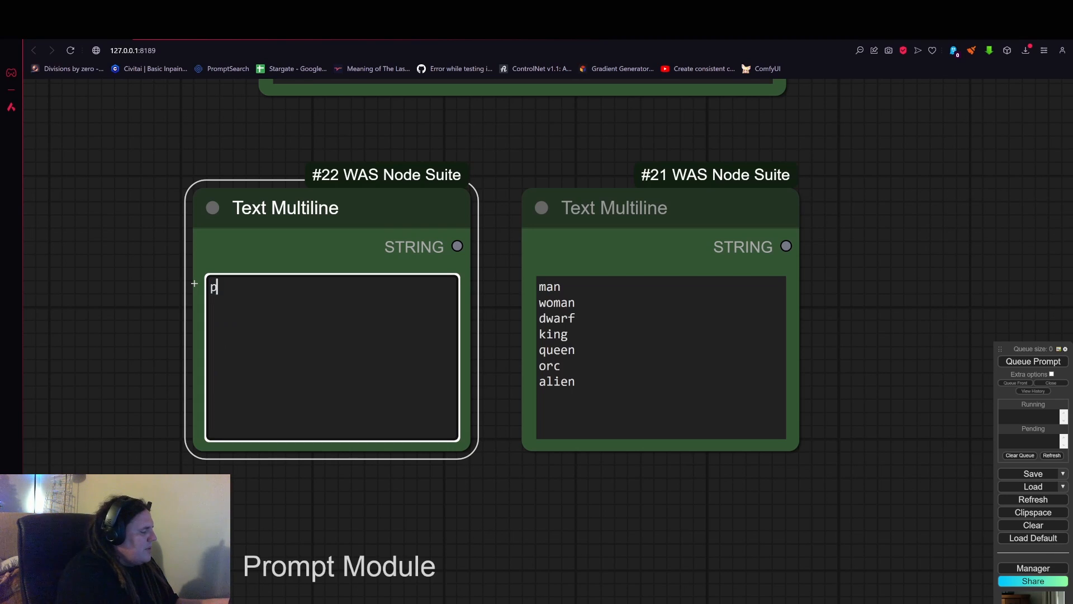
pyautogui.write('punk hair')
pyautogui.press('Return')
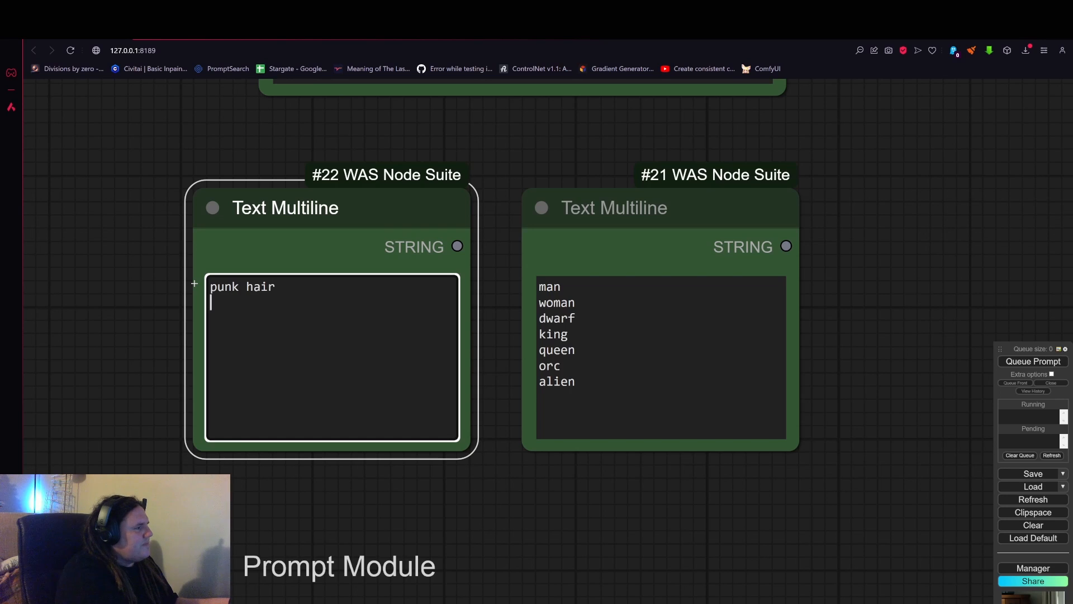
pyautogui.write('bearded')
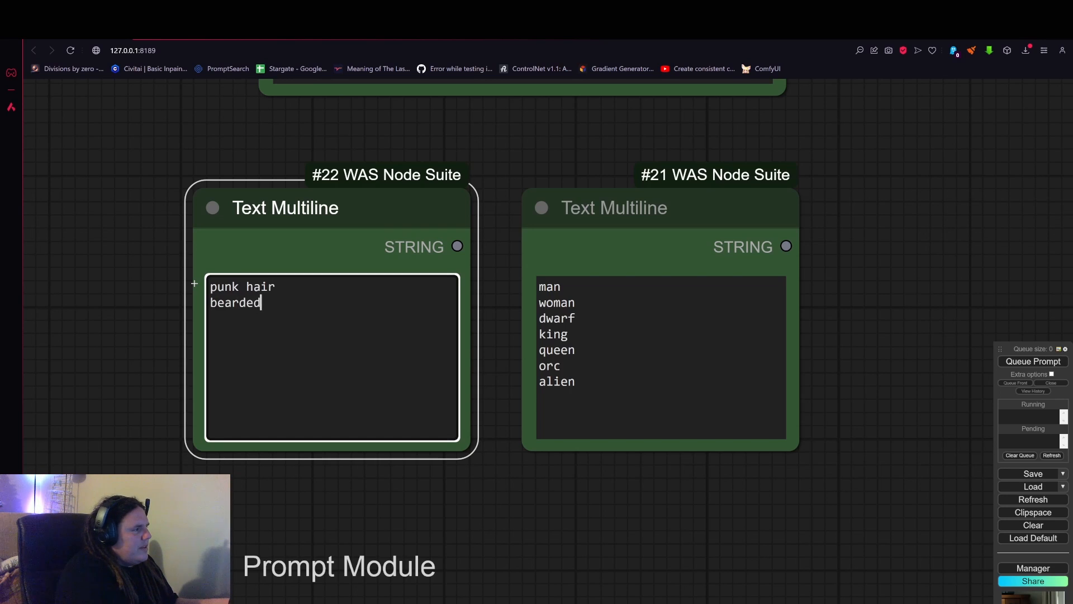
pyautogui.press('Return')
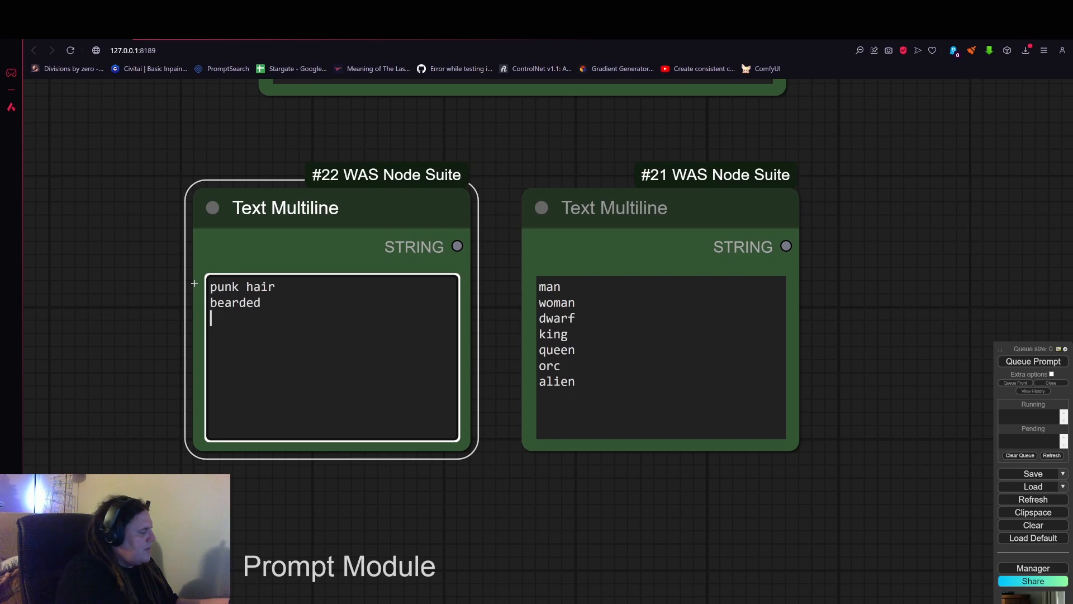
pyautogui.write('dreadlocks')
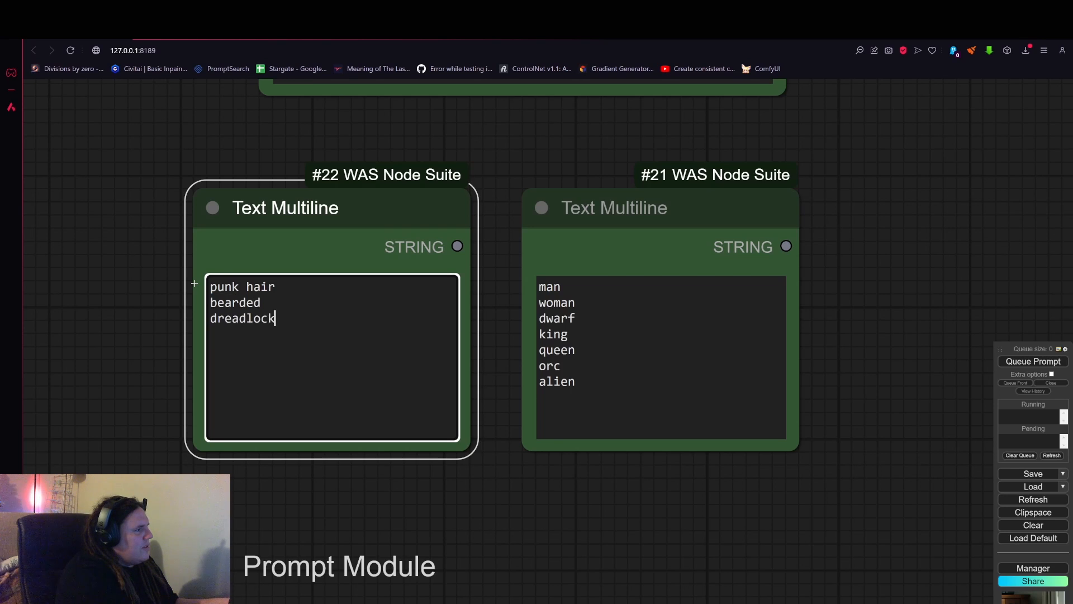
pyautogui.press('Return')
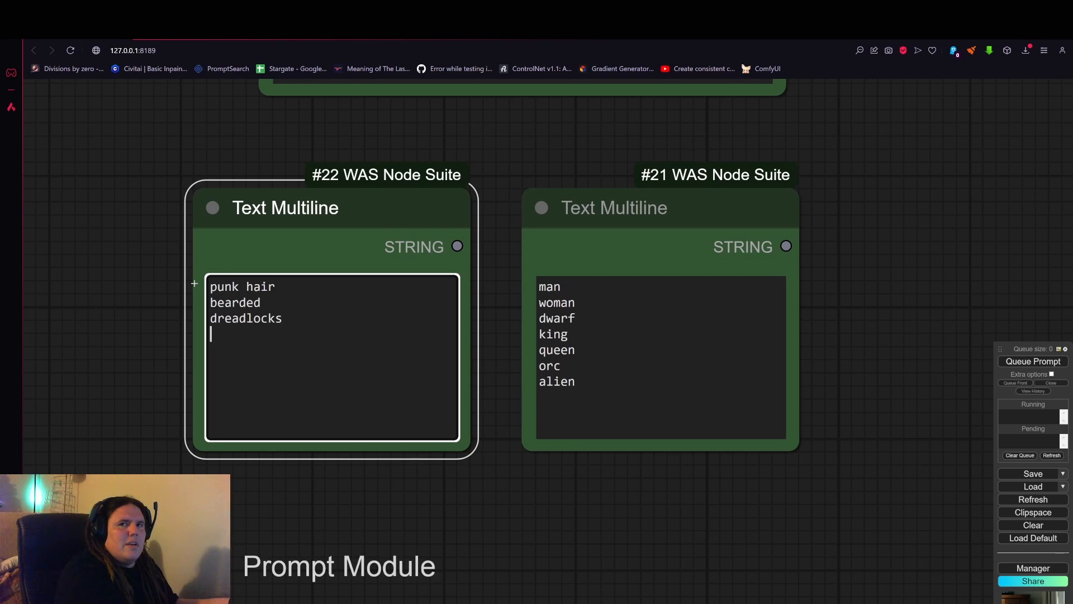
# Extend the hairstyle list after dreadlocks with the separate lines mohawk, bald and a santa hat.
pyautogui.write('mohawk')
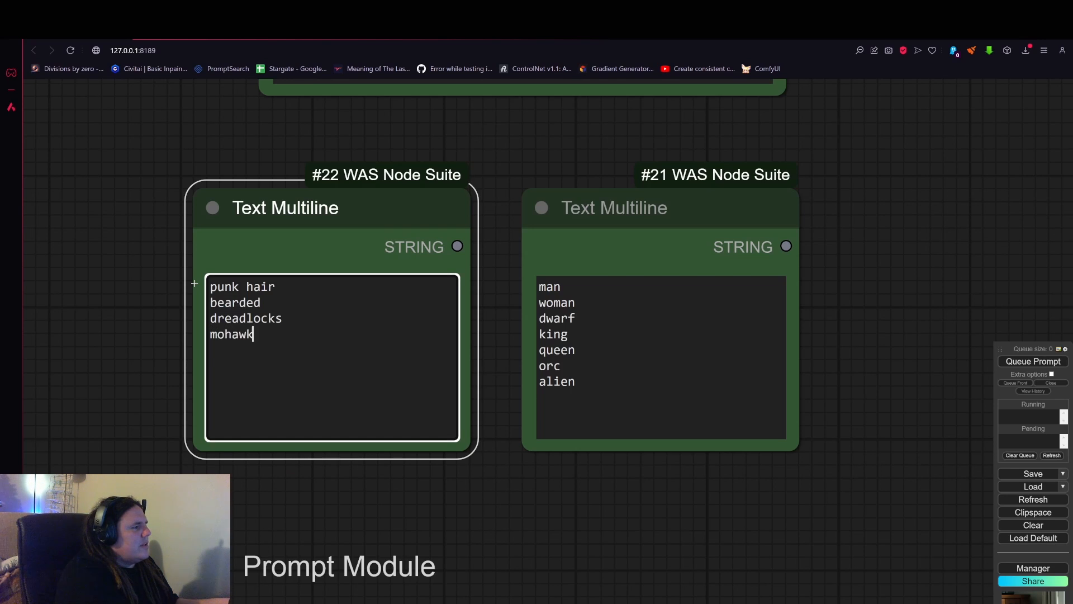
pyautogui.press('Return')
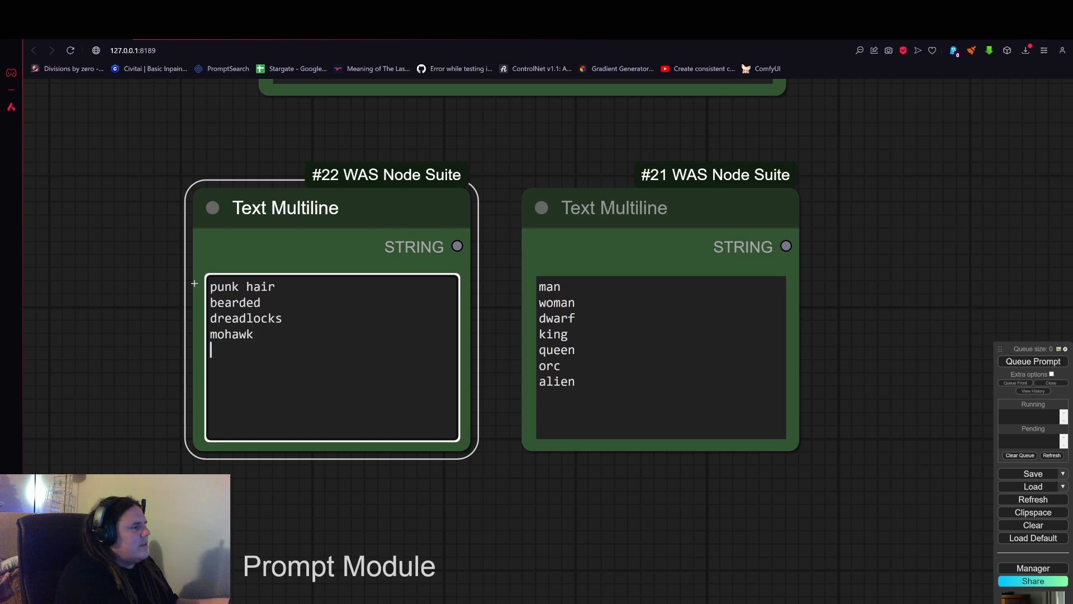
pyautogui.write('bald')
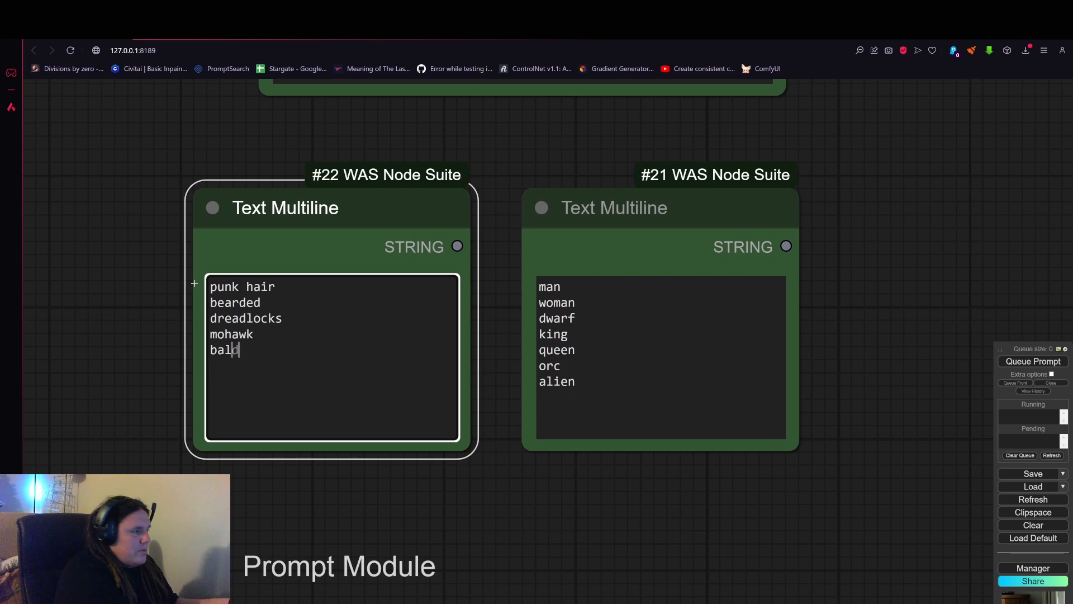
pyautogui.press('Return')
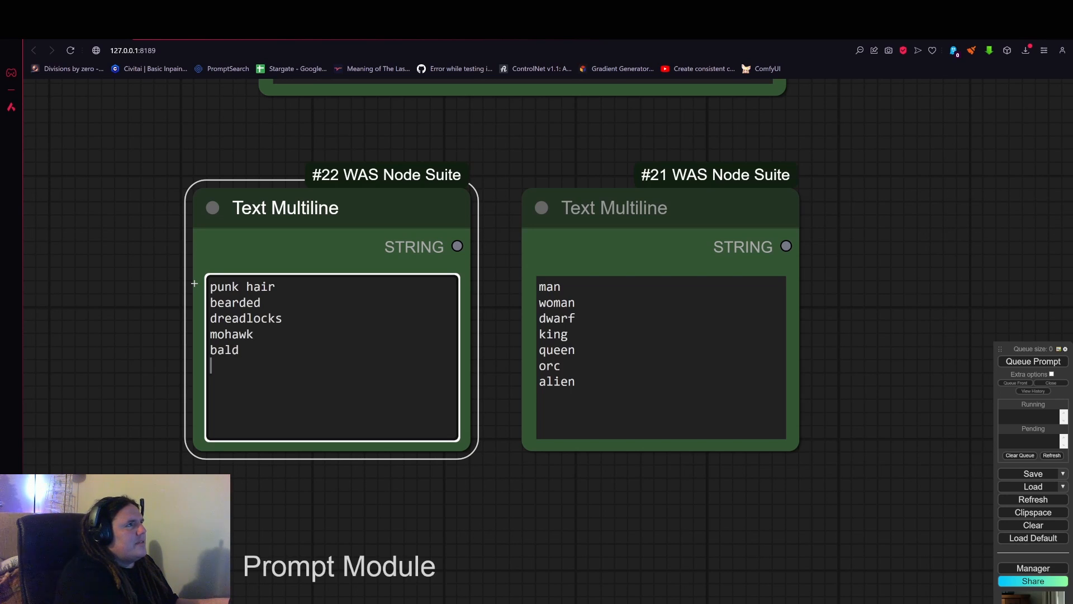
pyautogui.write('a b')
pyautogui.press('BackSpace')
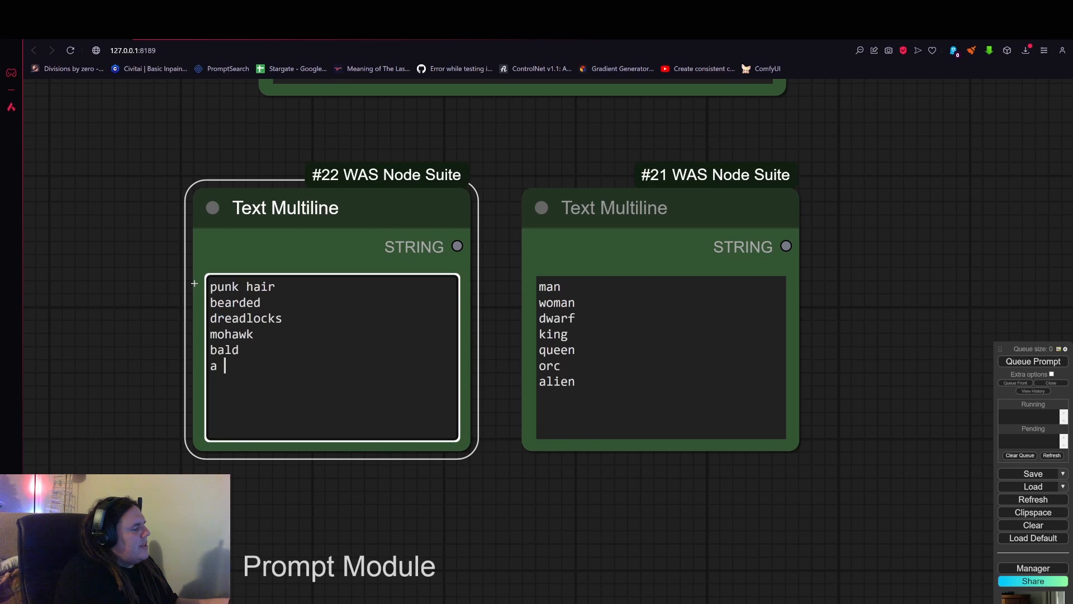
pyautogui.write('santa hat')
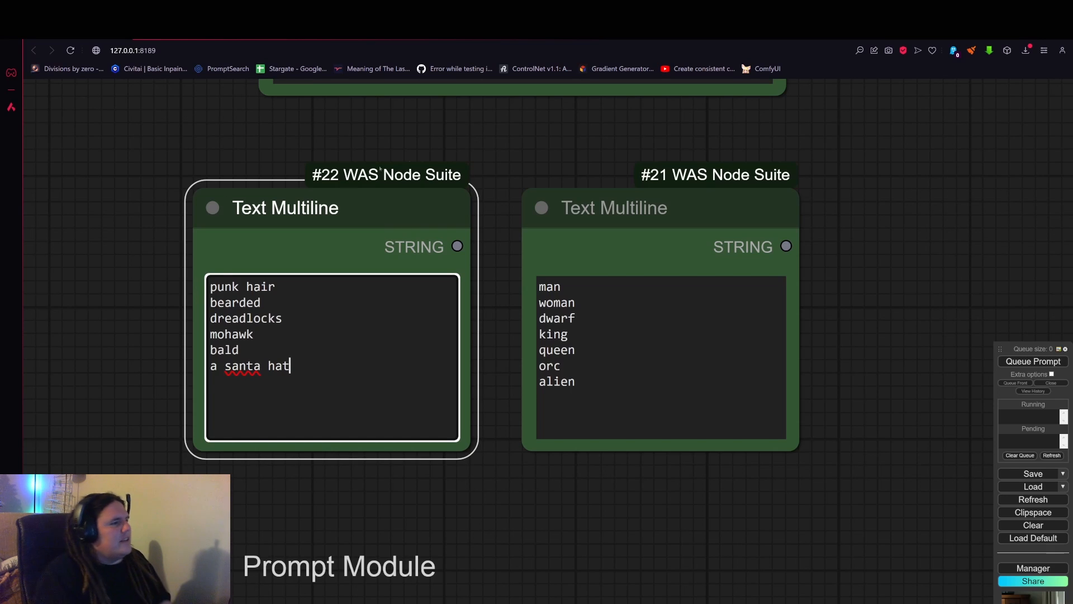
# Swap the two list nodes so the subject list comes first and the hairstyle list sits to its right.
pyautogui.scroll(-2, 369, 240)
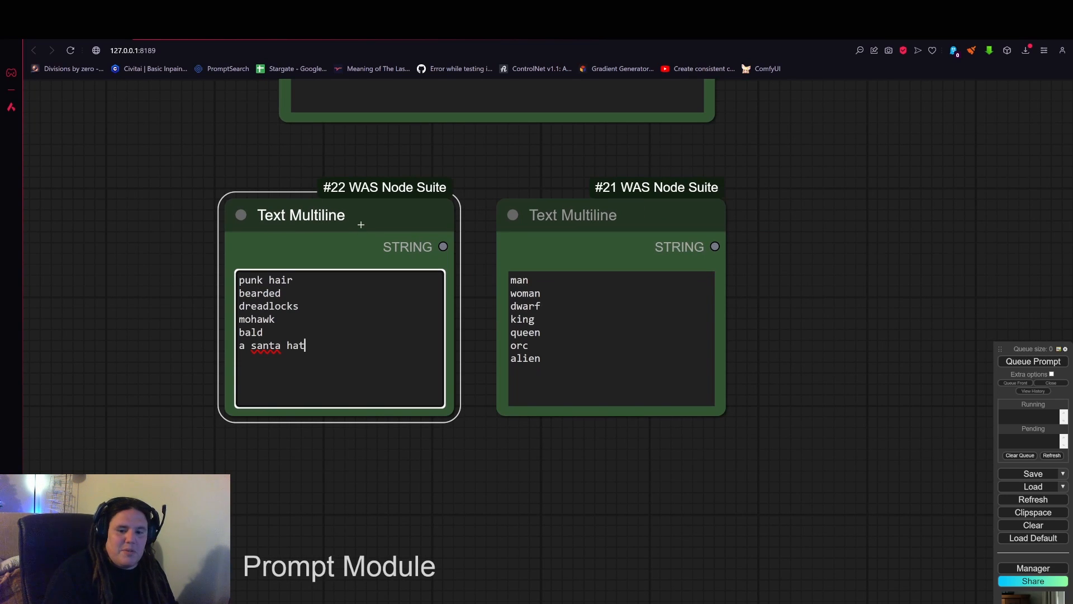
pyautogui.moveTo(352, 215); pyautogui.dragTo(896, 200)
pyautogui.moveTo(671, 215); pyautogui.dragTo(423, 227)
pyautogui.moveTo(840, 223); pyautogui.dragTo(658, 247)
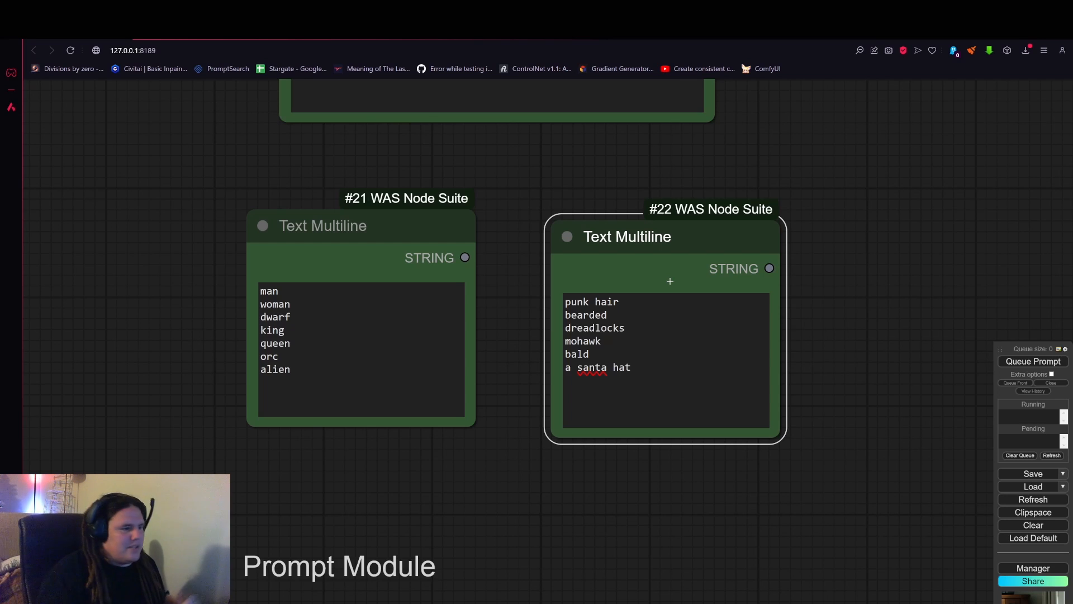
# Move the subject-list and hairstyle-list nodes further left and place a duplicate of the hairstyle list to their right.
pyautogui.scroll(-2, 514, 268)
pyautogui.moveTo(336, 230); pyautogui.dragTo(241, 240)
pyautogui.moveTo(631, 240)
pyautogui.mouseDown()
pyautogui.moveTo(491, 248)
pyautogui.moveTo(489, 230)
pyautogui.moveTo(734, 242)
pyautogui.moveTo(718, 224)
pyautogui.mouseUp()
# Replace the text of the newly duplicated hairstyle-list node with the lines survival gear, santa suit and medieval.
pyautogui.moveTo(774, 329); pyautogui.dragTo(670, 330)
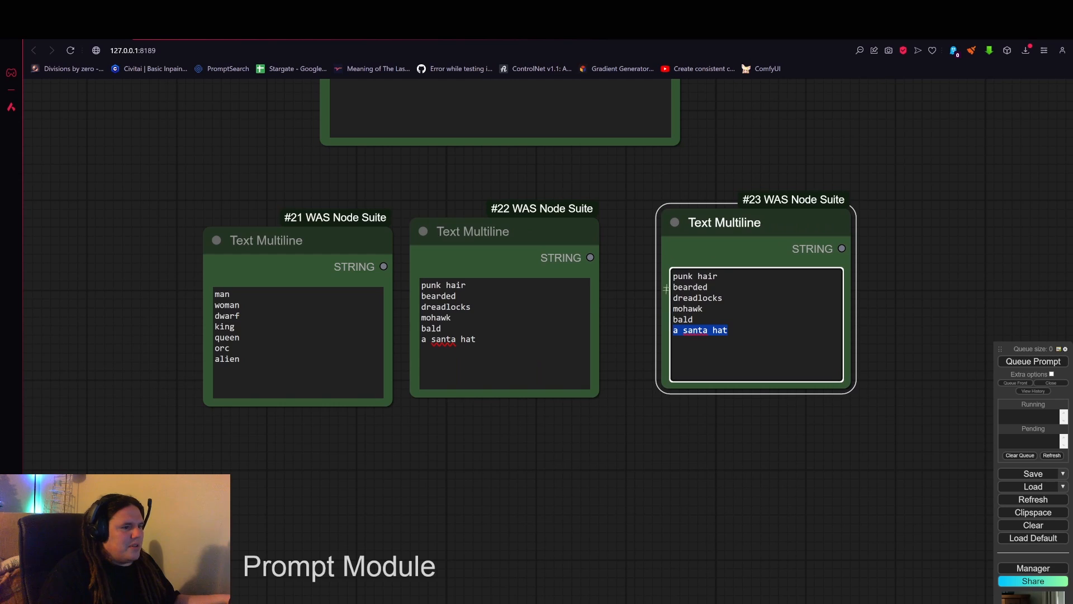
pyautogui.moveTo(666, 288); pyautogui.dragTo(666, 269)
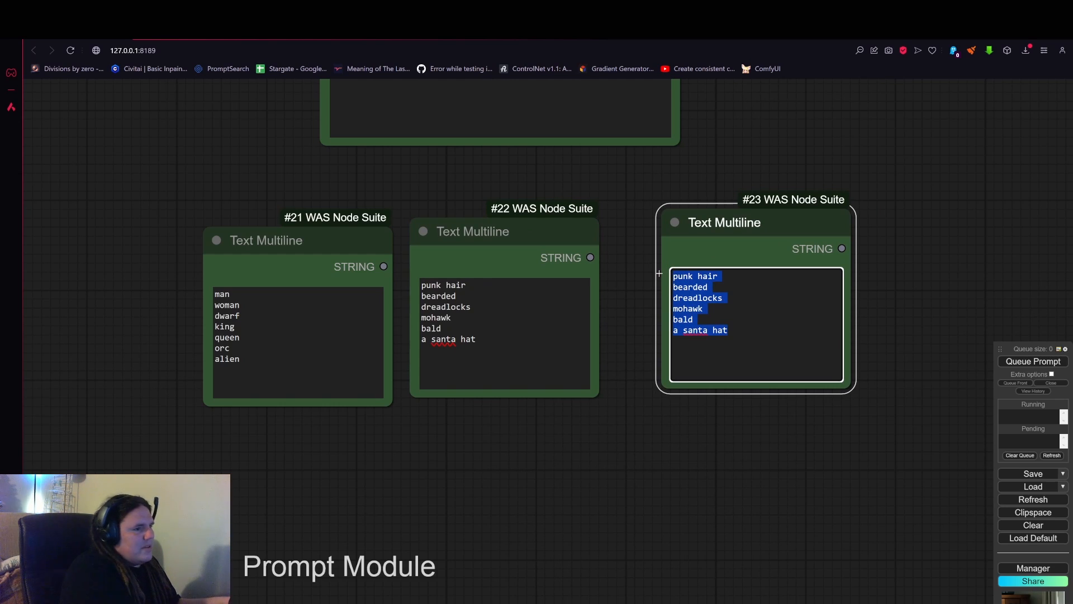
pyautogui.write('survivl')
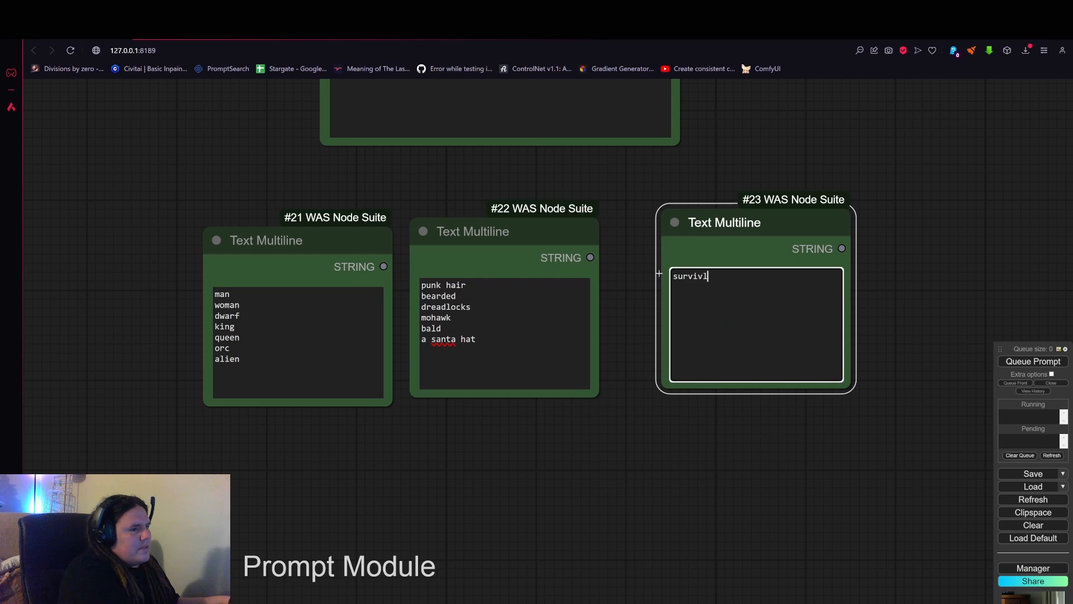
pyautogui.press('BackSpace')
pyautogui.write('al gear')
pyautogui.press('Return')
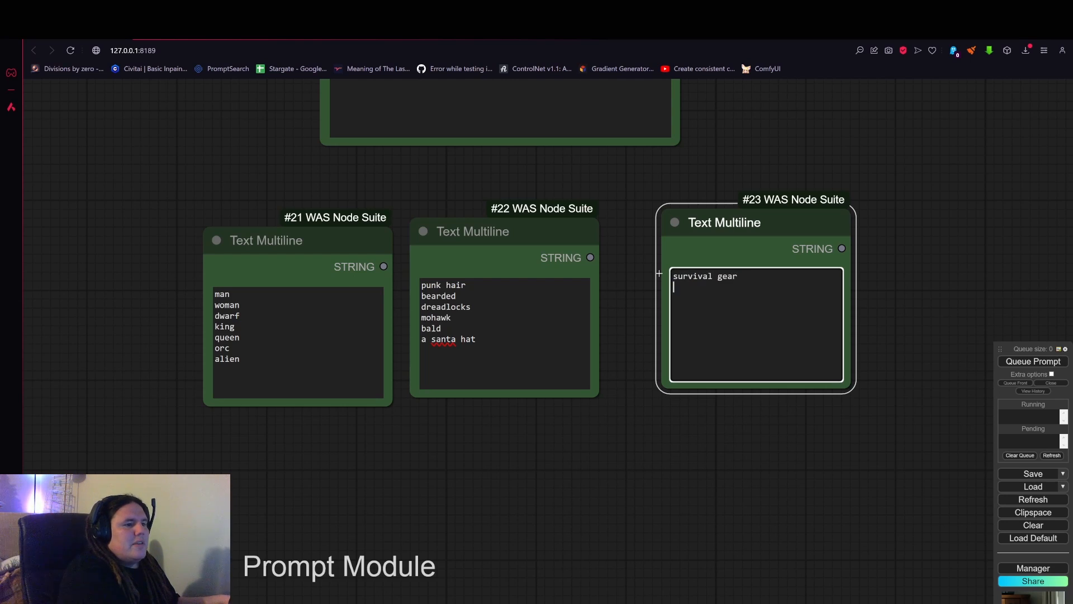
pyautogui.write('santa suit ')
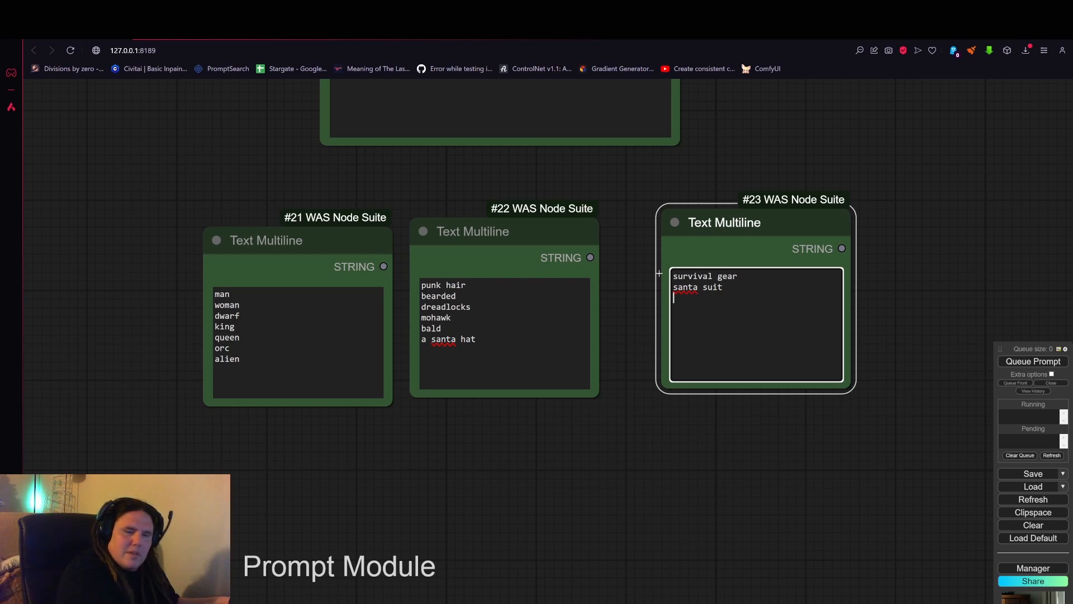
pyautogui.write('medieval ')
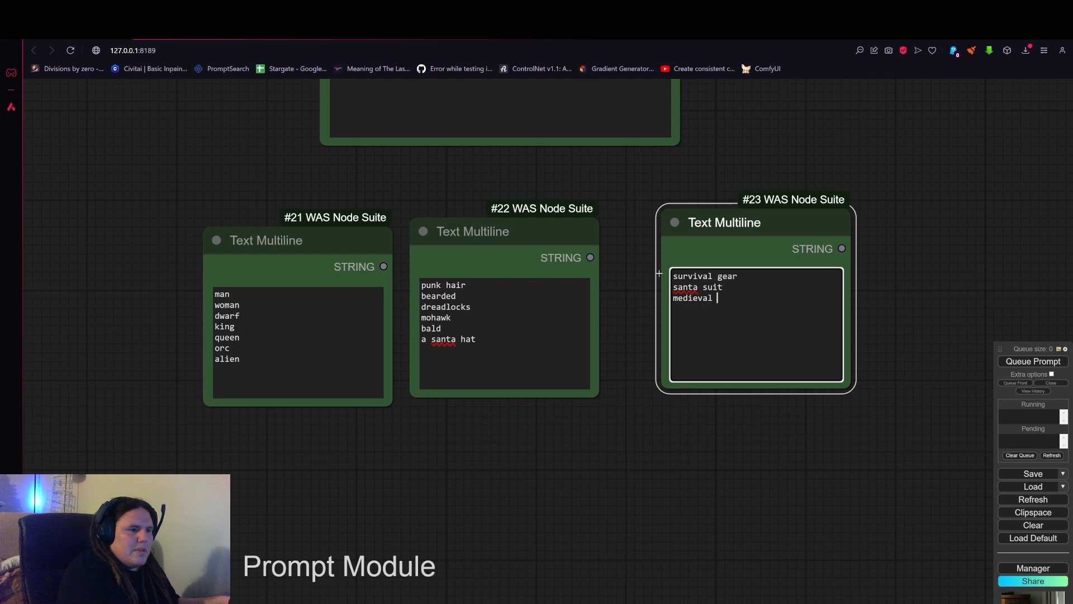
# Complete the clothing list in the third Text Multiline node with medieval armor, cyborg robot and space suit on separate lines.
pyautogui.write('armo')
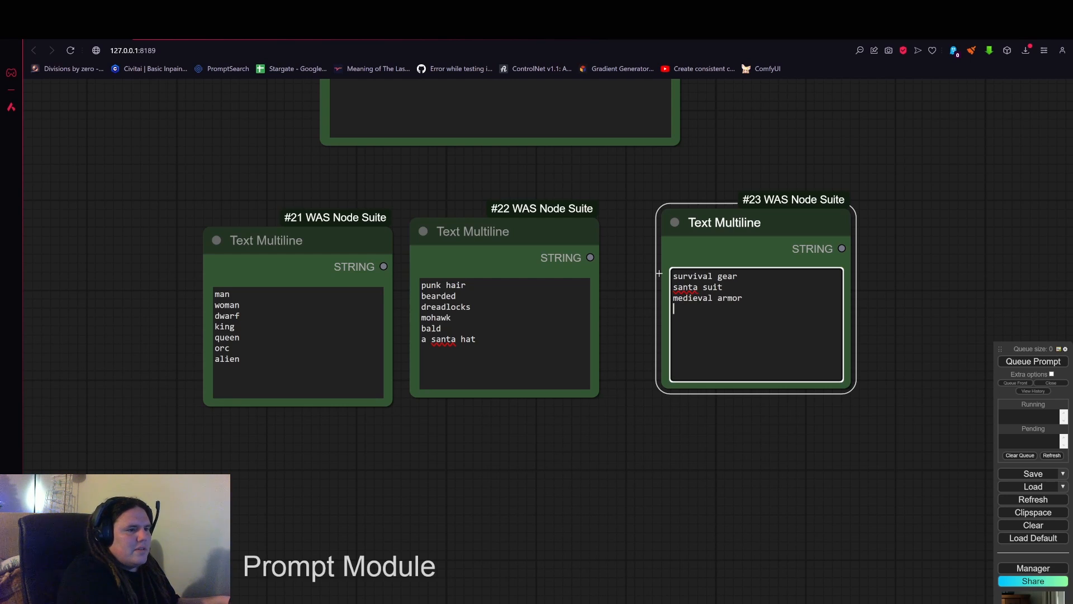
pyautogui.write('r')
pyautogui.press('Return')
pyautogui.write('ct')
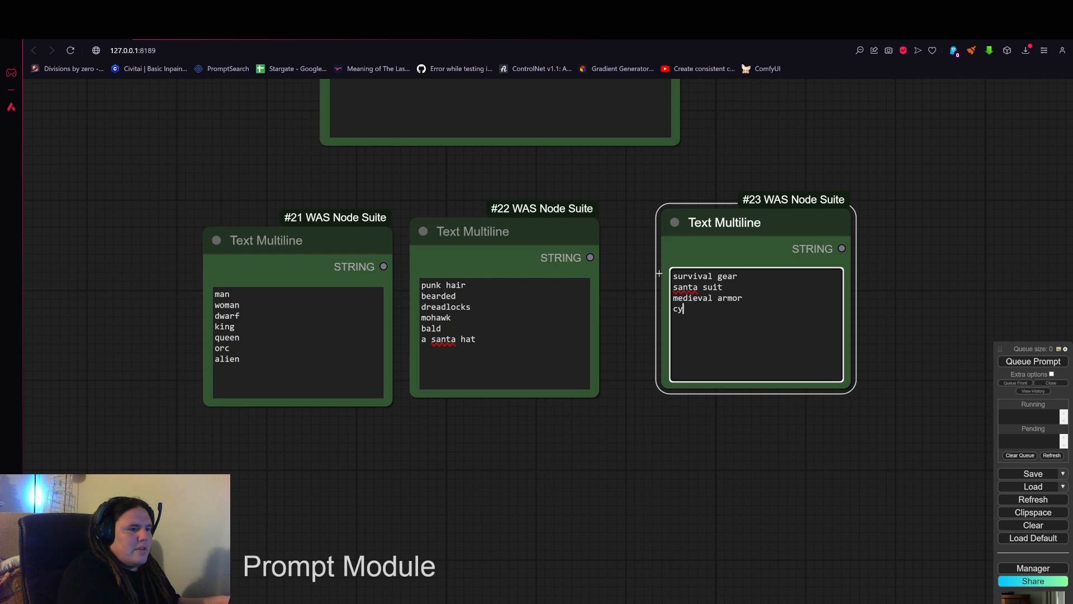
pyautogui.press('BackSpace')
pyautogui.write('yborgf')
pyautogui.press('BackSpace')
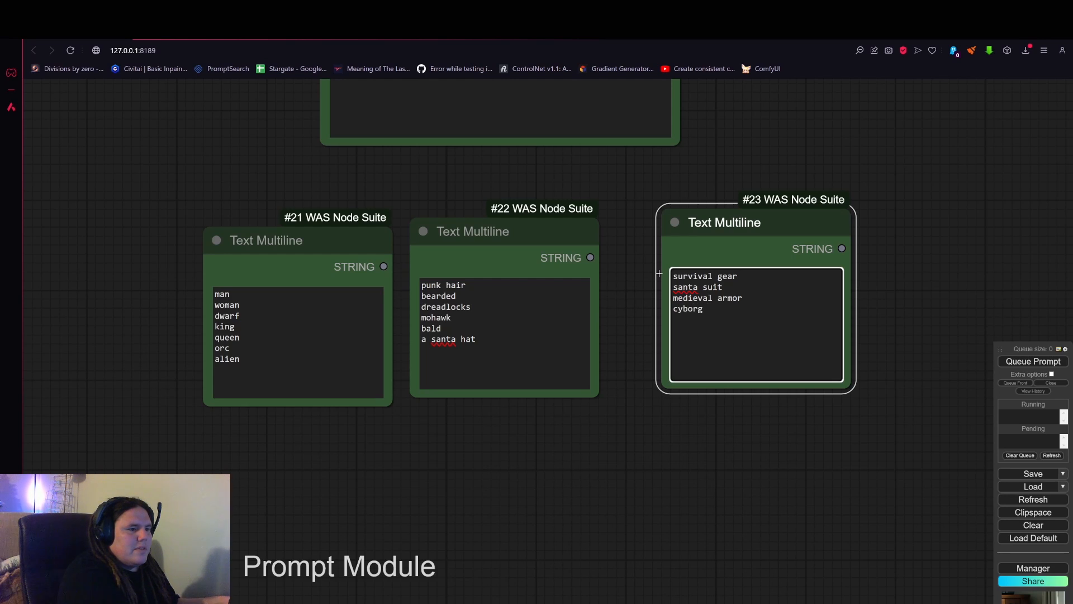
pyautogui.write('roboto')
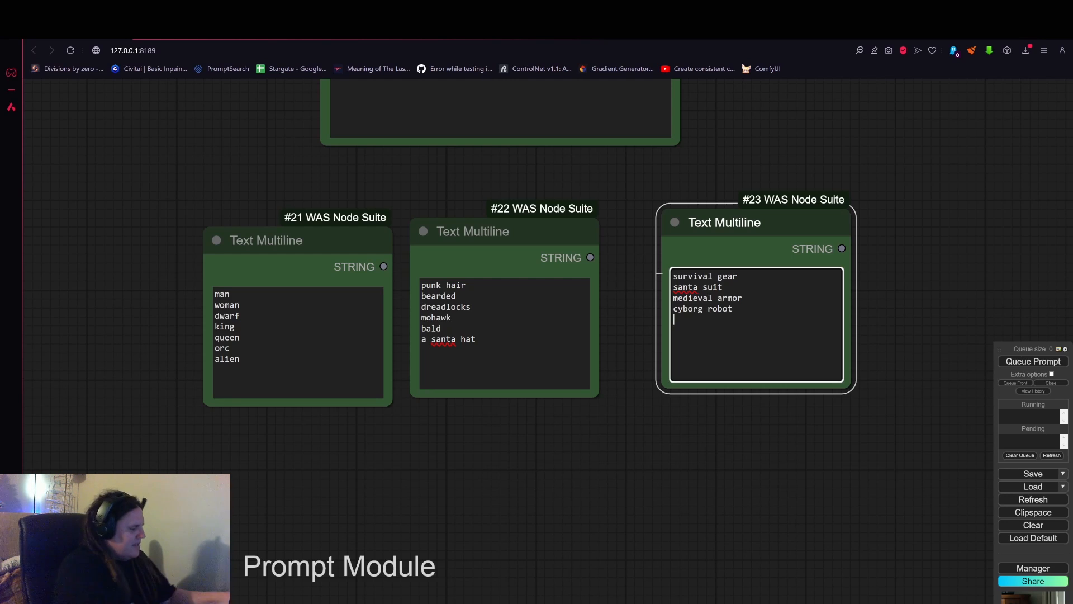
pyautogui.write('space suit')
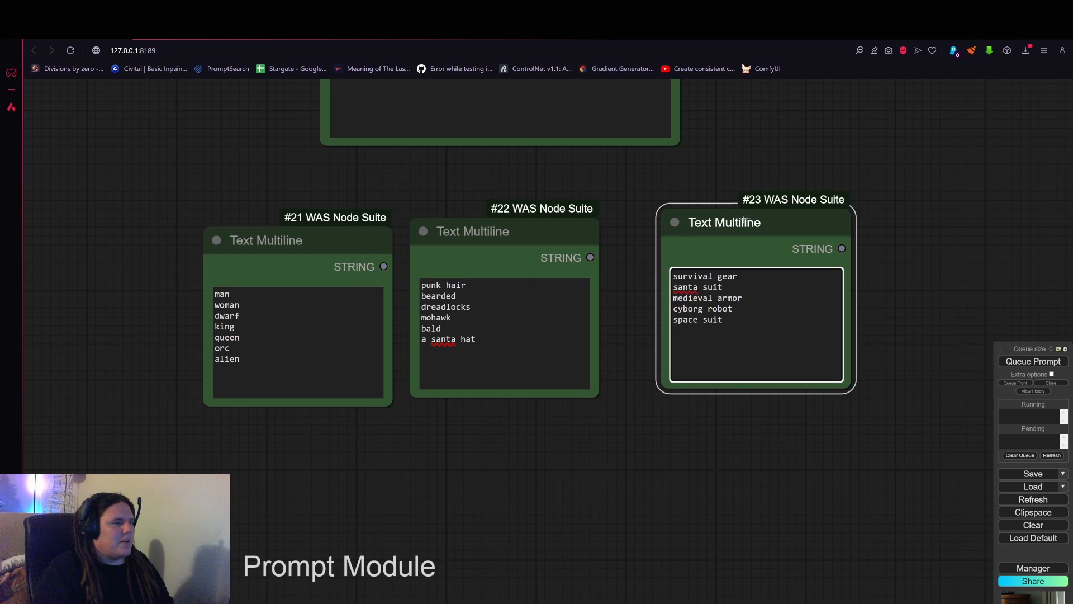
# Move the three Text Multiline list nodes lower and spread them apart to free space below the "a cat" node.
pyautogui.scroll(-2, 764, 239)
pyautogui.moveTo(721, 223); pyautogui.dragTo(714, 305)
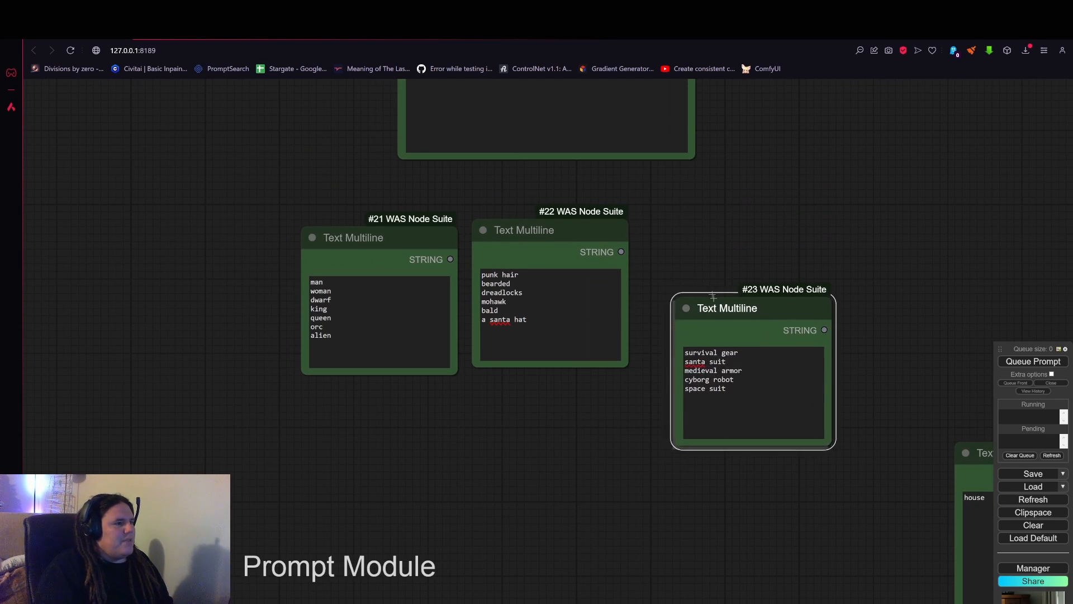
pyautogui.moveTo(537, 229); pyautogui.dragTo(536, 297)
pyautogui.moveTo(344, 229); pyautogui.dragTo(345, 291)
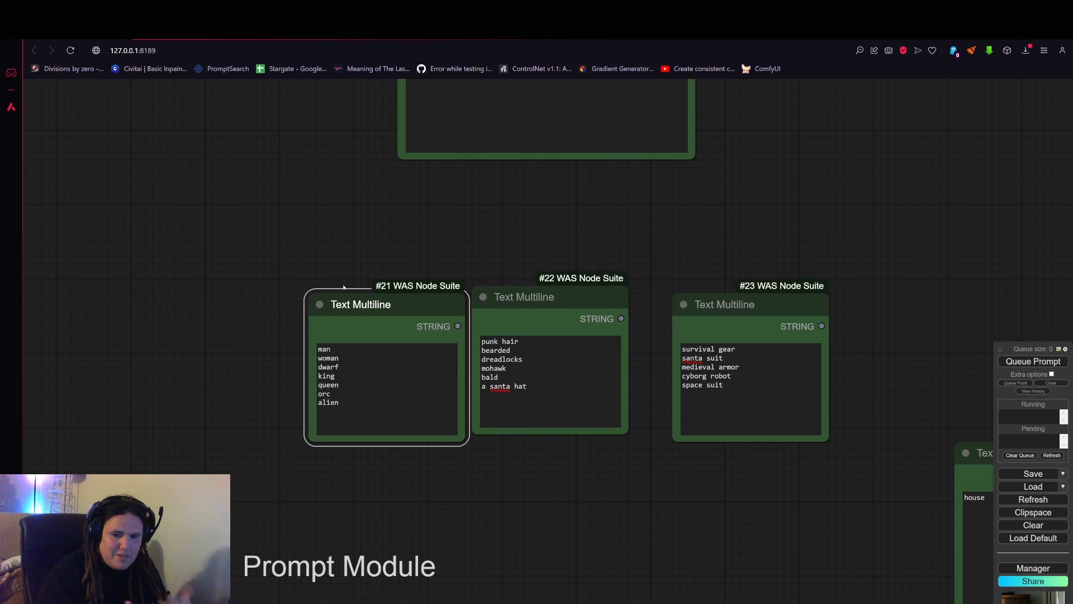
pyautogui.moveTo(344, 287); pyautogui.dragTo(292, 271)
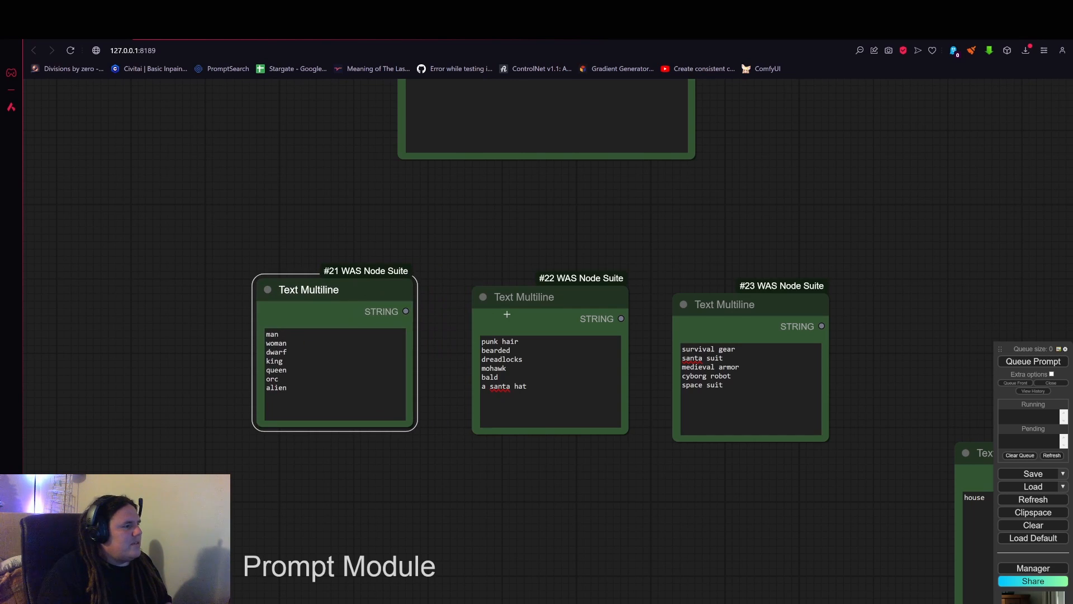
pyautogui.moveTo(547, 294); pyautogui.dragTo(546, 332)
pyautogui.scroll(-4, 602, 293)
pyautogui.moveTo(688, 306); pyautogui.dragTo(678, 339)
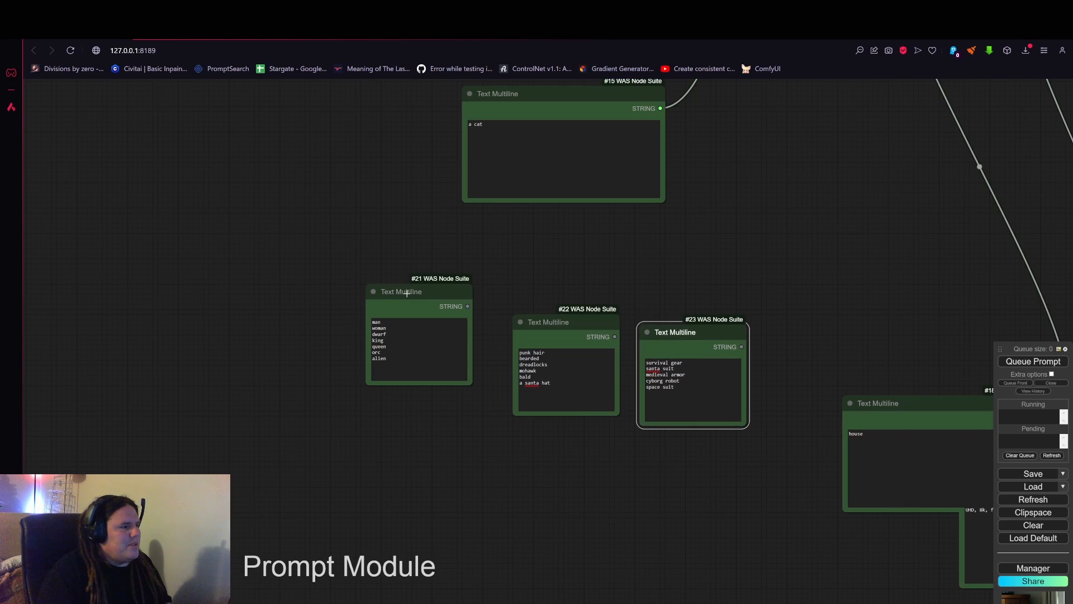
pyautogui.moveTo(407, 292); pyautogui.dragTo(381, 318)
pyautogui.moveTo(551, 322); pyautogui.dragTo(496, 377)
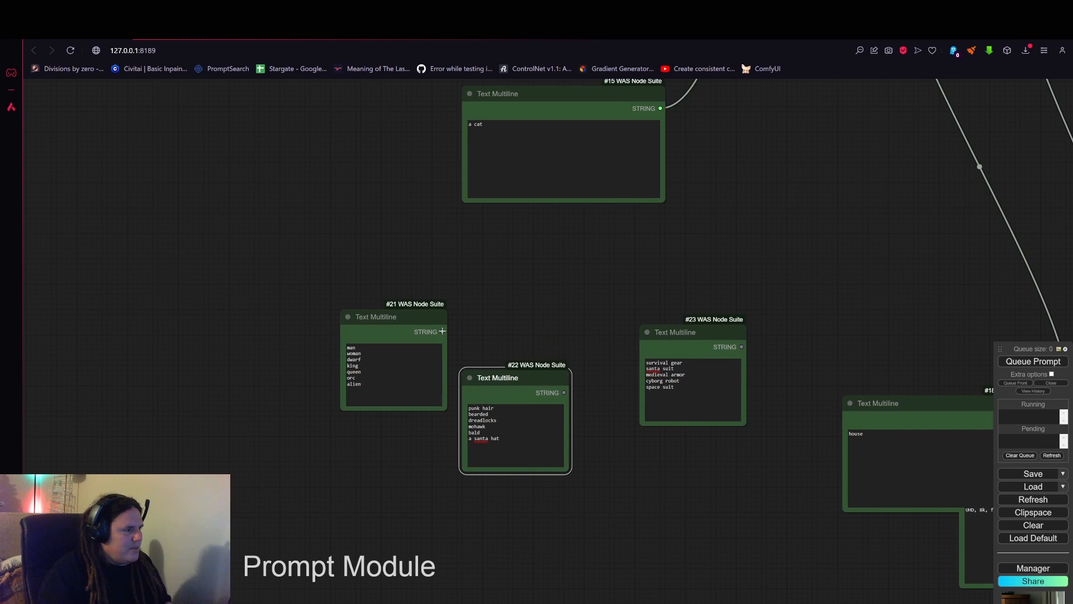
# Add a Text Random Line node and place it beside the Text Multiline node holding the character list.
pyautogui.doubleClick(474, 320)
pyautogui.write('random')
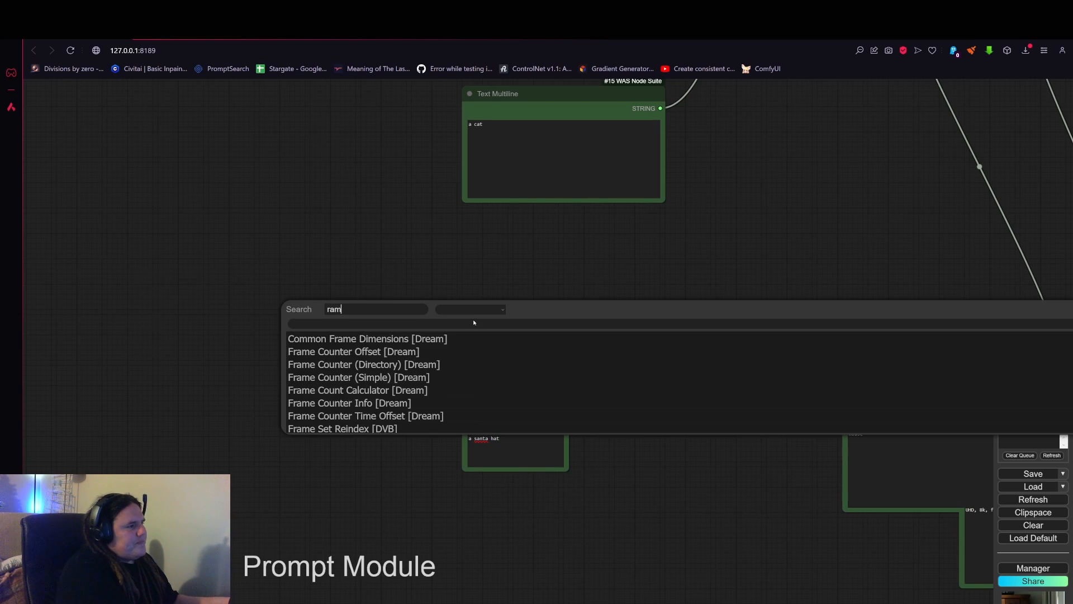
pyautogui.scroll(-2, 377, 385)
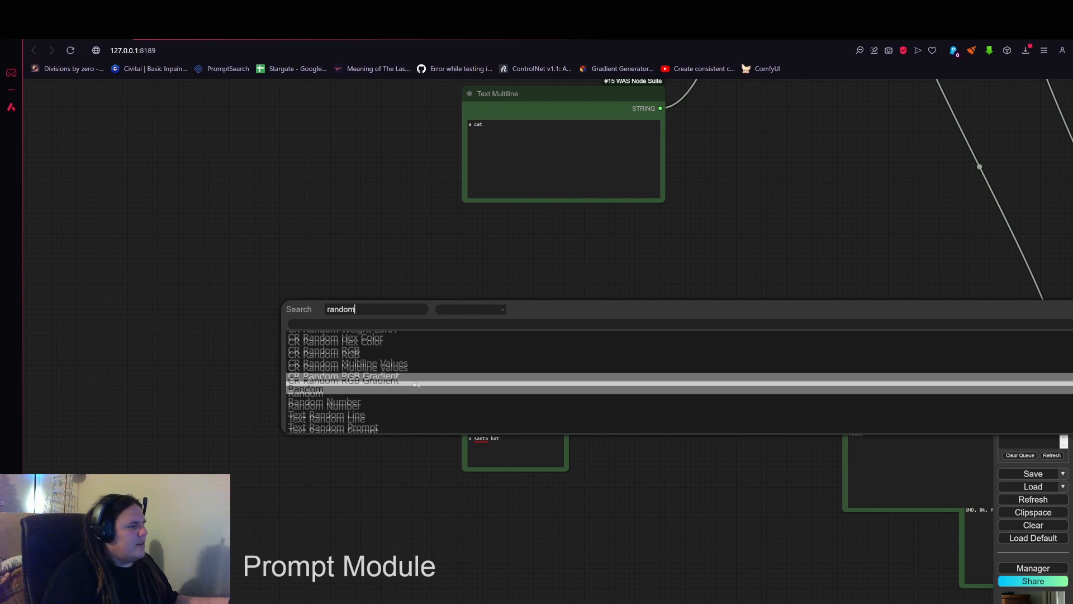
pyautogui.click(376, 412)
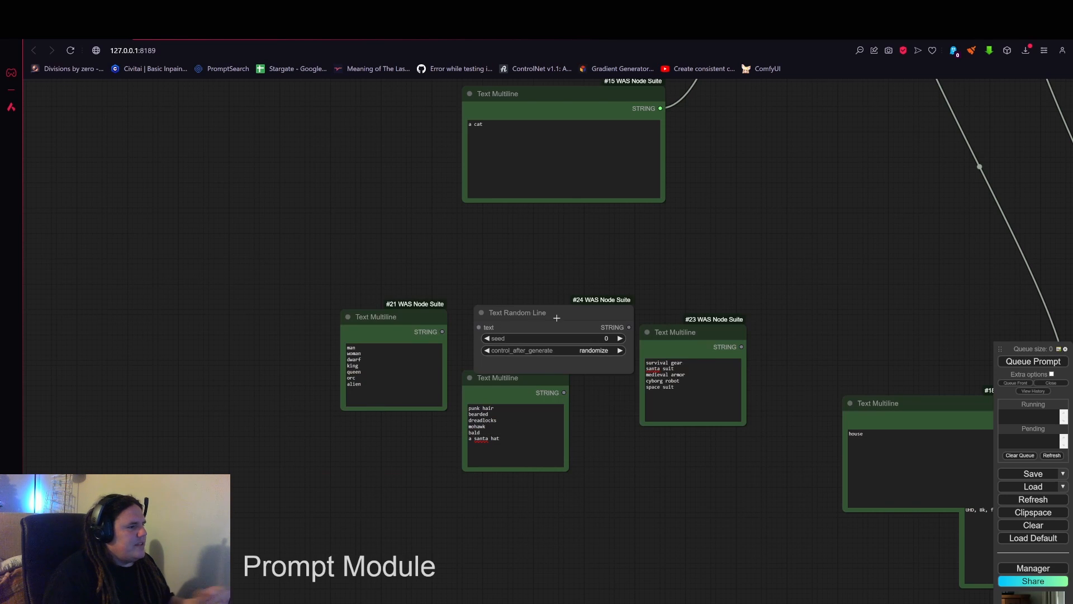
pyautogui.moveTo(503, 312); pyautogui.dragTo(480, 286)
pyautogui.moveTo(391, 317); pyautogui.dragTo(350, 256)
pyautogui.moveTo(459, 308); pyautogui.dragTo(428, 293)
# Connect the character list's STRING output to the Text Random Line text input and shrink the Text Random Line node.
pyautogui.click(354, 310)
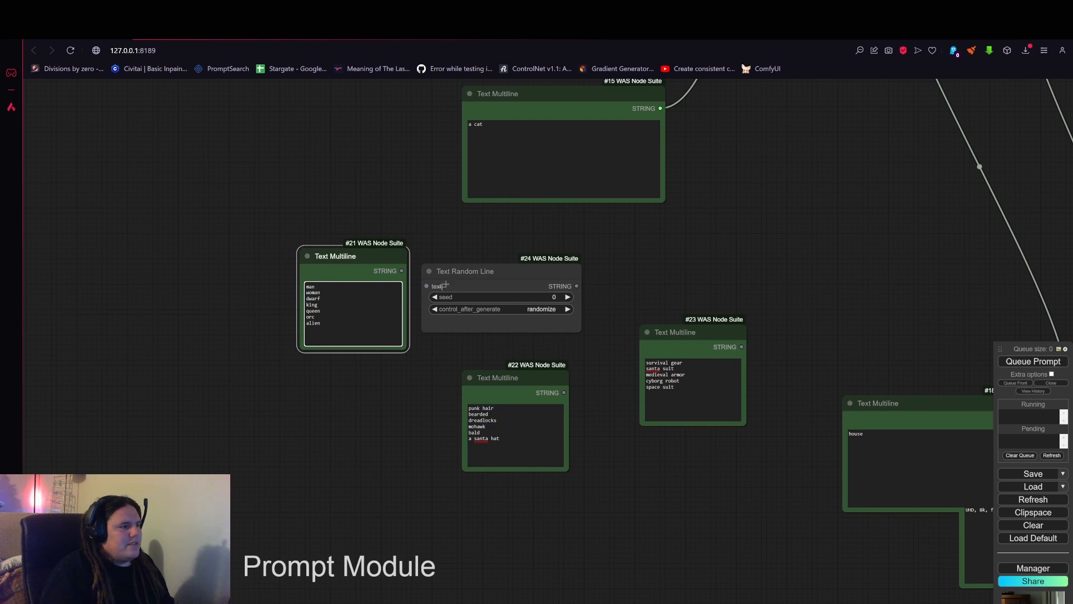
pyautogui.moveTo(401, 270); pyautogui.dragTo(469, 274)
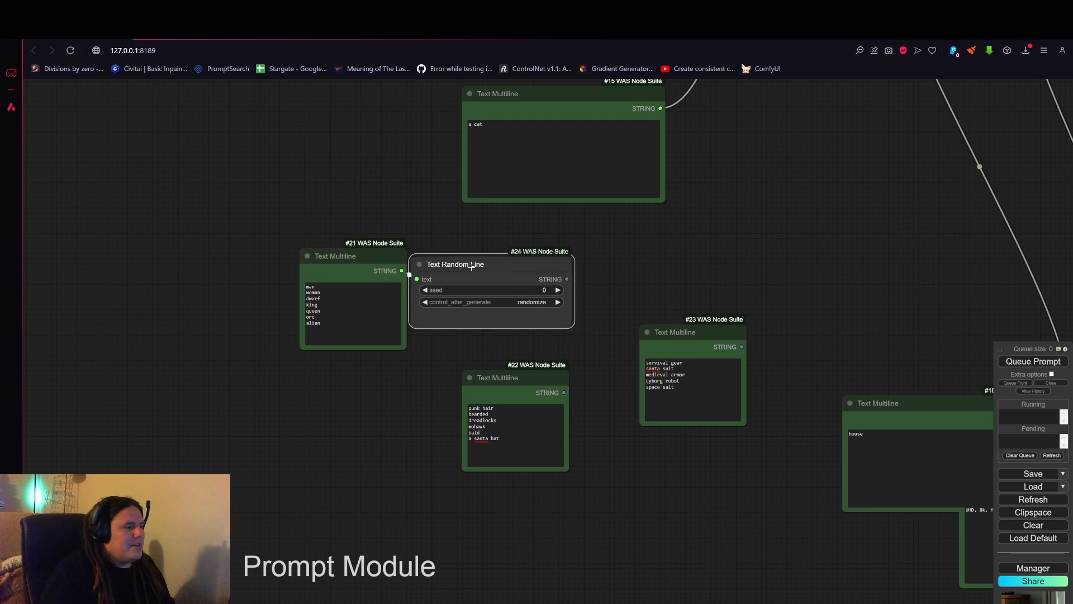
pyautogui.moveTo(546, 322); pyautogui.dragTo(456, 313)
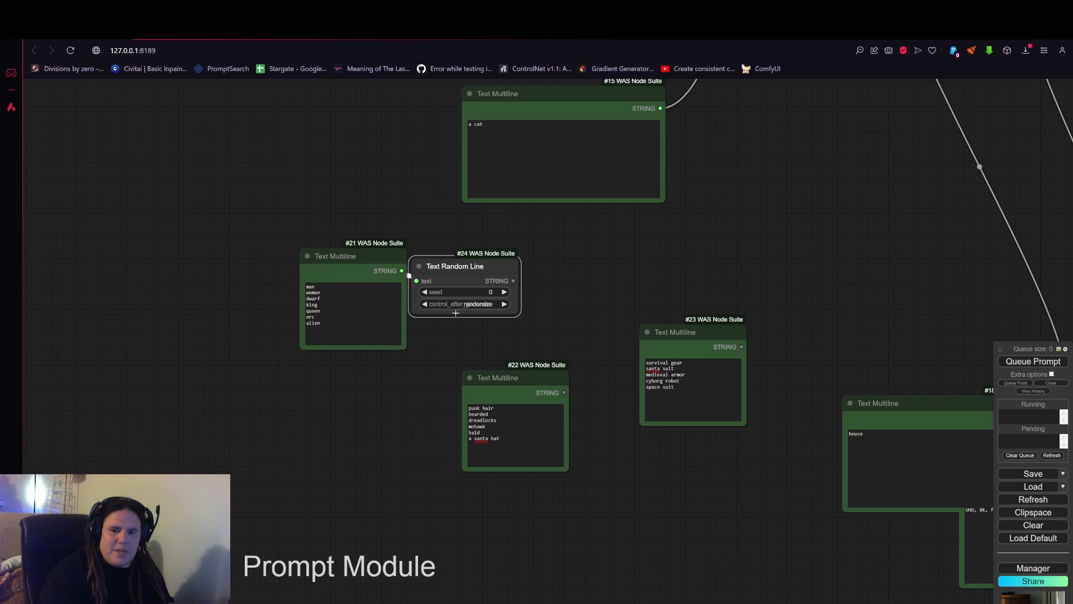
pyautogui.scroll(8, 612, 291)
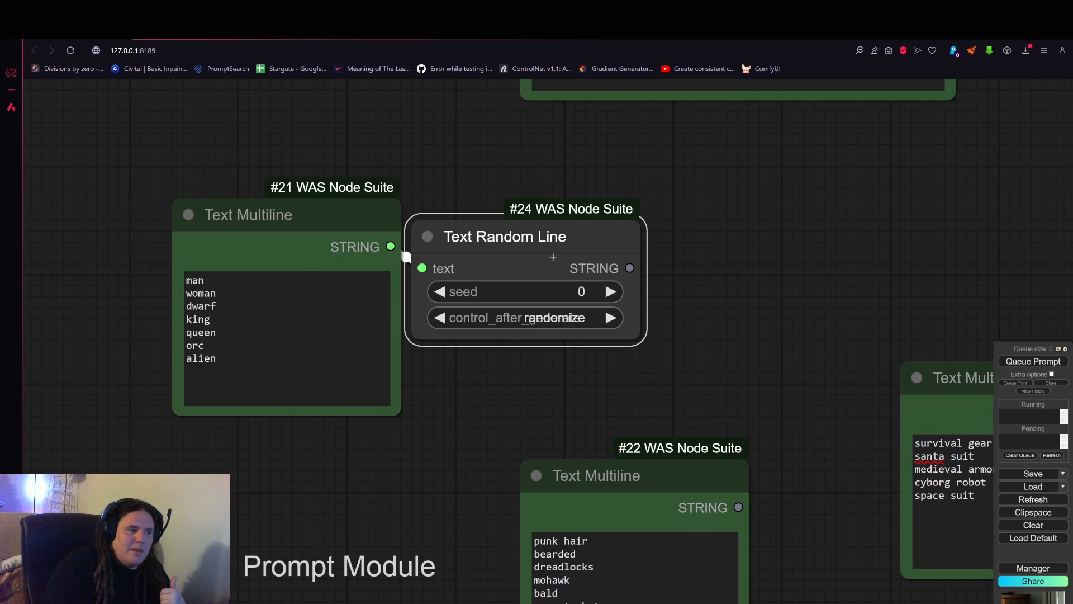
pyautogui.moveTo(552, 256); pyautogui.dragTo(614, 252)
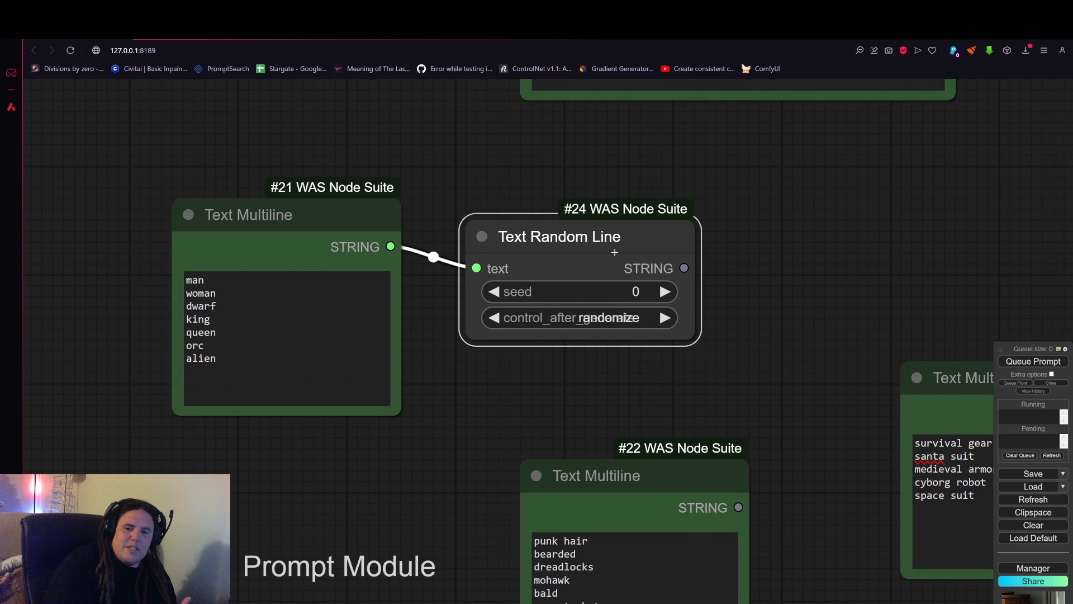
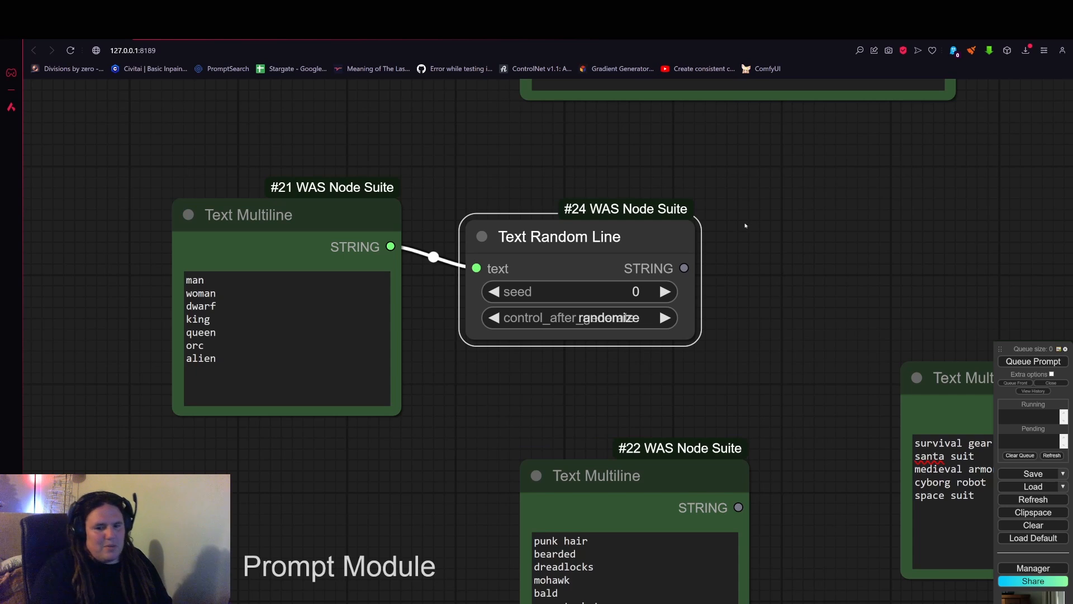
# Shift the character list and its Text Random Line node aside and place the hairstyle list directly beneath the character list.
pyautogui.scroll(-5, 593, 239)
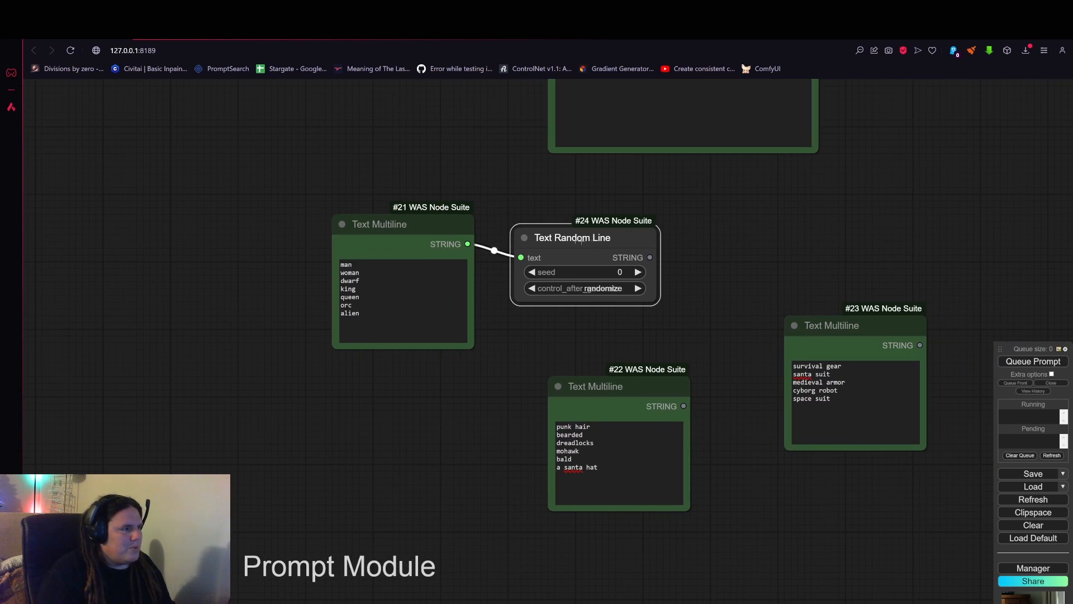
pyautogui.moveTo(403, 239); pyautogui.dragTo(343, 219)
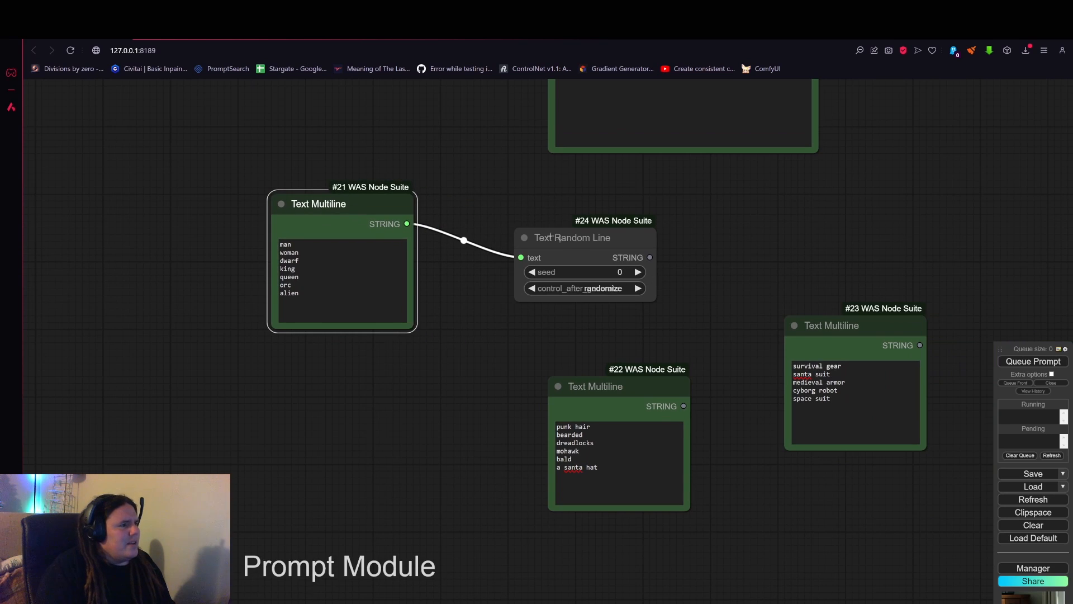
pyautogui.moveTo(568, 242); pyautogui.dragTo(500, 222)
pyautogui.moveTo(623, 385); pyautogui.dragTo(360, 378)
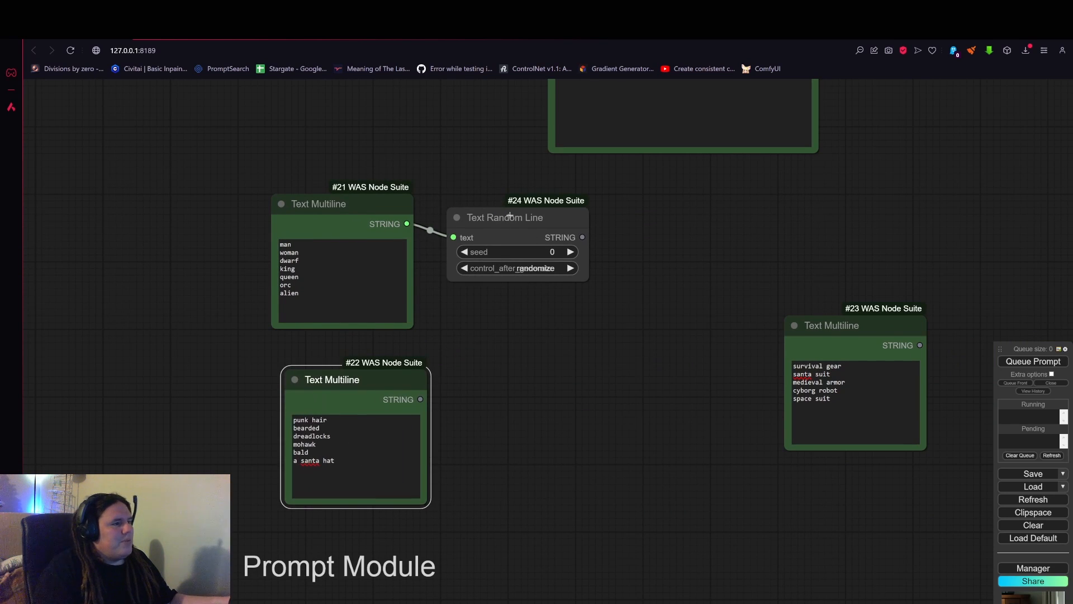
# Place the clothing list under the hairstyle list and duplicate the Text Random Line node beside each of these two lists.
pyautogui.keyDown('alt'); pyautogui.moveTo(508, 216); pyautogui.dragTo(494, 384); pyautogui.keyUp('alt')
pyautogui.moveTo(812, 326); pyautogui.dragTo(461, 495)
pyautogui.moveTo(675, 442); pyautogui.dragTo(735, 311)
pyautogui.moveTo(564, 362); pyautogui.dragTo(456, 375)
pyautogui.keyDown('alt'); pyautogui.moveTo(559, 255); pyautogui.dragTo(599, 401); pyautogui.keyUp('alt')
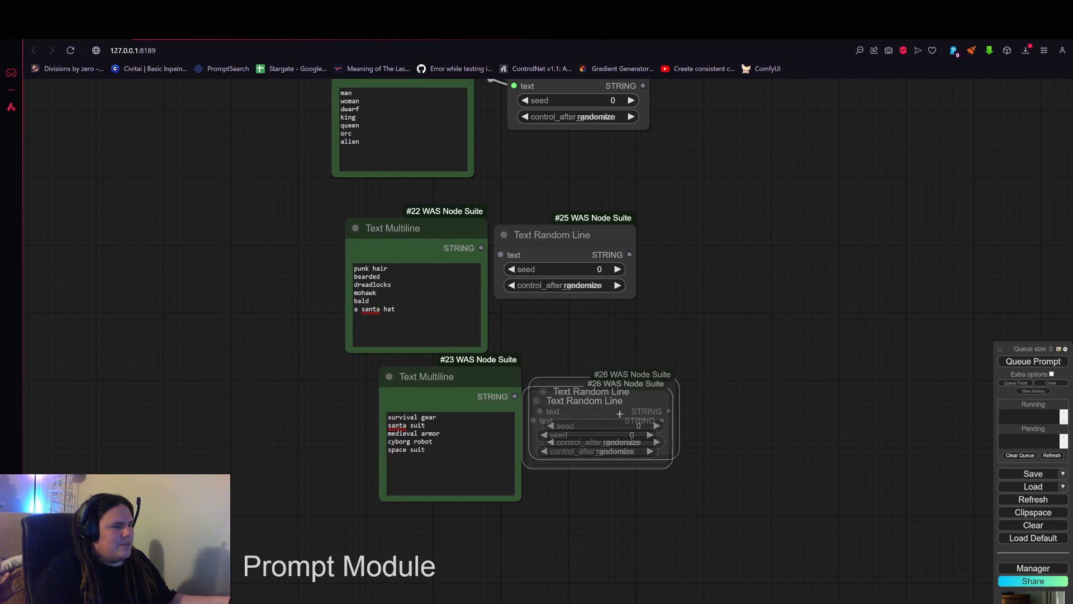
# Connect the hairstyle and clothing lists to the text inputs of their own Text Random Line nodes.
pyautogui.scroll(2, 660, 443)
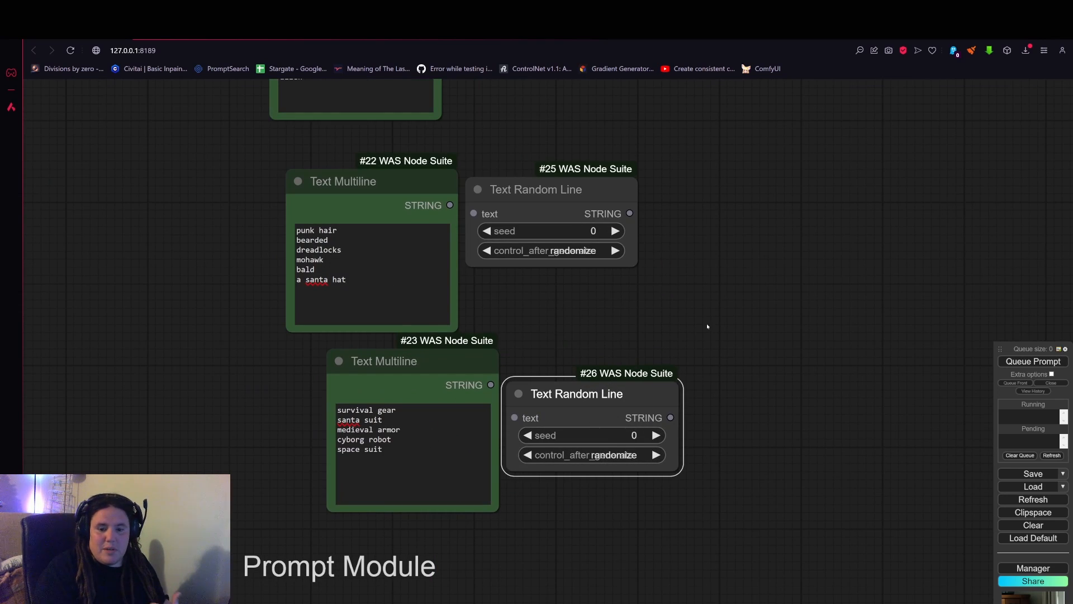
pyautogui.moveTo(445, 361); pyautogui.dragTo(507, 408)
pyautogui.scroll(-2, 472, 361)
pyautogui.moveTo(453, 232); pyautogui.dragTo(558, 207)
pyautogui.moveTo(433, 204); pyautogui.dragTo(433, 184)
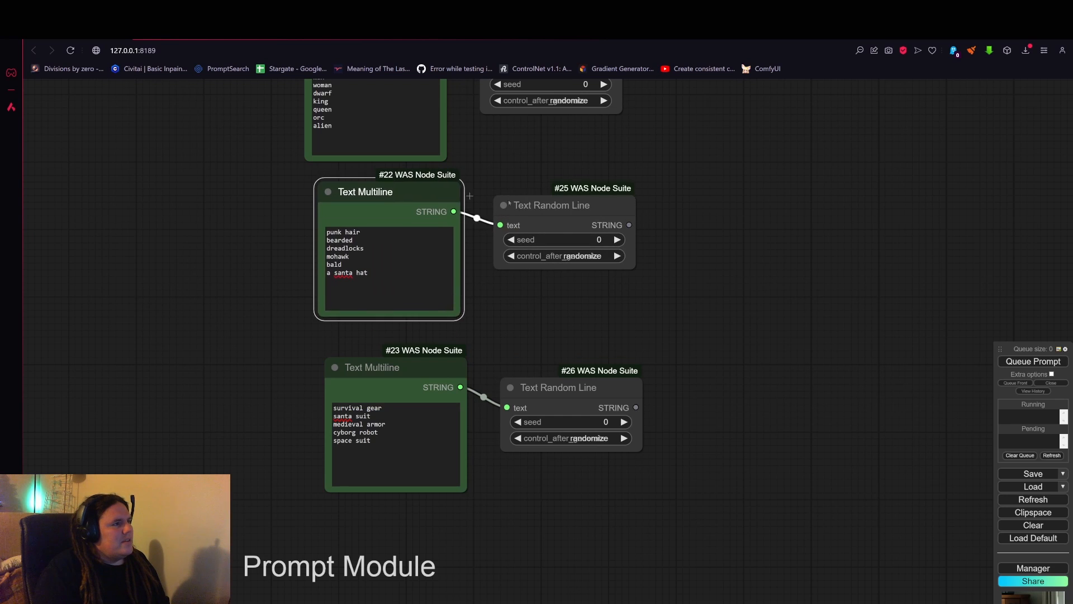
# Arrange the three Text Random Line nodes in a tidy column beside their lists, pulling the clothing list closer.
pyautogui.moveTo(537, 205); pyautogui.dragTo(539, 130)
pyautogui.moveTo(559, 387); pyautogui.dragTo(566, 225)
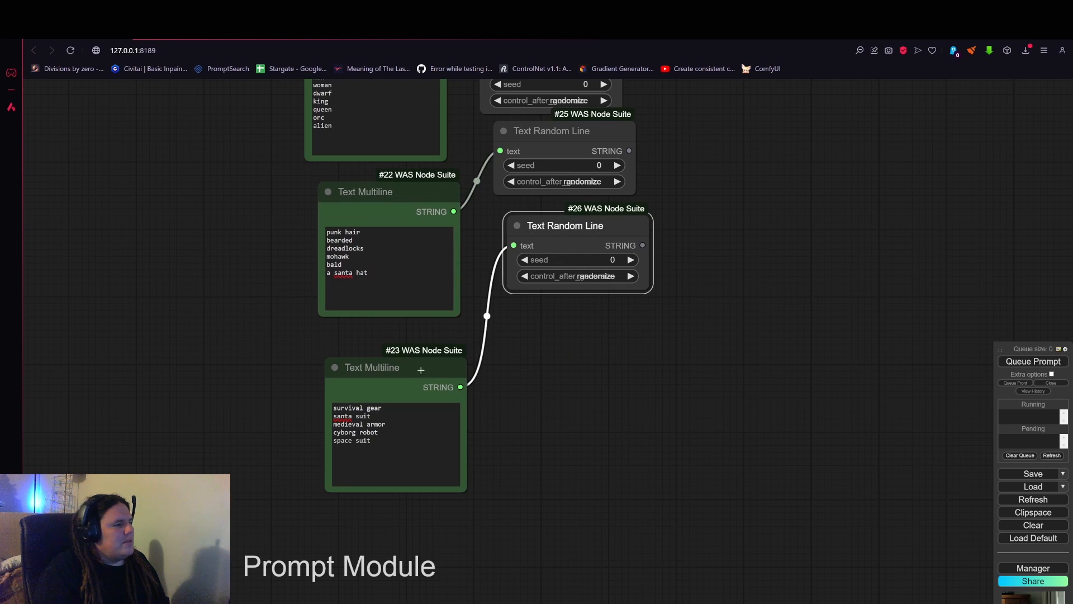
pyautogui.moveTo(421, 370); pyautogui.dragTo(415, 330)
pyautogui.scroll(-2, 564, 320)
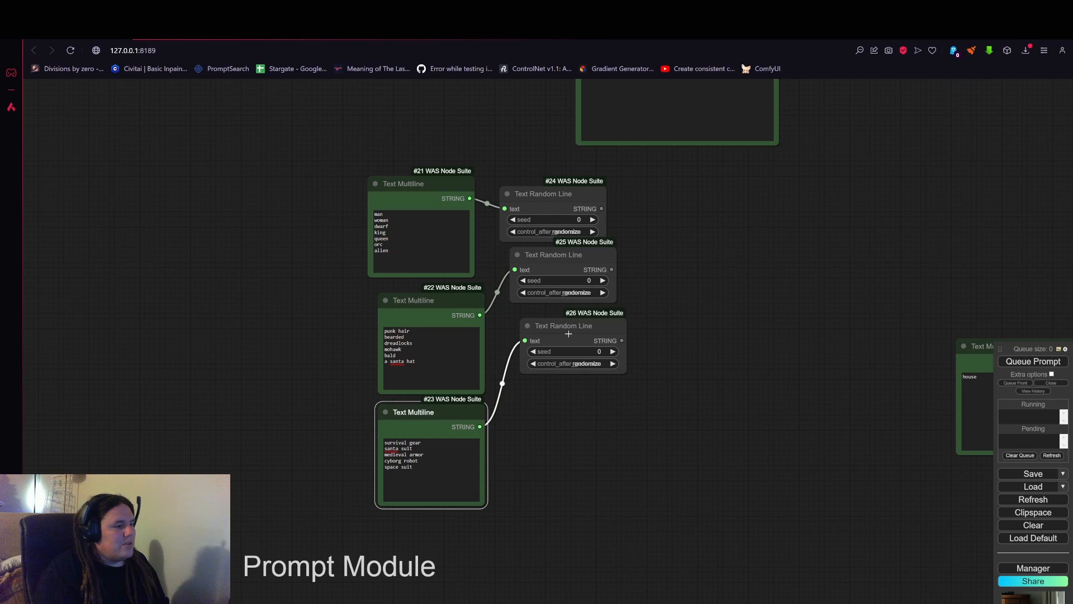
pyautogui.moveTo(568, 334); pyautogui.dragTo(563, 359)
pyautogui.moveTo(559, 254); pyautogui.dragTo(554, 274)
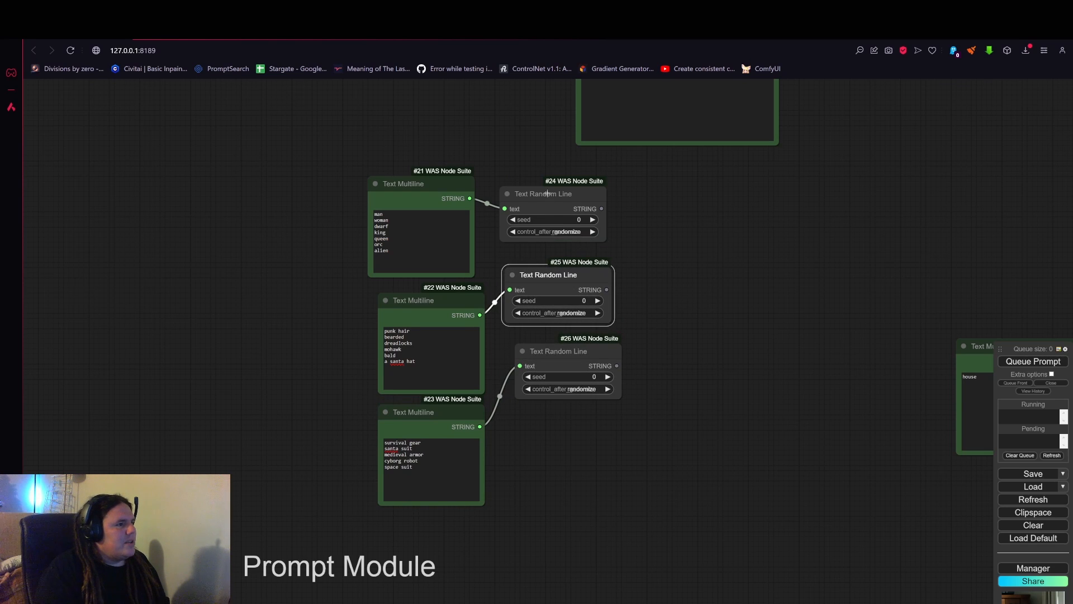
pyautogui.moveTo(548, 193); pyautogui.dragTo(548, 198)
# Add a Text Concatenate node and feed the three Text Random Line outputs into text_a, text_b and text_c.
pyautogui.doubleClick(642, 286)
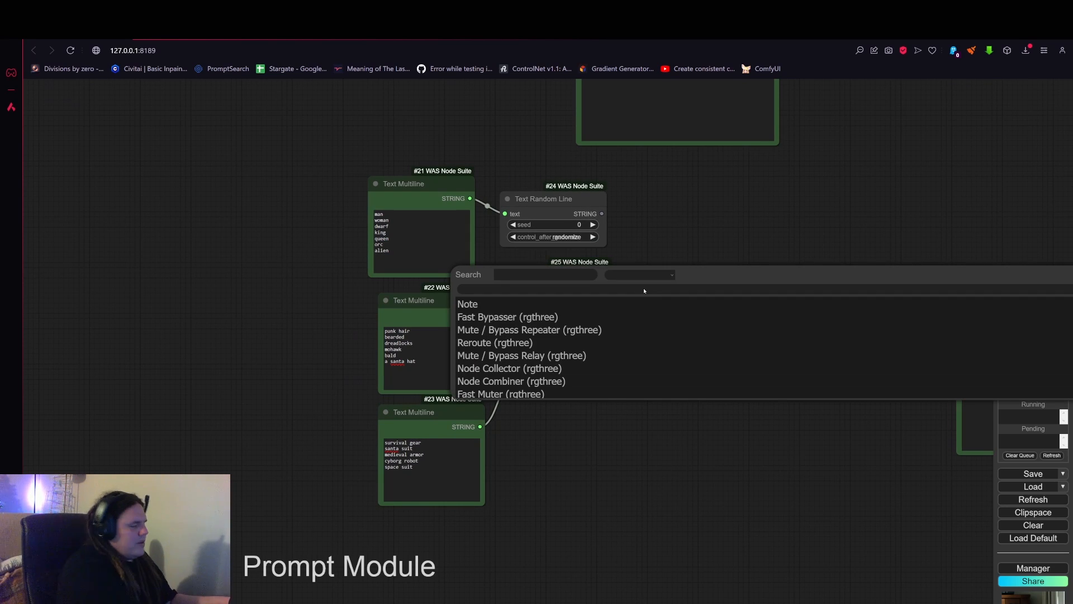
pyautogui.write('concat')
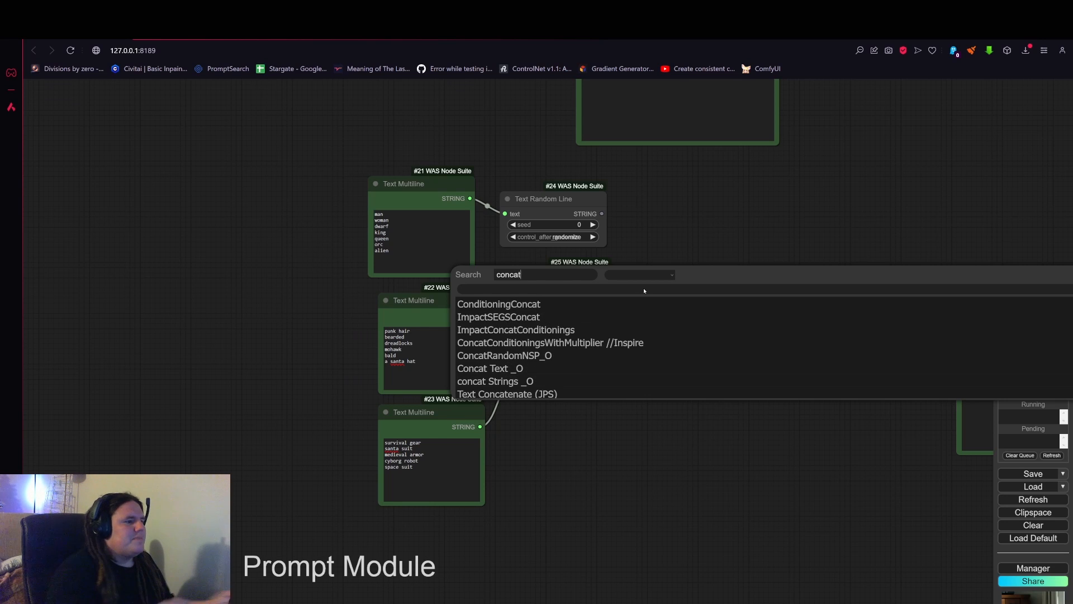
pyautogui.scroll(-1, 539, 379)
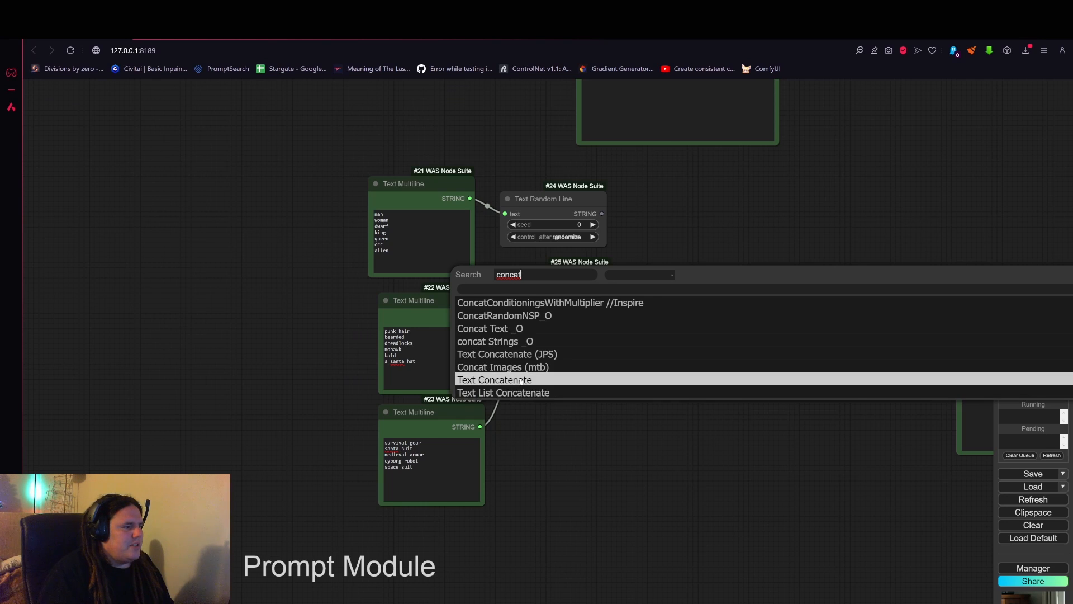
pyautogui.click(534, 380)
pyautogui.moveTo(720, 278); pyautogui.dragTo(707, 252)
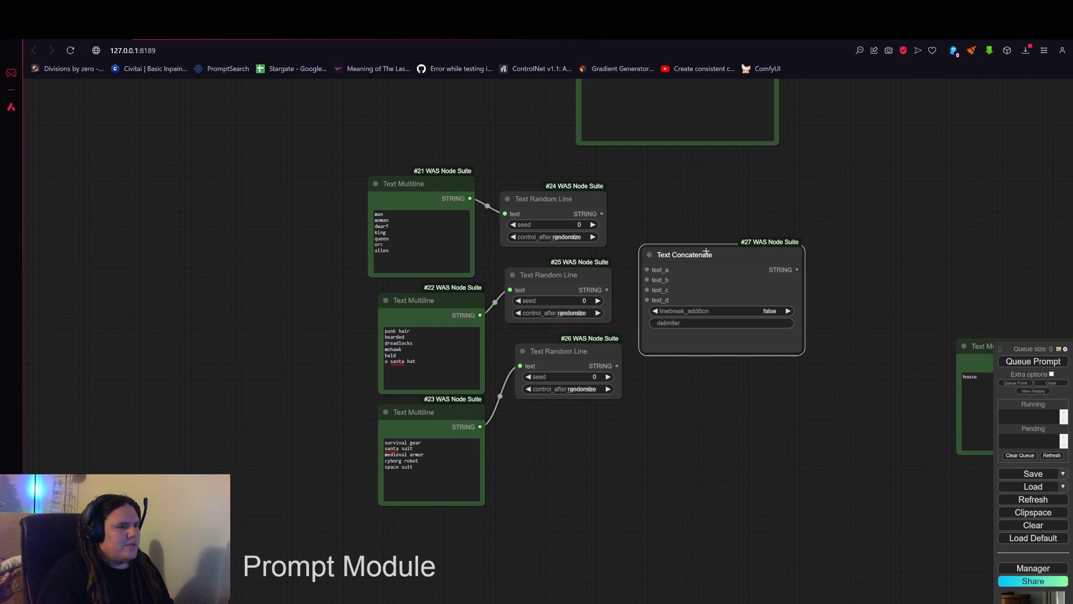
pyautogui.moveTo(601, 213); pyautogui.dragTo(646, 279)
pyautogui.moveTo(617, 365); pyautogui.dragTo(647, 290)
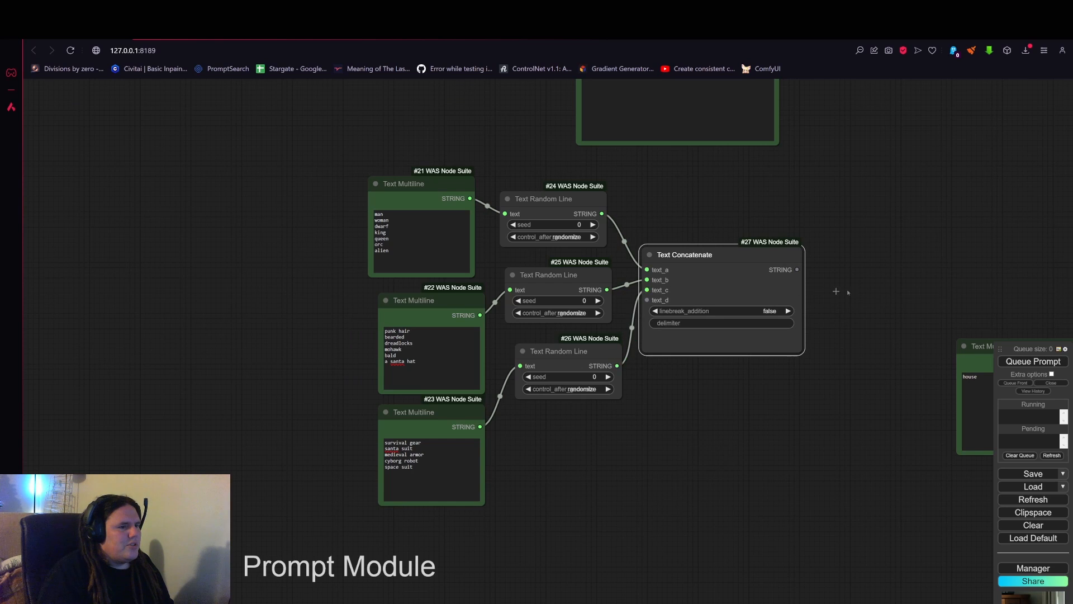
# Add a Show Text node connected to the Text Concatenate output and place it beside that node.
pyautogui.moveTo(848, 292); pyautogui.dragTo(724, 234)
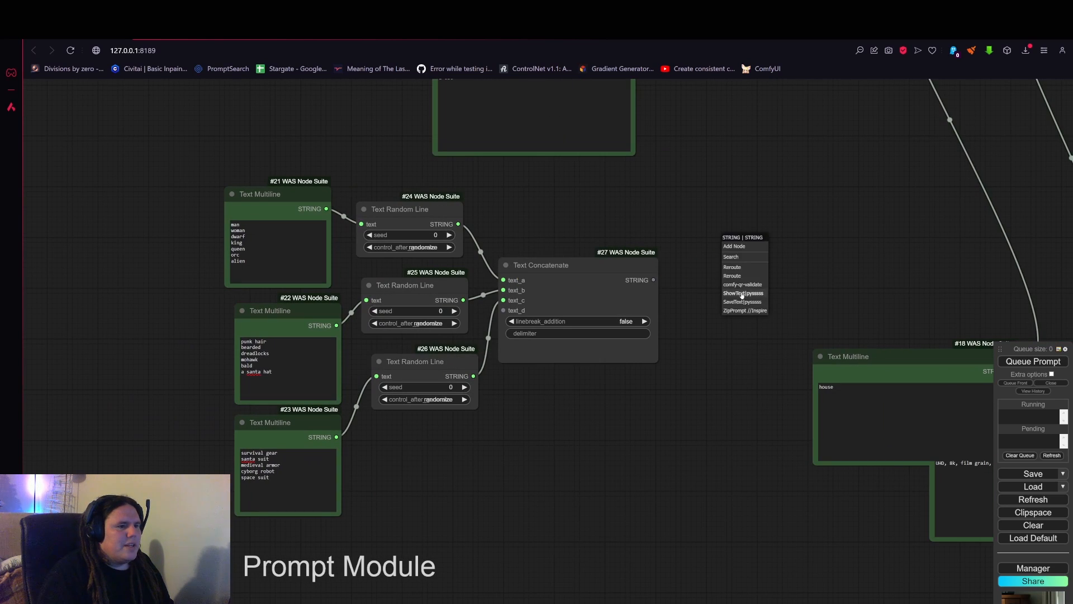
pyautogui.click(744, 295)
pyautogui.click(837, 267)
pyautogui.scroll(5, 815, 296)
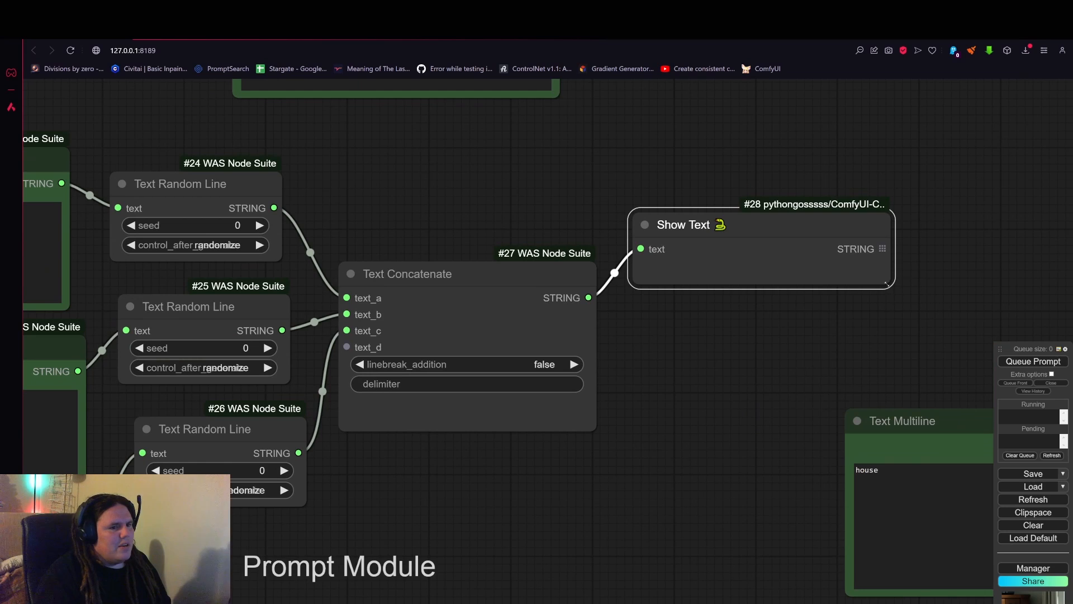
# Enlarge the new Show Text node and run the workflow to preview the concatenated text.
pyautogui.moveTo(888, 283); pyautogui.dragTo(906, 387)
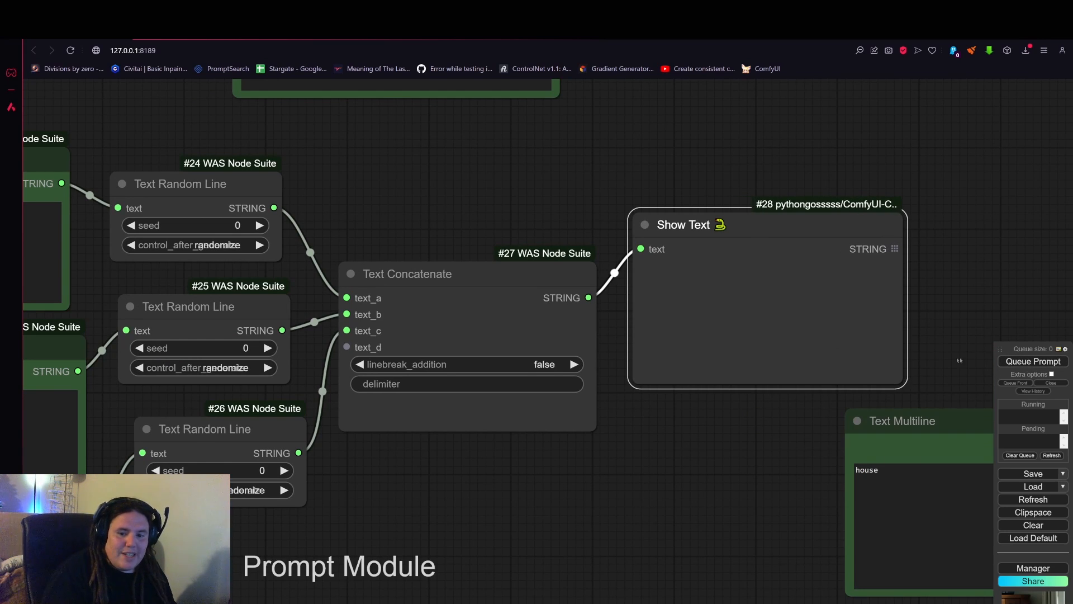
pyautogui.scroll(1, 829, 330)
pyautogui.moveTo(673, 456); pyautogui.dragTo(582, 444)
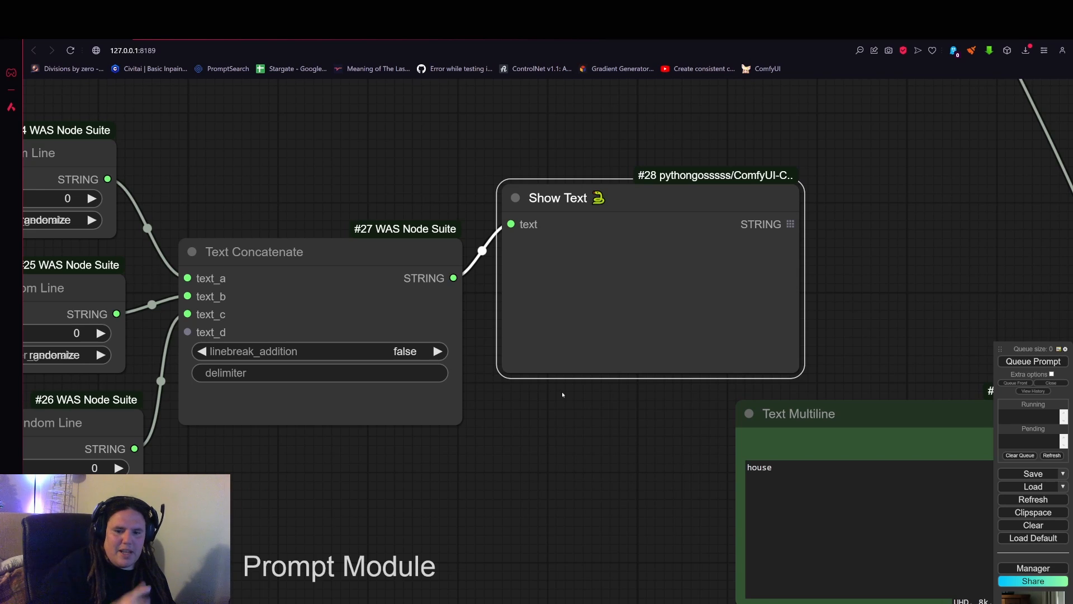
pyautogui.click(1031, 362)
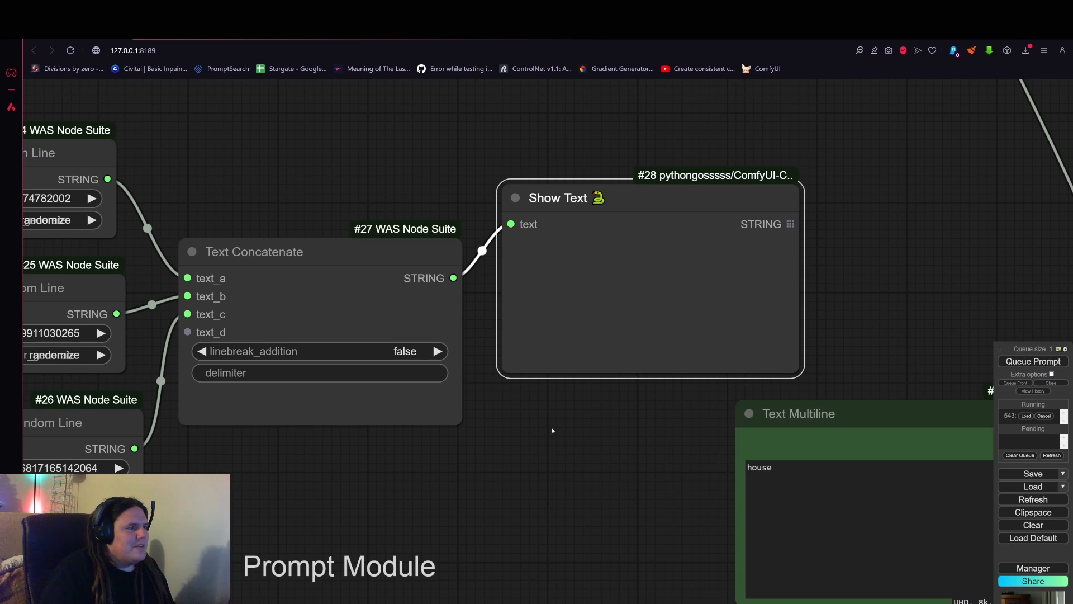
pyautogui.scroll(-5, 552, 427)
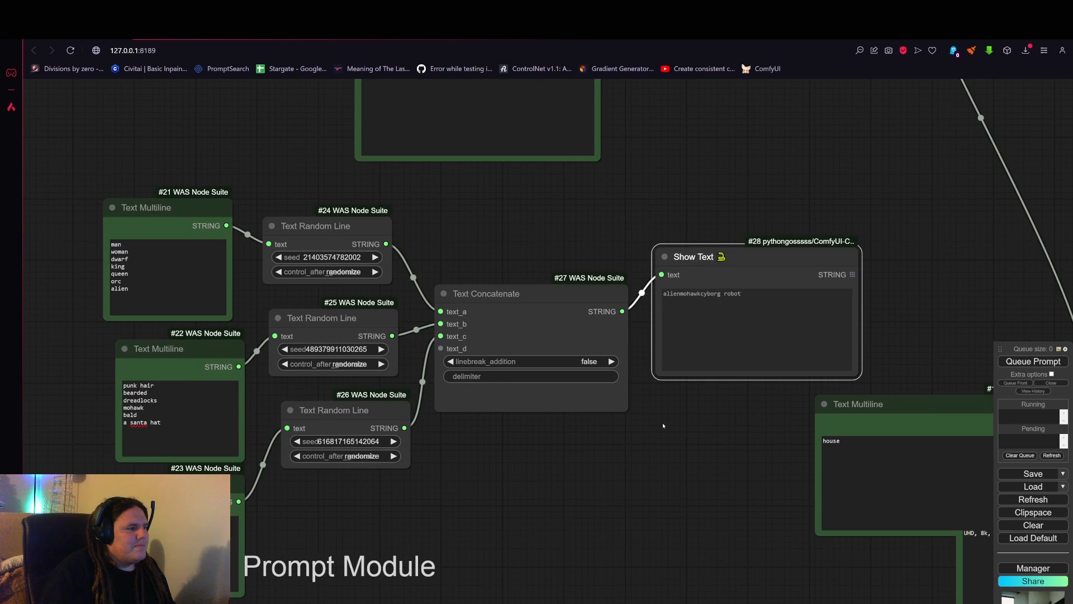
pyautogui.moveTo(709, 411); pyautogui.dragTo(531, 419)
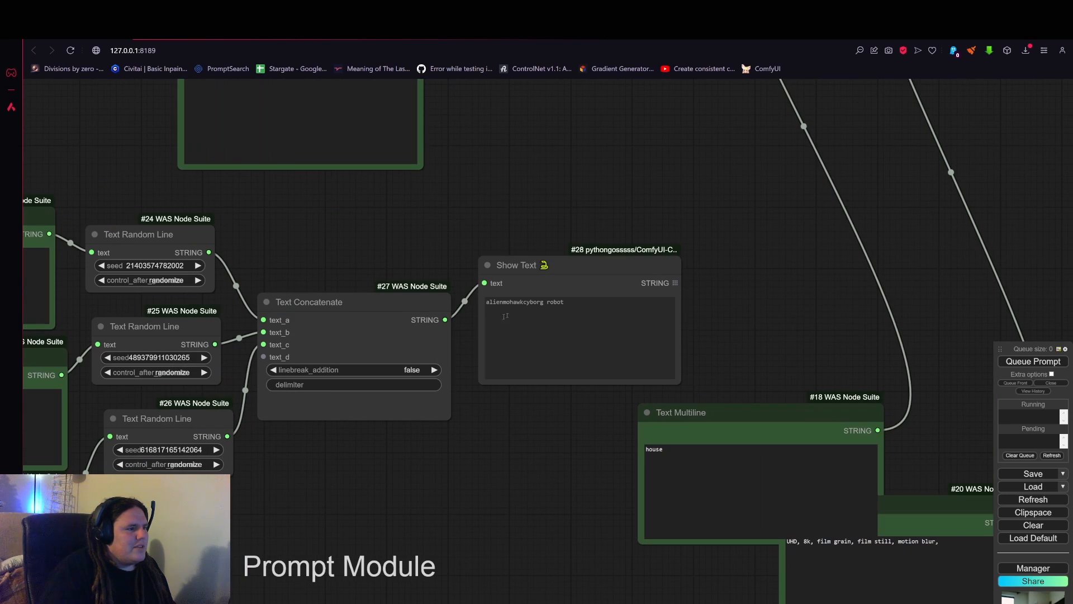
pyautogui.scroll(4, 459, 336)
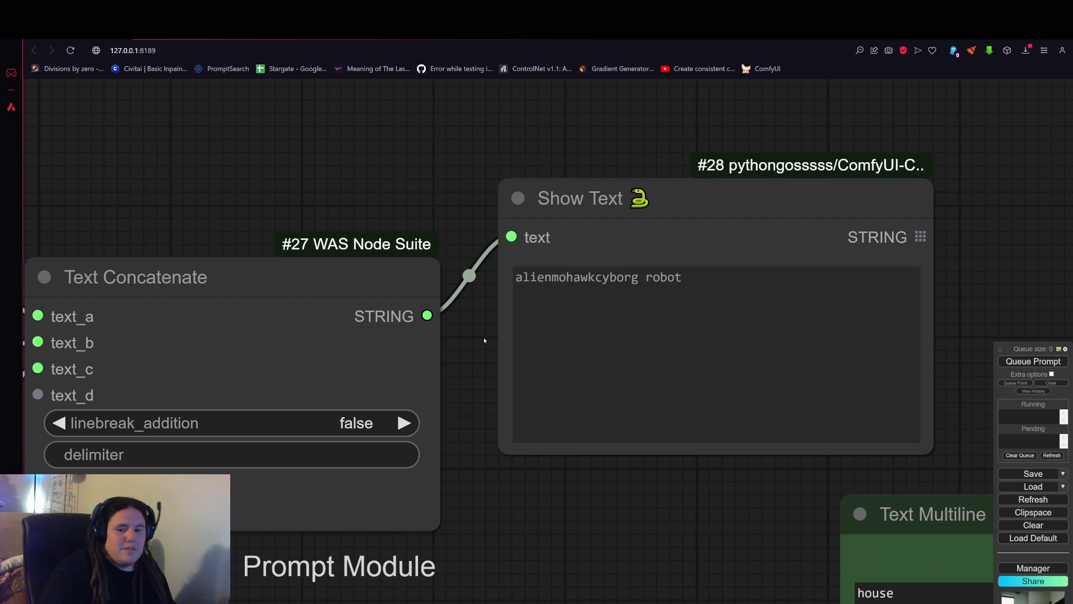
# Set the delimiter of the Text Concatenate node to a single space.
pyautogui.moveTo(541, 340); pyautogui.dragTo(909, 283)
pyautogui.moveTo(386, 533); pyautogui.dragTo(599, 491)
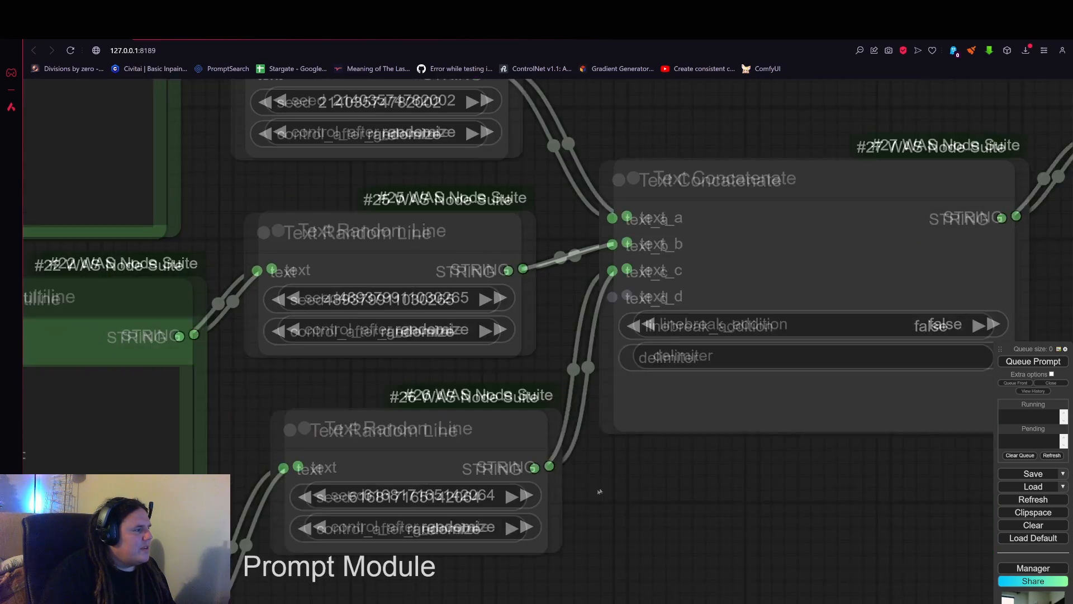
pyautogui.moveTo(786, 408); pyautogui.dragTo(646, 408)
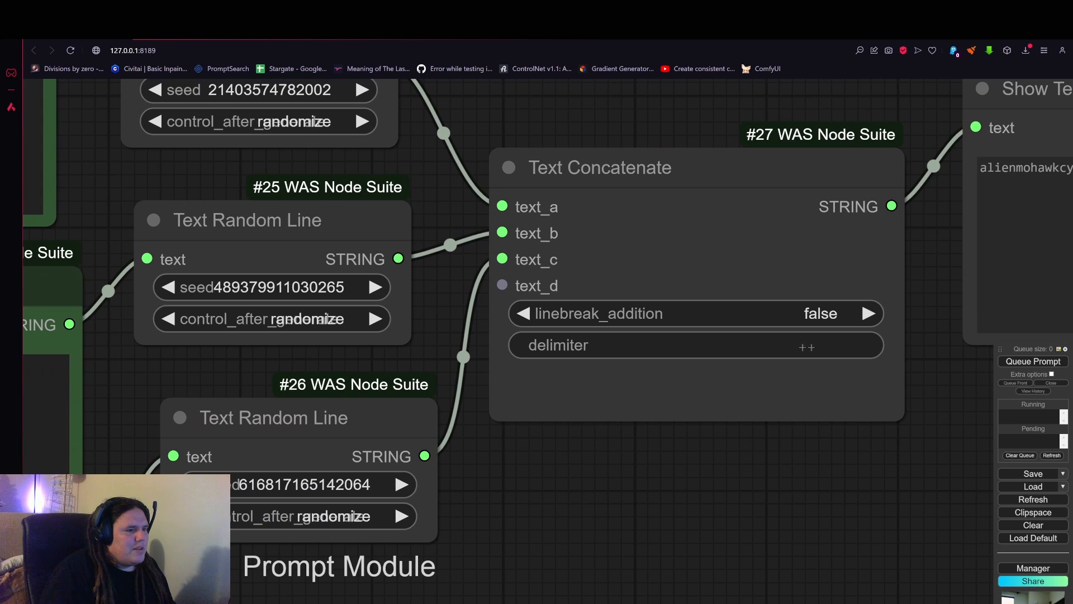
pyautogui.click(829, 347)
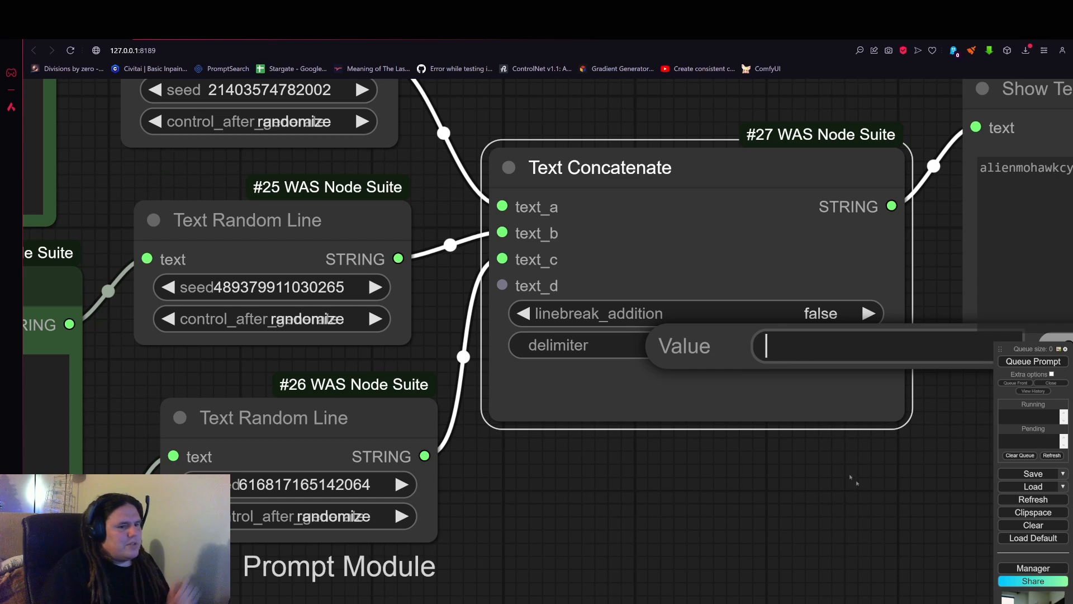
pyautogui.click(935, 480)
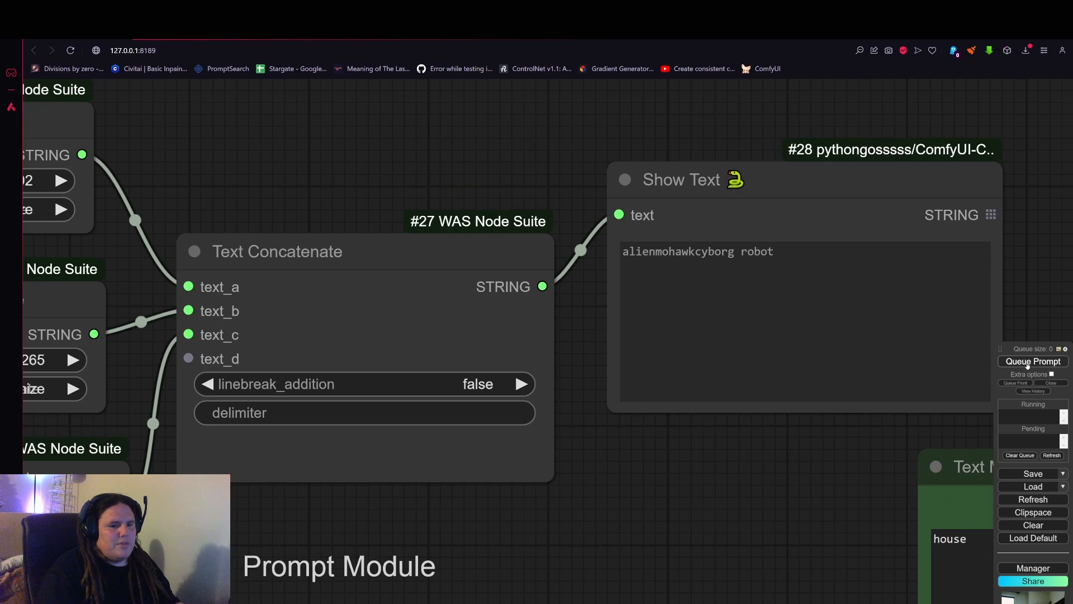
# Run the workflow again and check the spacing between the words in the Show Text node.
pyautogui.click(1027, 362)
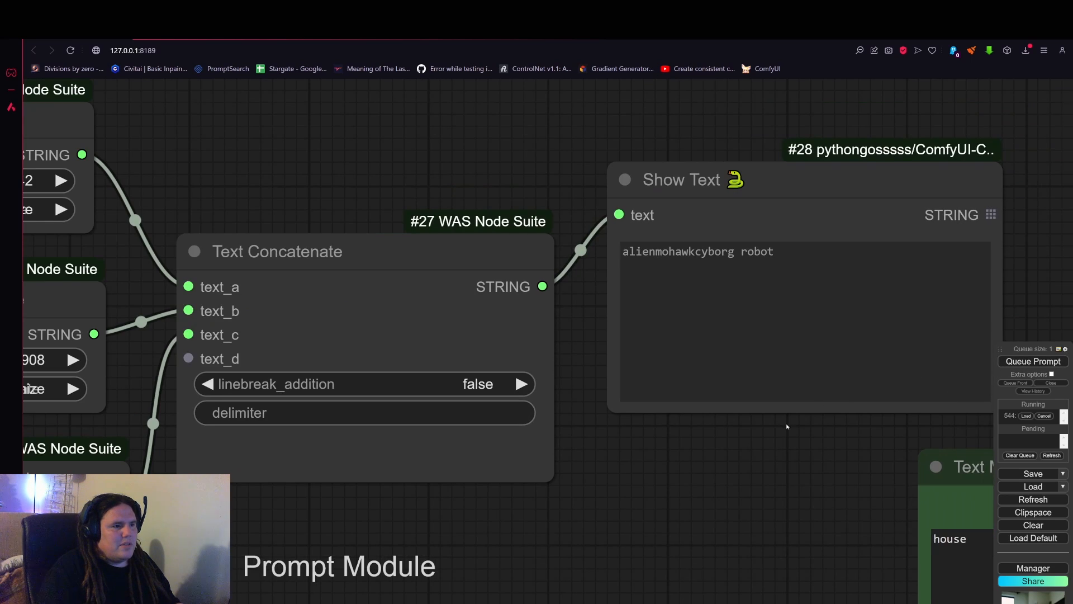
pyautogui.scroll(-4, 706, 434)
pyautogui.moveTo(632, 538); pyautogui.dragTo(441, 501)
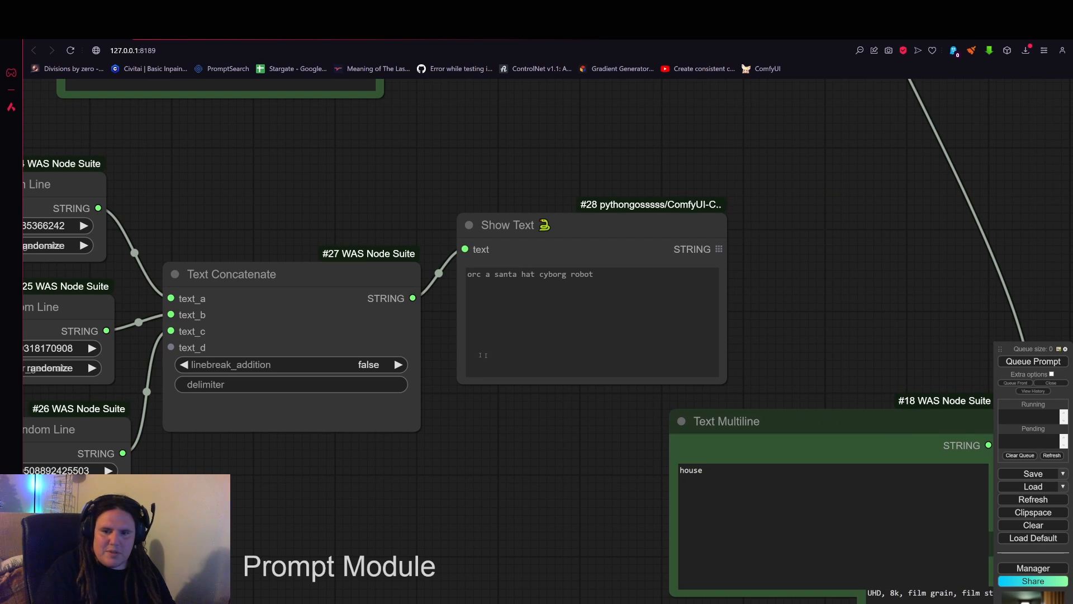
# Shorten the last entry of the hairstyle list to "santa hat".
pyautogui.scroll(-7, 534, 434)
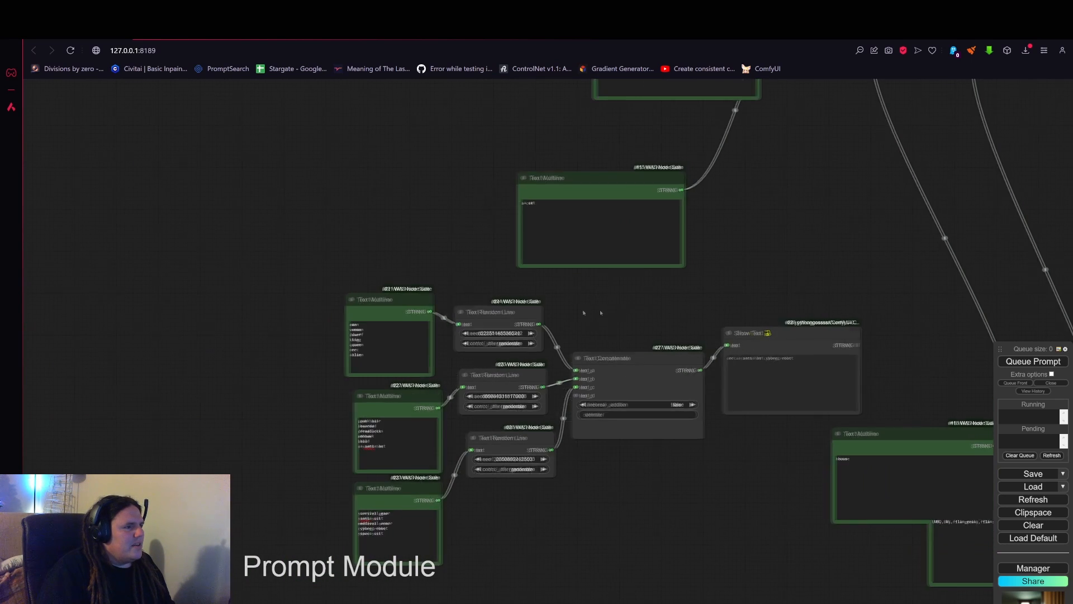
pyautogui.moveTo(586, 313); pyautogui.dragTo(371, 319)
pyautogui.scroll(1, 499, 383)
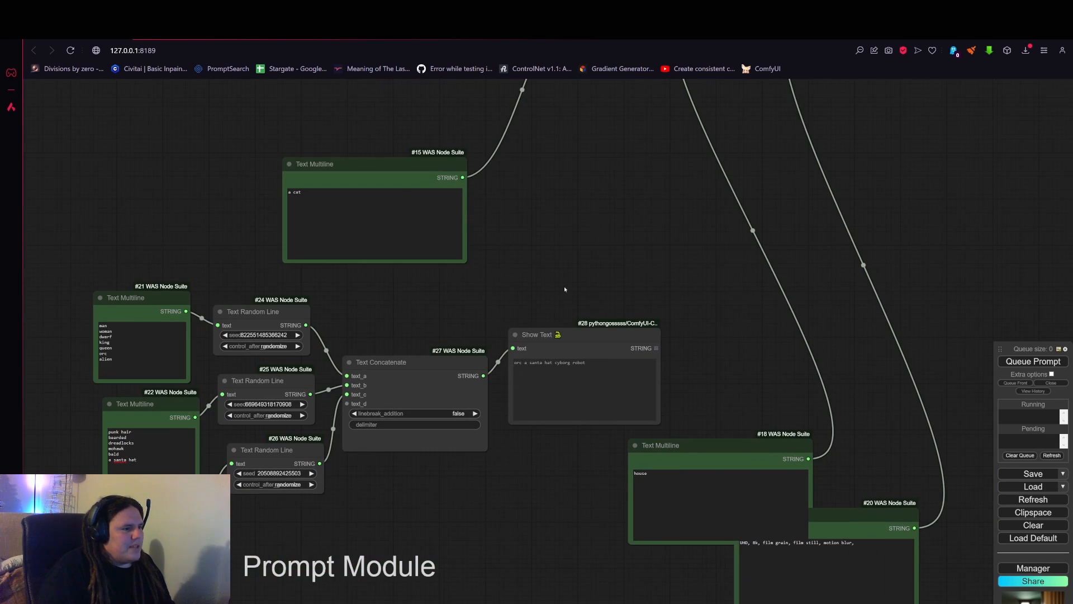
pyautogui.moveTo(519, 287); pyautogui.dragTo(761, 229)
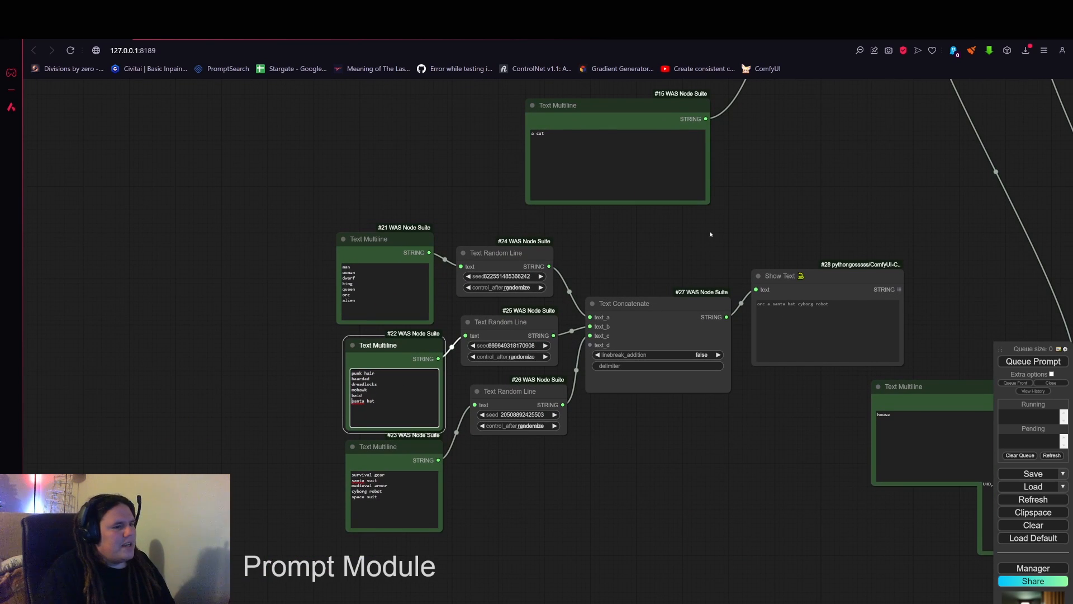
# Reconnect the hairstyle and clothing random lines to text_c and text_d, and move the character list and its Text Random Line node up.
pyautogui.moveTo(709, 233); pyautogui.dragTo(608, 253)
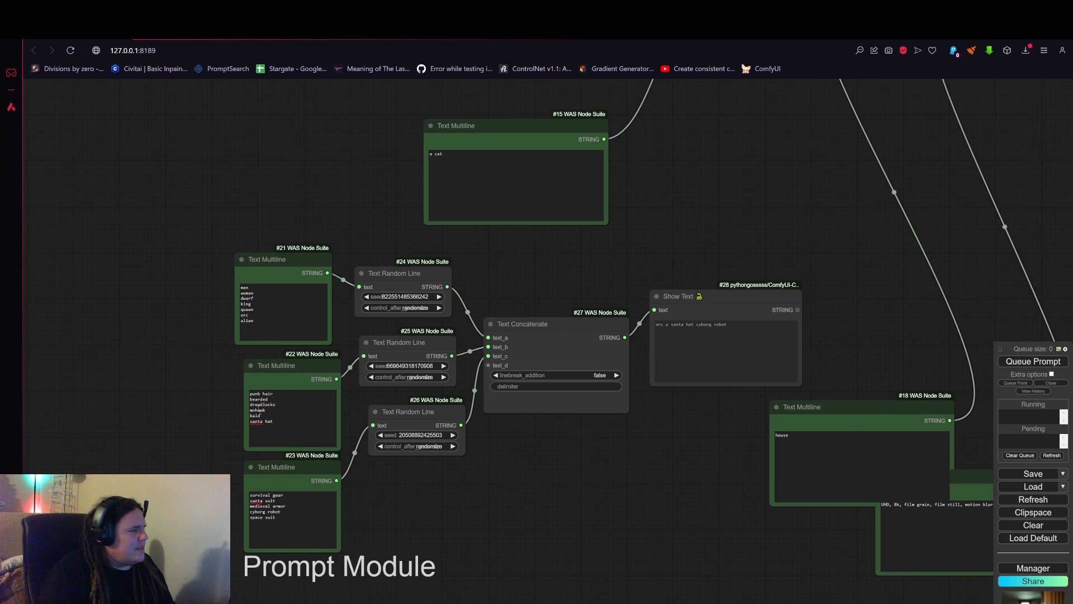
pyautogui.moveTo(532, 450); pyautogui.dragTo(541, 404)
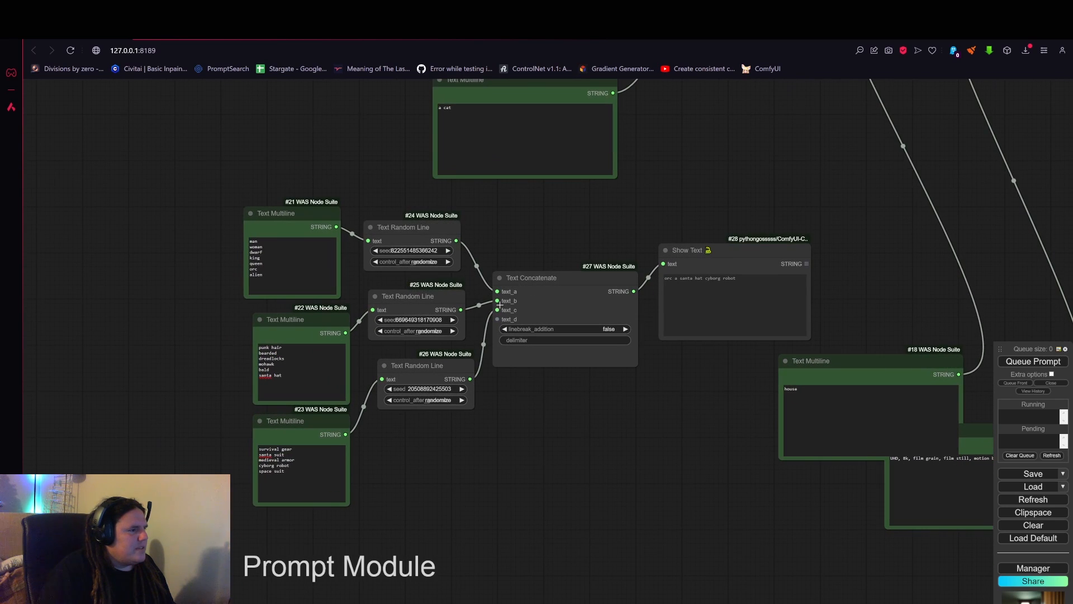
pyautogui.moveTo(497, 309); pyautogui.dragTo(540, 297)
pyautogui.scroll(1, 538, 297)
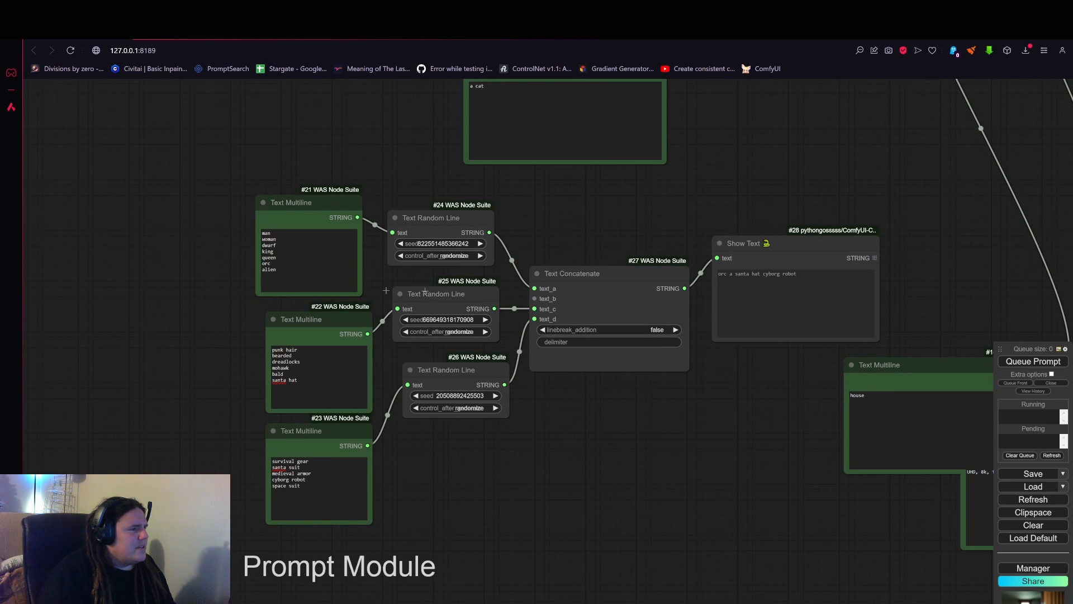
pyautogui.moveTo(331, 200); pyautogui.dragTo(336, 129)
pyautogui.moveTo(432, 274); pyautogui.dragTo(431, 159)
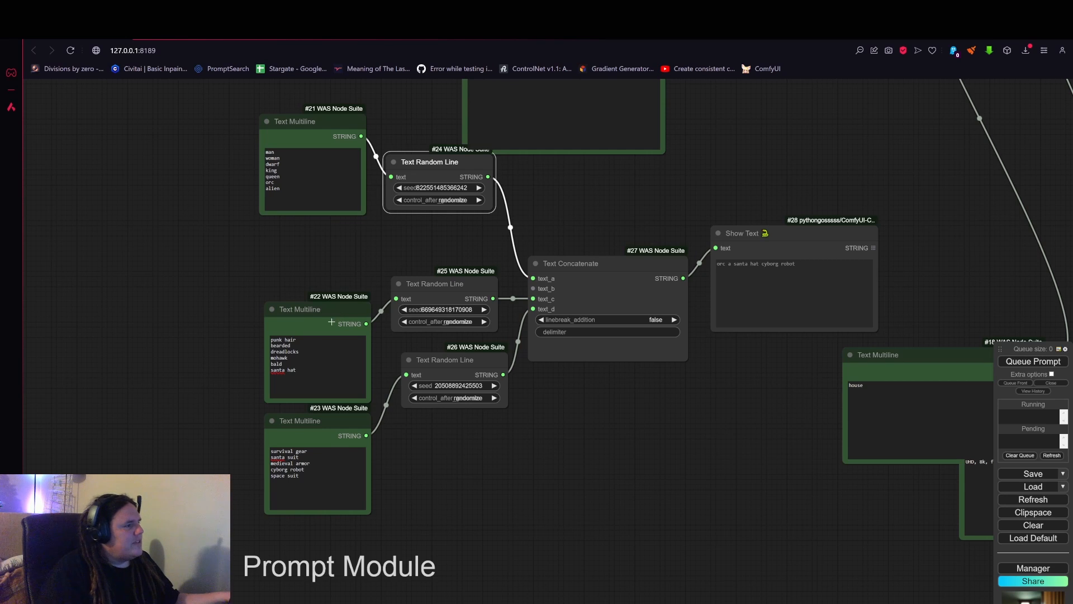
# Duplicate the hairstyle list above the original, replace its text with "wearing", and connect it directly to text_b of Text Concatenate.
pyautogui.keyDown('alt'); pyautogui.moveTo(327, 319); pyautogui.dragTo(314, 228); pyautogui.keyUp('alt')
pyautogui.click(324, 299)
pyautogui.hotkey('ctrl', 'a')
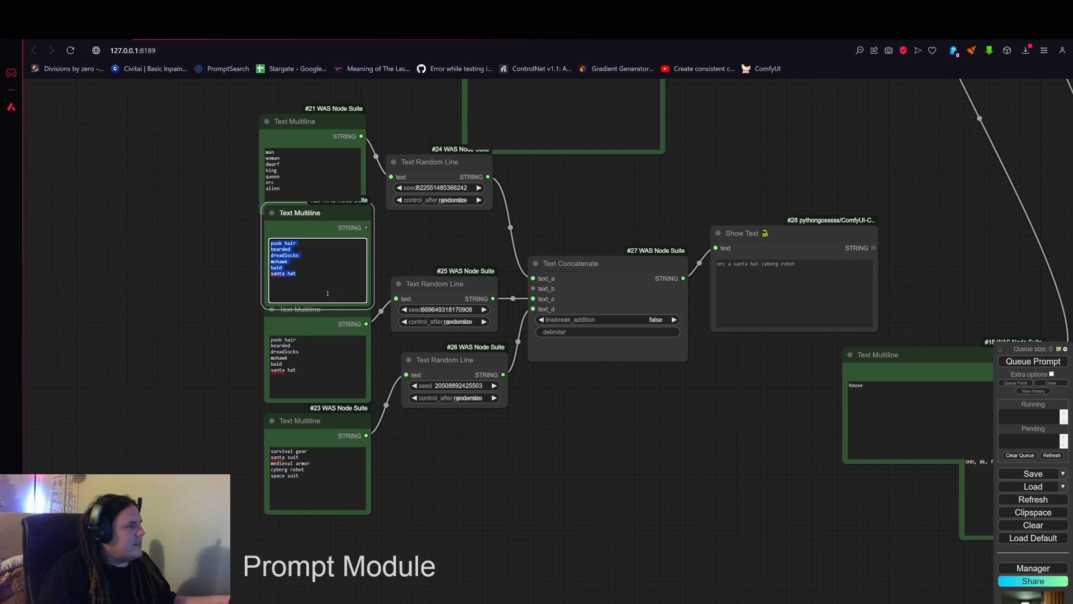
pyautogui.write('wearing')
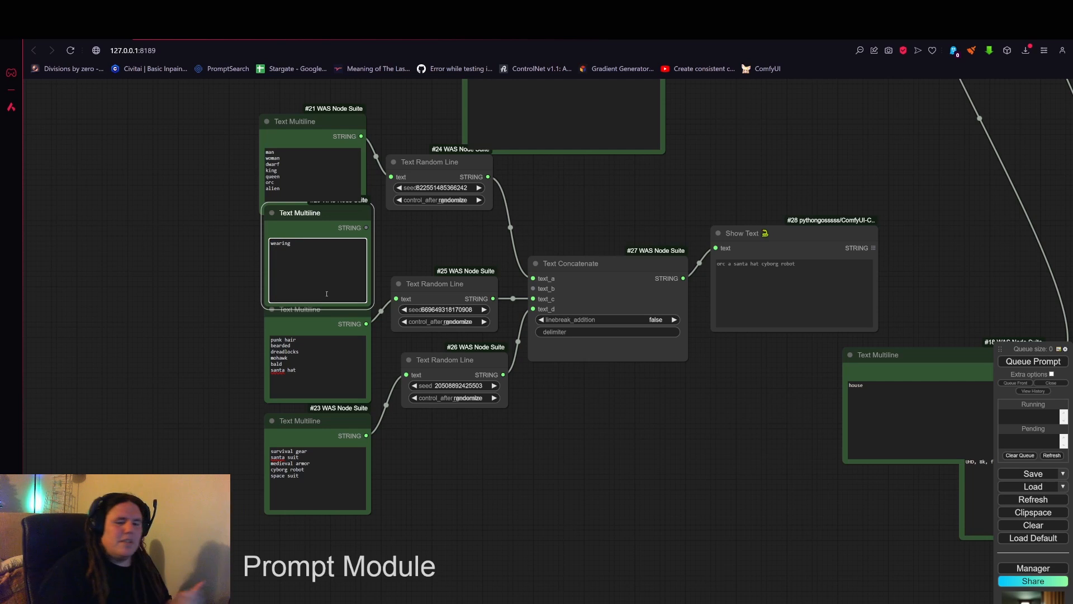
pyautogui.moveTo(368, 222); pyautogui.dragTo(533, 288)
pyautogui.moveTo(320, 120); pyautogui.dragTo(320, 105)
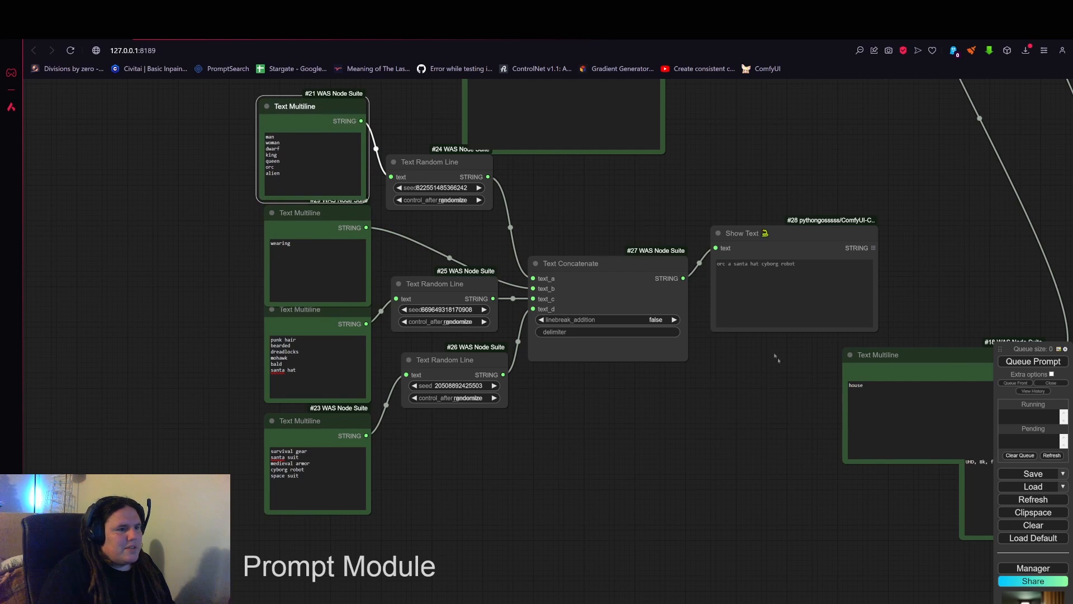
# Run the workflow and check how the combined prompt reads in the Show Text node beside Text Concatenate.
pyautogui.scroll(10, 776, 357)
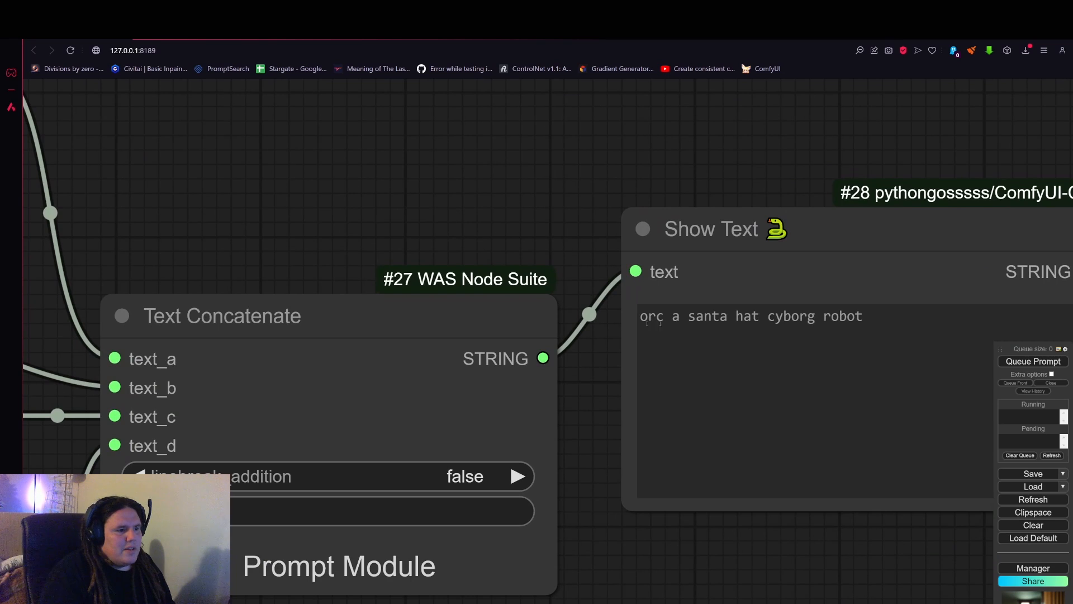
pyautogui.click(1033, 360)
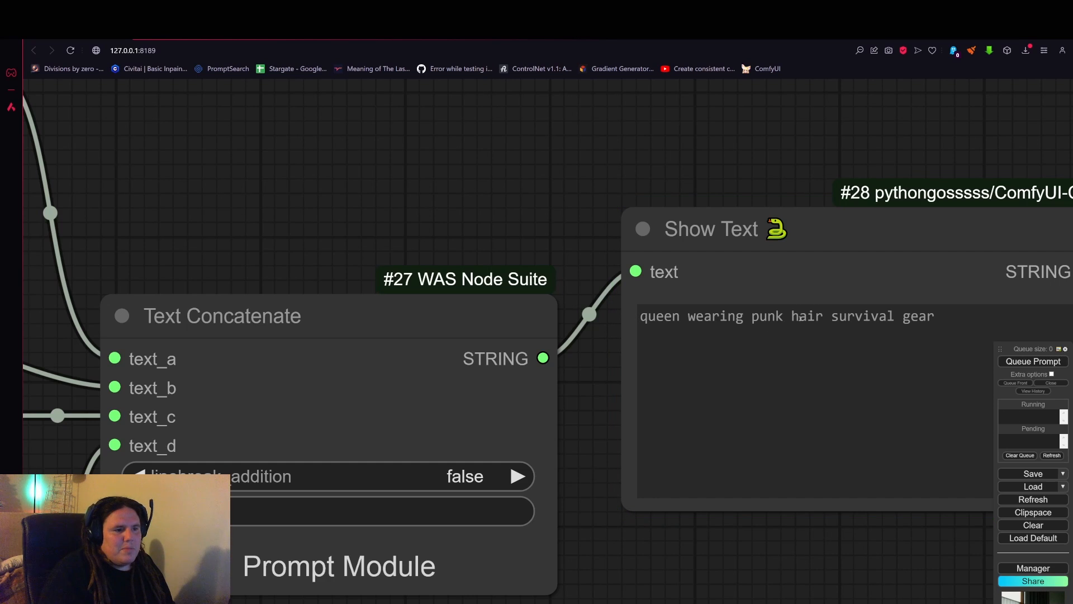
pyautogui.scroll(-10, 559, 274)
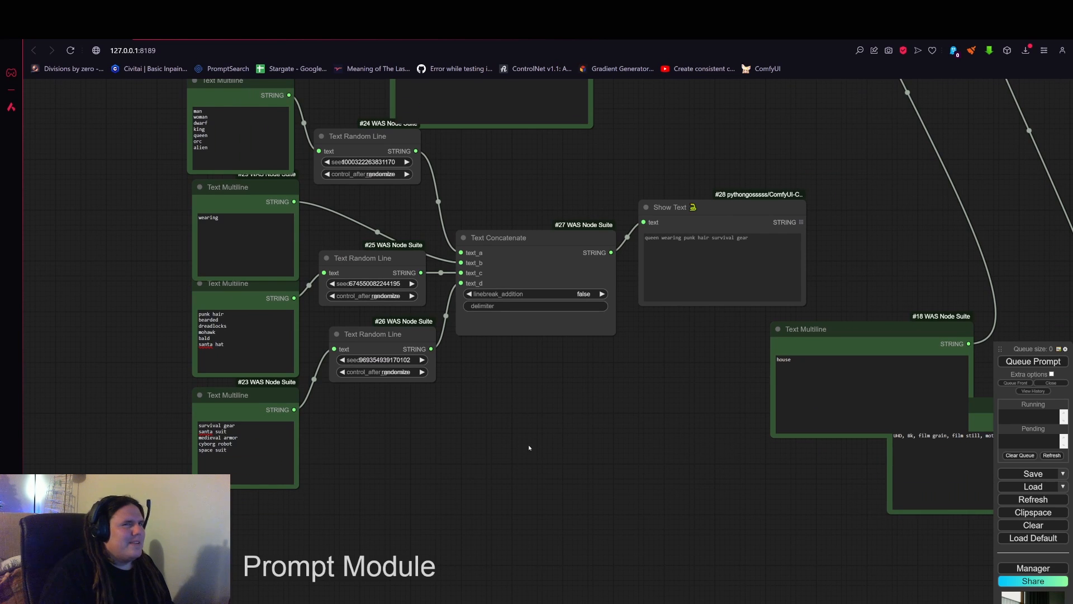
pyautogui.scroll(-3, 545, 171)
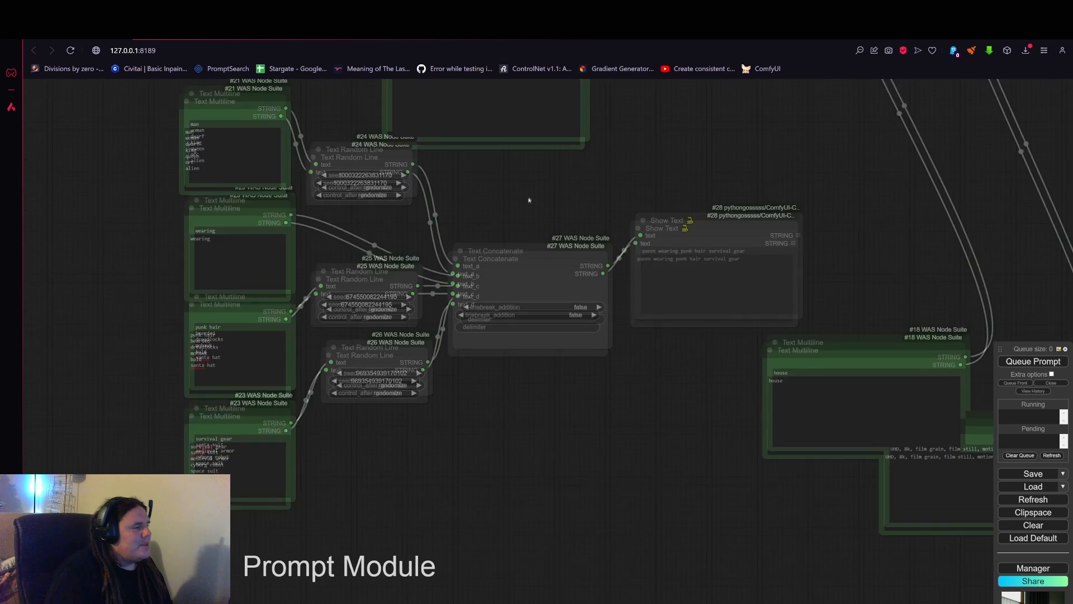
pyautogui.scroll(3, 531, 201)
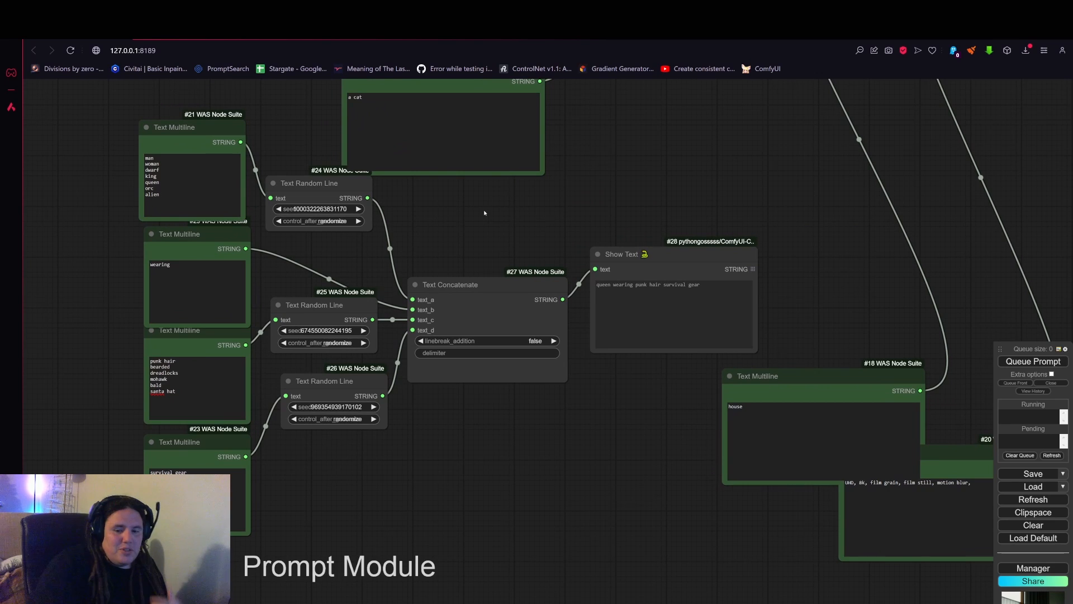
pyautogui.scroll(2, 312, 236)
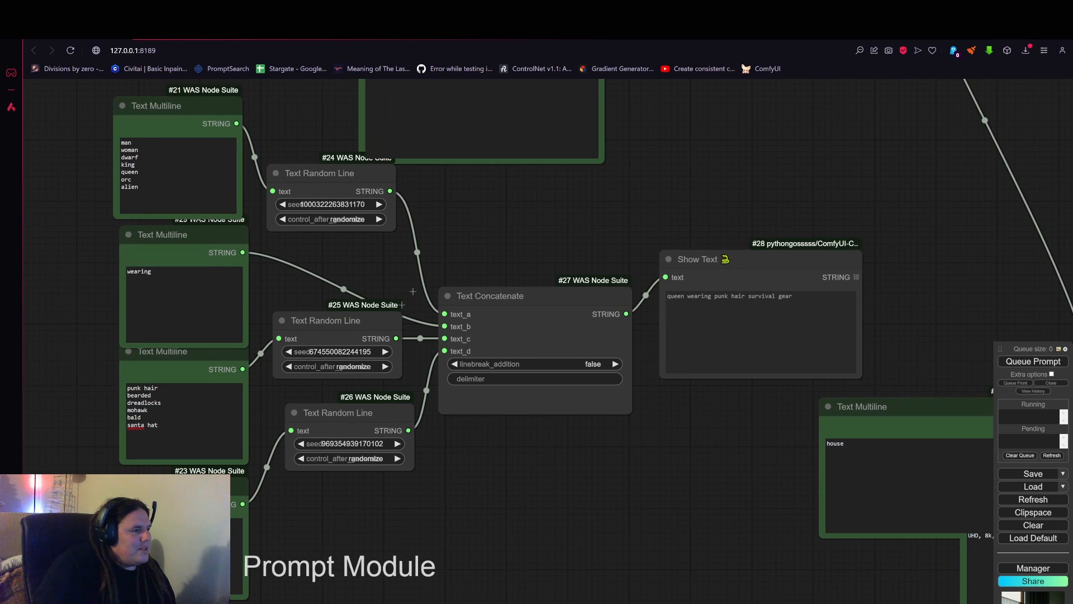
# Tidy the layout by realigning Text Concatenate, the lower two Text Random Line nodes and Show Text.
pyautogui.moveTo(533, 306); pyautogui.dragTo(520, 248)
pyautogui.moveTo(350, 412); pyautogui.dragTo(338, 412)
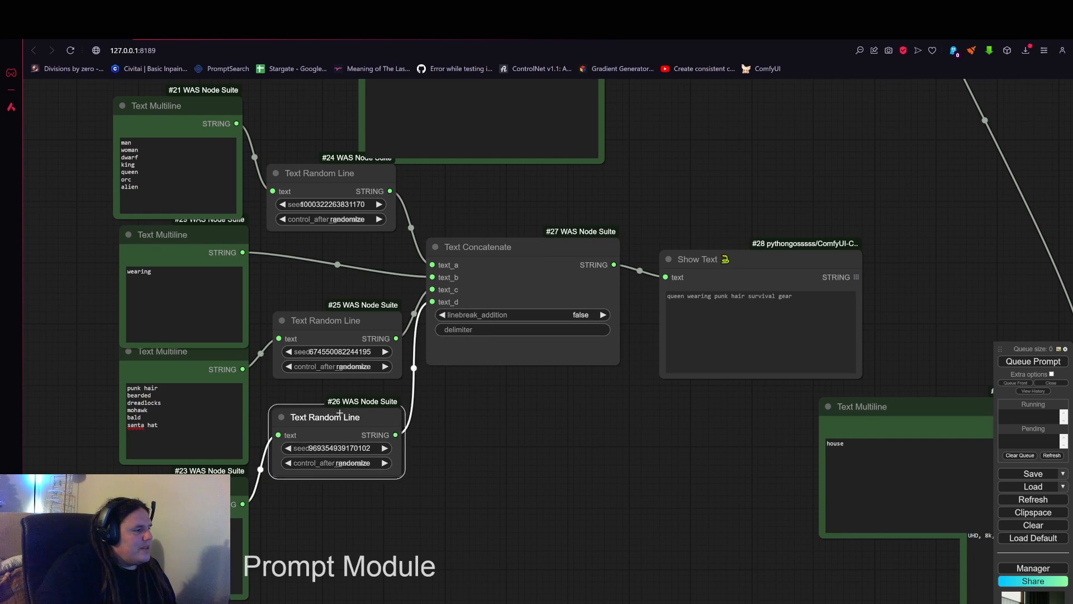
pyautogui.moveTo(336, 331); pyautogui.dragTo(330, 331)
pyautogui.moveTo(742, 256); pyautogui.dragTo(718, 243)
# Connect the Show Text output to the new input of the SSS Replace Text node and delete the "a cat" text node.
pyautogui.scroll(-1, 815, 154)
pyautogui.moveTo(816, 142); pyautogui.dragTo(596, 366)
pyautogui.scroll(-4, 593, 367)
pyautogui.moveTo(586, 331); pyautogui.dragTo(572, 360)
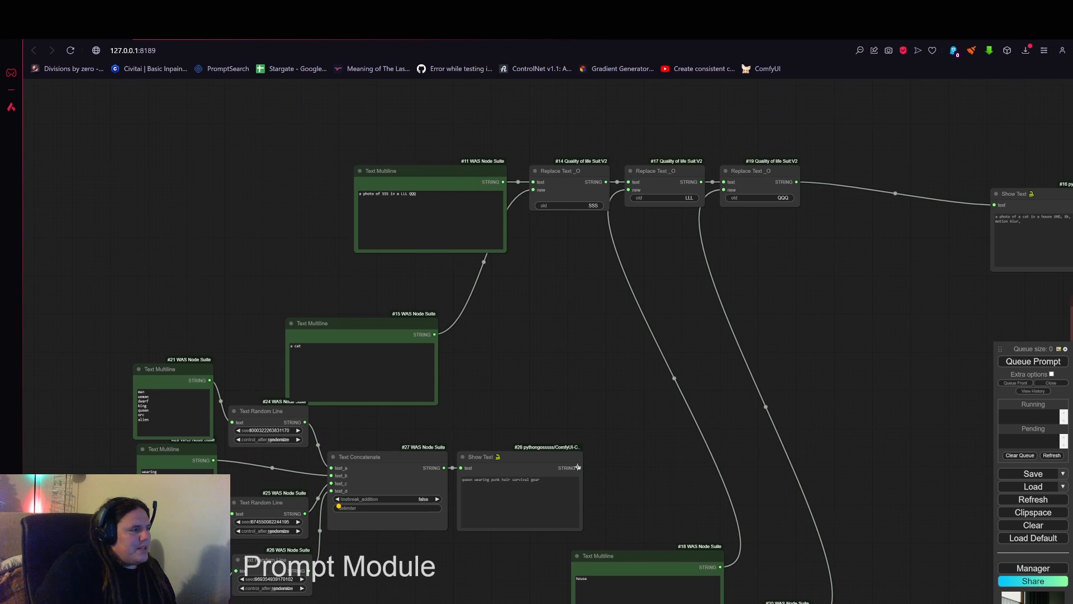
pyautogui.moveTo(578, 467); pyautogui.dragTo(552, 211)
pyautogui.moveTo(385, 332); pyautogui.dragTo(341, 288)
pyautogui.rightClick(341, 289)
pyautogui.click(356, 442)
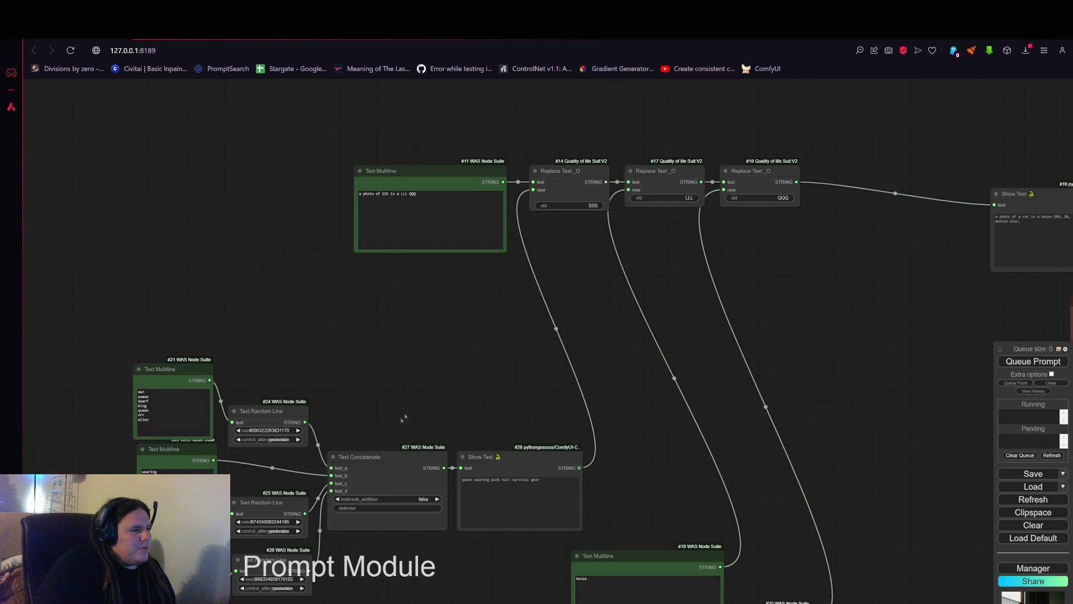
# Run the workflow and check the full prompt in the Show Text node after the QQQ Replace Text node.
pyautogui.moveTo(542, 320); pyautogui.dragTo(673, 224)
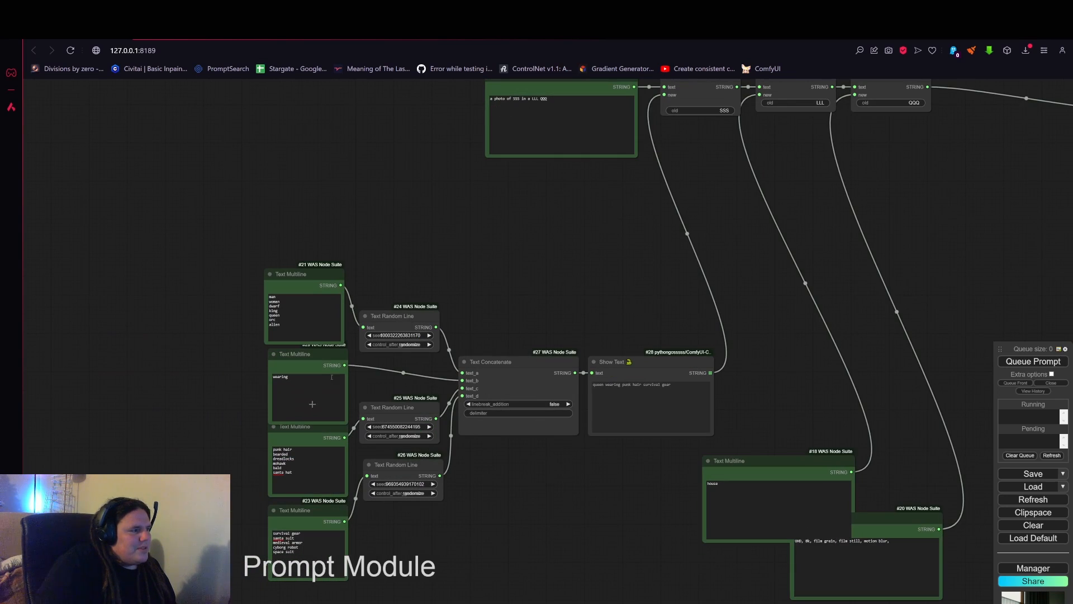
pyautogui.moveTo(488, 264); pyautogui.dragTo(541, 194)
pyautogui.moveTo(693, 258); pyautogui.dragTo(379, 395)
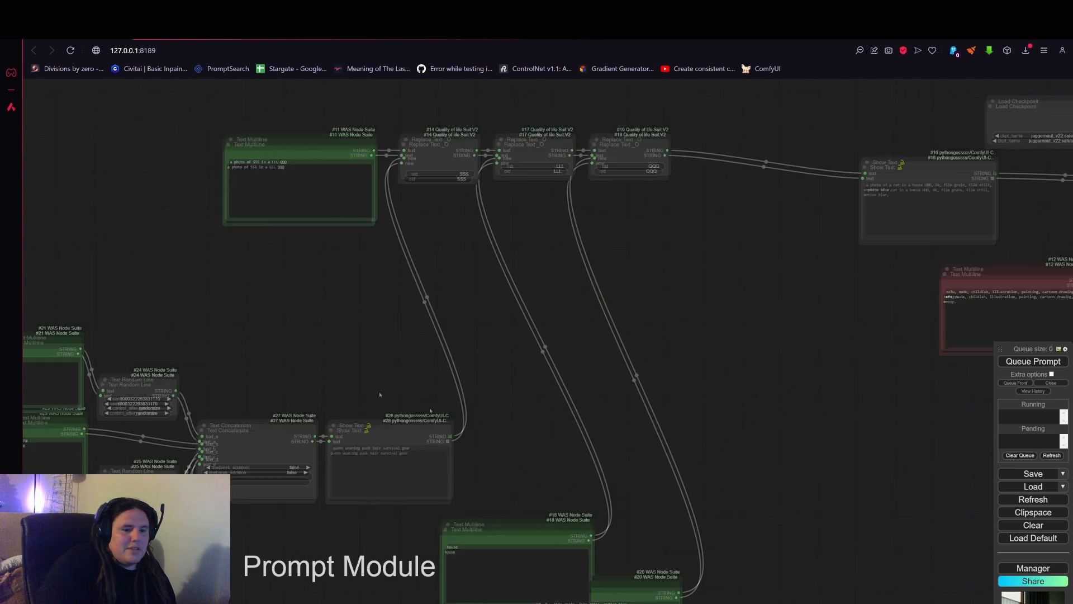
pyautogui.hotkey('ctrl', 'Return')
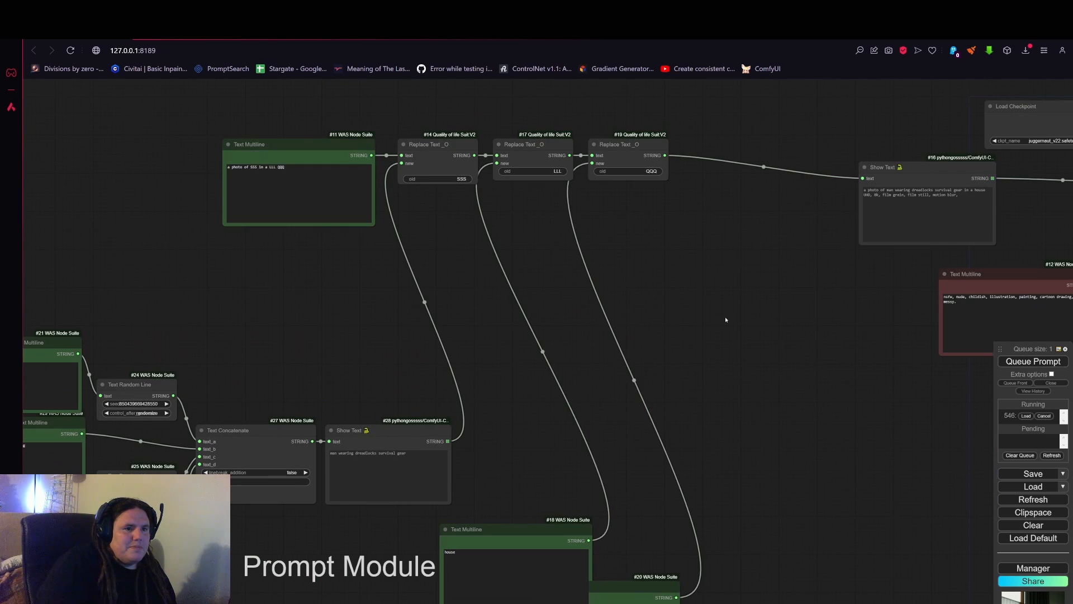
pyautogui.moveTo(729, 317); pyautogui.dragTo(510, 407)
pyautogui.scroll(5, 698, 278)
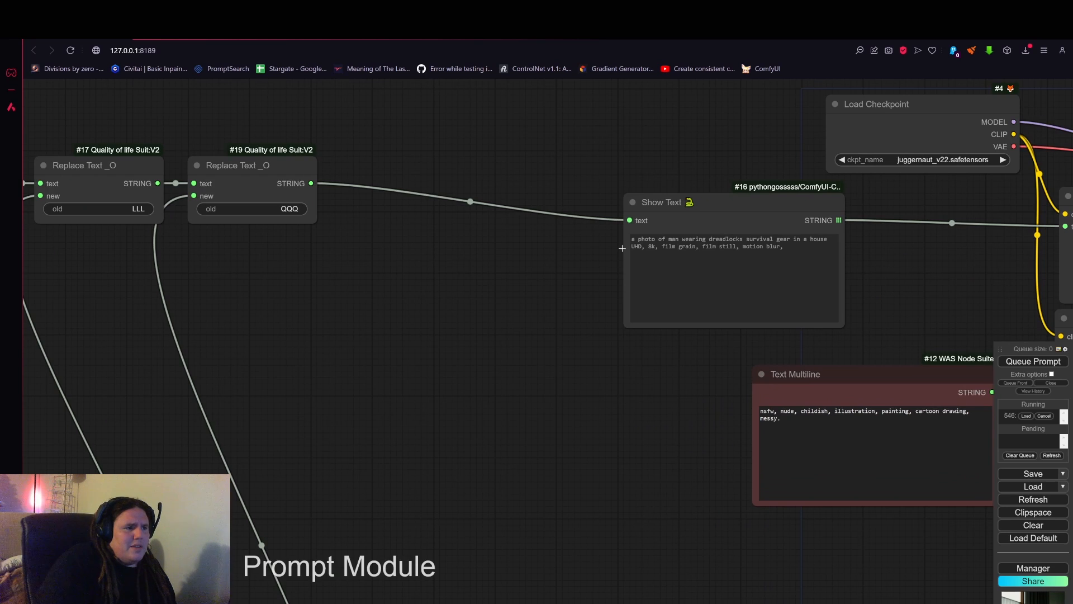
# Compare the prompt in the Show Text node after the QQQ Replace Text node with the generated picture in Preview Image.
pyautogui.scroll(-3, 427, 350)
pyautogui.scroll(8, 444, 323)
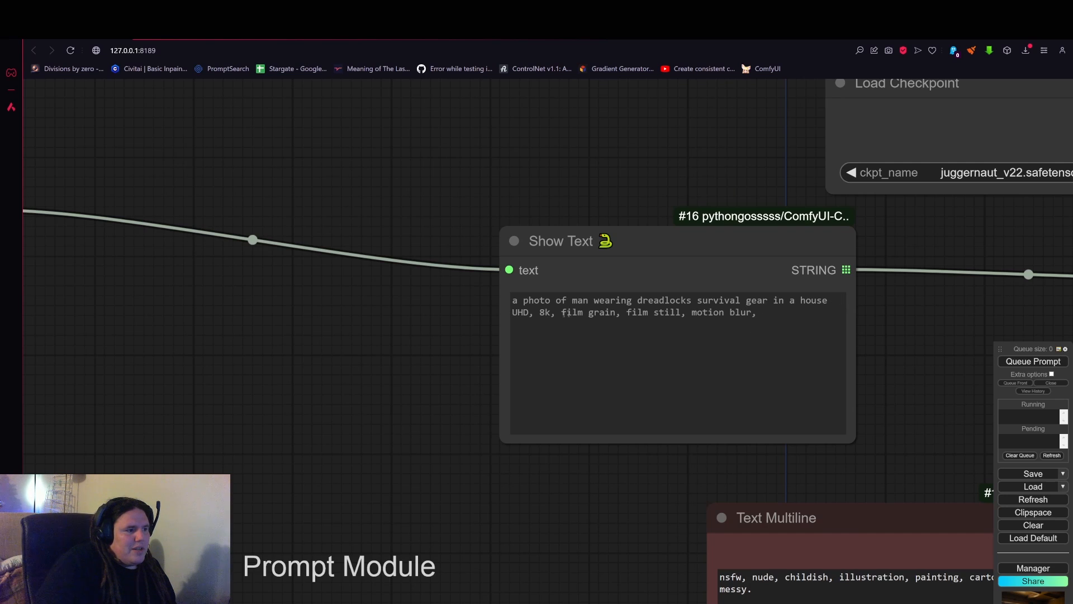
pyautogui.scroll(-3, 873, 367)
pyautogui.moveTo(909, 340); pyautogui.dragTo(430, 298)
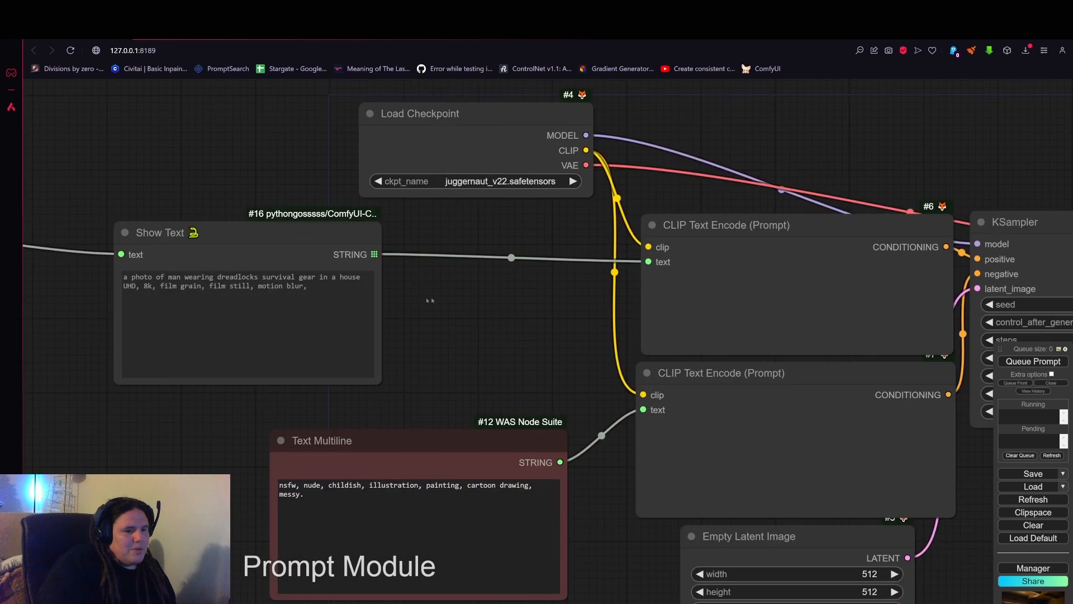
pyautogui.scroll(-8, 555, 302)
pyautogui.moveTo(824, 435); pyautogui.dragTo(444, 425)
pyautogui.scroll(7, 695, 418)
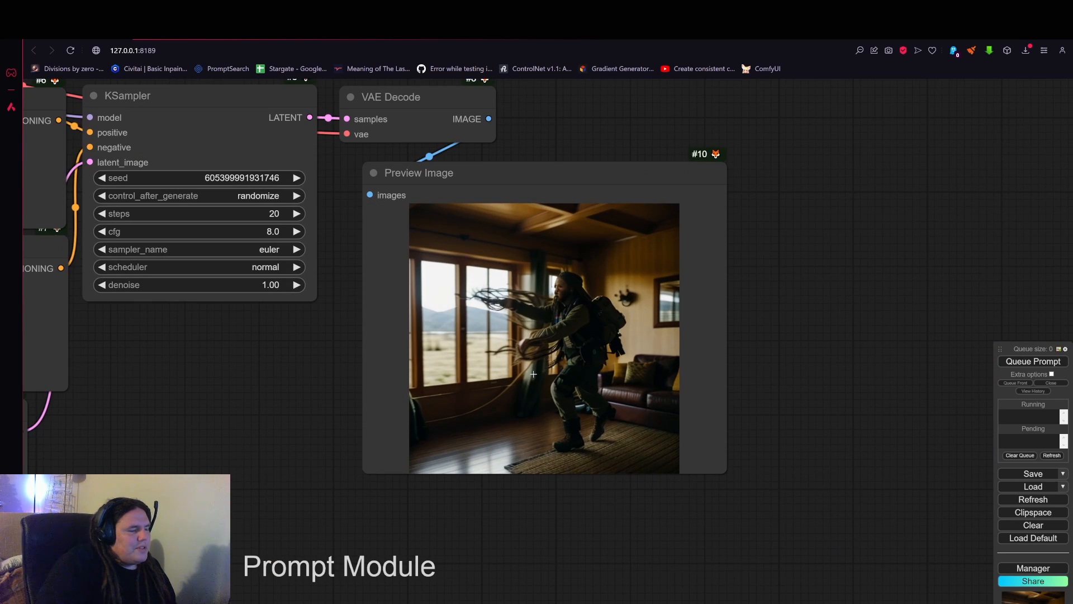
pyautogui.scroll(3, 533, 373)
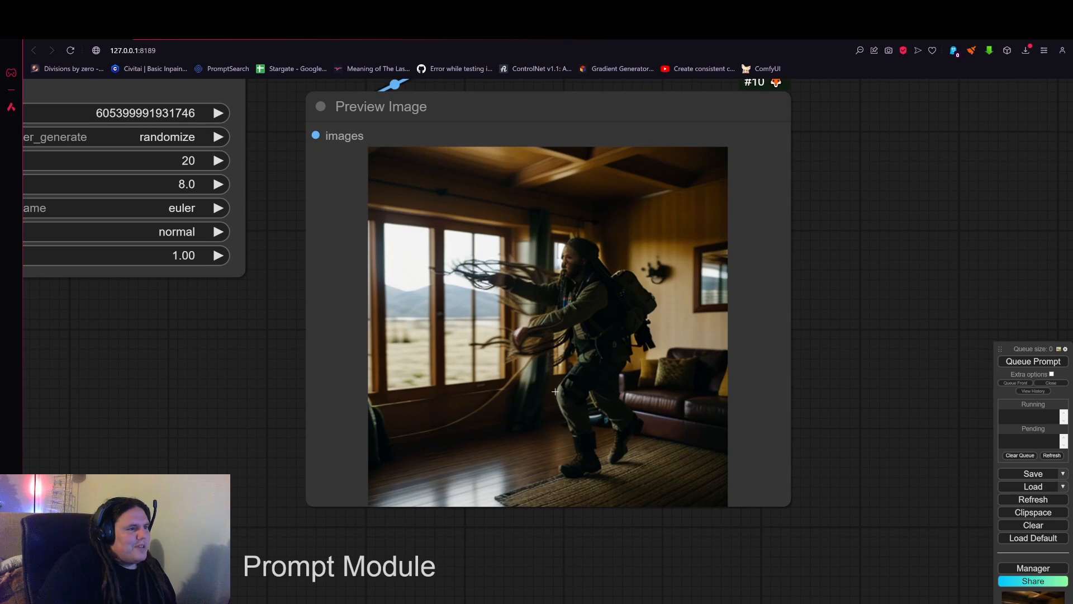
# Run the workflow again and check the new picture in the Preview Image node.
pyautogui.scroll(-10, 554, 384)
pyautogui.moveTo(186, 513); pyautogui.dragTo(708, 441)
pyautogui.scroll(-2, 632, 445)
pyautogui.moveTo(375, 416); pyautogui.dragTo(478, 447)
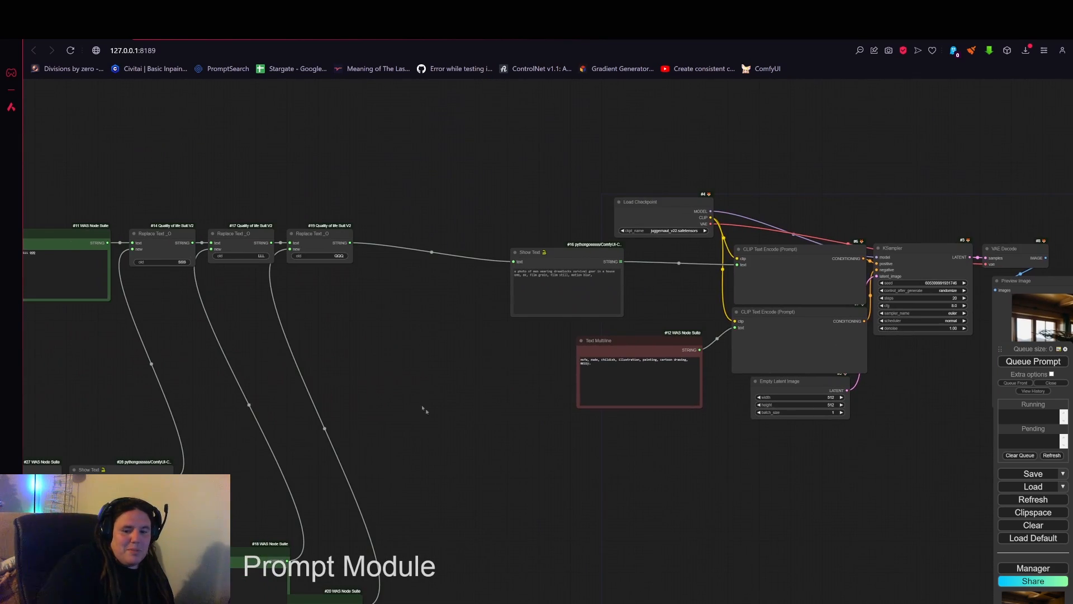
pyautogui.moveTo(423, 410); pyautogui.dragTo(735, 261)
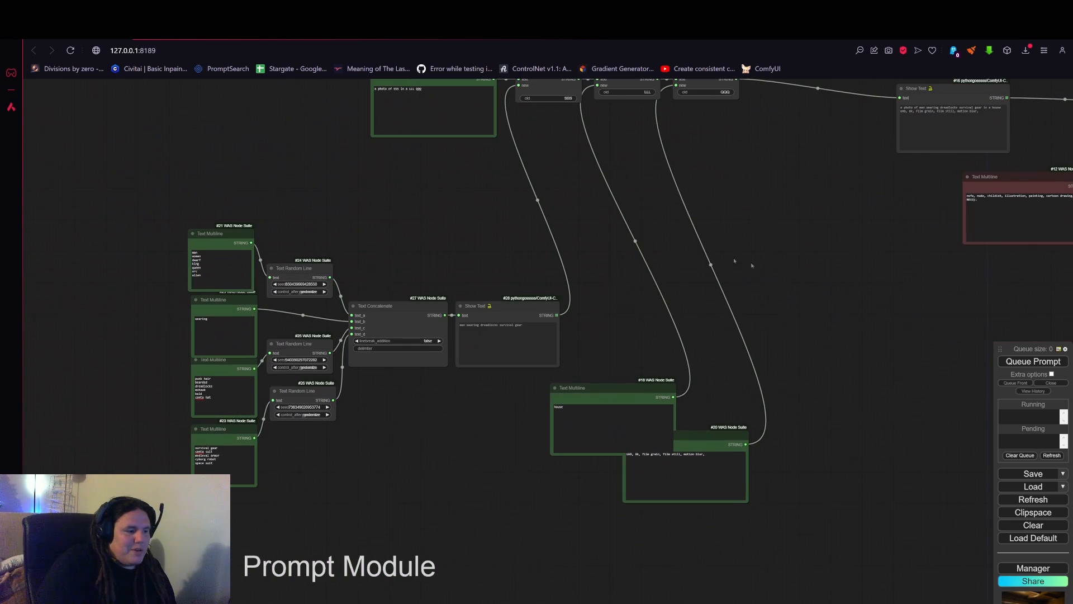
pyautogui.hotkey('ctrl', 'Return')
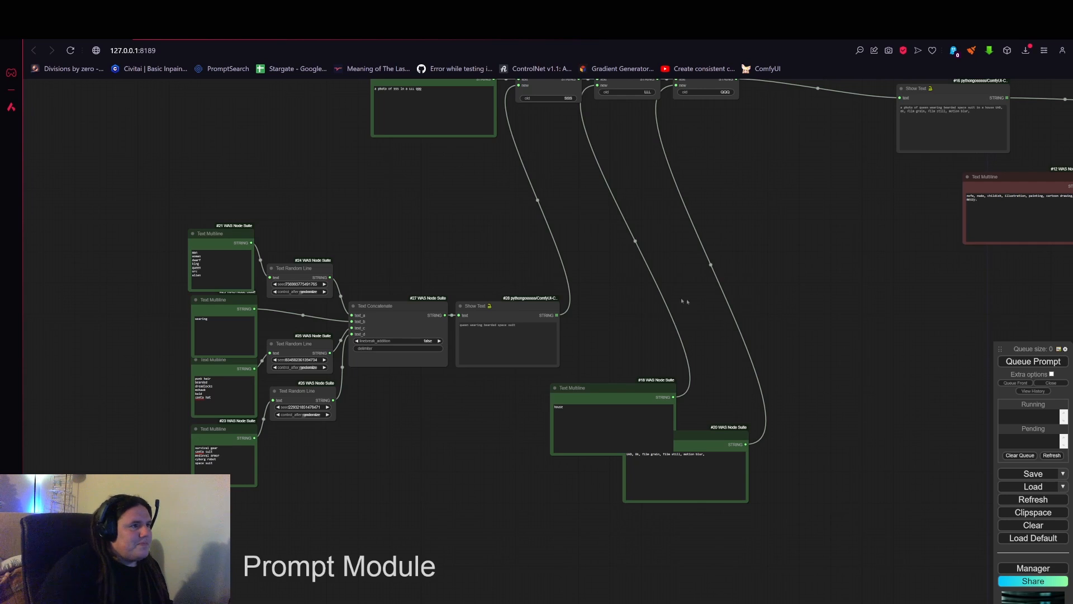
pyautogui.scroll(-3, 681, 299)
pyautogui.moveTo(874, 286); pyautogui.dragTo(312, 357)
pyautogui.moveTo(633, 408); pyautogui.dragTo(575, 398)
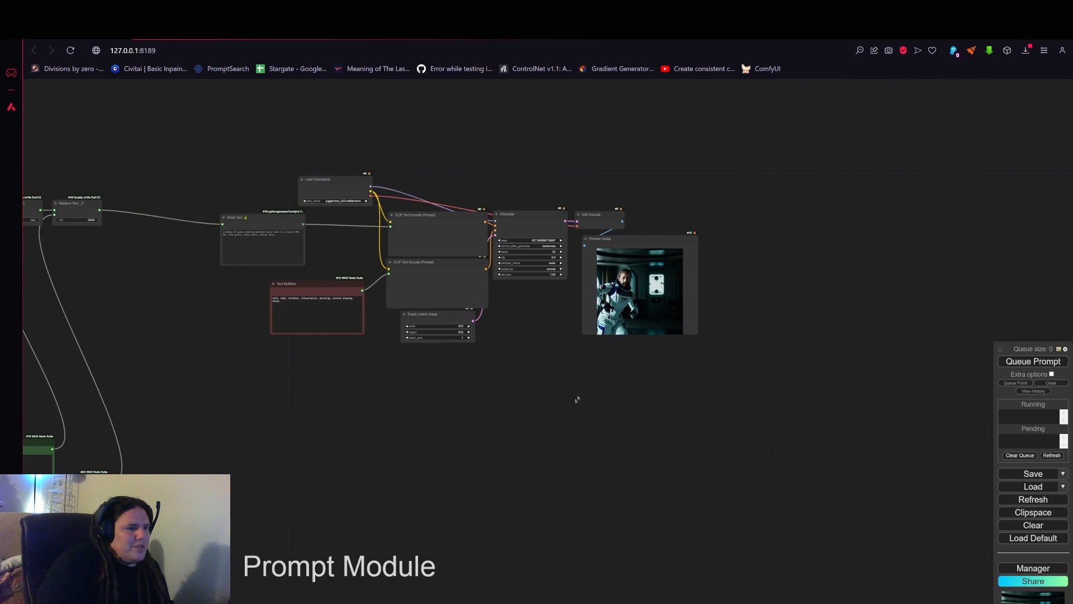
# Shift the main prompt Text Multiline and SSS Replace Text nodes left, leaving a gap before the LLL Replace Text node.
pyautogui.scroll(8, 575, 397)
pyautogui.moveTo(371, 450); pyautogui.dragTo(556, 436)
pyautogui.moveTo(349, 462); pyautogui.dragTo(767, 434)
pyautogui.moveTo(492, 433); pyautogui.dragTo(674, 417)
pyautogui.moveTo(260, 343); pyautogui.dragTo(609, 395)
pyautogui.scroll(-4, 609, 395)
pyautogui.moveTo(315, 260); pyautogui.dragTo(515, 341)
pyautogui.moveTo(361, 378); pyautogui.dragTo(606, 369)
pyautogui.scroll(-2, 606, 369)
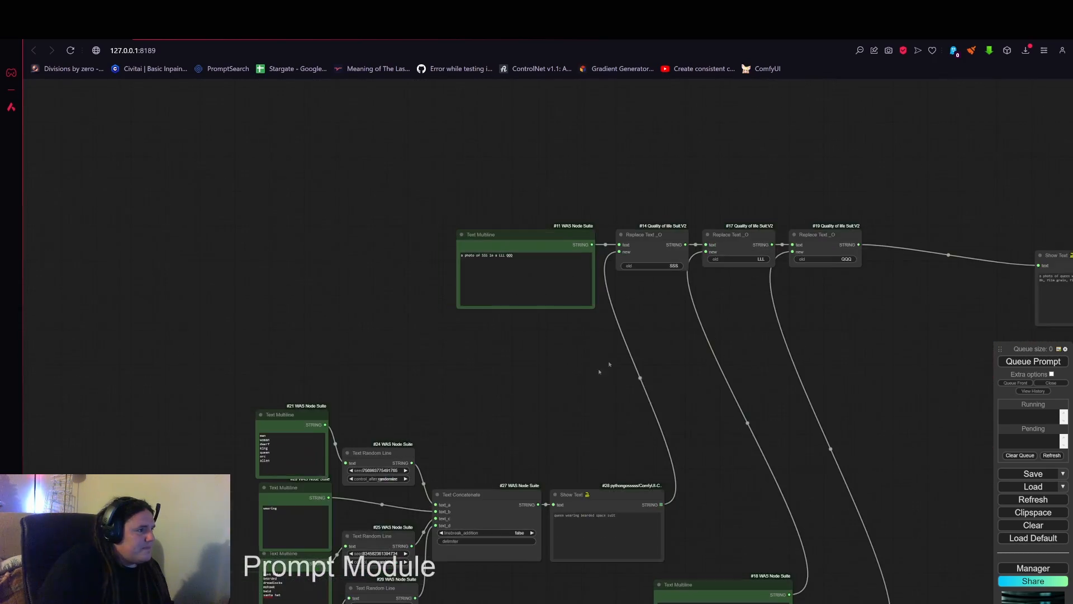
pyautogui.moveTo(513, 248); pyautogui.dragTo(320, 330)
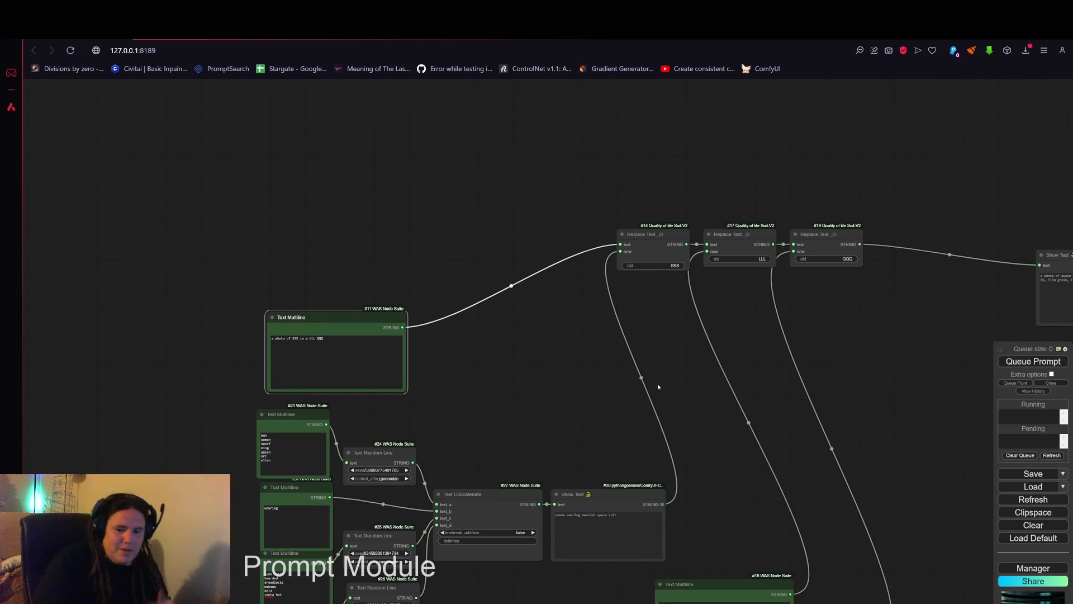
pyautogui.moveTo(726, 367); pyautogui.dragTo(574, 268)
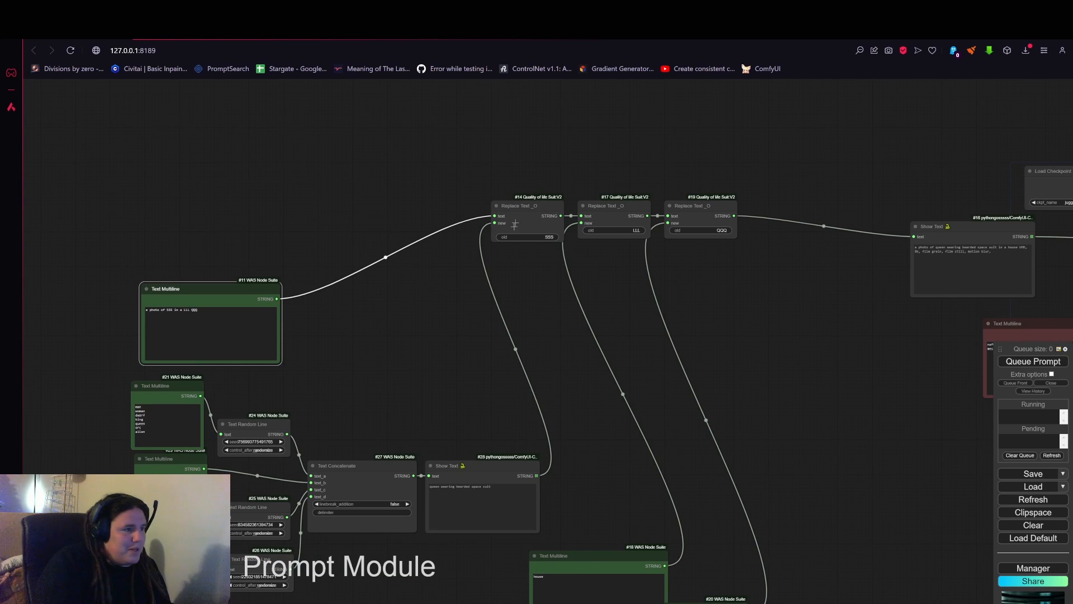
pyautogui.moveTo(523, 217); pyautogui.dragTo(489, 306)
pyautogui.moveTo(326, 253); pyautogui.dragTo(229, 222)
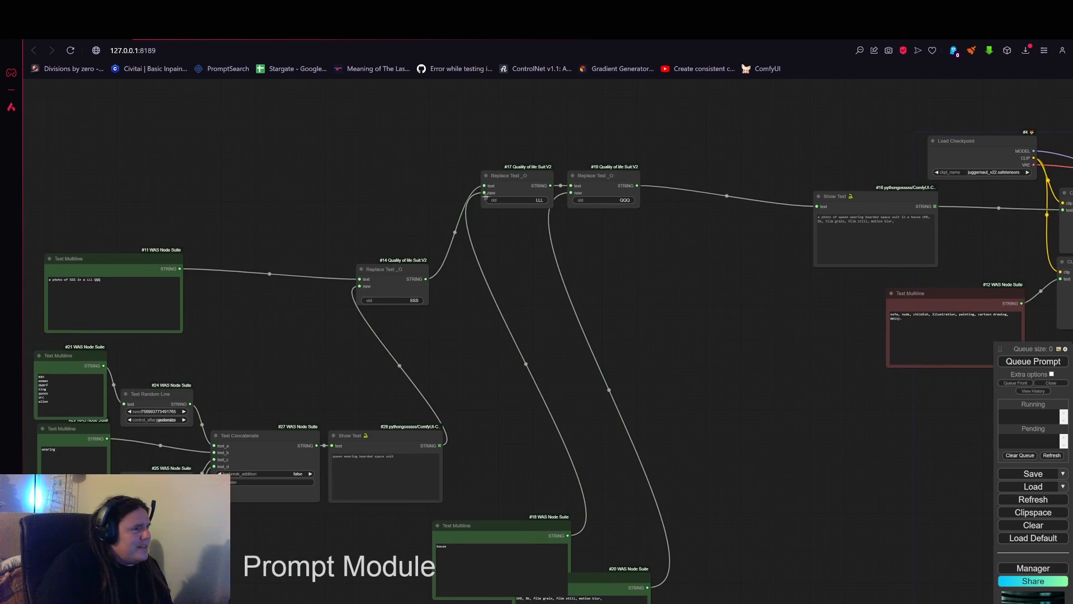
pyautogui.moveTo(417, 273); pyautogui.dragTo(369, 172)
pyautogui.moveTo(151, 254); pyautogui.dragTo(243, 175)
# Move the "UHD, 8k" and "house" Text Multiline nodes apart and shift the SSS Replace Text node slightly toward the LLL one.
pyautogui.moveTo(579, 516); pyautogui.dragTo(540, 386)
pyautogui.moveTo(576, 455); pyautogui.dragTo(850, 478)
pyautogui.moveTo(635, 327); pyautogui.dragTo(592, 400)
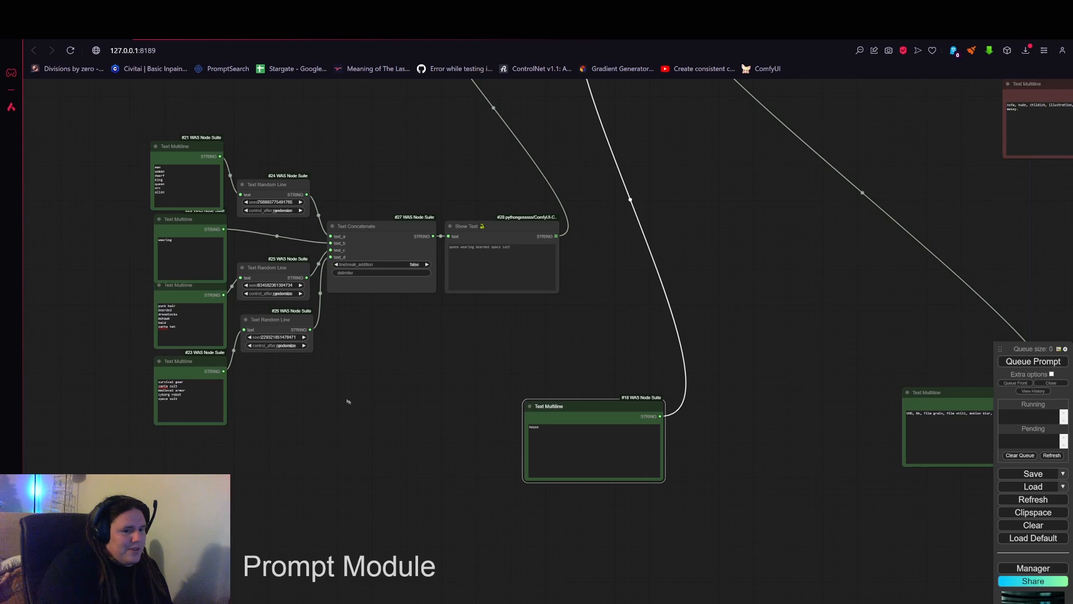
pyautogui.moveTo(402, 416); pyautogui.dragTo(461, 357)
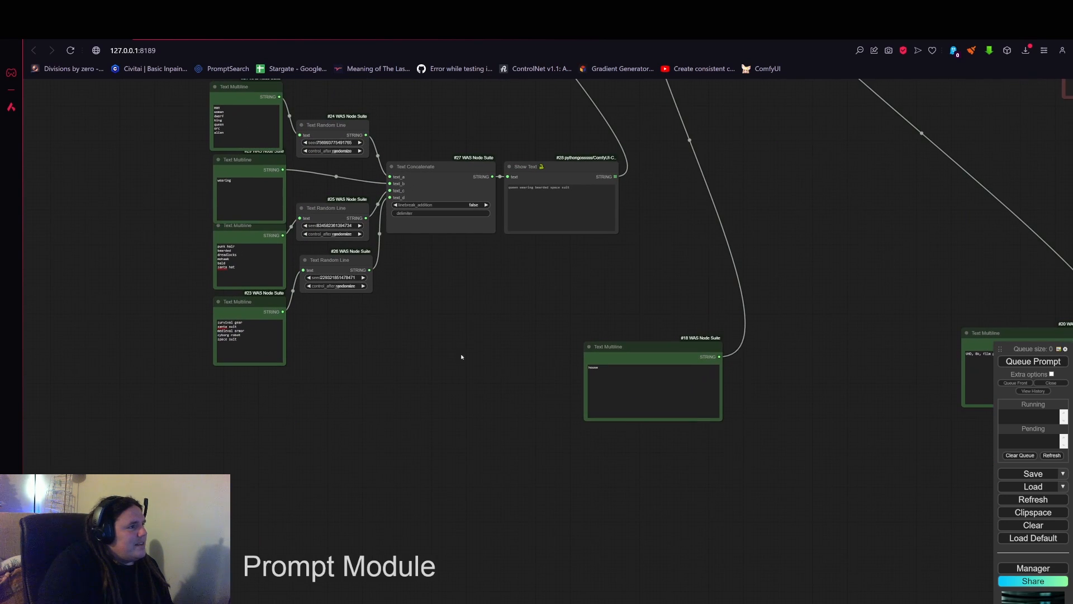
pyautogui.moveTo(674, 325); pyautogui.dragTo(662, 449)
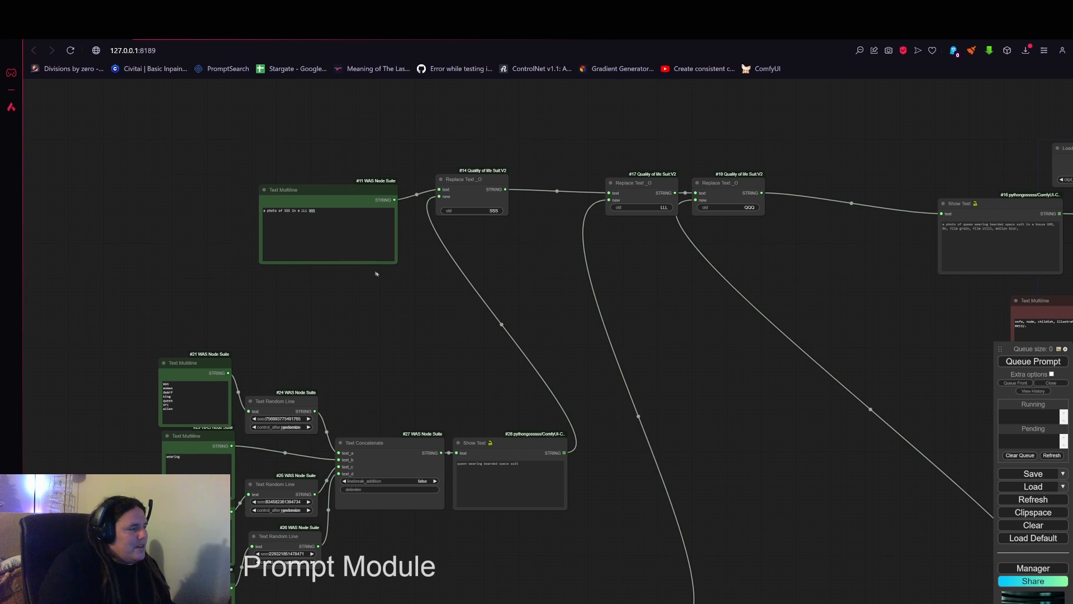
pyautogui.moveTo(465, 193); pyautogui.dragTo(510, 200)
# Examine the SSS Replace Text node and the text lists and Text Random Line nodes that feed Text Concatenate.
pyautogui.scroll(8, 535, 207)
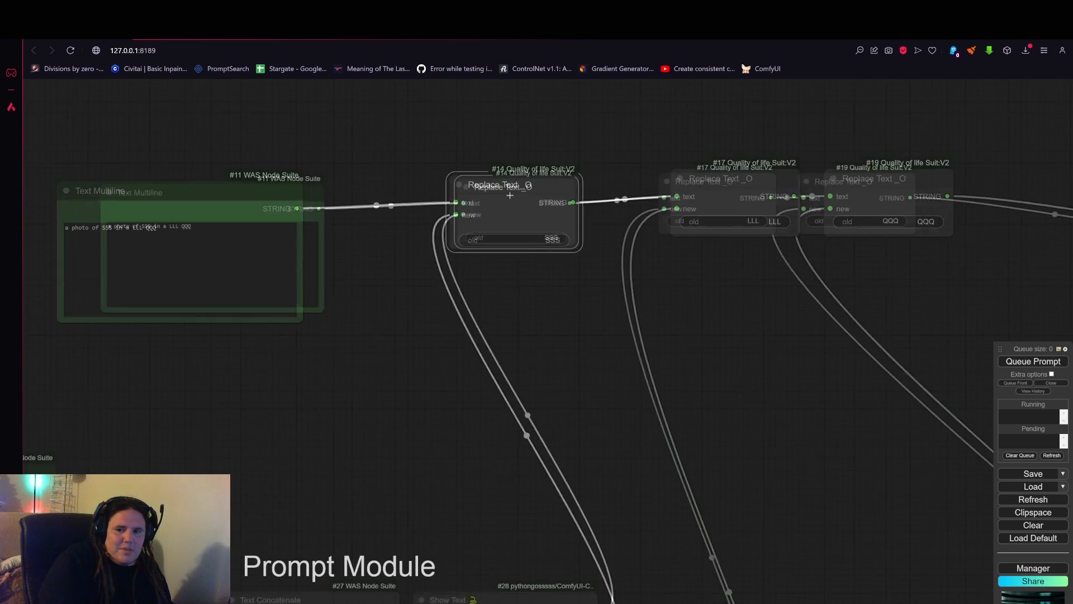
pyautogui.scroll(-5, 531, 262)
pyautogui.moveTo(528, 505); pyautogui.dragTo(577, 385)
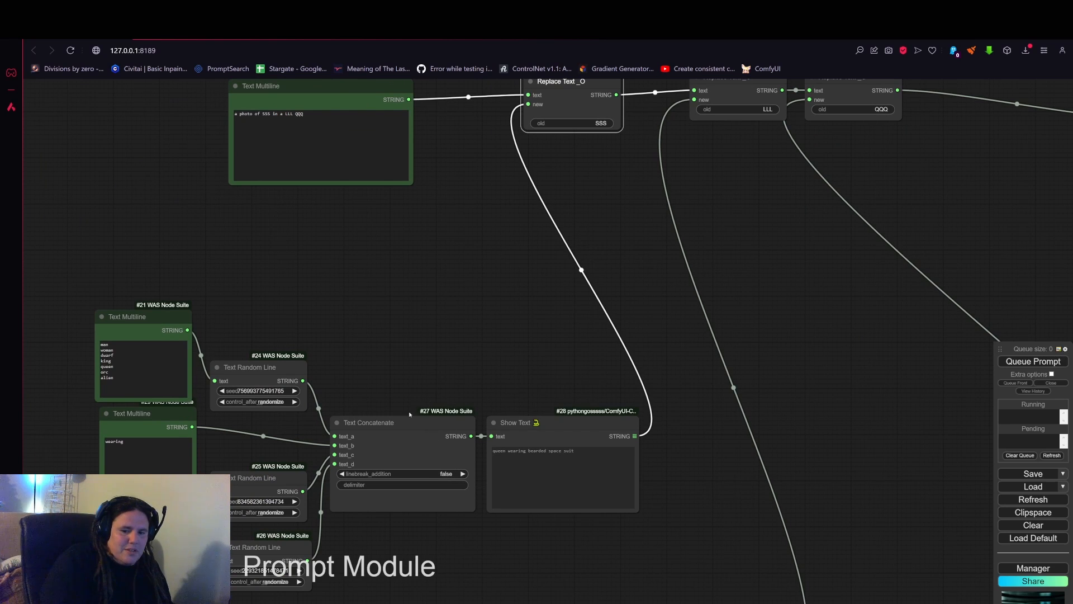
pyautogui.moveTo(431, 383); pyautogui.dragTo(516, 254)
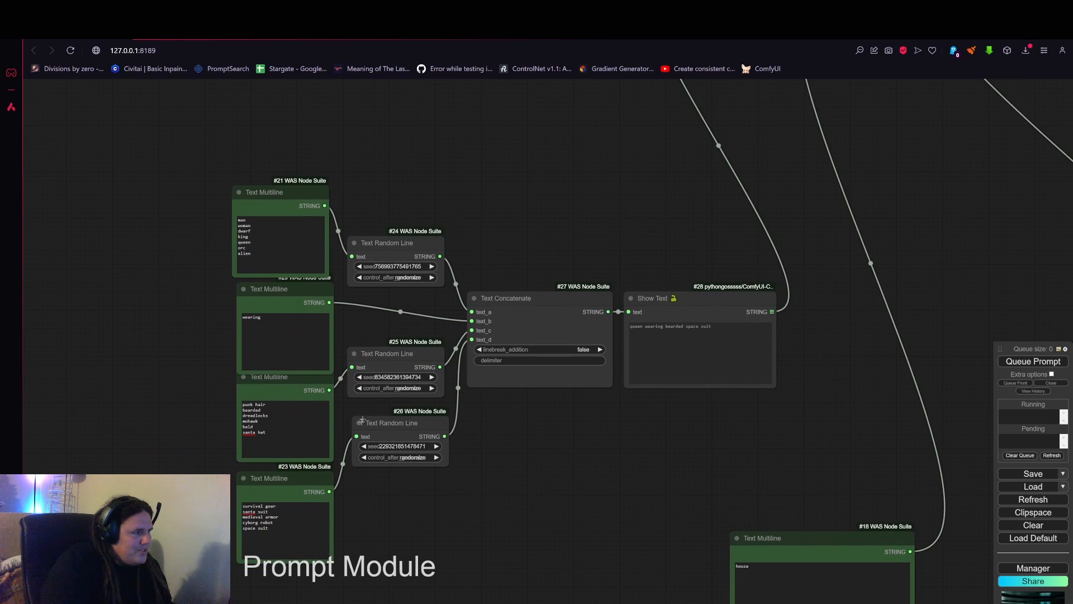
pyautogui.scroll(1, 298, 379)
pyautogui.scroll(5, 299, 379)
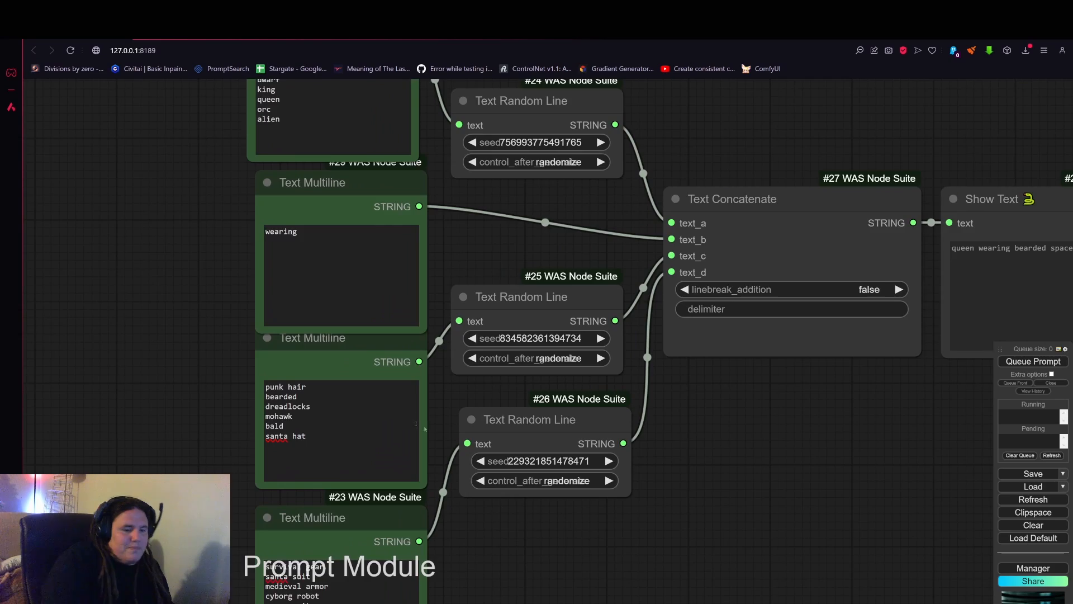
pyautogui.scroll(-5, 306, 385)
# Move the "house" Text Multiline node closer to the clothing list and add temple on a new line below house.
pyautogui.moveTo(587, 357); pyautogui.dragTo(623, 219)
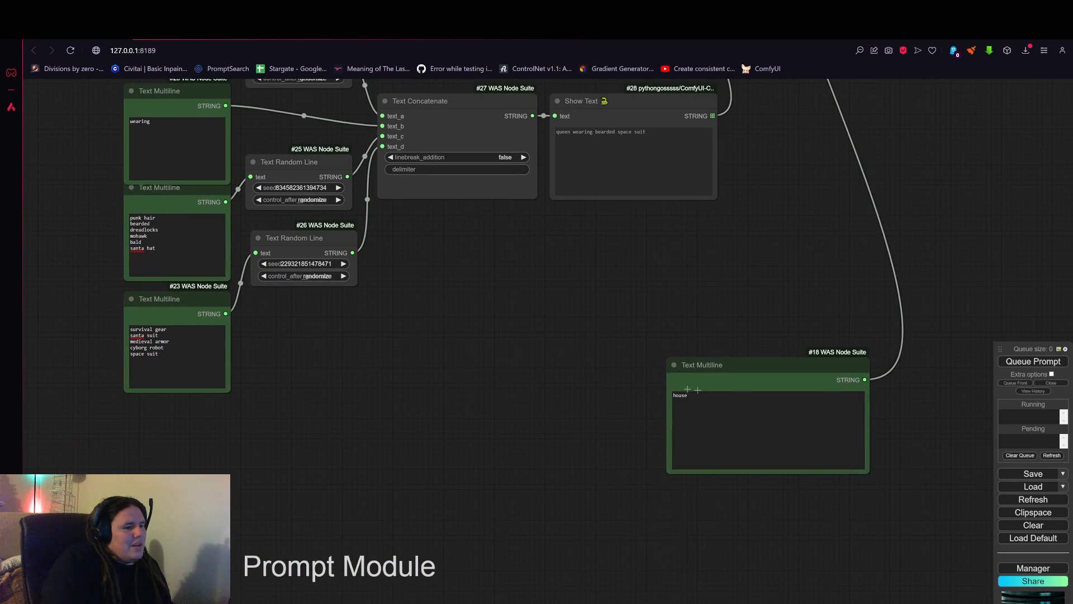
pyautogui.moveTo(743, 367); pyautogui.dragTo(469, 372)
pyautogui.moveTo(669, 460); pyautogui.dragTo(783, 367)
pyautogui.click(575, 329)
pyautogui.hotkey('ctrl', 'a')
pyautogui.write('h')
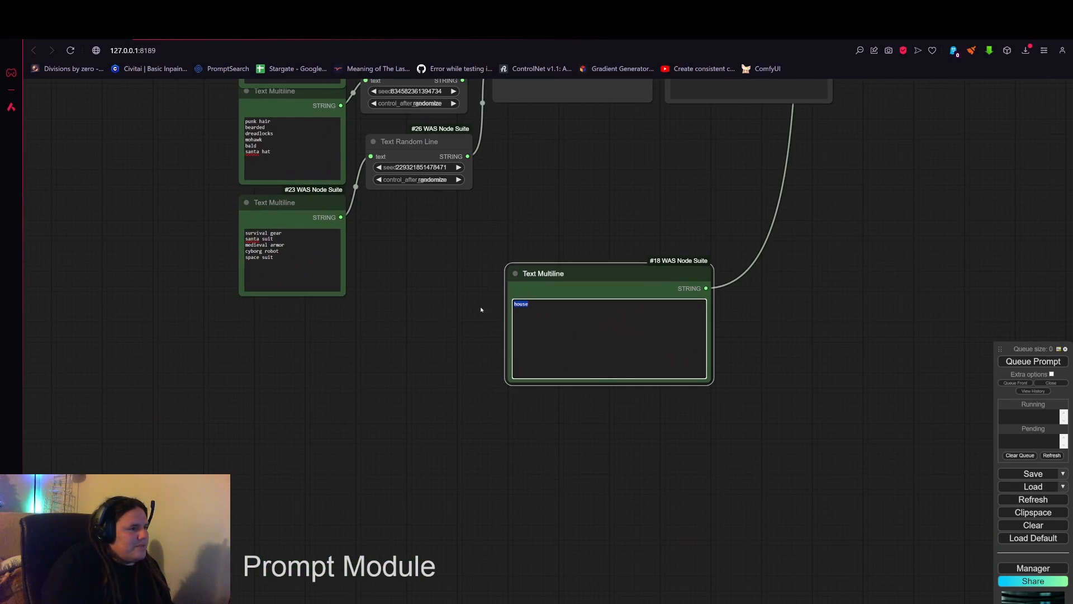
pyautogui.write('ouse ten')
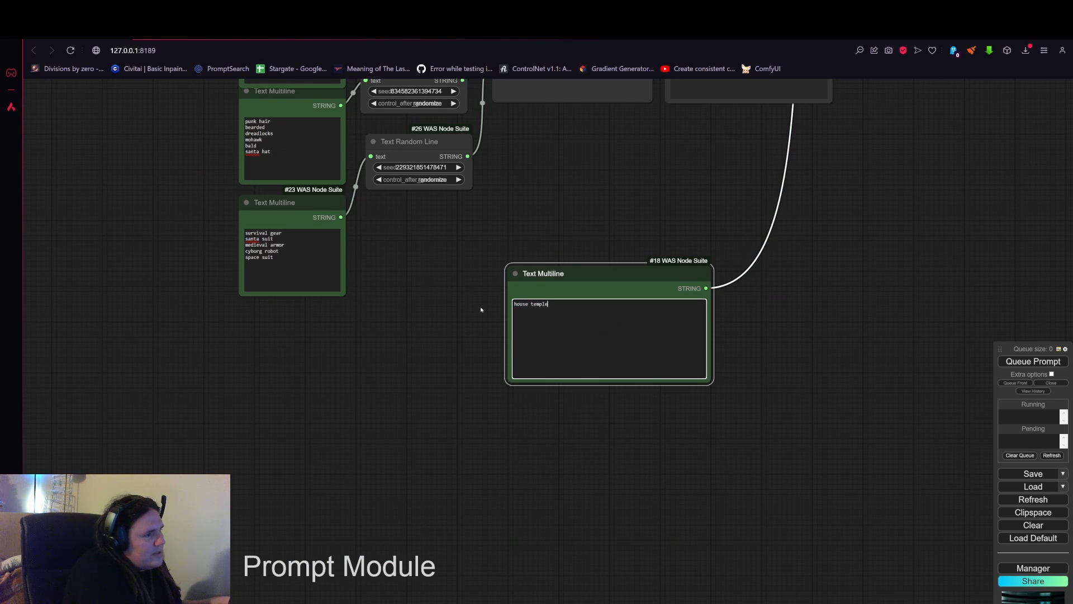
pyautogui.write('ple')
pyautogui.press('BackSpace')
pyautogui.press('BackSpace')
pyautogui.press('BackSpace')
pyautogui.press('BackSpace')
pyautogui.press('BackSpace')
pyautogui.press('BackSpace')
pyautogui.press('BackSpace')
pyautogui.press('Return')
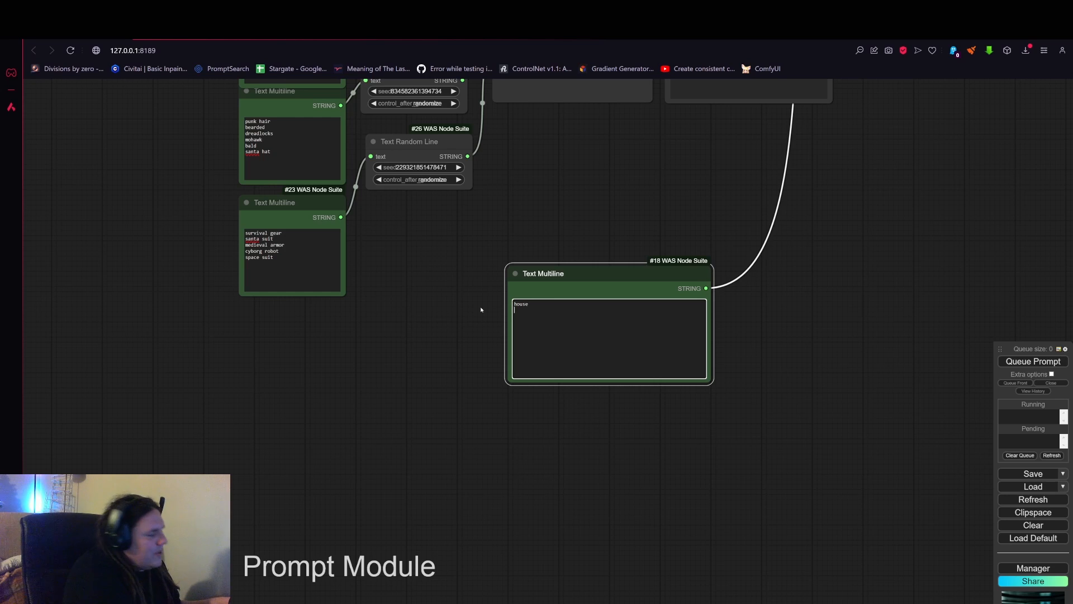
pyautogui.write('temple')
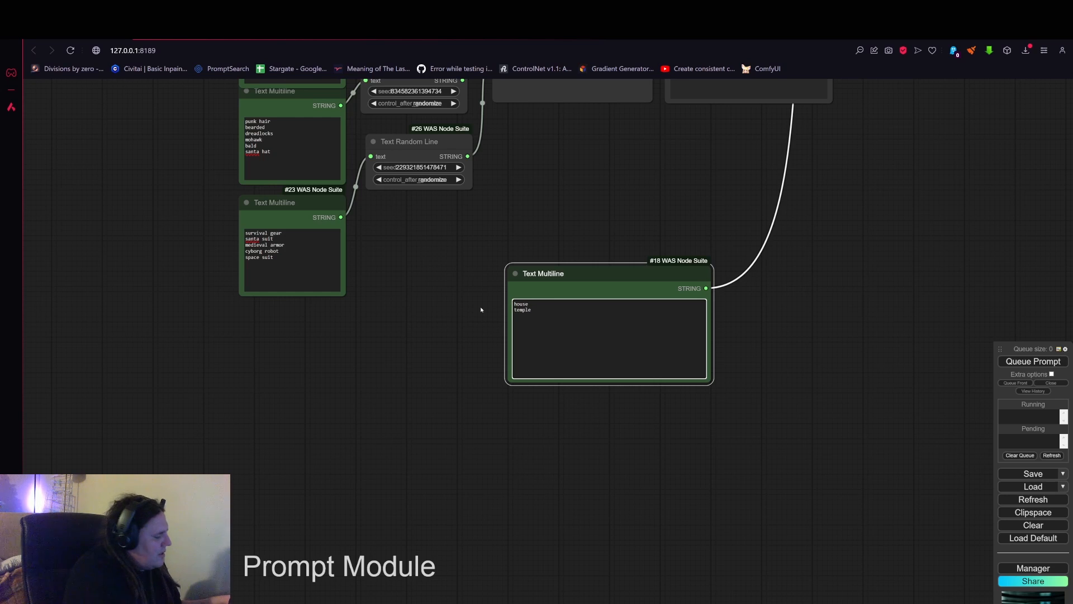
# Add castle, warehouse, wasteland, swamp and Christmas tree farm to the location list, each on its own line and correctly spelled.
pyautogui.press('Return')
pyautogui.write('castle')
pyautogui.press('Return')
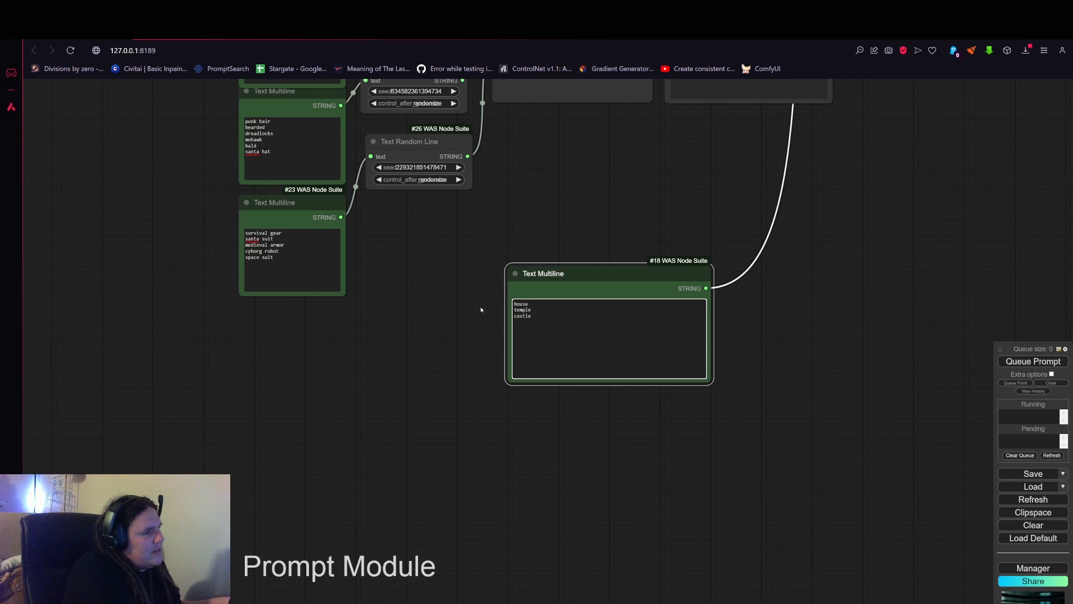
pyautogui.write('warehouse')
pyautogui.press('Return')
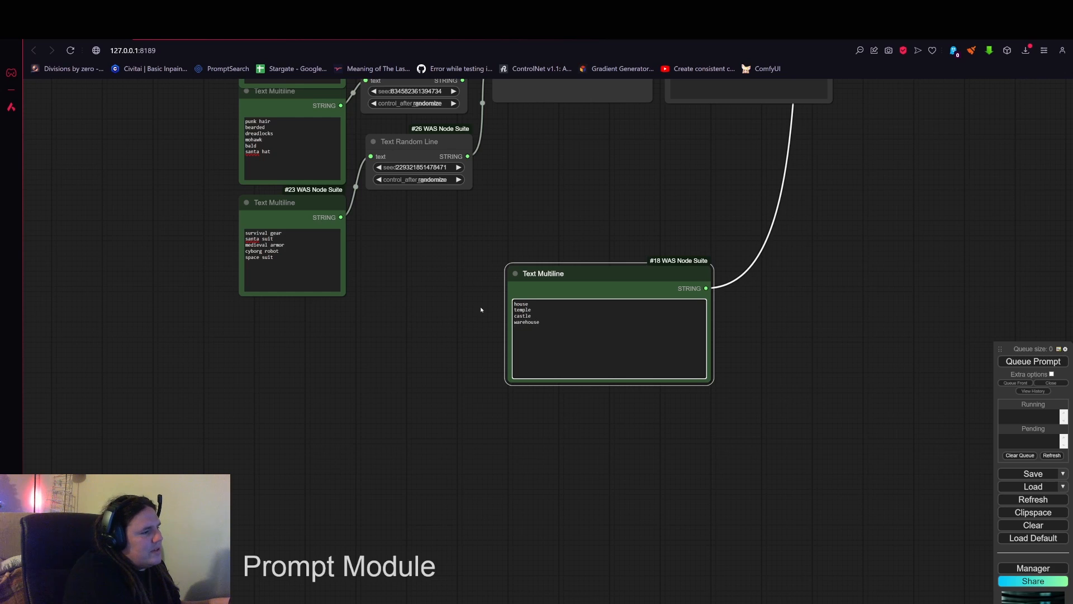
pyautogui.write('wa')
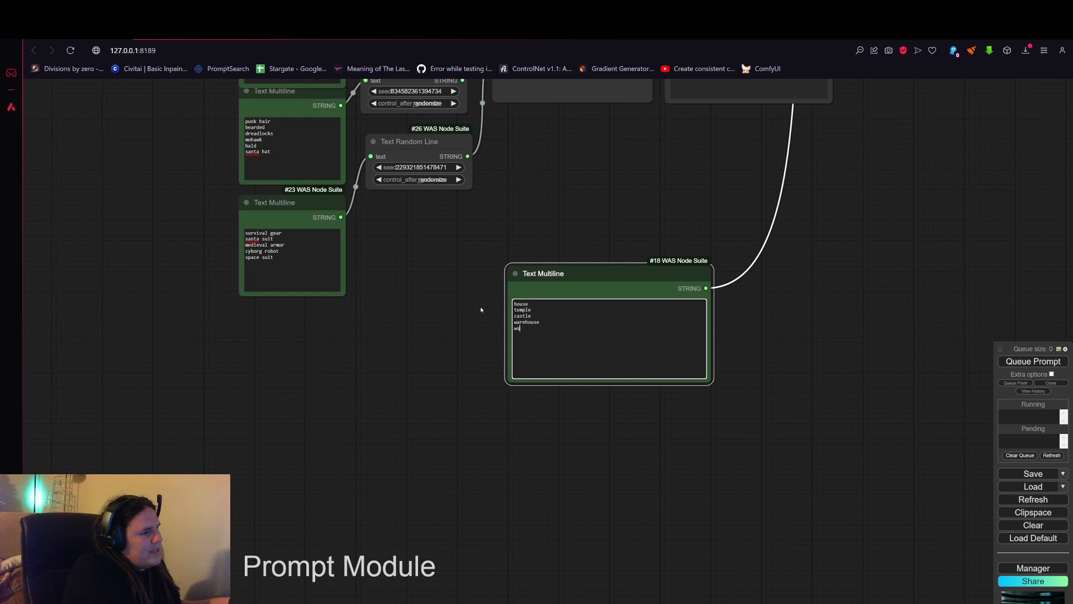
pyautogui.write('steland')
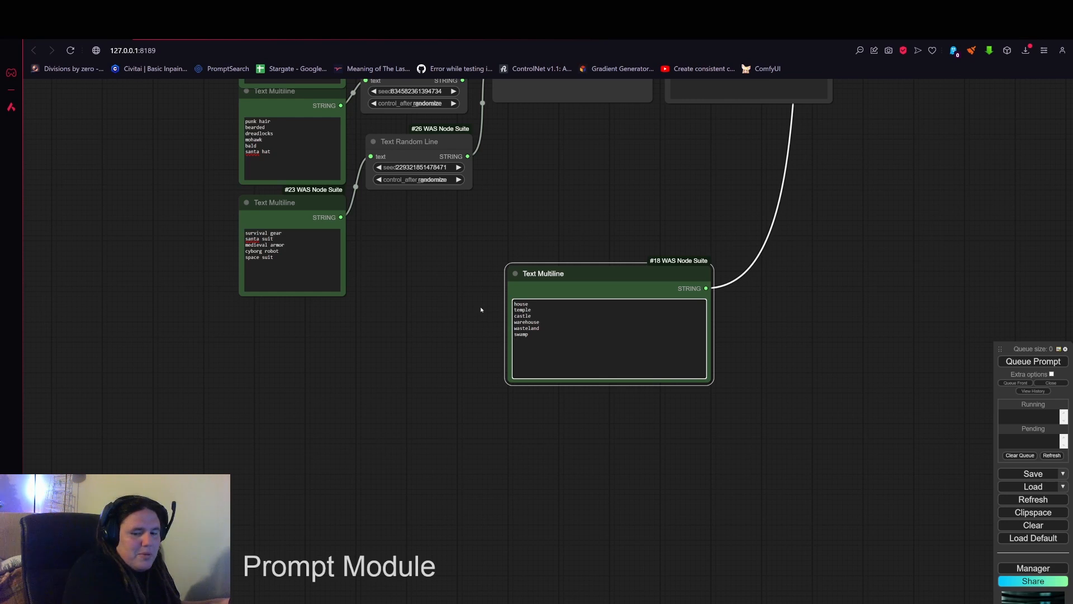
pyautogui.write('ch')
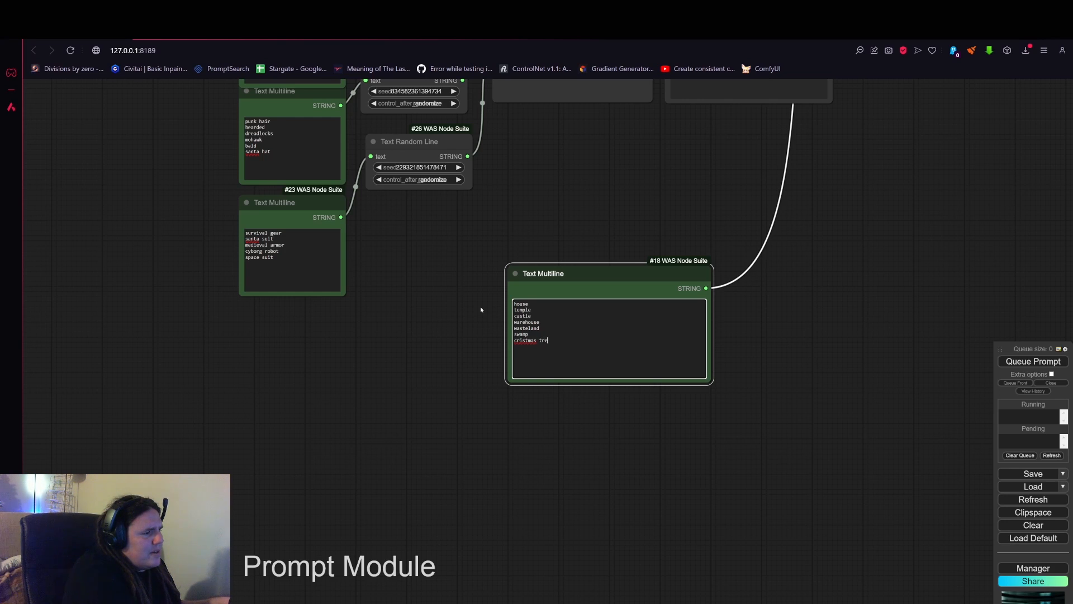
pyautogui.write('arm')
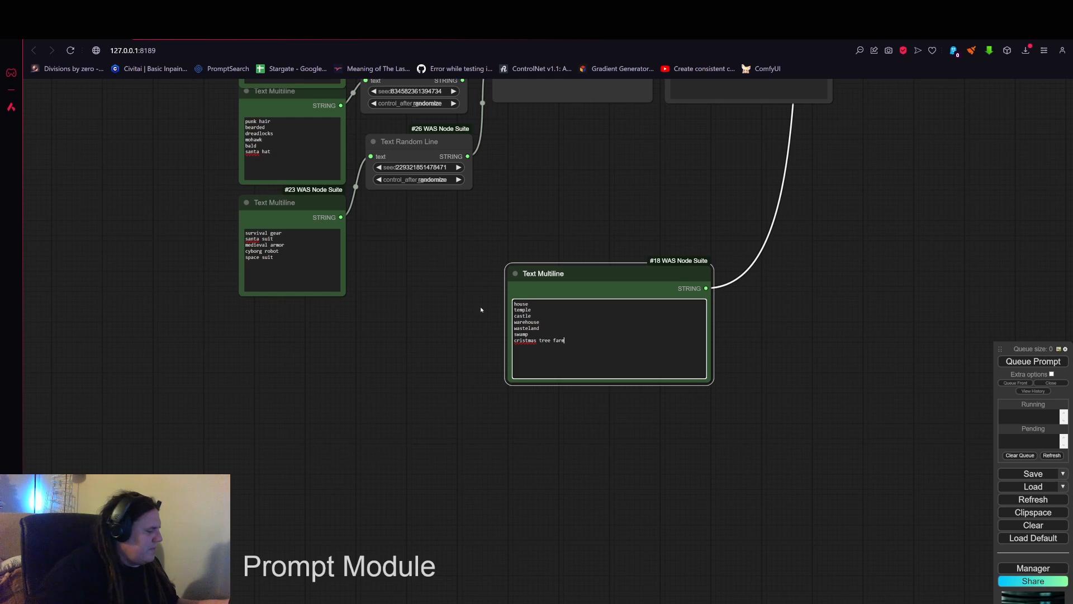
pyautogui.rightClick(528, 340)
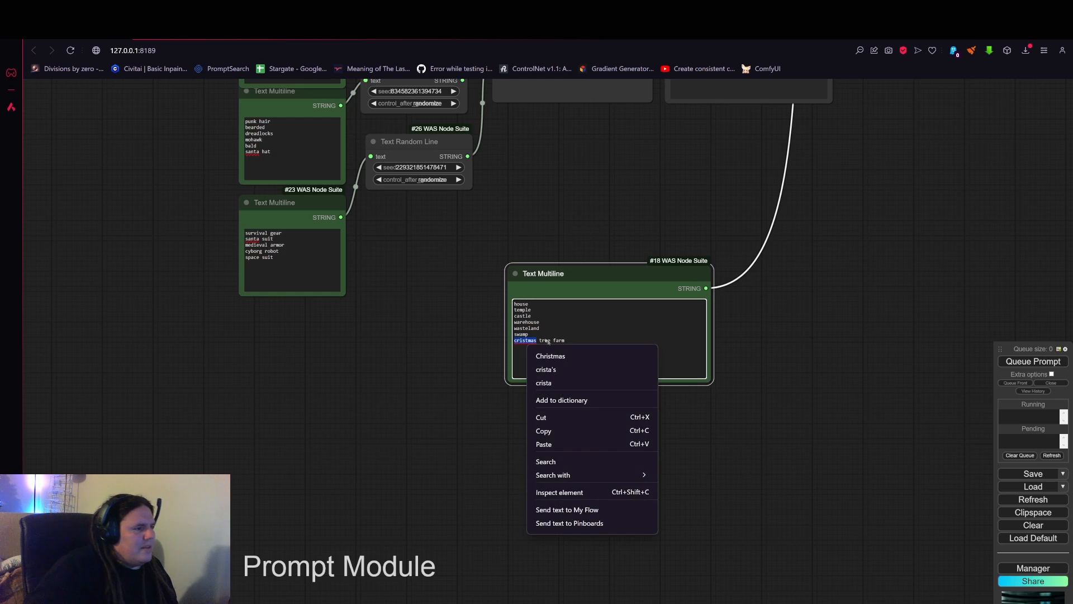
pyautogui.click(563, 354)
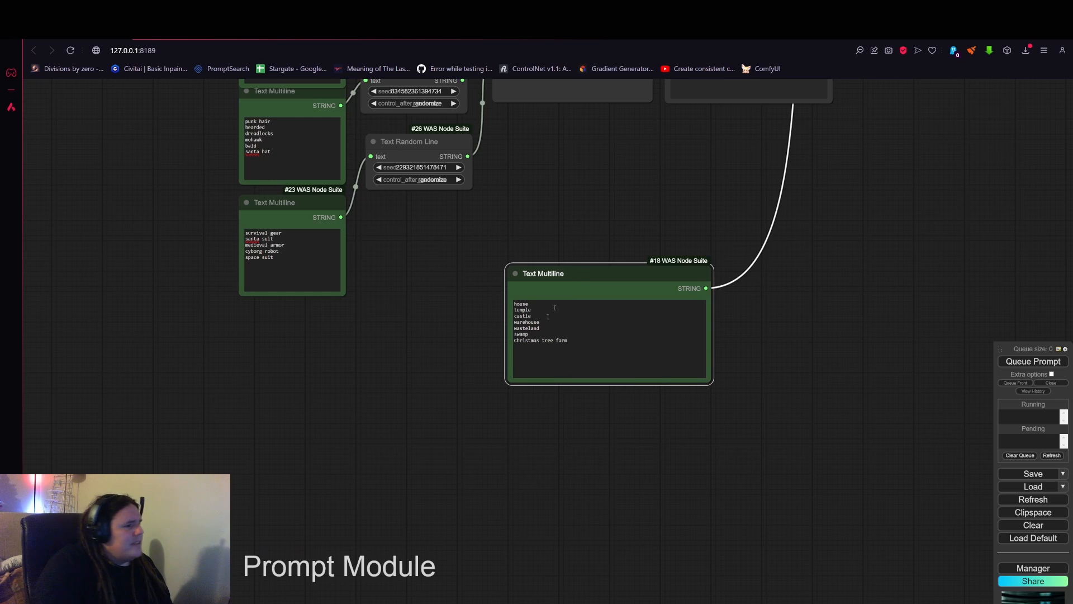
# Place the location list node below the clothing list and put a copy of a Text Random Line node beside it.
pyautogui.moveTo(632, 267); pyautogui.dragTo(389, 353)
pyautogui.click(307, 426)
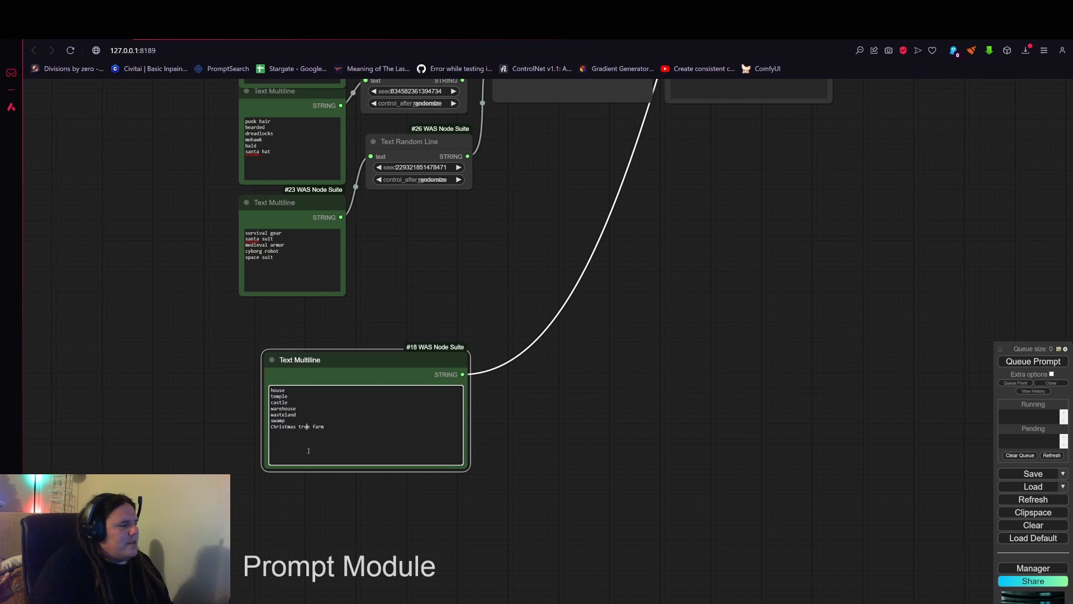
pyautogui.scroll(-6, 580, 322)
pyautogui.scroll(6, 658, 366)
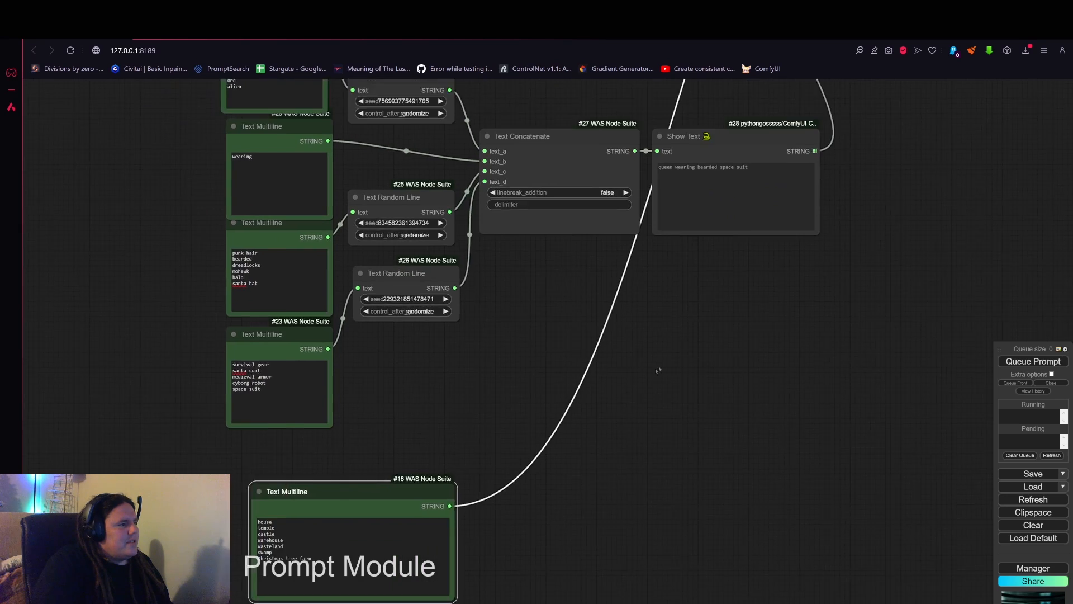
pyautogui.keyDown('alt'); pyautogui.moveTo(427, 245); pyautogui.dragTo(578, 442); pyautogui.keyUp('alt')
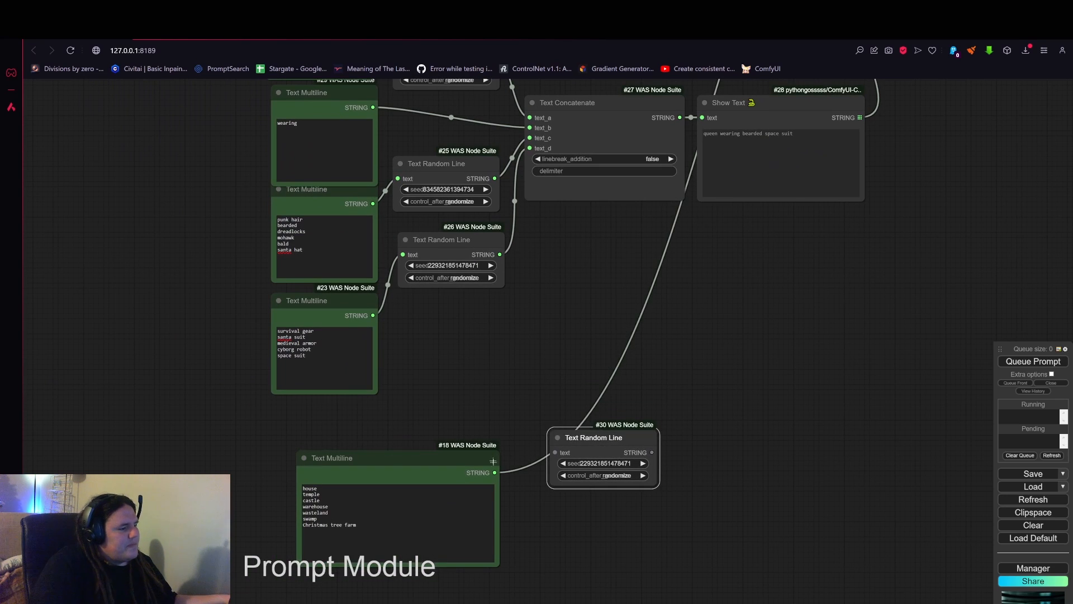
# Feed the location list into the new Text Random Line node and connect its output to the LLL Replace Text node's replacement input.
pyautogui.moveTo(430, 457)
pyautogui.mouseDown()
pyautogui.moveTo(473, 446)
pyautogui.moveTo(415, 448)
pyautogui.mouseUp()
pyautogui.moveTo(480, 463); pyautogui.dragTo(555, 452)
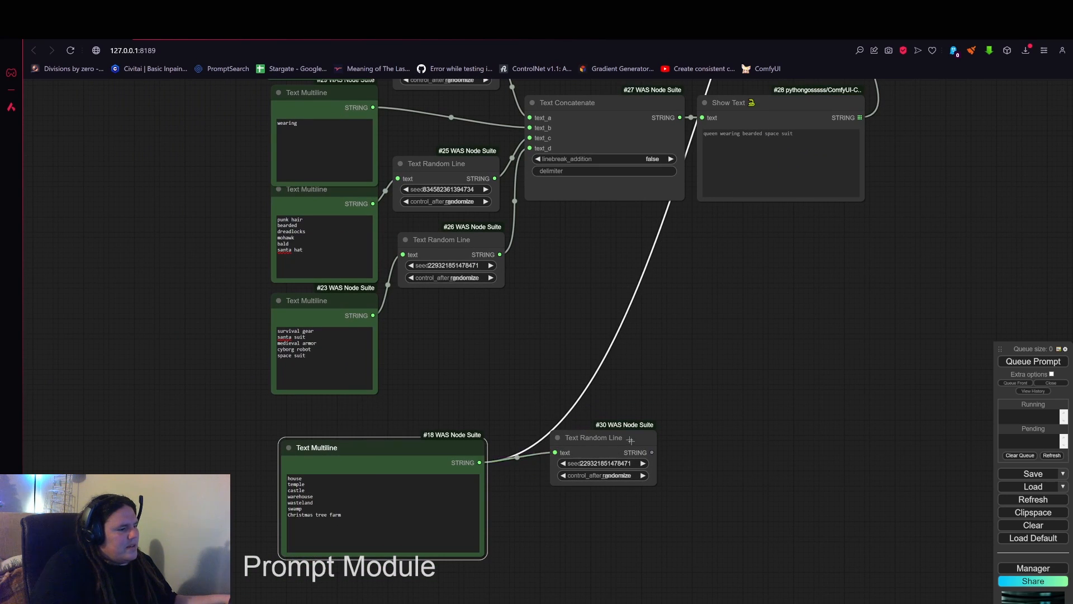
pyautogui.moveTo(631, 441); pyautogui.dragTo(599, 399)
pyautogui.scroll(-5, 583, 439)
pyautogui.scroll(4, 568, 426)
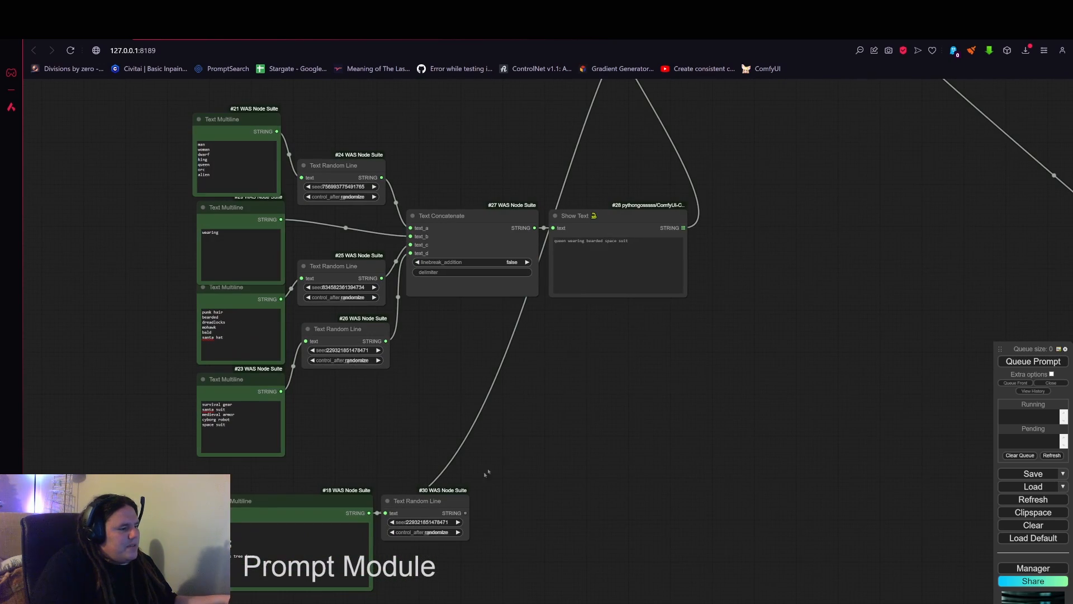
pyautogui.moveTo(468, 513); pyautogui.dragTo(636, 171)
pyautogui.scroll(-3, 501, 514)
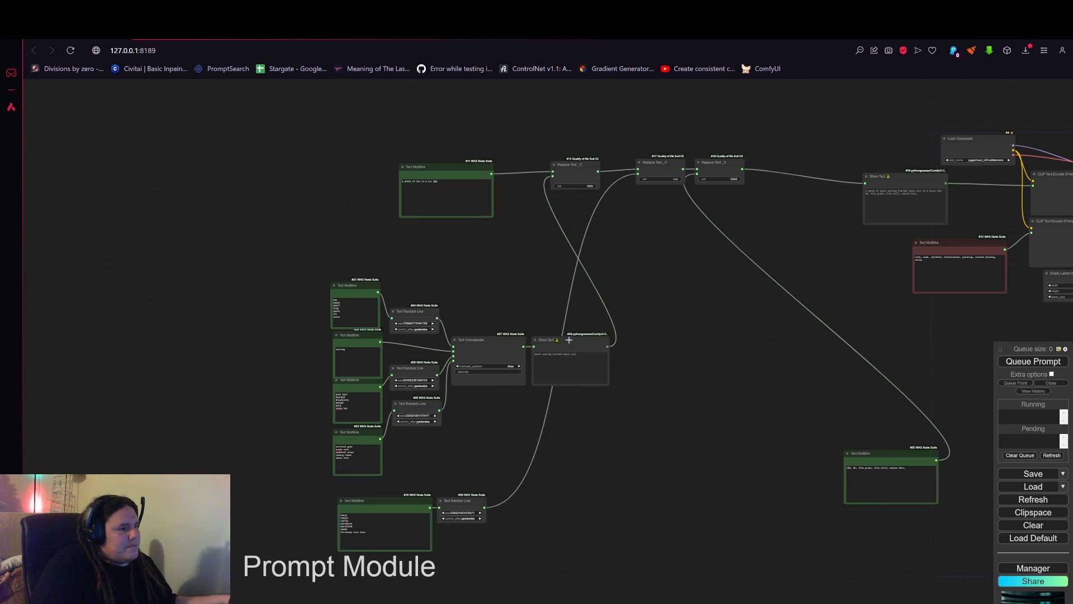
# Move the Show Text node that displays the concatenated text directly above the Text Concatenate node.
pyautogui.rightClick(569, 339)
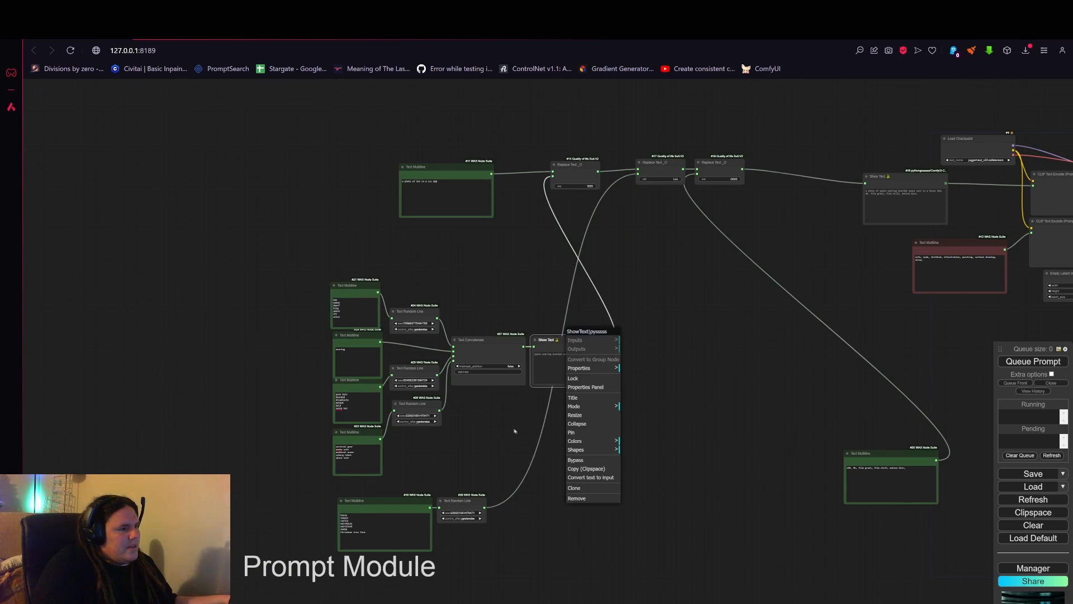
pyautogui.moveTo(514, 444); pyautogui.dragTo(518, 442)
pyautogui.moveTo(576, 340); pyautogui.dragTo(500, 287)
# Examine the location list and the character, hairstyle and clothing lists together with their Text Random Line nodes.
pyautogui.moveTo(584, 439); pyautogui.dragTo(661, 358)
pyautogui.scroll(12, 521, 476)
pyautogui.moveTo(521, 469); pyautogui.dragTo(607, 446)
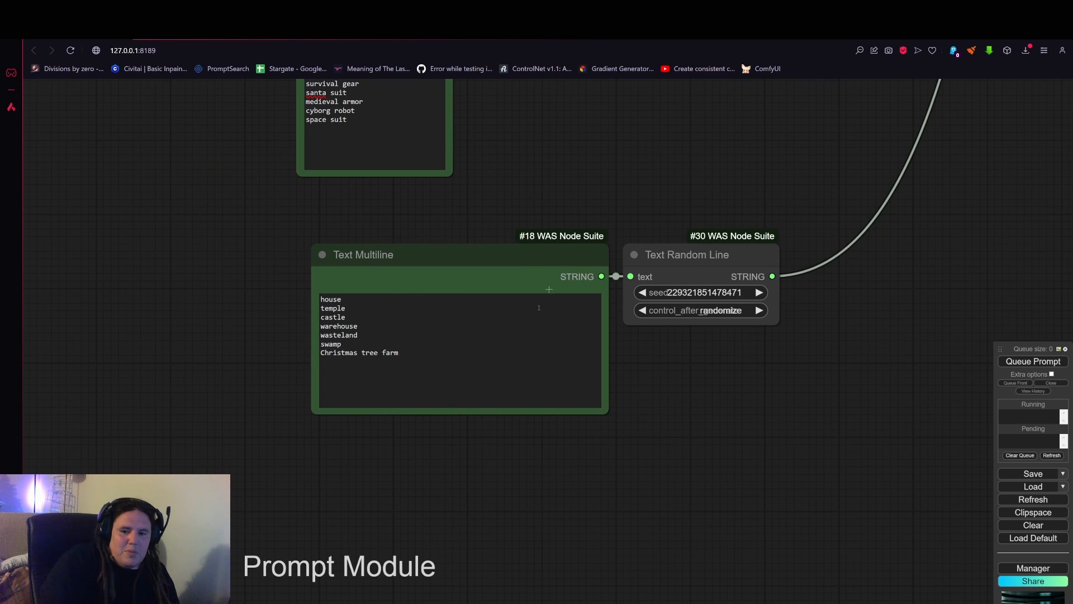
pyautogui.moveTo(625, 157); pyautogui.dragTo(664, 367)
pyautogui.moveTo(523, 295); pyautogui.dragTo(541, 450)
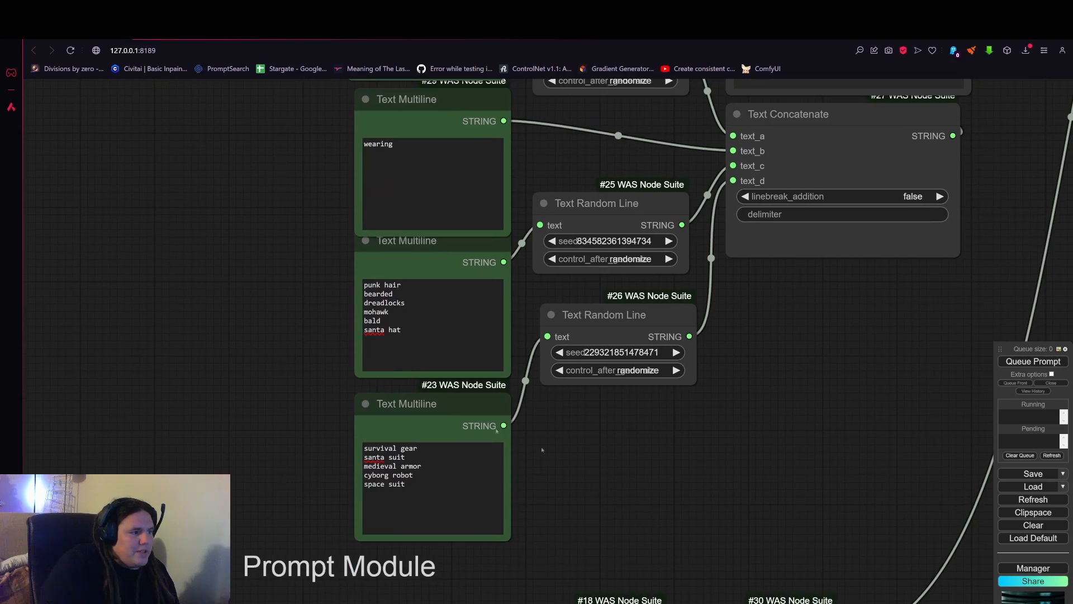
pyautogui.scroll(-2, 739, 324)
pyautogui.moveTo(769, 311); pyautogui.dragTo(615, 351)
pyautogui.scroll(-3, 694, 356)
pyautogui.scroll(2, 491, 376)
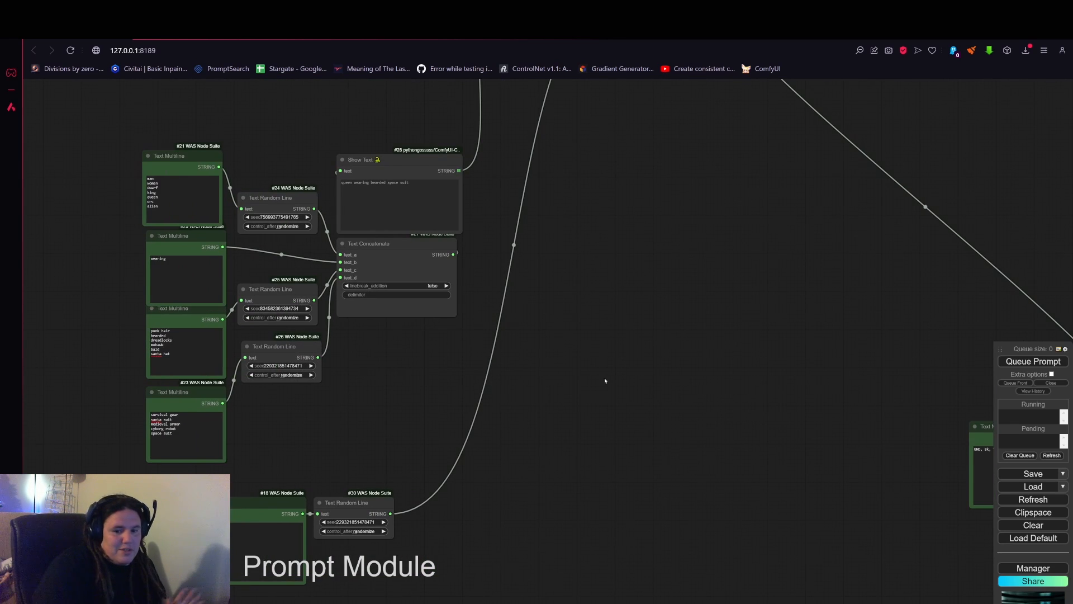
pyautogui.scroll(-2, 719, 354)
pyautogui.scroll(4, 566, 336)
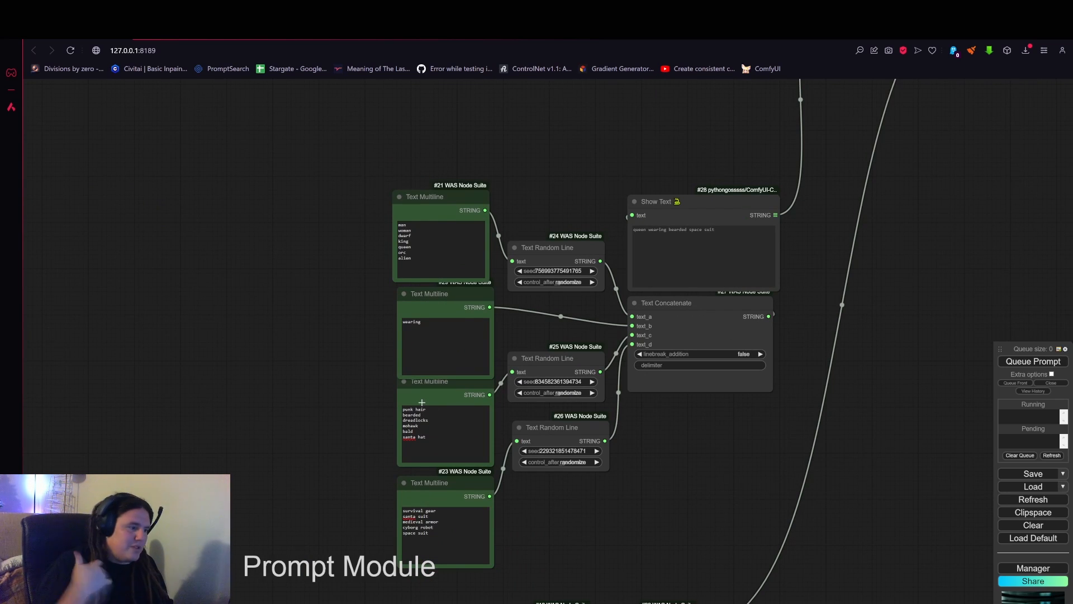
pyautogui.scroll(-4, 659, 357)
# Move the Text Multiline node with the UHD, 8k, film grain text beneath the last Replace Text node and colour it blue.
pyautogui.moveTo(827, 414); pyautogui.dragTo(766, 237)
pyautogui.moveTo(950, 243); pyautogui.dragTo(551, 360)
pyautogui.moveTo(535, 254); pyautogui.dragTo(539, 381)
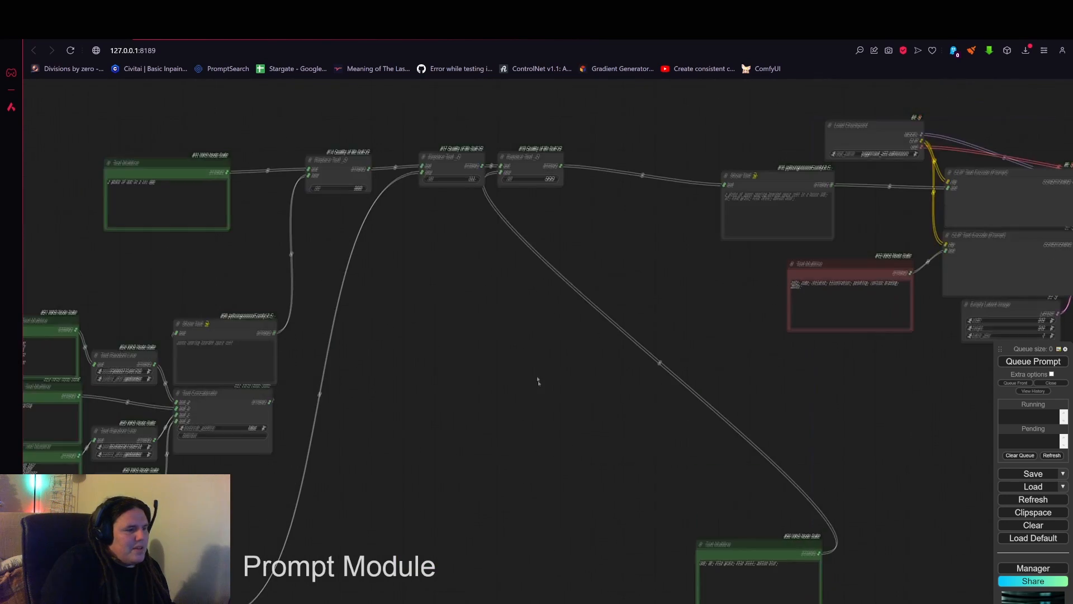
pyautogui.moveTo(422, 272); pyautogui.dragTo(493, 335)
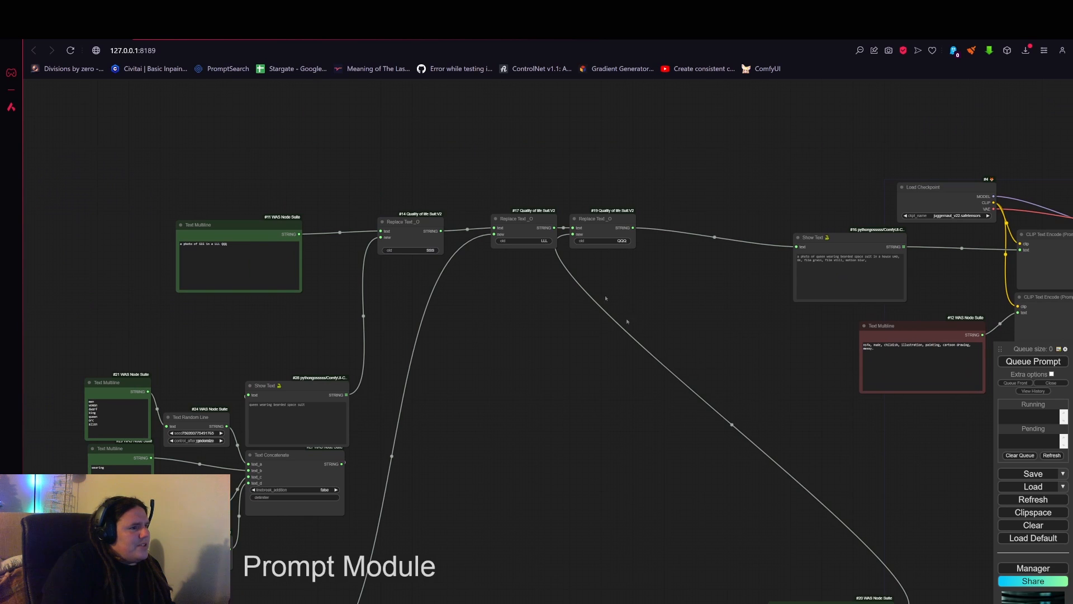
pyautogui.moveTo(838, 592); pyautogui.dragTo(559, 226)
pyautogui.scroll(-2, 514, 175)
pyautogui.rightClick(559, 226)
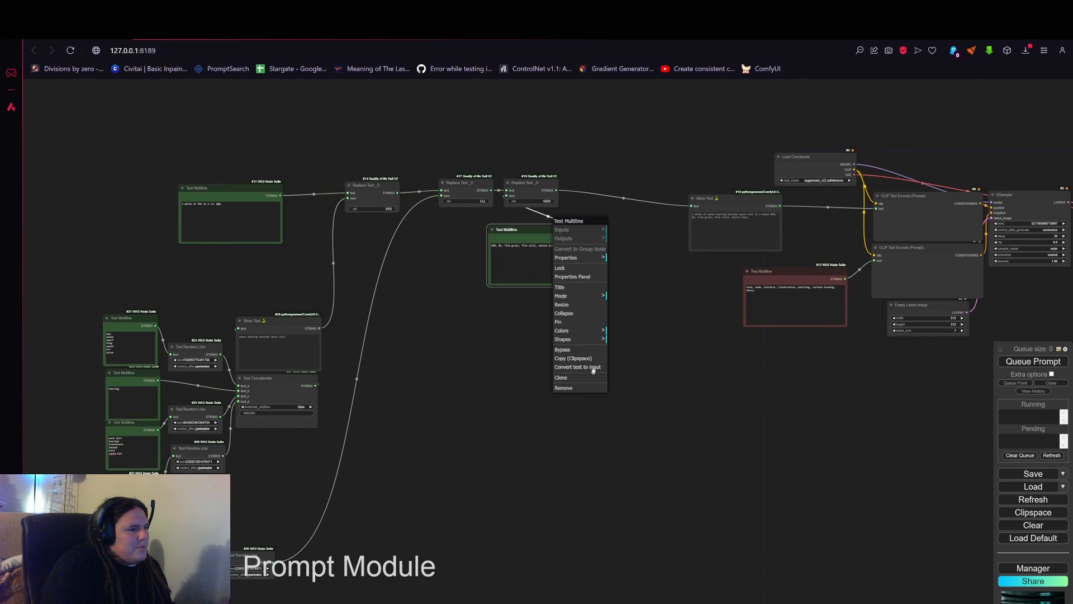
pyautogui.click(585, 334)
pyautogui.click(626, 367)
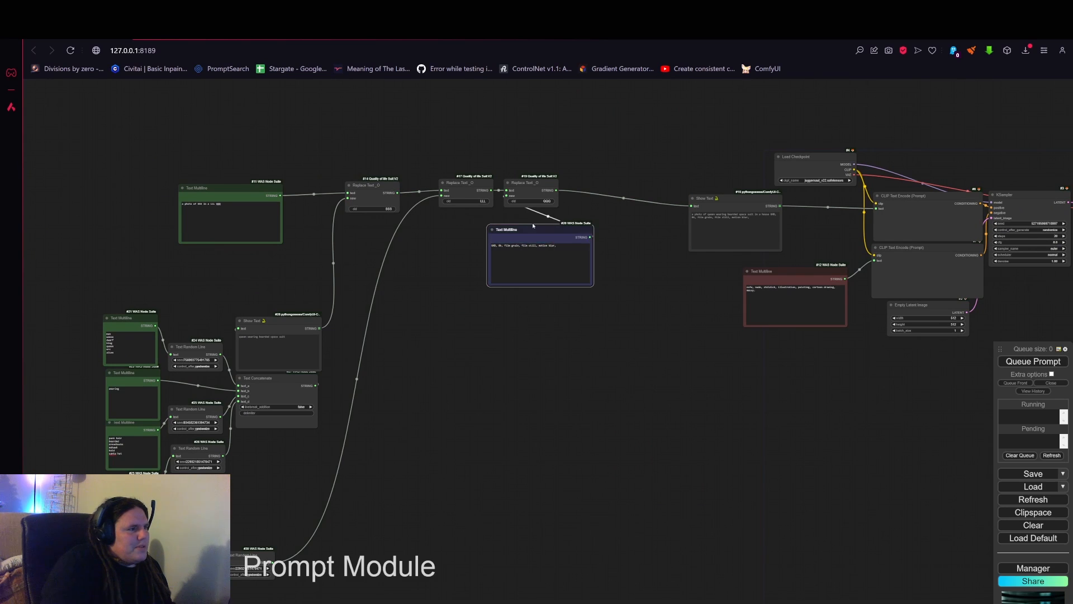
pyautogui.moveTo(533, 225); pyautogui.dragTo(552, 221)
pyautogui.moveTo(575, 334); pyautogui.dragTo(670, 269)
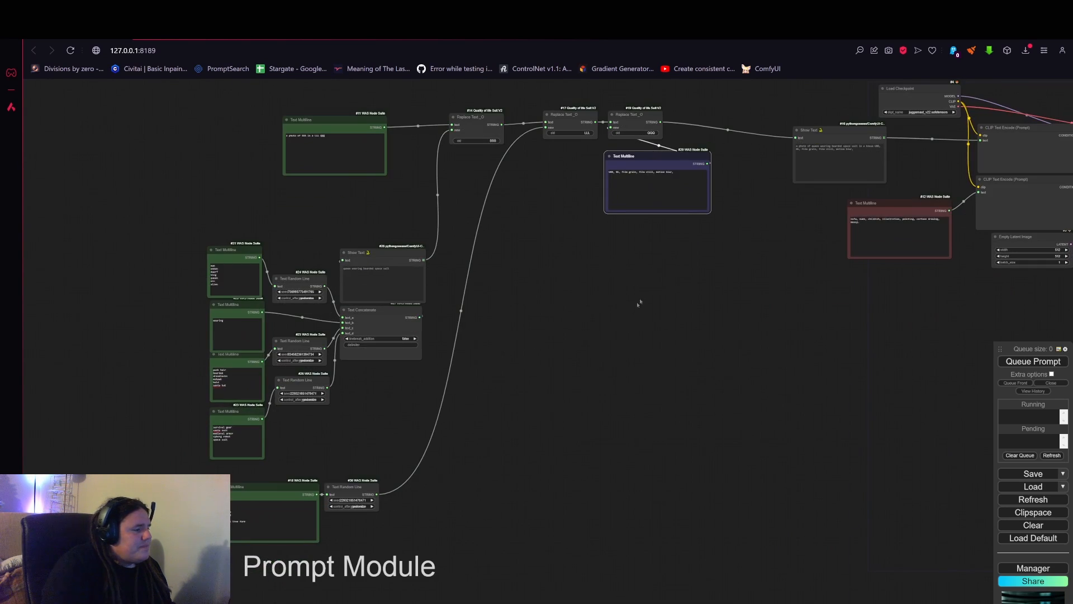
# Generate an image from the randomised prompt and view it in the Preview Image node.
pyautogui.moveTo(639, 302); pyautogui.dragTo(411, 317)
pyautogui.hotkey('ctrl', 'Return')
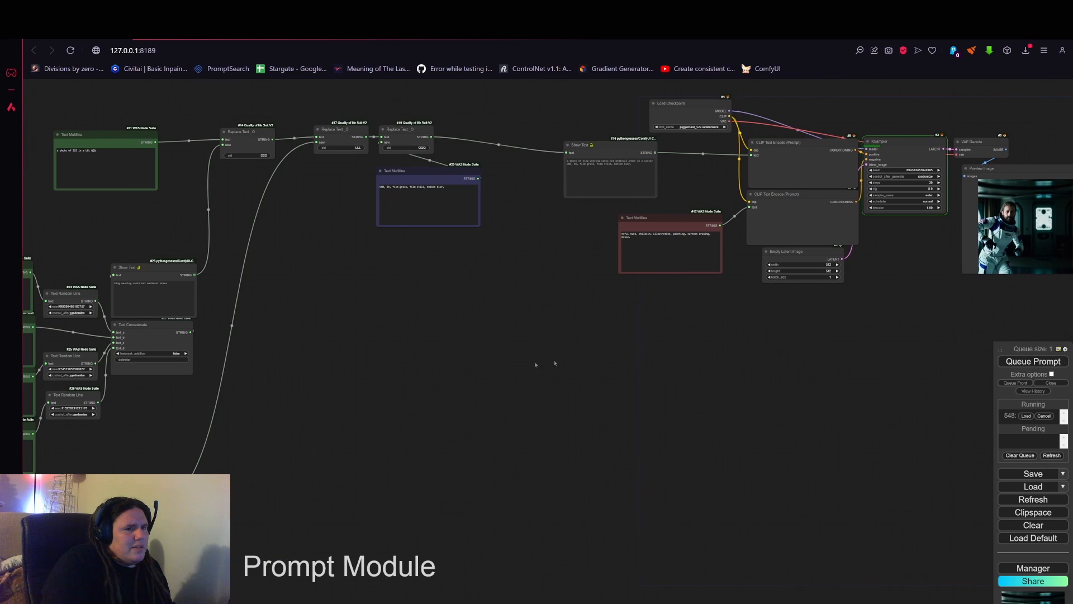
pyautogui.moveTo(535, 364); pyautogui.dragTo(430, 380)
pyautogui.moveTo(597, 370); pyautogui.dragTo(313, 486)
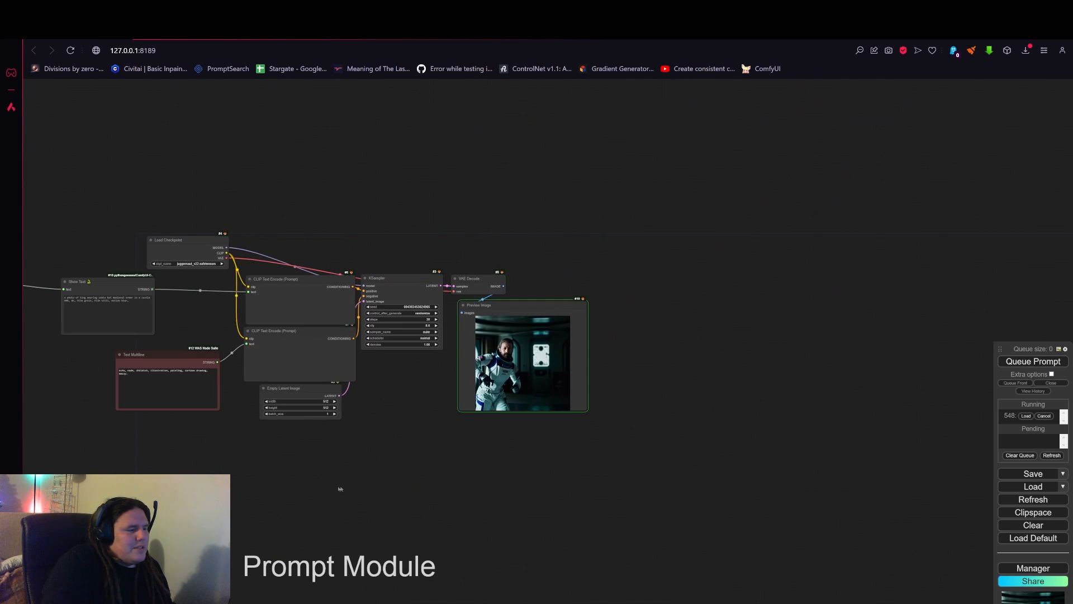
pyautogui.scroll(4, 512, 389)
pyautogui.scroll(4, 545, 372)
pyautogui.scroll(-4, 491, 395)
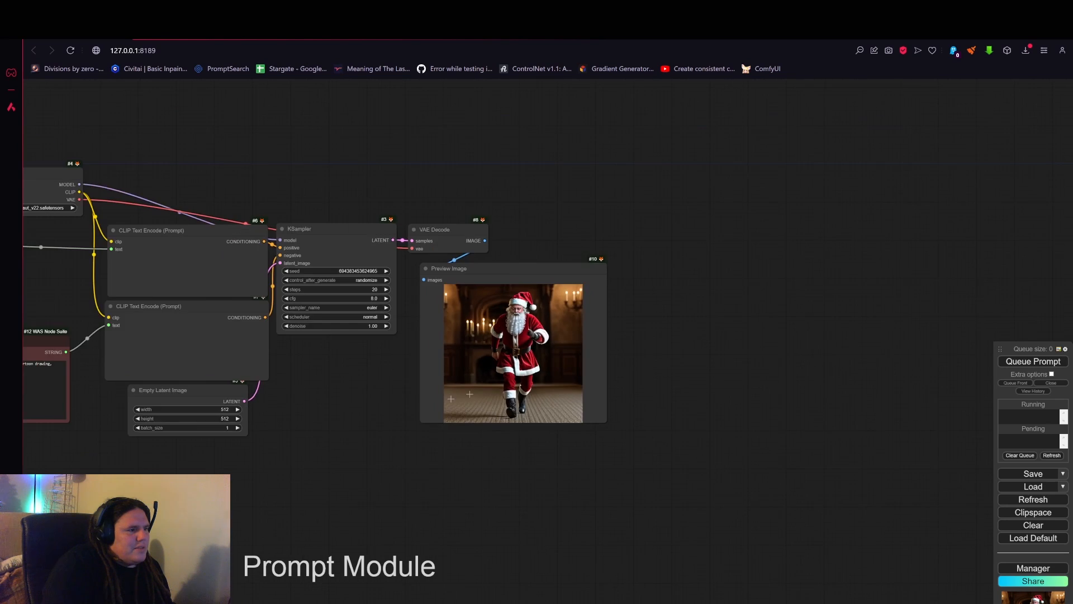
# Compare the final prompt in the Show Text node with the image in the Preview Image node.
pyautogui.moveTo(284, 466); pyautogui.dragTo(455, 409)
pyautogui.moveTo(373, 439); pyautogui.dragTo(708, 497)
pyautogui.scroll(5, 383, 292)
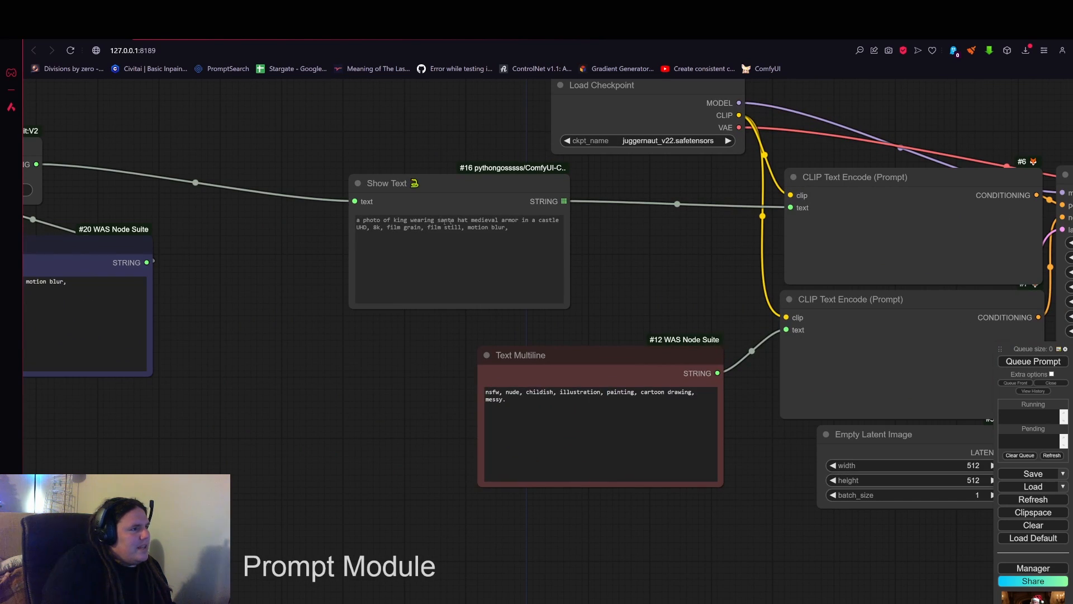
pyautogui.scroll(-5, 581, 228)
pyautogui.moveTo(655, 256); pyautogui.dragTo(93, 273)
pyautogui.scroll(5, 535, 326)
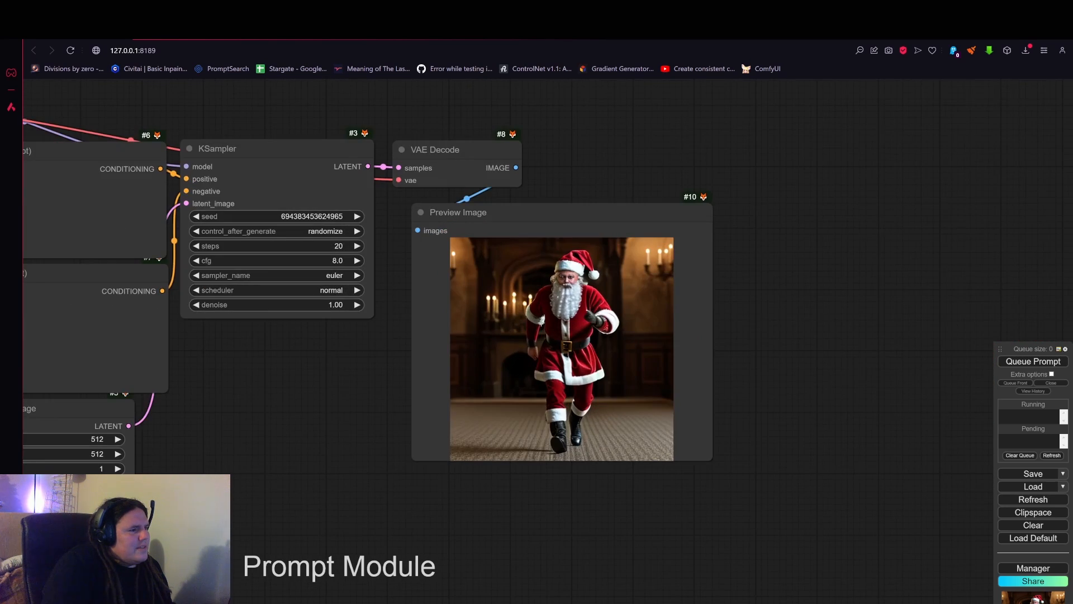
pyautogui.scroll(-2, 536, 328)
pyautogui.scroll(-3, 536, 327)
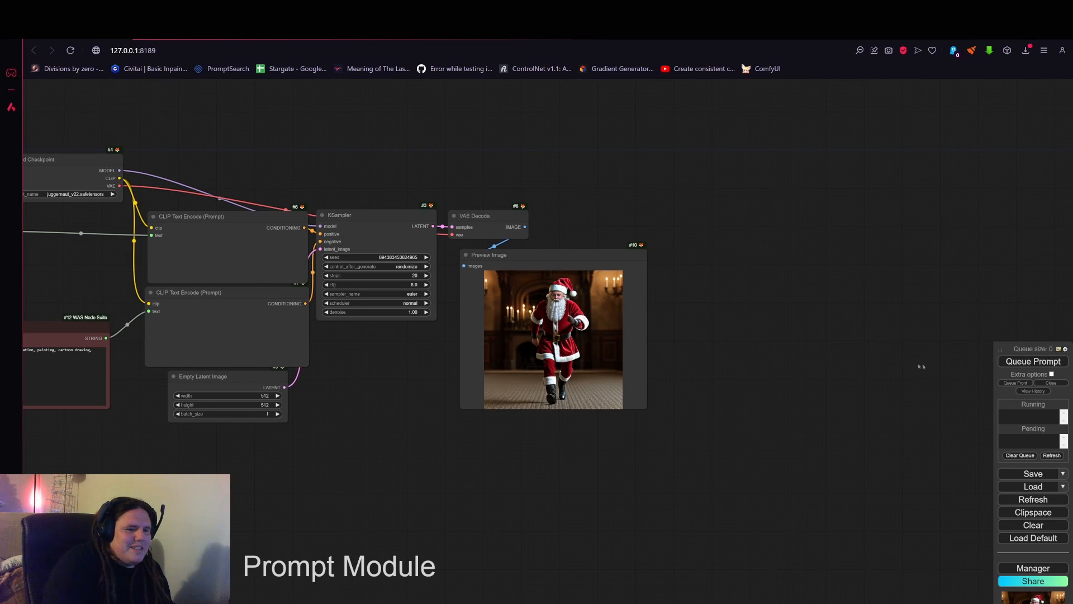
# Generate four more images with newly randomised prompts and look at the results in the preview.
pyautogui.click(1023, 362)
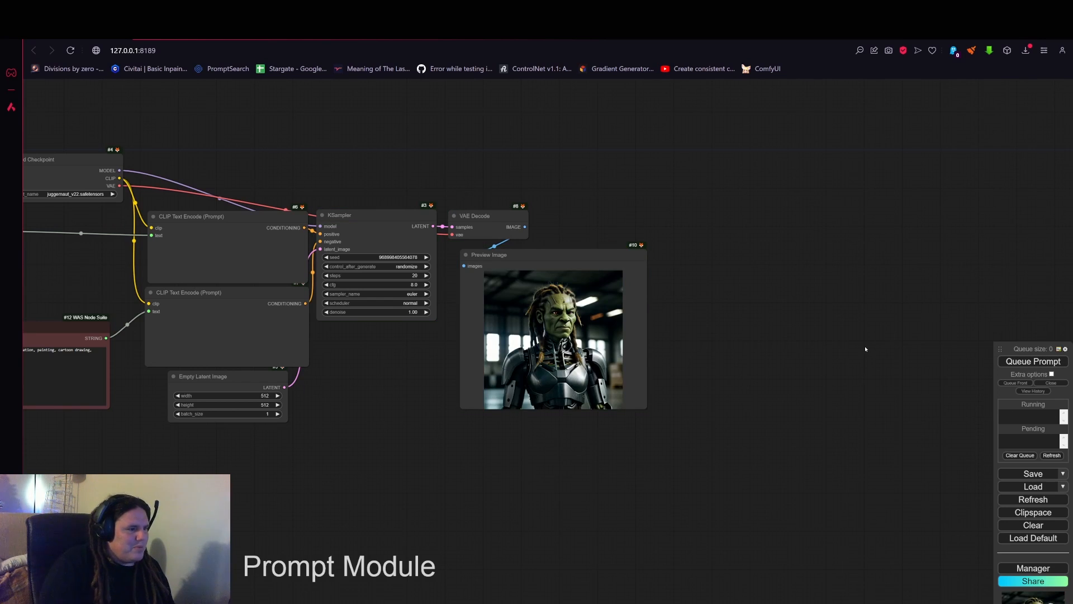
pyautogui.scroll(5, 542, 371)
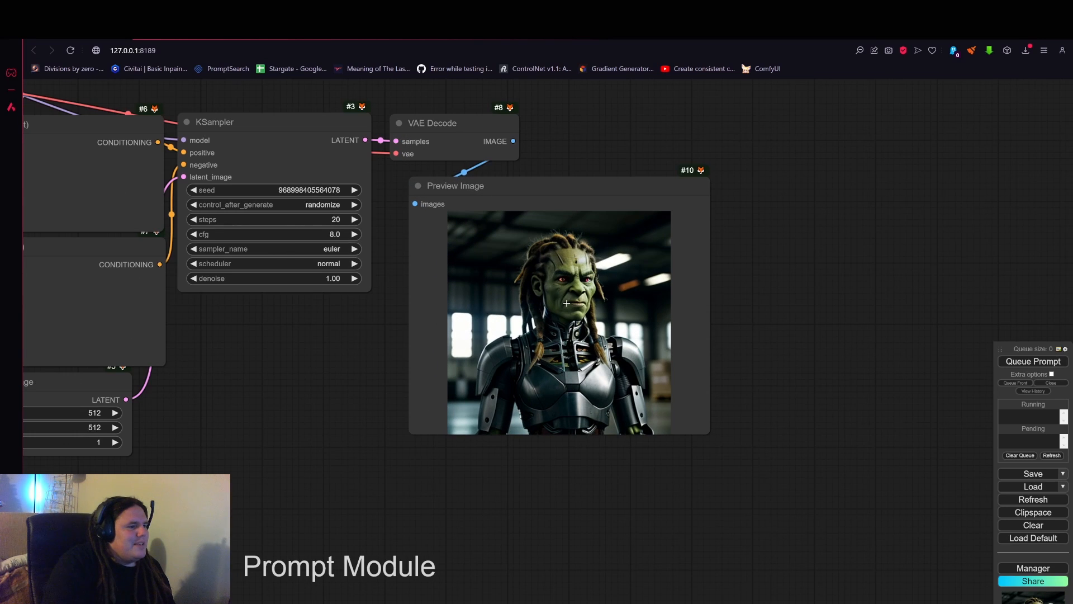
pyautogui.moveTo(936, 334); pyautogui.dragTo(994, 340)
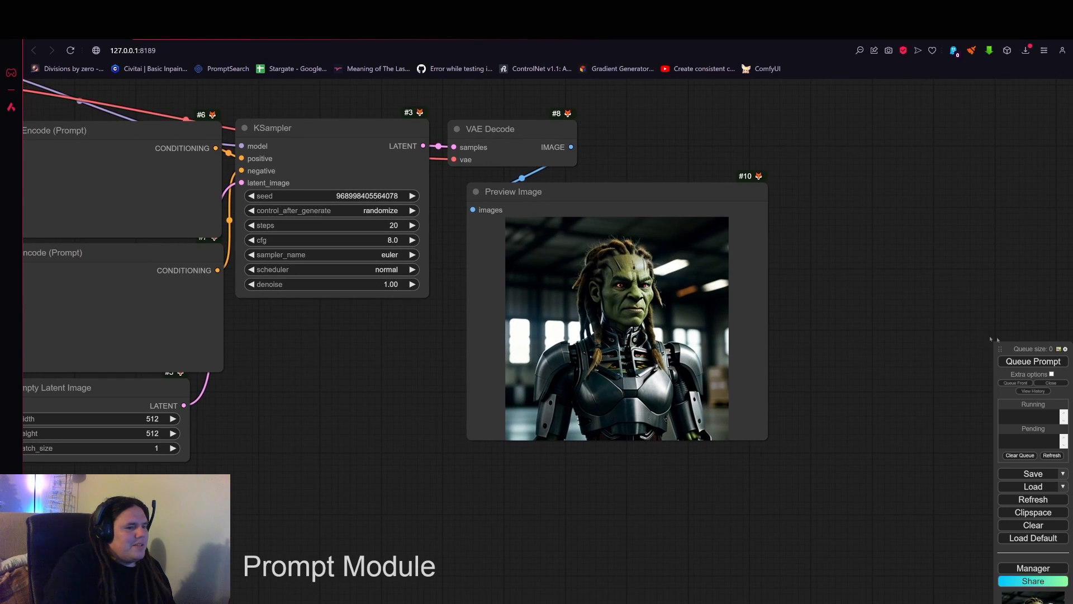
pyautogui.click(1020, 360)
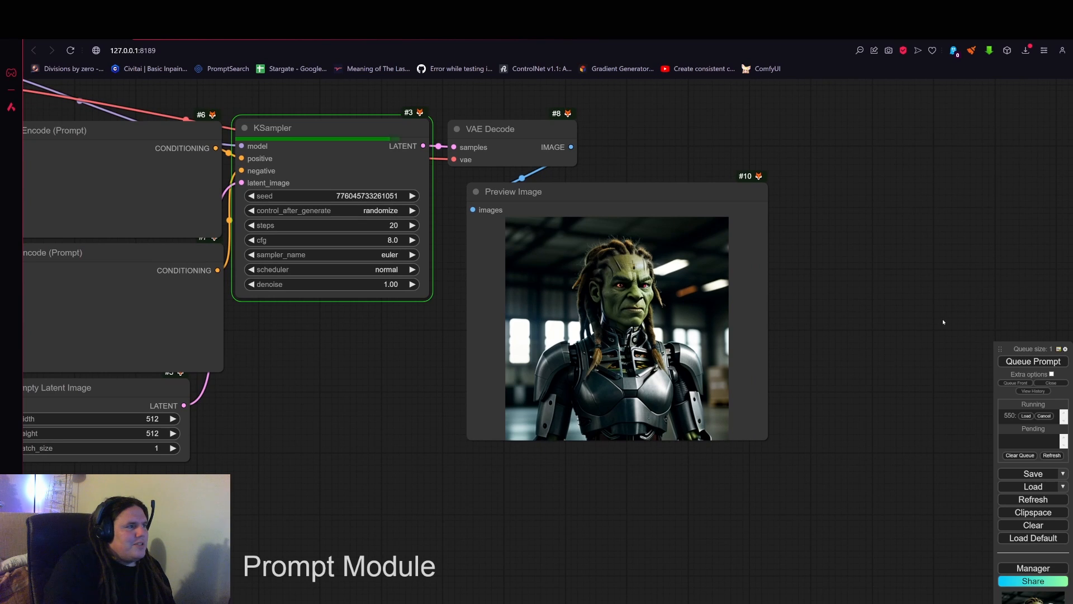
pyautogui.click(1005, 361)
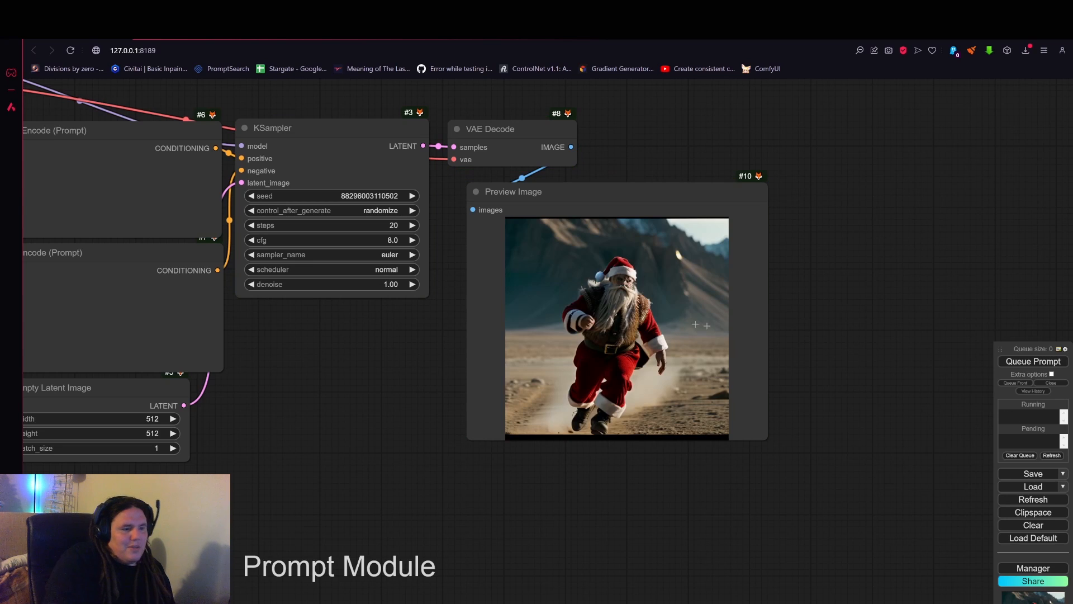
pyautogui.click(1014, 362)
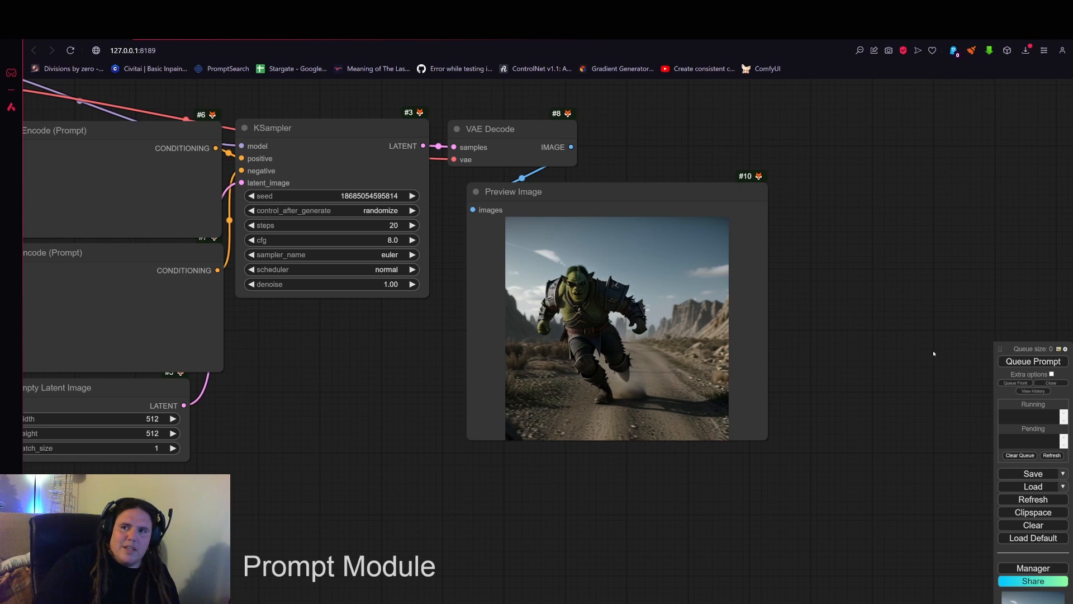
# In the larger workflow in the other browser tab, copy the entire descriptive word list from the Text Multiline node feeding Text Shuffle.
pyautogui.scroll(-5, 783, 423)
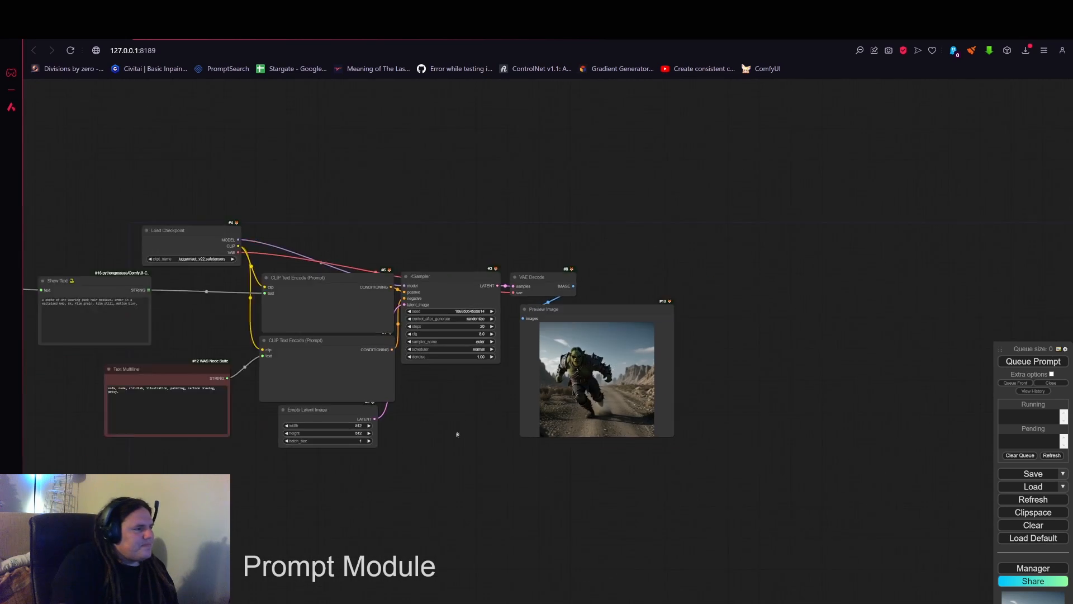
pyautogui.moveTo(335, 404); pyautogui.dragTo(507, 395)
pyautogui.moveTo(394, 396); pyautogui.dragTo(799, 328)
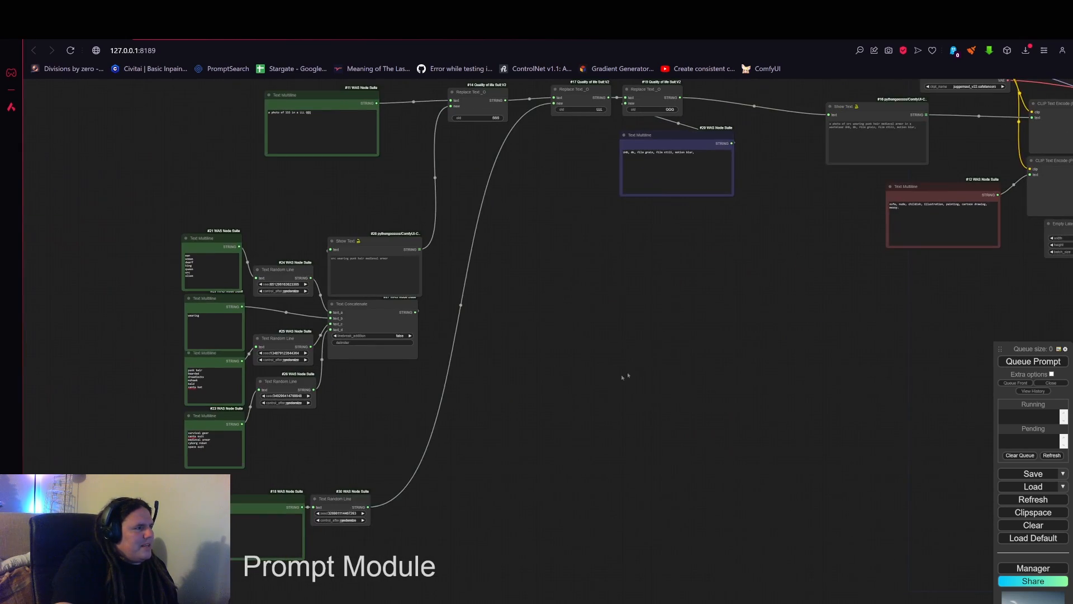
pyautogui.moveTo(611, 404); pyautogui.dragTo(740, 290)
pyautogui.moveTo(640, 381); pyautogui.dragTo(716, 296)
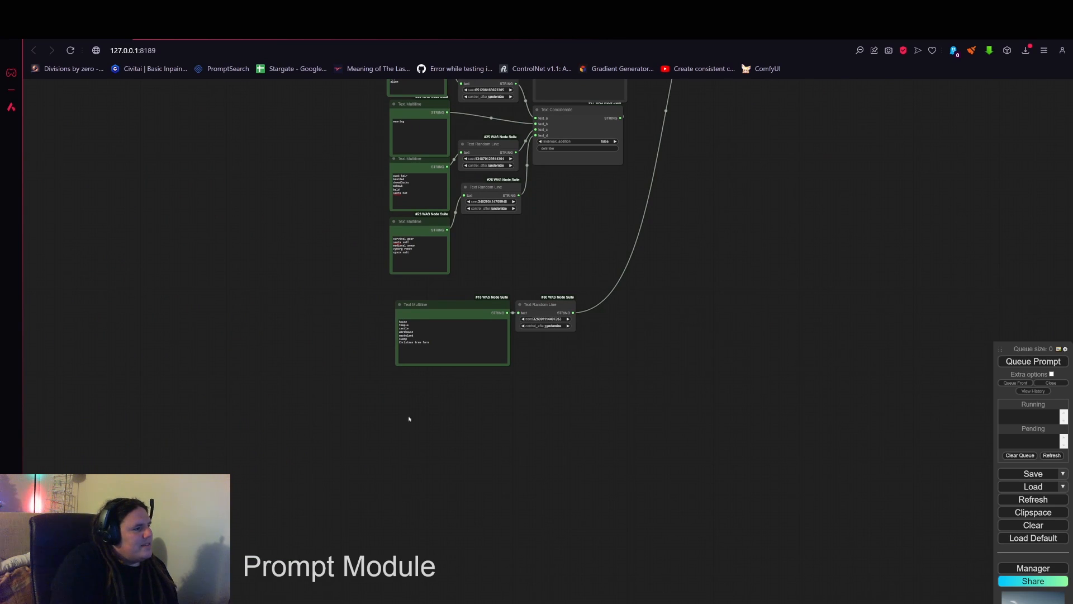
pyautogui.scroll(5, 408, 419)
pyautogui.moveTo(422, 414); pyautogui.dragTo(395, 356)
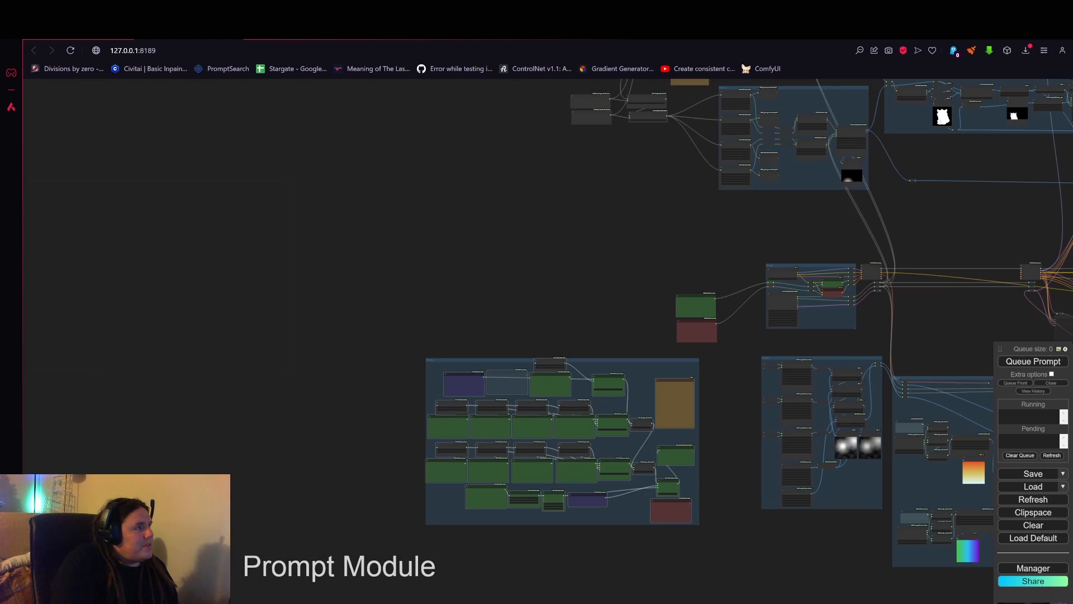
pyautogui.moveTo(338, 379); pyautogui.dragTo(251, 250)
pyautogui.scroll(10, 368, 349)
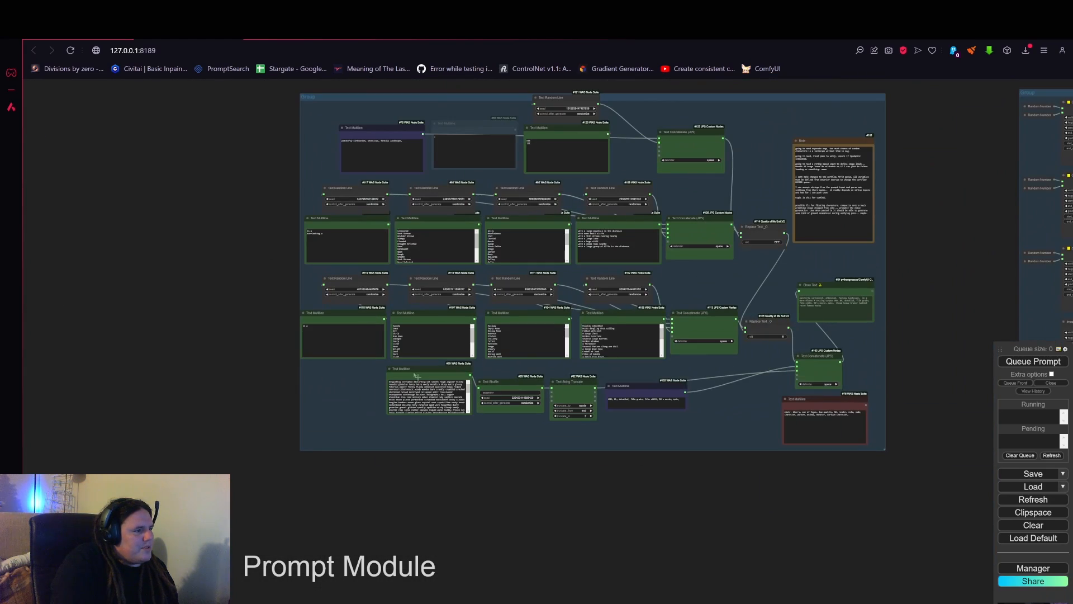
pyautogui.scroll(5, 365, 418)
pyautogui.click(524, 374)
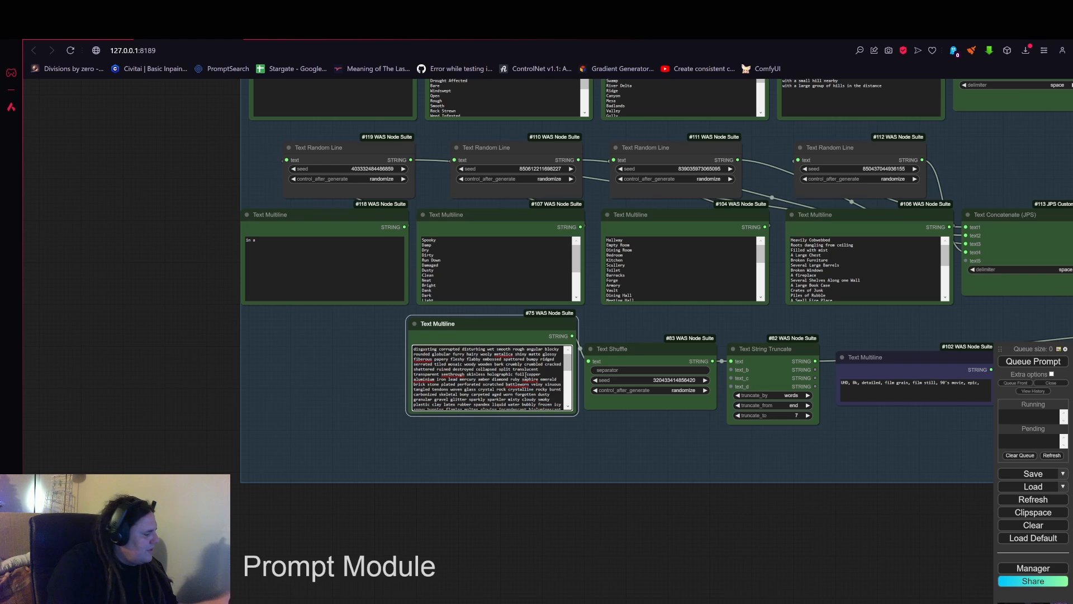
pyautogui.hotkey('ctrl', 'a')
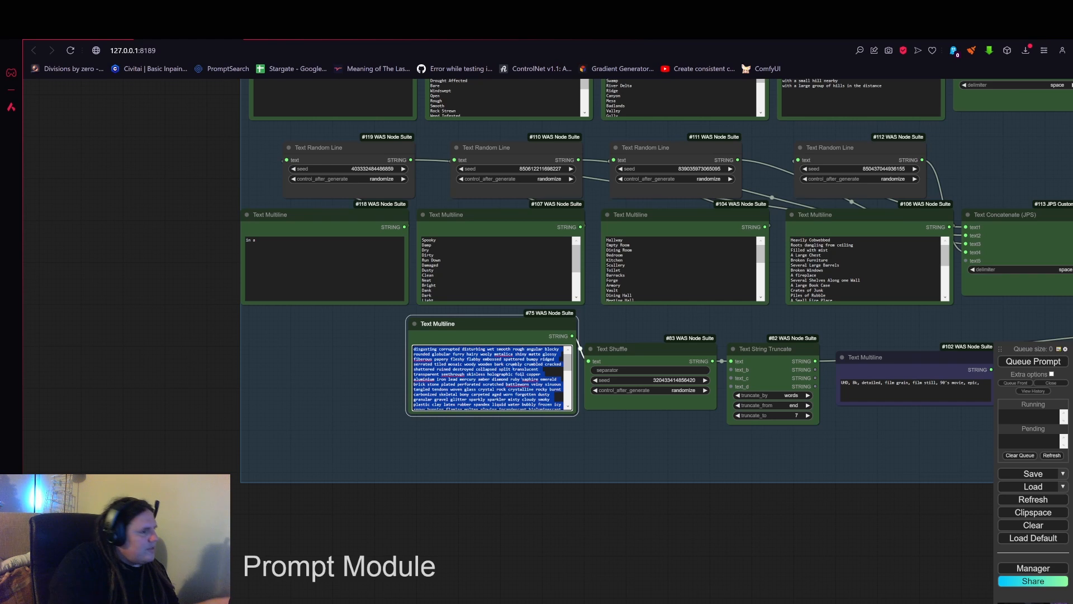
# Back in the prompt workflow, duplicate the location list node below the original and replace its text with the copied descriptive word list.
pyautogui.hotkey('ctrl', 'Tab')
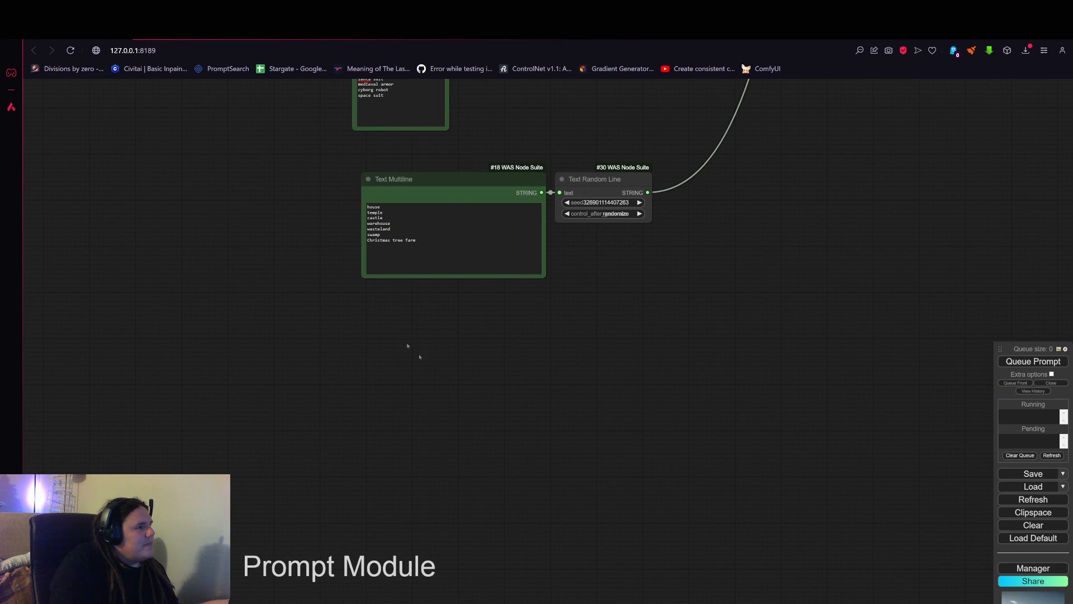
pyautogui.scroll(-3, 481, 382)
pyautogui.keyDown('alt'); pyautogui.moveTo(460, 240); pyautogui.dragTo(459, 371); pyautogui.keyUp('alt')
pyautogui.click(459, 426)
pyautogui.hotkey('ctrl', 'a')
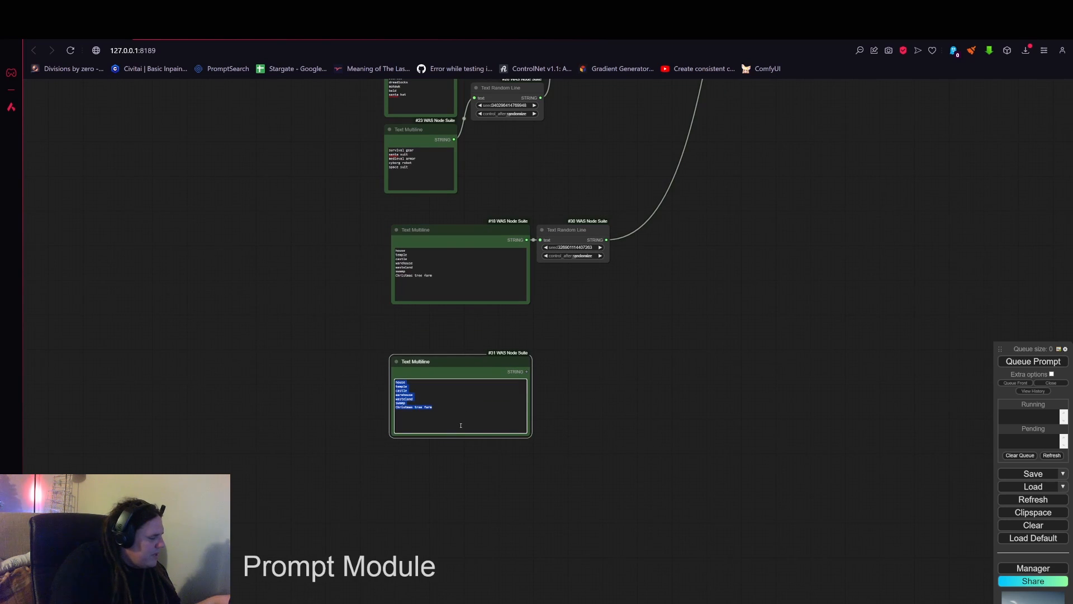
pyautogui.hotkey('ctrl', 'v')
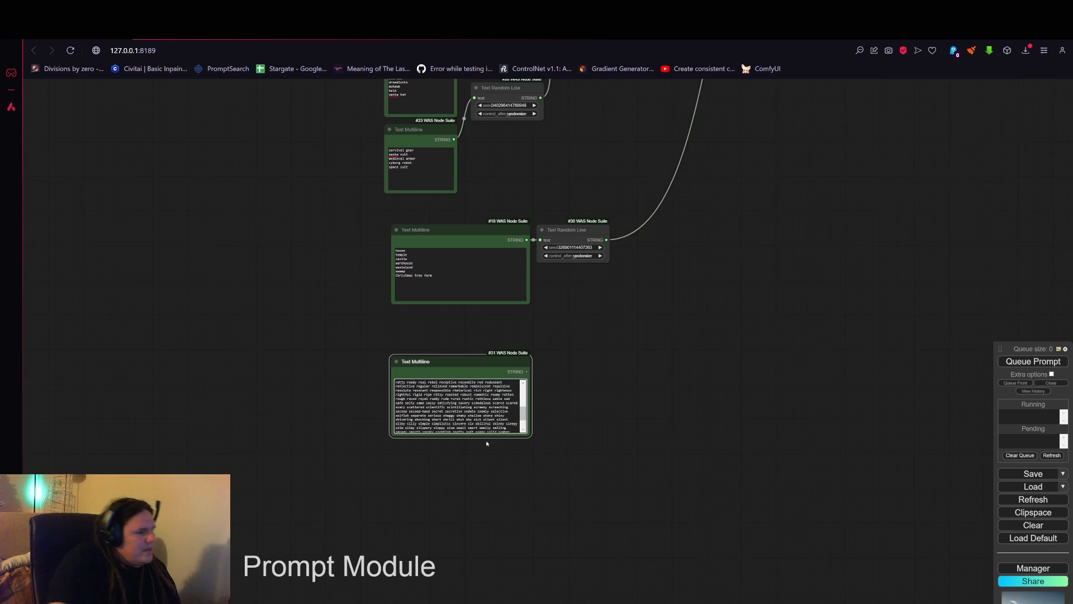
# Add a Text Shuffle node beside the Text Multiline node holding the descriptive word list.
pyautogui.scroll(1, 486, 441)
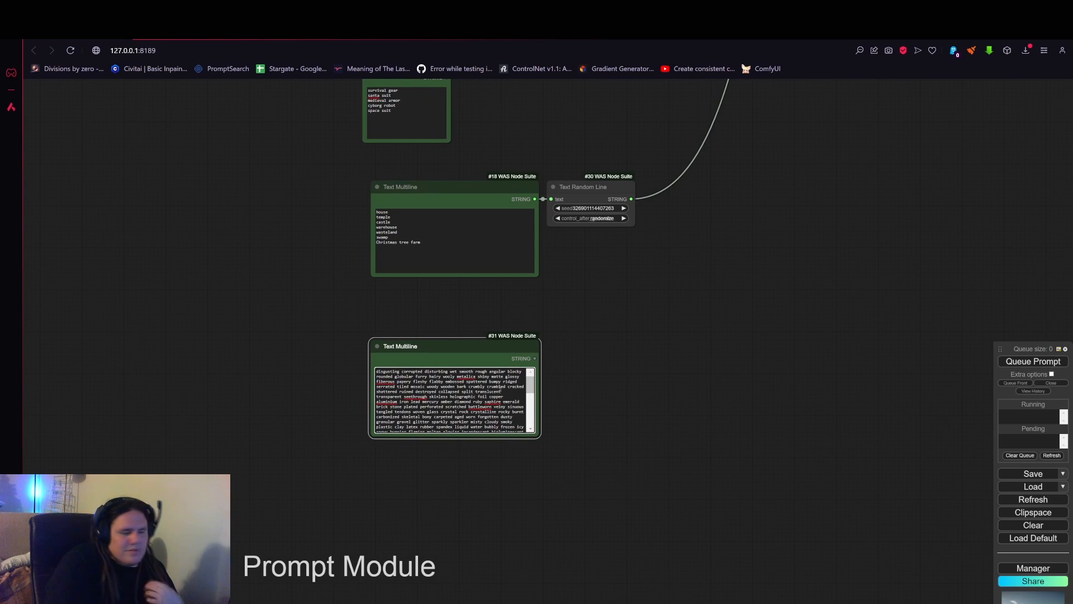
pyautogui.scroll(9, 578, 374)
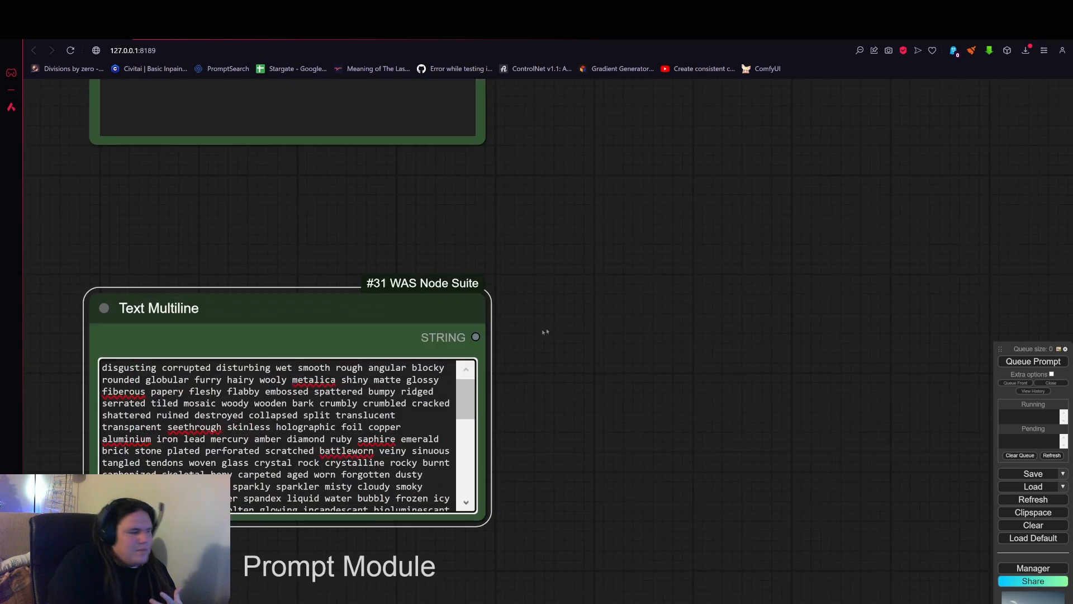
pyautogui.moveTo(545, 325)
pyautogui.mouseDown()
pyautogui.moveTo(539, 281)
pyautogui.moveTo(532, 330)
pyautogui.mouseUp()
pyautogui.scroll(-4, 539, 281)
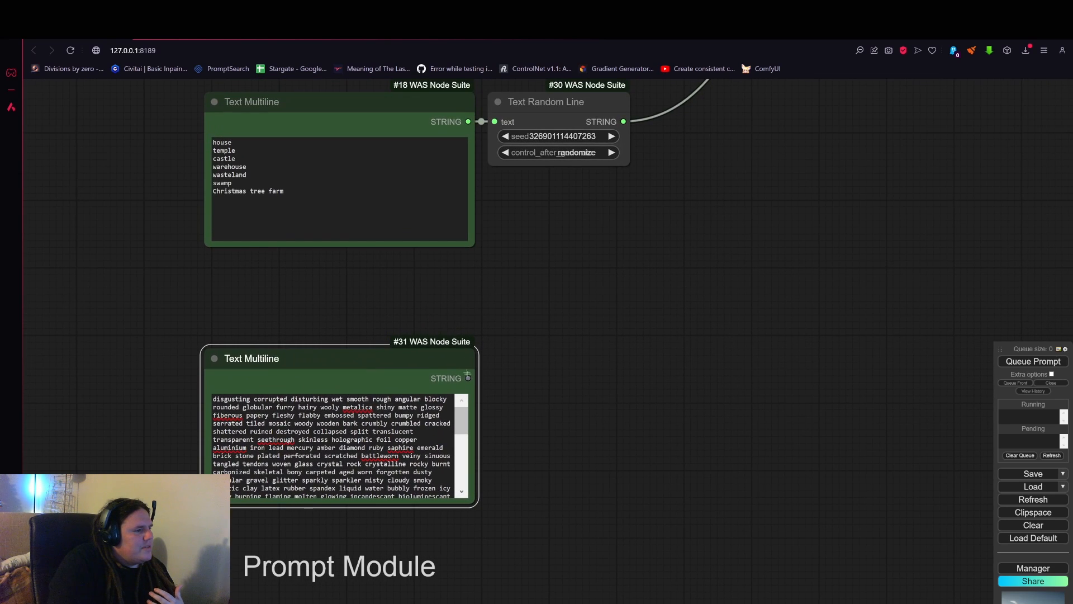
pyautogui.moveTo(468, 378); pyautogui.dragTo(534, 359)
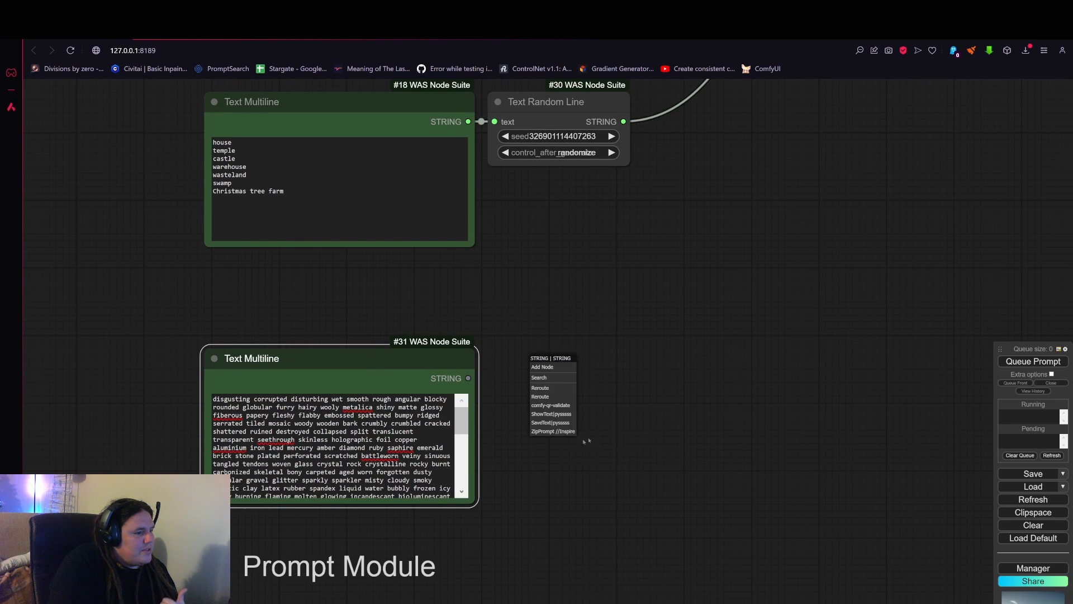
pyautogui.click(502, 395)
pyautogui.doubleClick(537, 376)
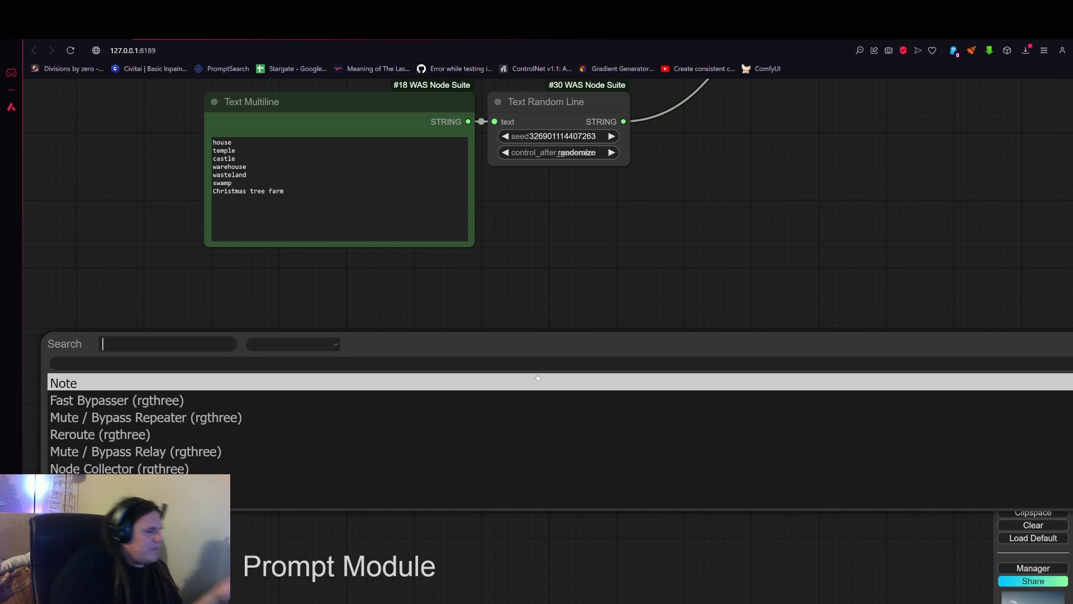
pyautogui.write('shuff')
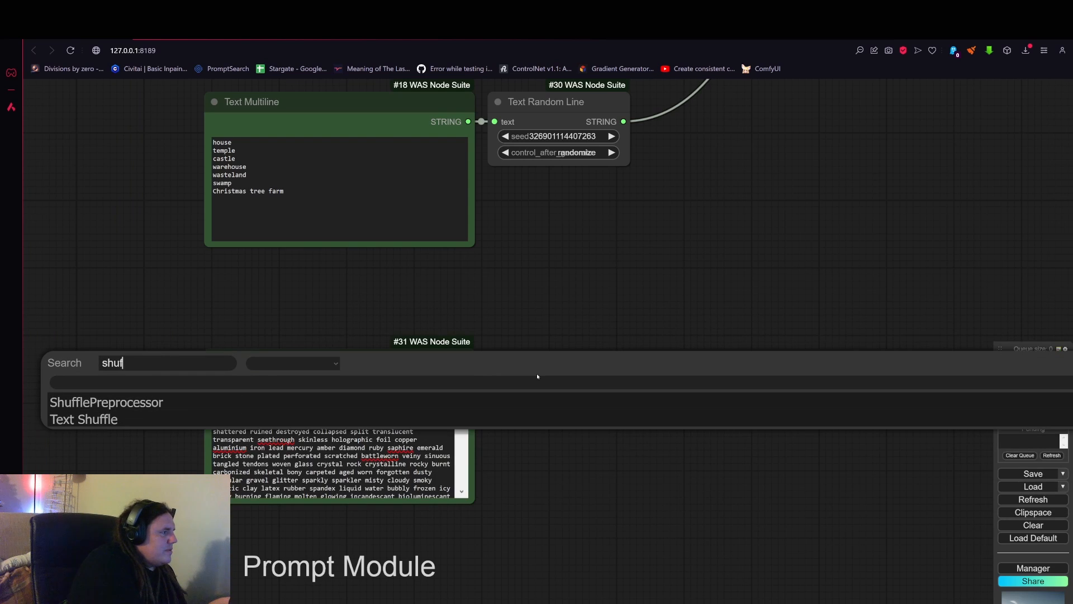
pyautogui.click(170, 416)
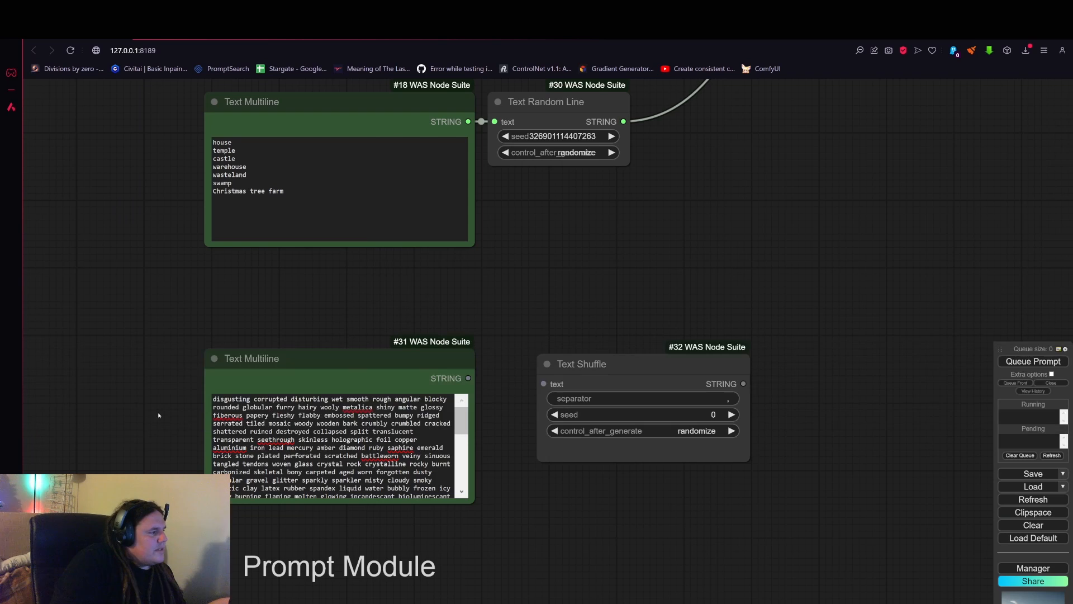
pyautogui.moveTo(646, 362); pyautogui.dragTo(618, 342)
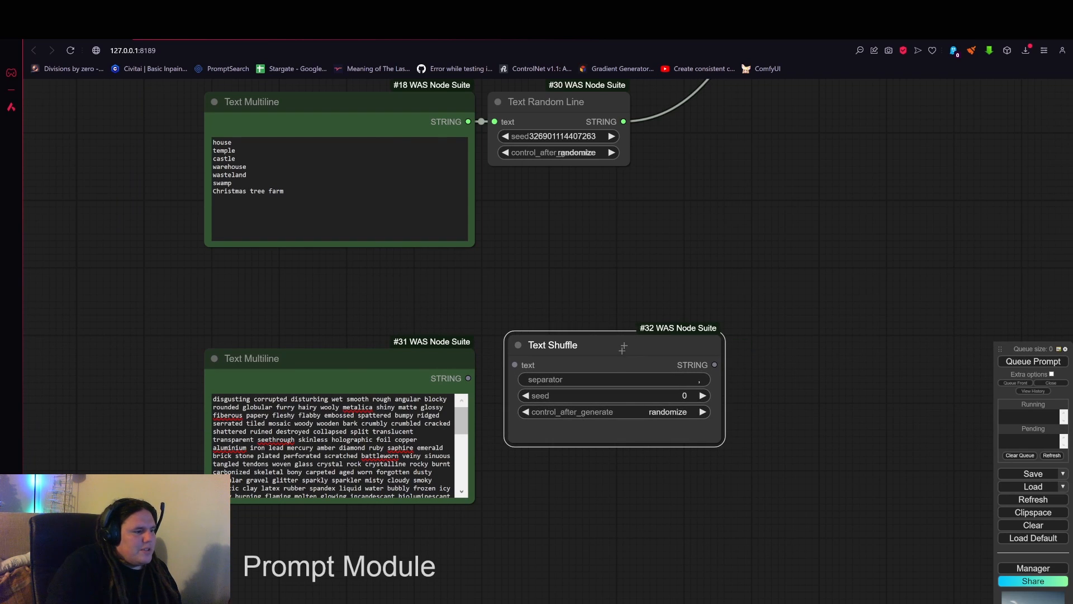
# Blank out the Text Shuffle node's separator and connect the descriptive word list's output to its text input.
pyautogui.scroll(5, 720, 373)
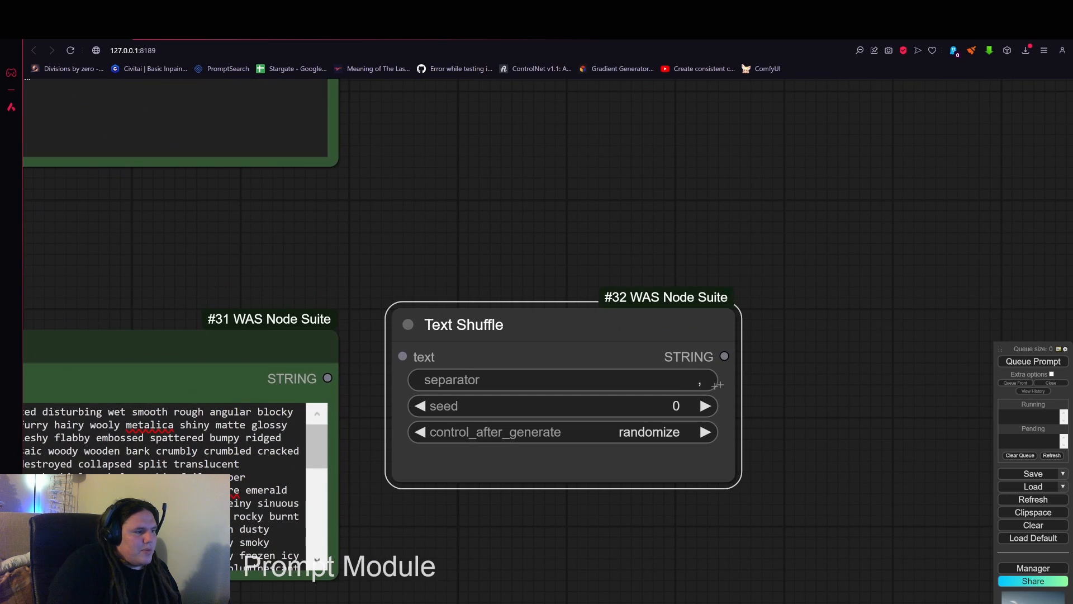
pyautogui.click(709, 382)
pyautogui.press('BackSpace')
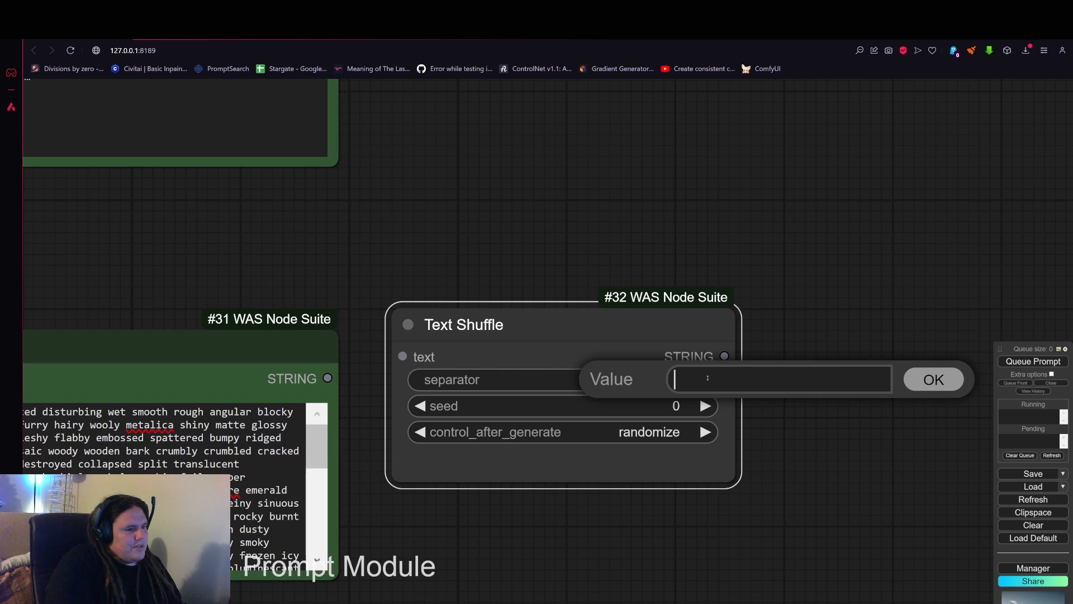
pyautogui.click(941, 380)
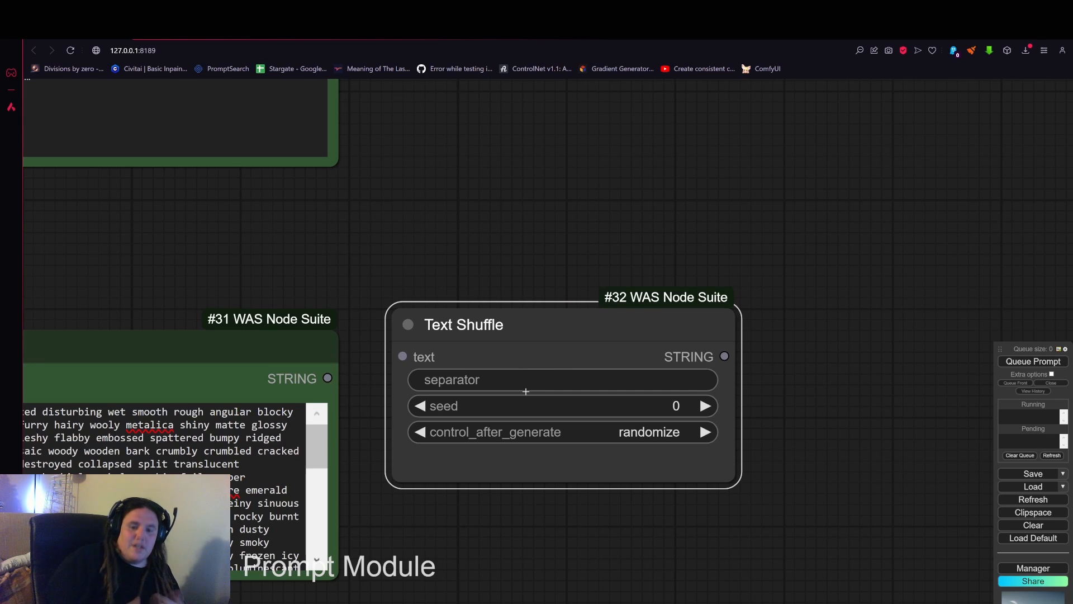
pyautogui.scroll(-2, 563, 347)
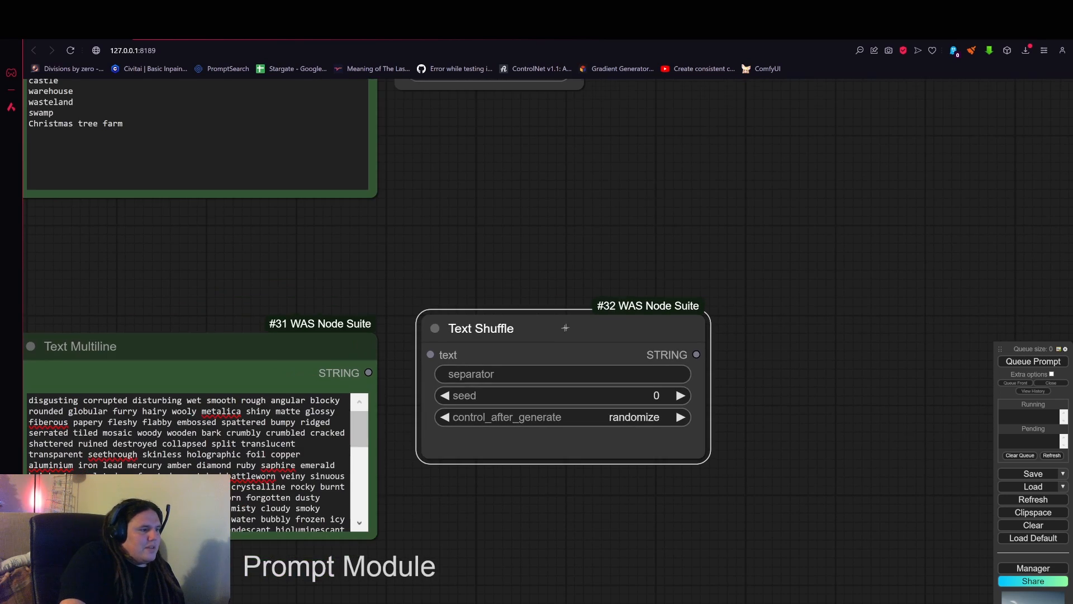
pyautogui.moveTo(565, 328); pyautogui.dragTo(534, 235)
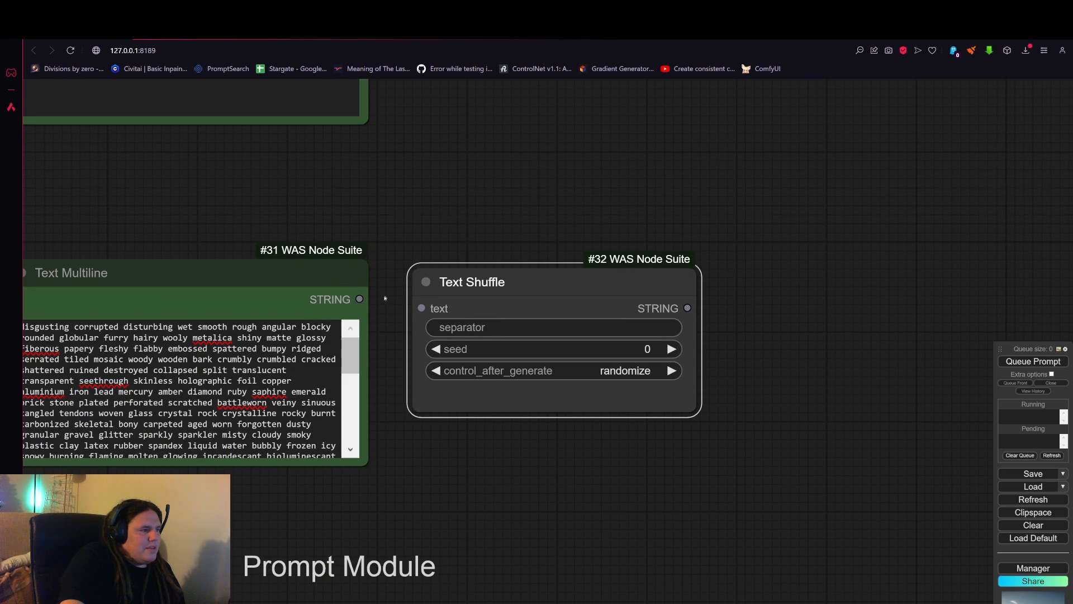
pyautogui.moveTo(359, 299); pyautogui.dragTo(422, 308)
# Add a Text String Truncate node and place it beside the Text Shuffle node.
pyautogui.moveTo(703, 330); pyautogui.dragTo(604, 309)
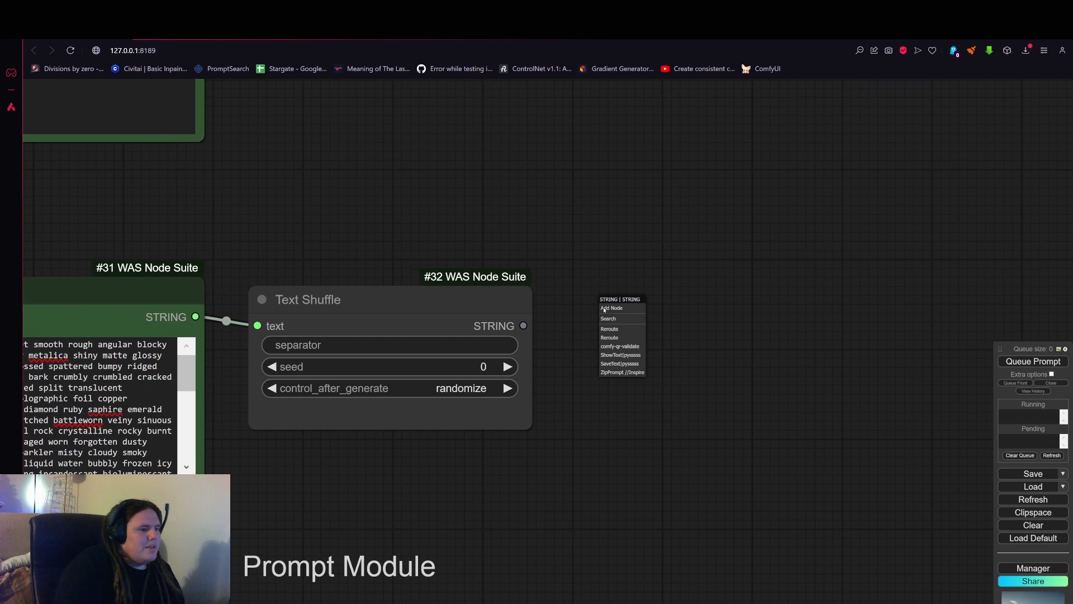
pyautogui.click(573, 292)
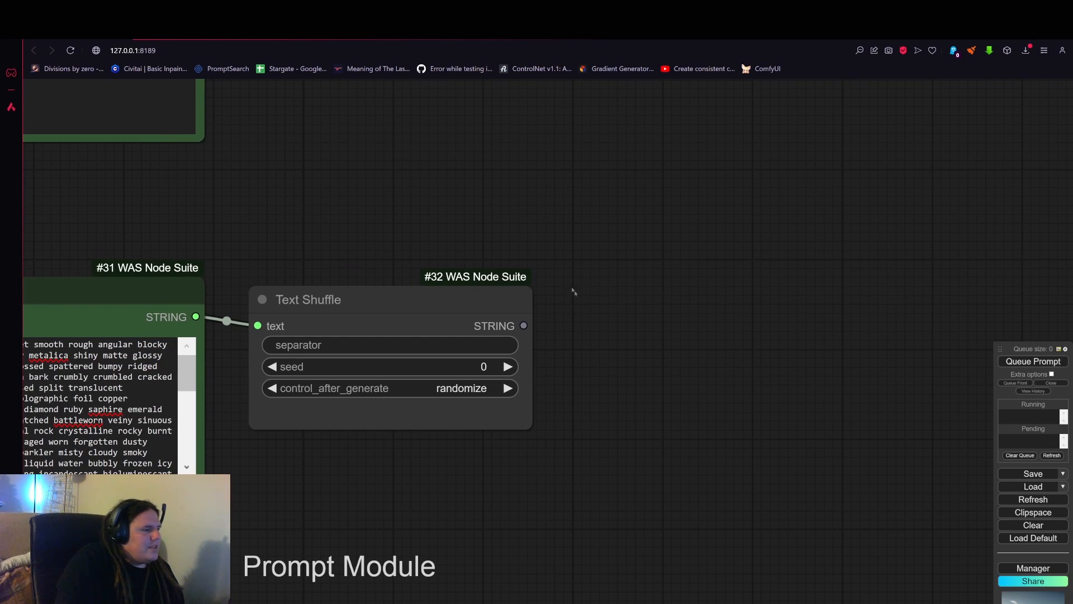
pyautogui.scroll(-6, 727, 193)
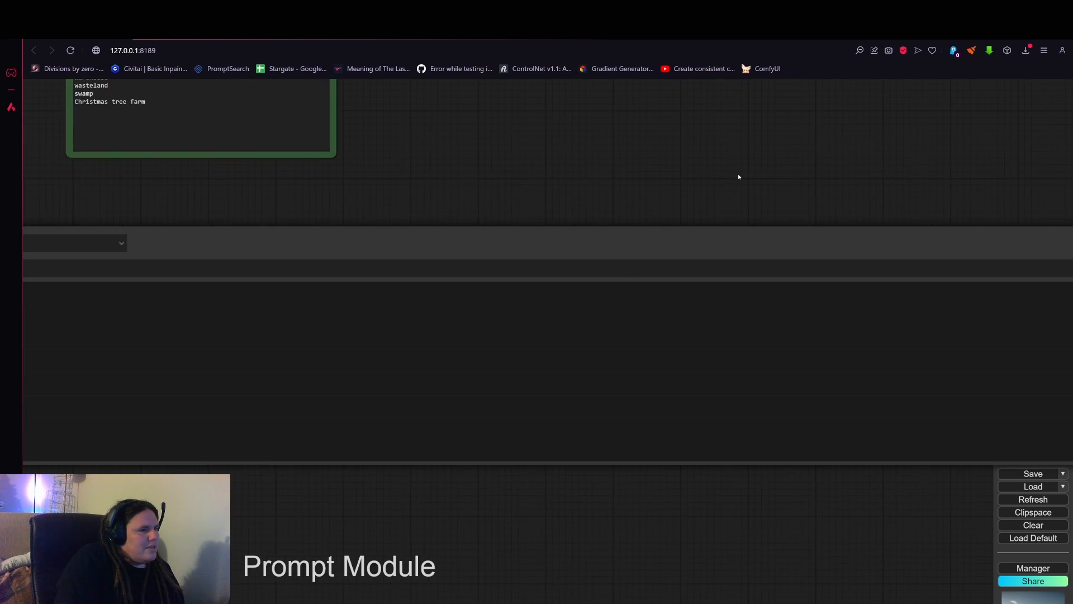
pyautogui.moveTo(781, 264); pyautogui.dragTo(642, 282)
pyautogui.doubleClick(641, 282)
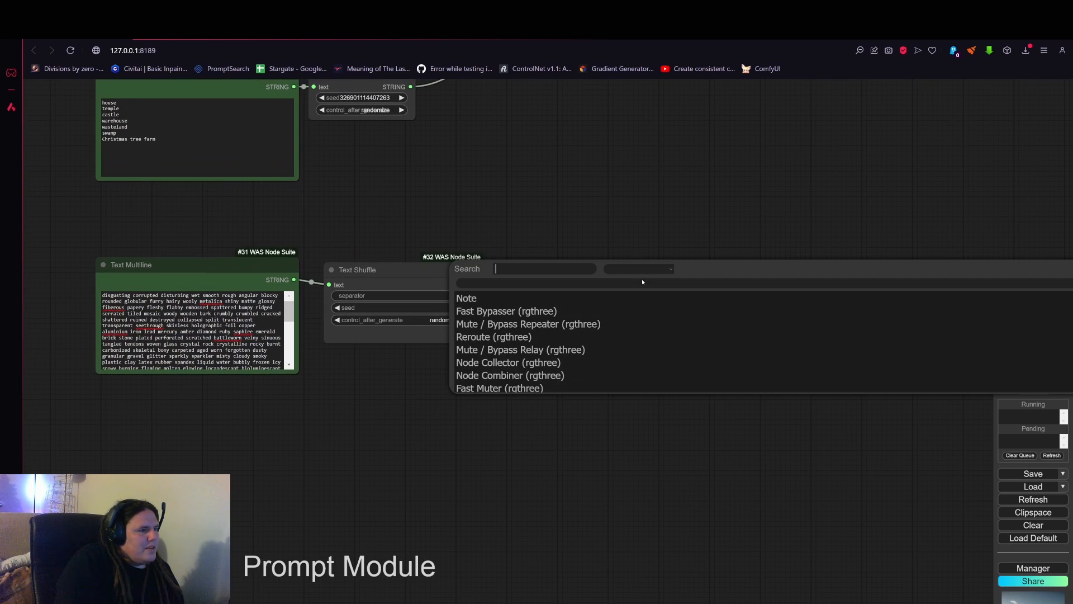
pyautogui.write('trun')
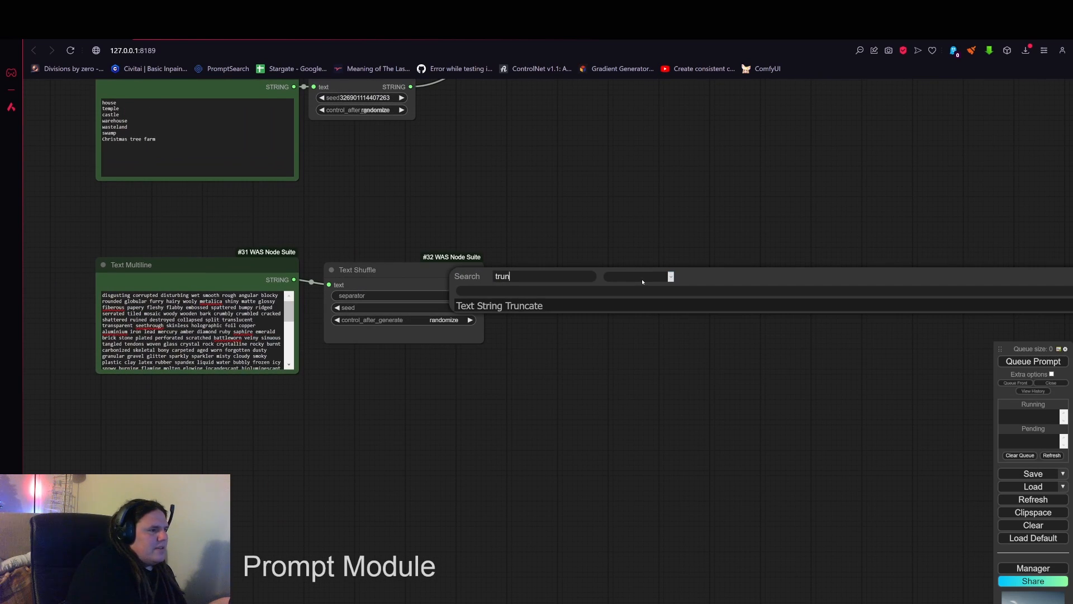
pyautogui.click(558, 305)
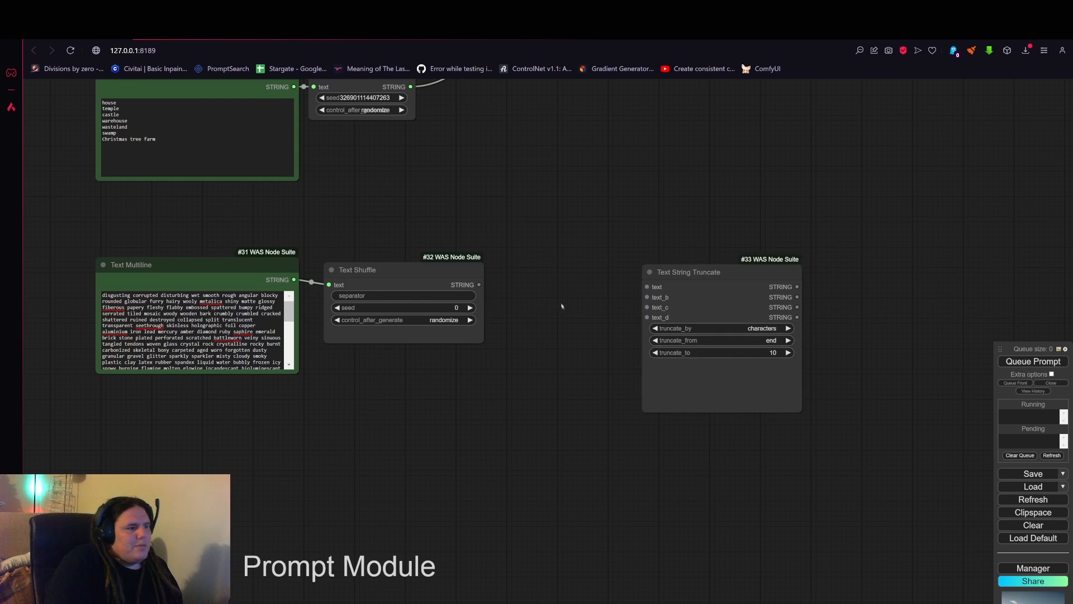
pyautogui.scroll(3, 653, 268)
pyautogui.moveTo(743, 267); pyautogui.dragTo(527, 260)
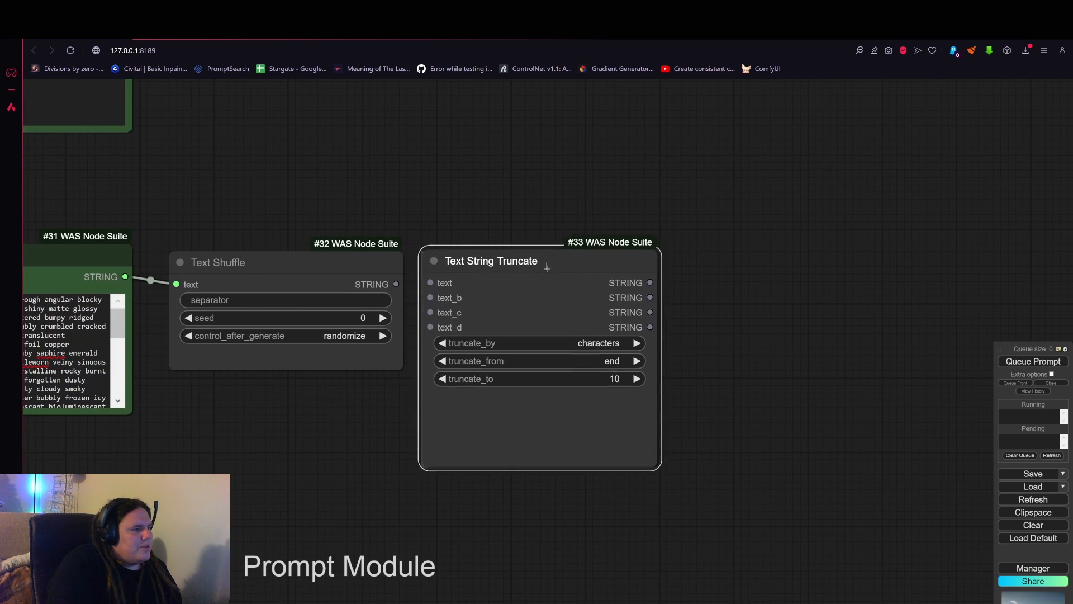
# Set Text String Truncate to truncate by words and connect the Text Shuffle output to its first text input.
pyautogui.scroll(2, 642, 335)
pyautogui.scroll(2, 751, 385)
pyautogui.moveTo(751, 385); pyautogui.dragTo(811, 381)
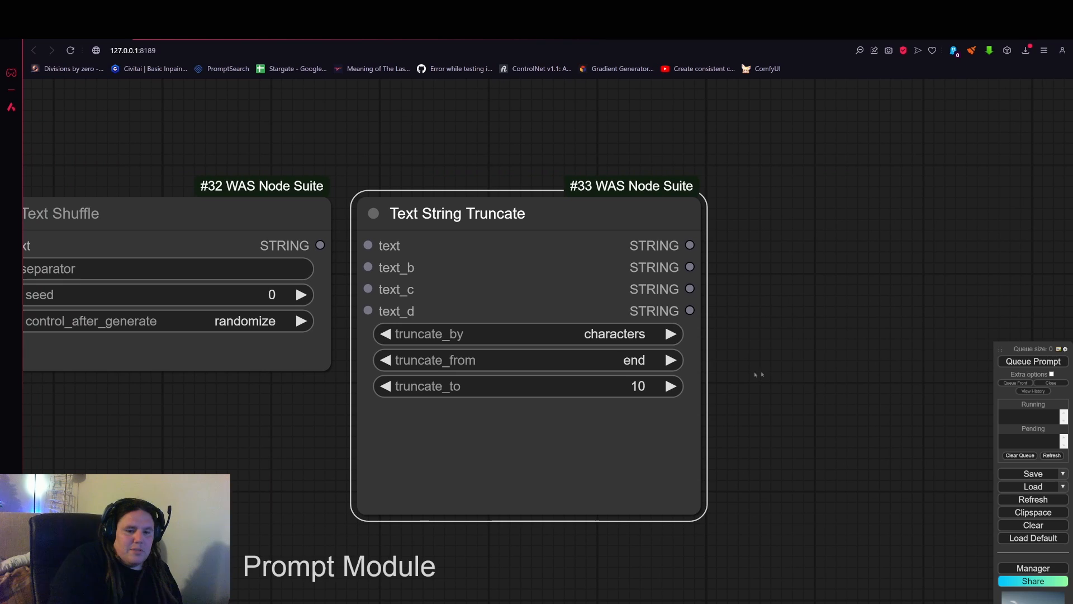
pyautogui.click(599, 331)
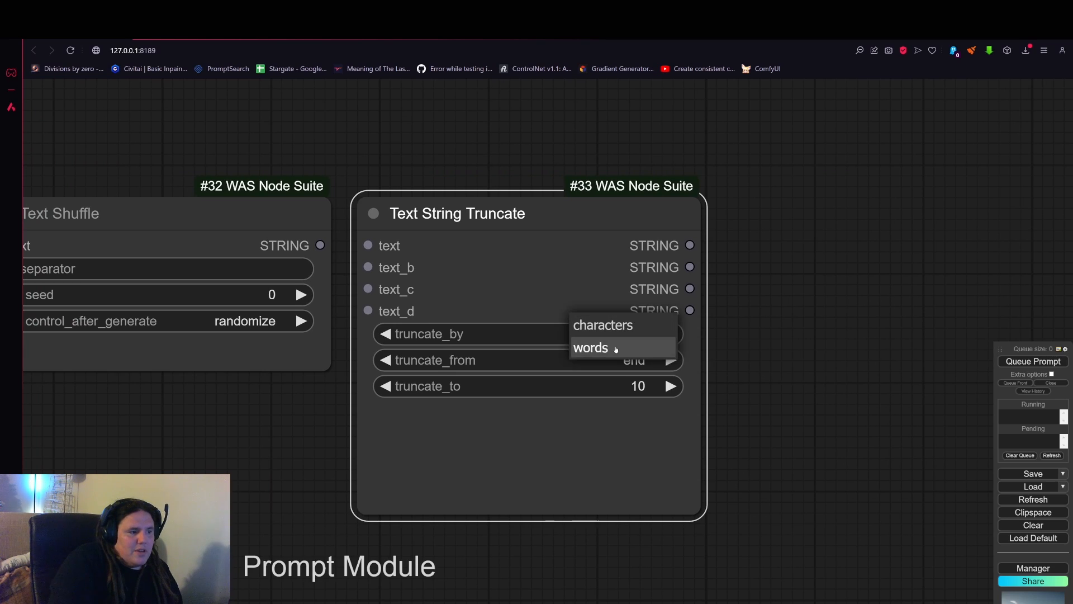
pyautogui.click(613, 350)
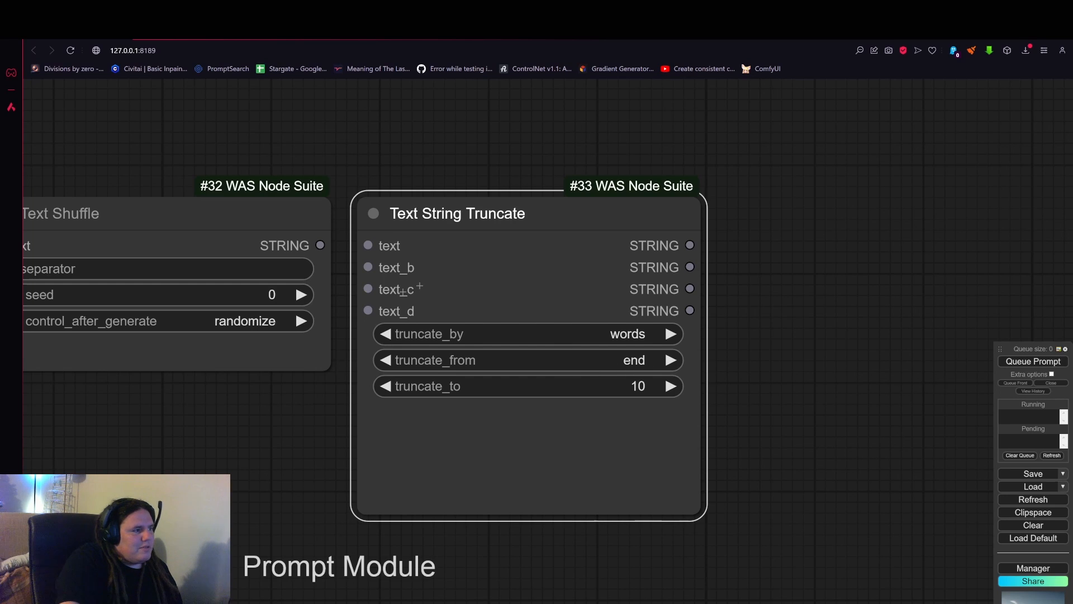
pyautogui.moveTo(320, 245); pyautogui.dragTo(369, 246)
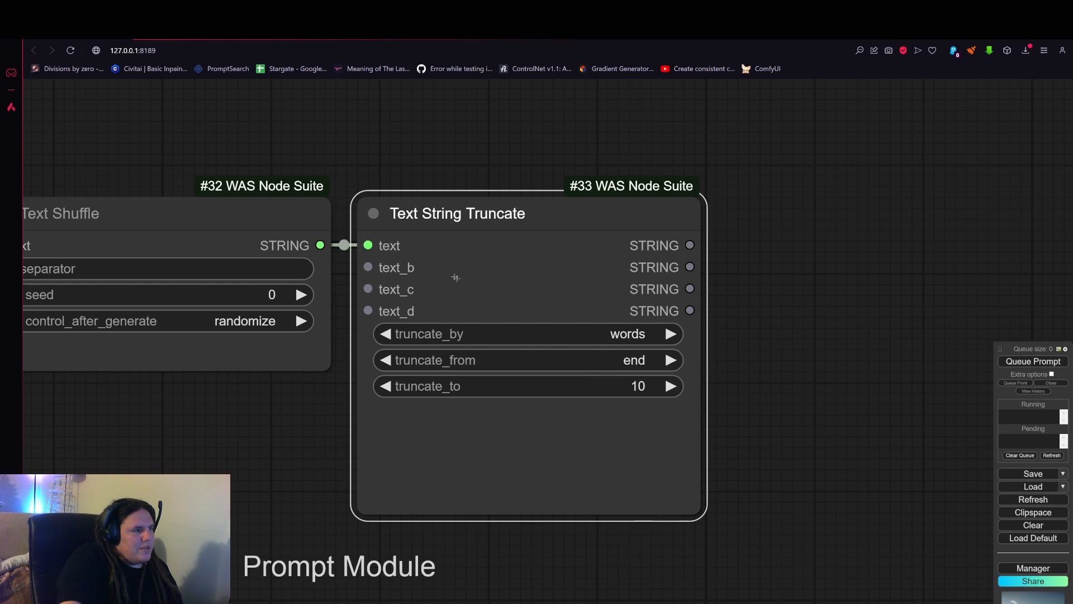
# Line up the Text Shuffle node with the word list's output and look over the end of the descriptive word list.
pyautogui.scroll(-4, 456, 278)
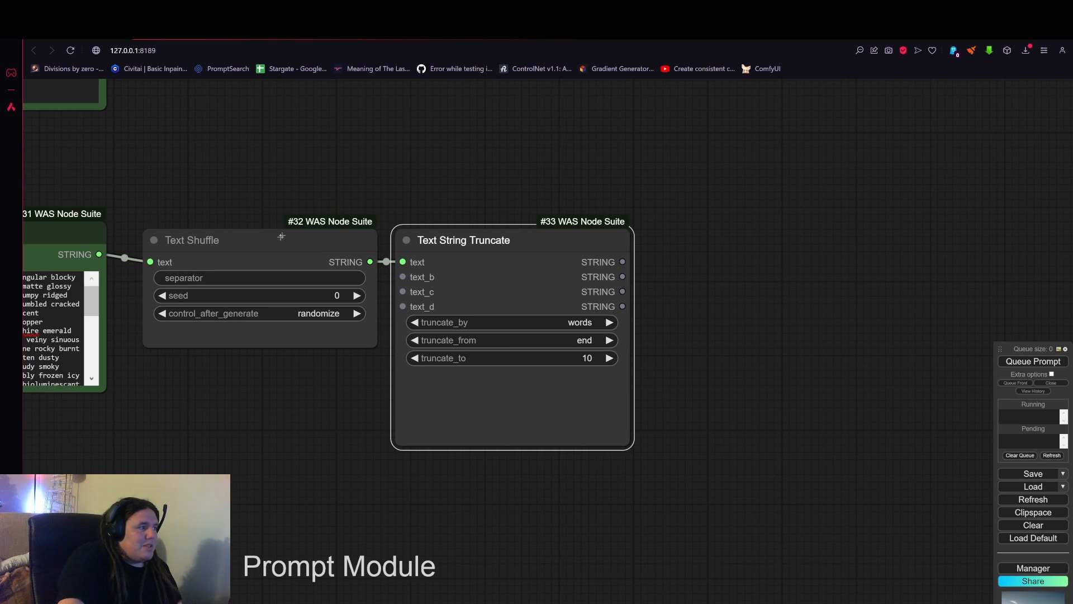
pyautogui.moveTo(281, 236); pyautogui.dragTo(289, 229)
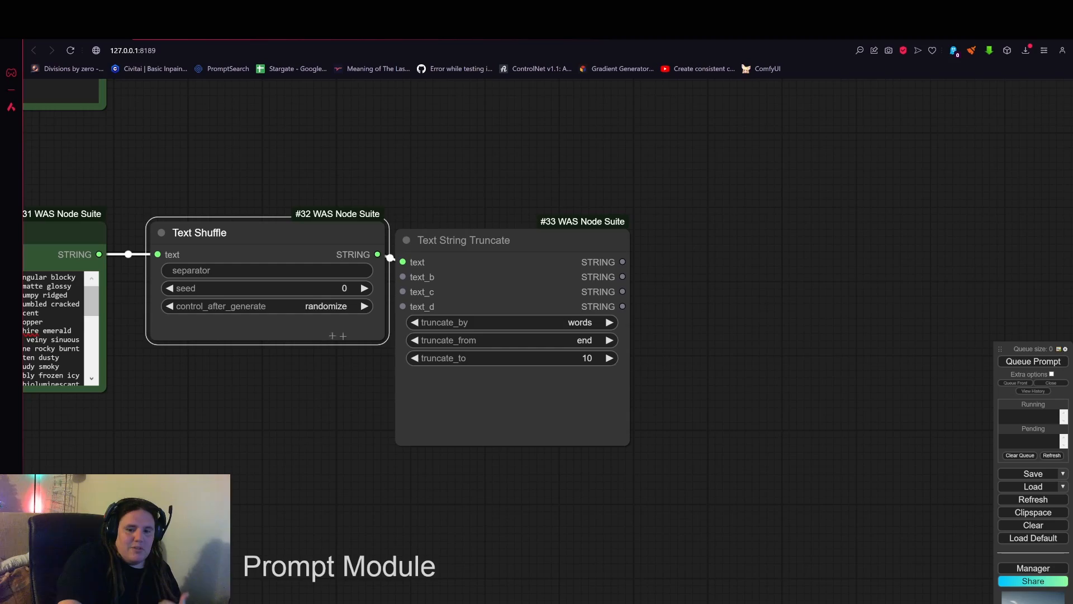
pyautogui.moveTo(297, 447); pyautogui.dragTo(568, 431)
pyautogui.scroll(-10, 415, 334)
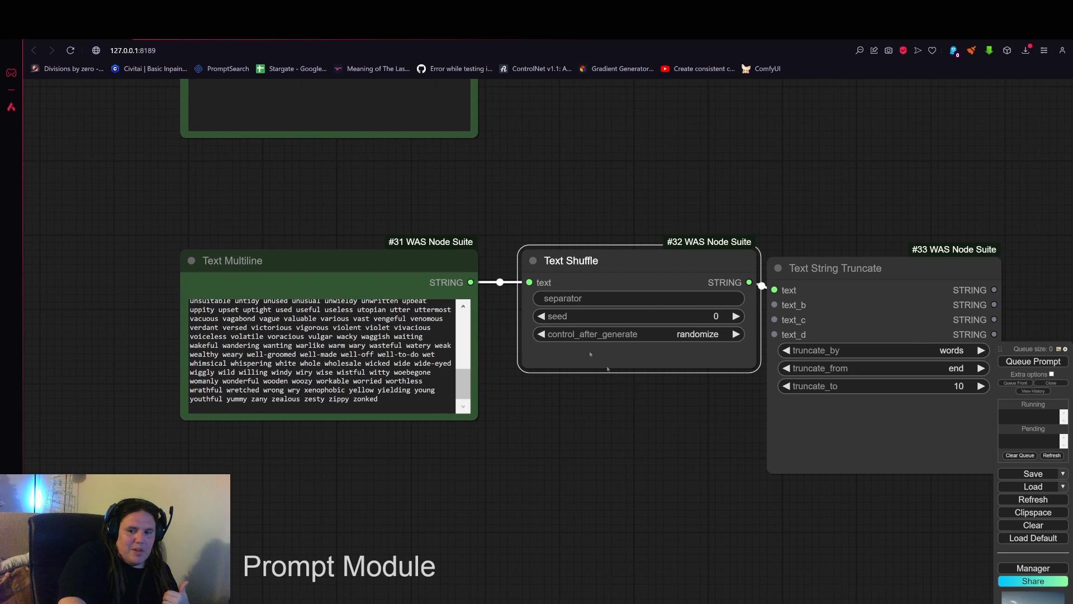
pyautogui.scroll(-1, 521, 283)
pyautogui.moveTo(539, 212); pyautogui.dragTo(790, 452)
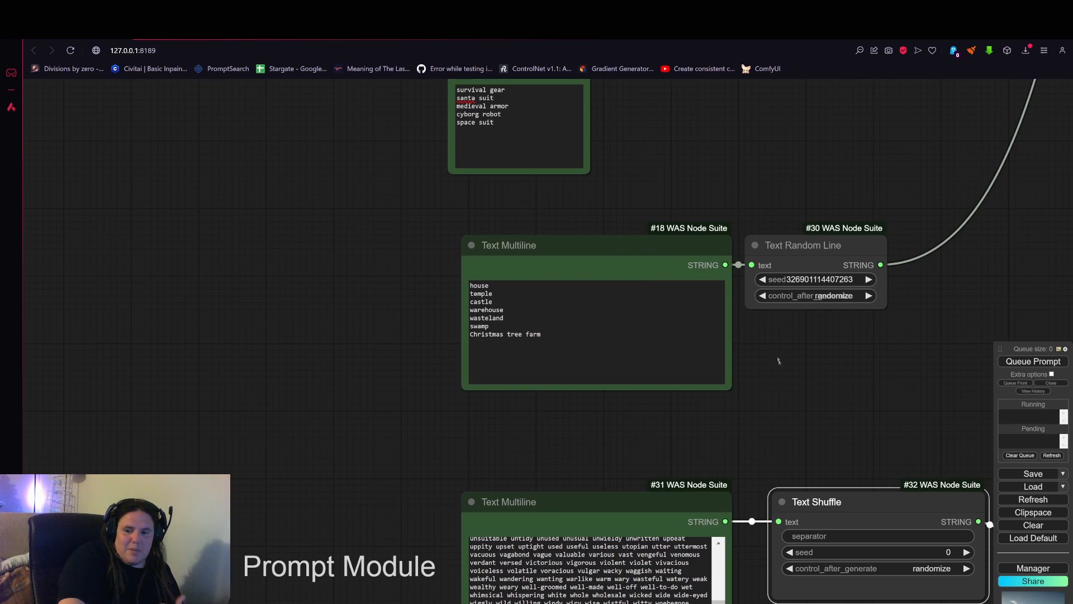
pyautogui.moveTo(777, 361); pyautogui.dragTo(529, 275)
pyautogui.moveTo(548, 430); pyautogui.dragTo(261, 460)
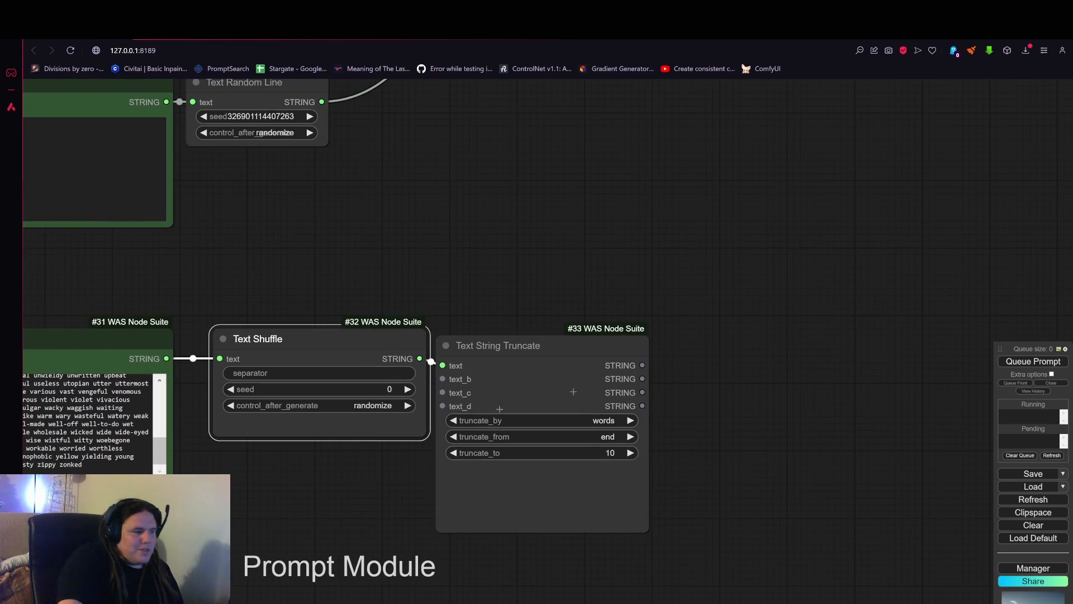
# Attach a Show Text node to the first output of Text String Truncate.
pyautogui.scroll(-3, 537, 268)
pyautogui.moveTo(633, 313); pyautogui.dragTo(644, 418)
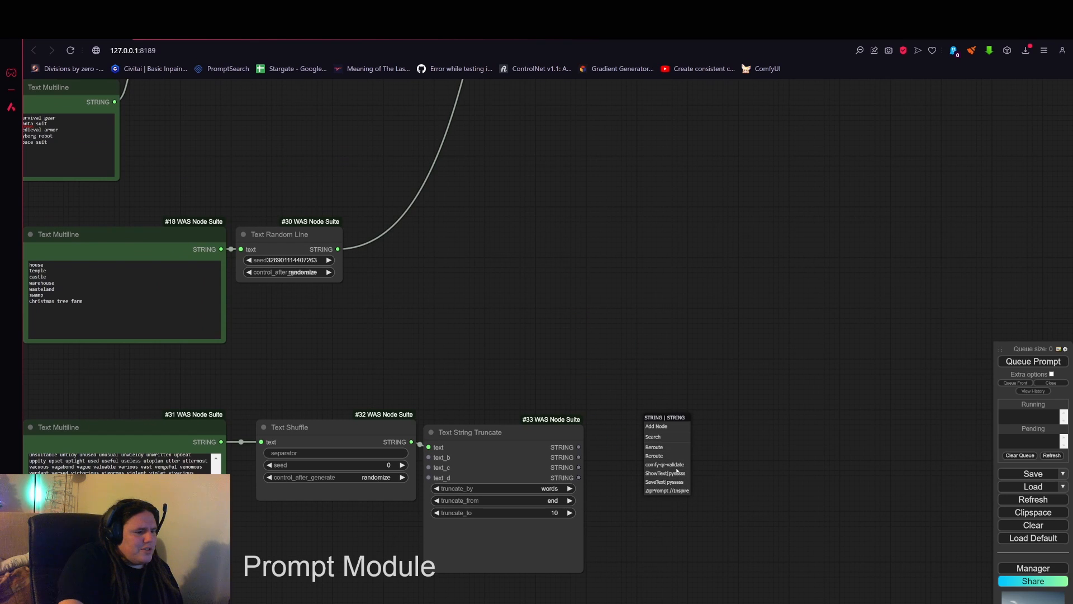
pyautogui.click(679, 474)
pyautogui.moveTo(691, 477); pyautogui.dragTo(522, 352)
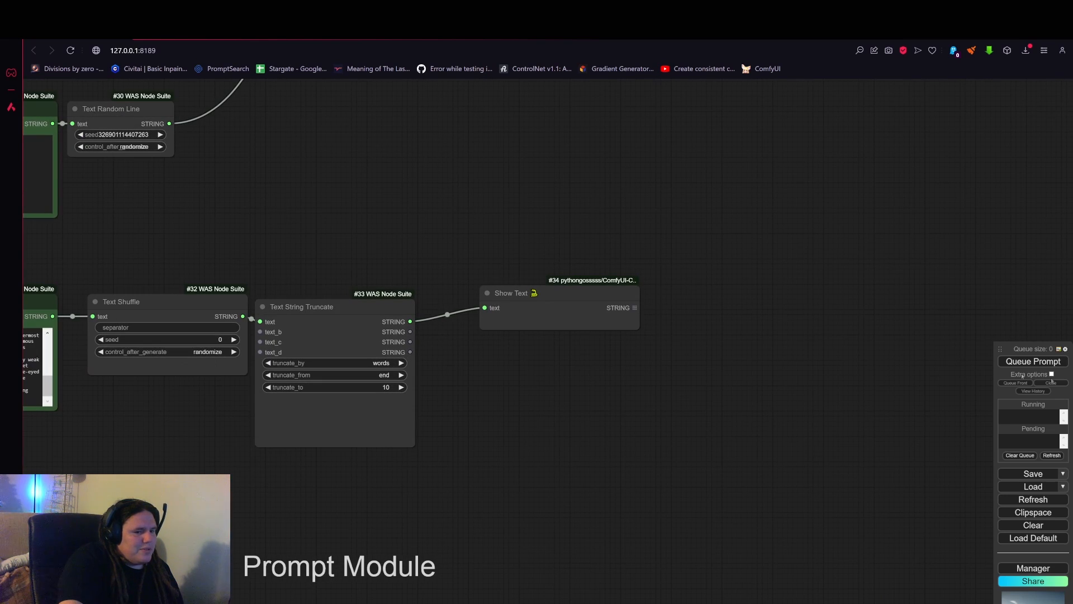
# Queue the prompt to check the shuffled words in the new Show Text node, and move that node above Text String Truncate.
pyautogui.click(1033, 361)
pyautogui.scroll(5, 564, 347)
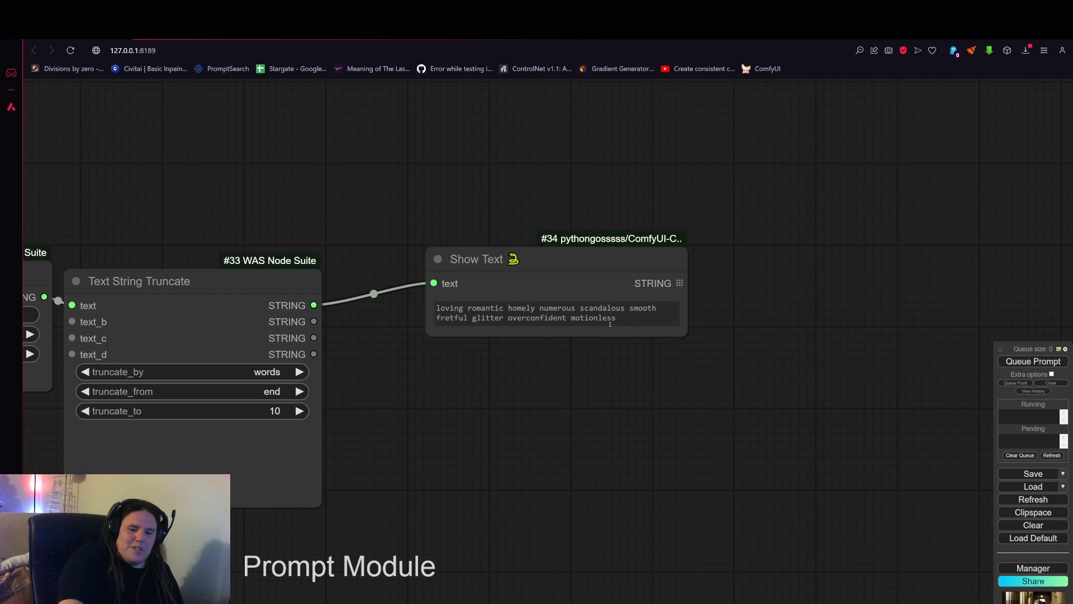
pyautogui.scroll(-5, 670, 285)
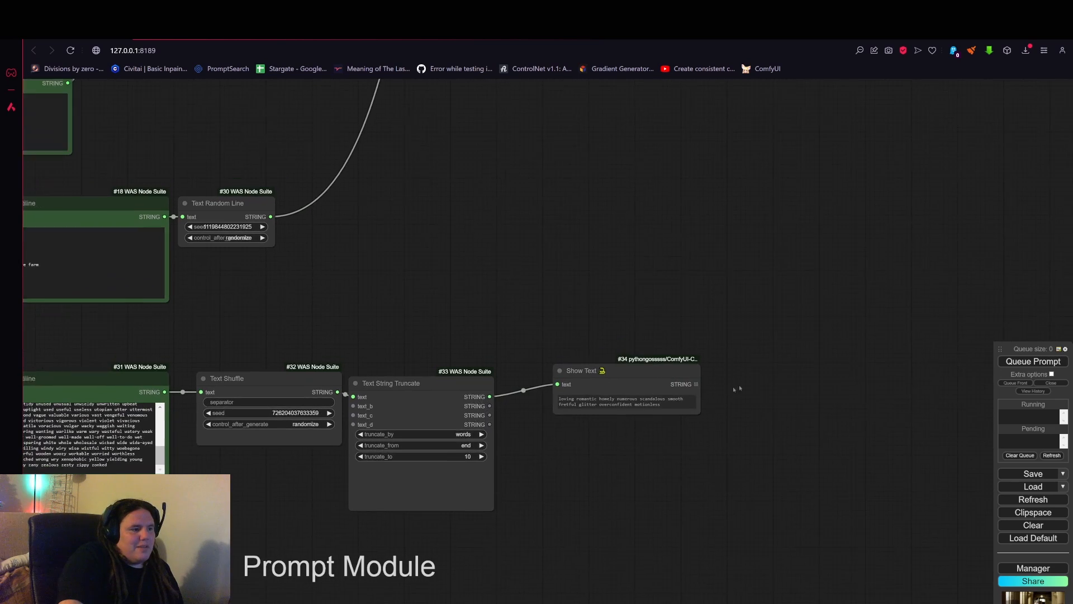
pyautogui.scroll(-5, 652, 379)
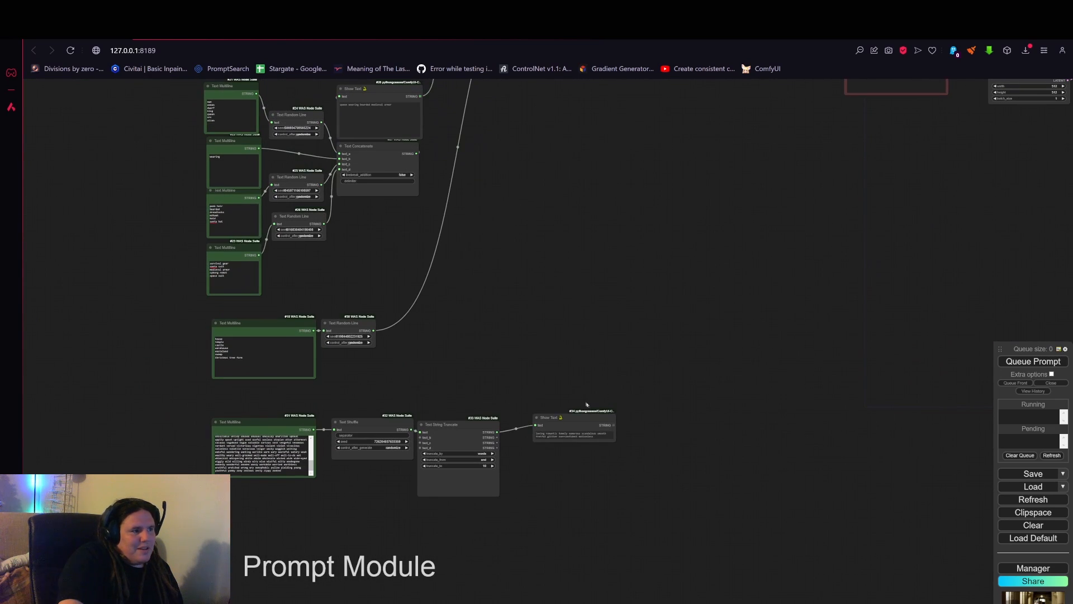
pyautogui.moveTo(584, 415); pyautogui.dragTo(518, 307)
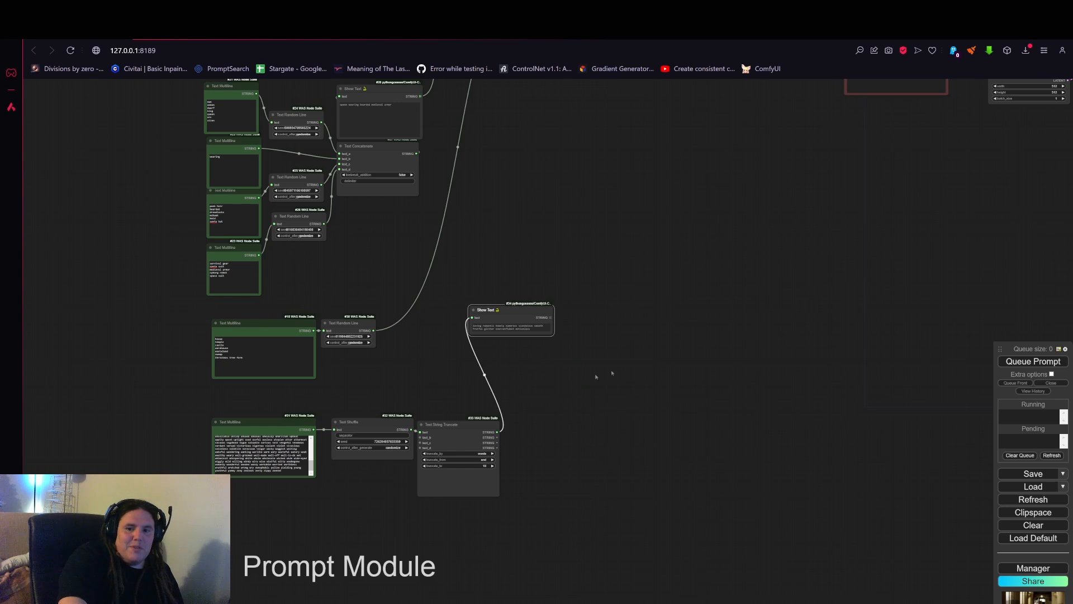
# Move the character list and its Text Random Line node farther left of the Text Concatenate node to make room.
pyautogui.moveTo(673, 315); pyautogui.dragTo(693, 445)
pyautogui.moveTo(550, 440); pyautogui.dragTo(688, 380)
pyautogui.scroll(5, 508, 279)
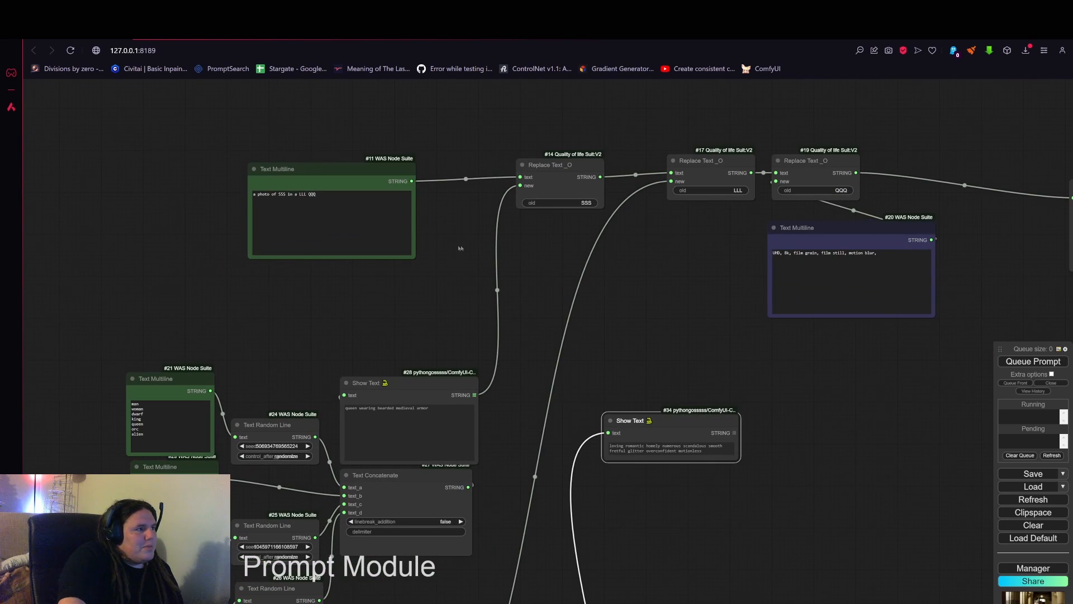
pyautogui.click(276, 194)
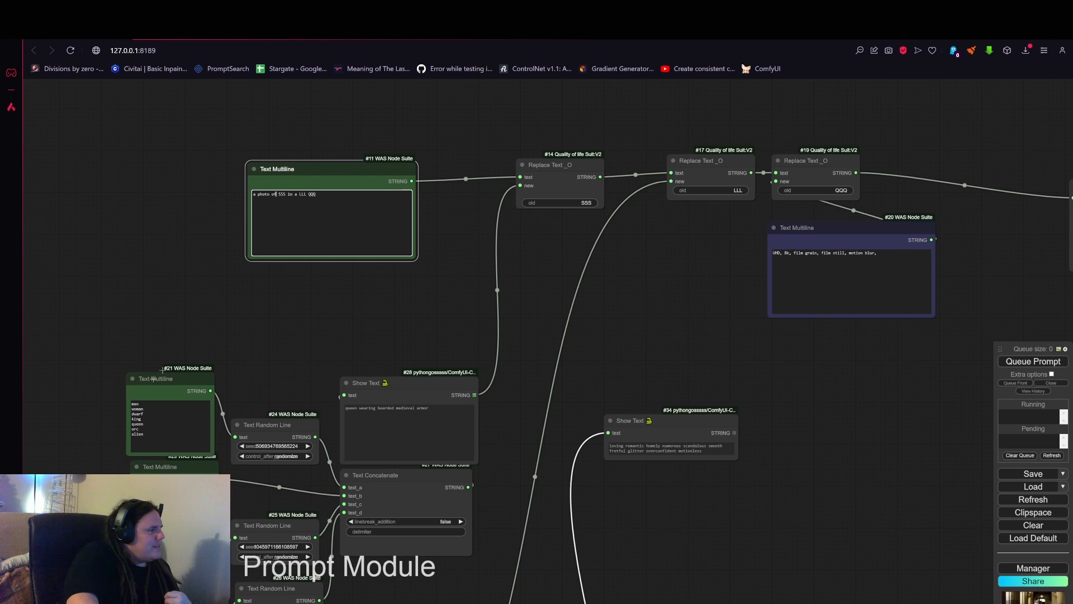
pyautogui.moveTo(281, 306); pyautogui.dragTo(255, 253)
pyautogui.moveTo(372, 334)
pyautogui.mouseDown()
pyautogui.moveTo(347, 242)
pyautogui.moveTo(388, 310)
pyautogui.moveTo(372, 319)
pyautogui.mouseUp()
pyautogui.moveTo(253, 283); pyautogui.dragTo(338, 241)
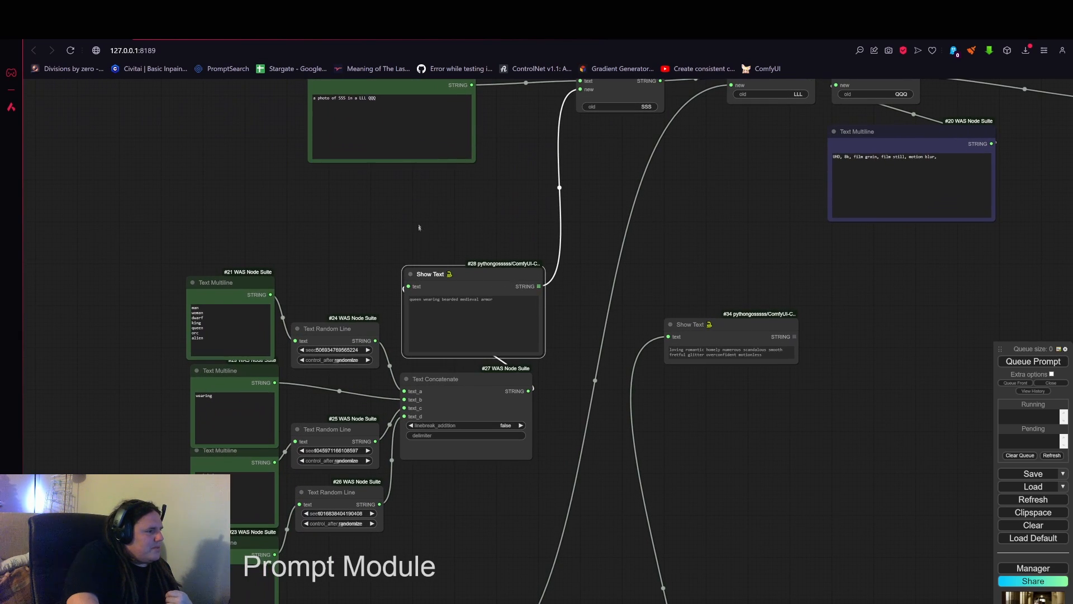
pyautogui.moveTo(419, 227); pyautogui.dragTo(503, 203)
pyautogui.moveTo(408, 297); pyautogui.dragTo(404, 289)
pyautogui.moveTo(297, 250); pyautogui.dragTo(184, 292)
pyautogui.moveTo(424, 295); pyautogui.dragTo(321, 292)
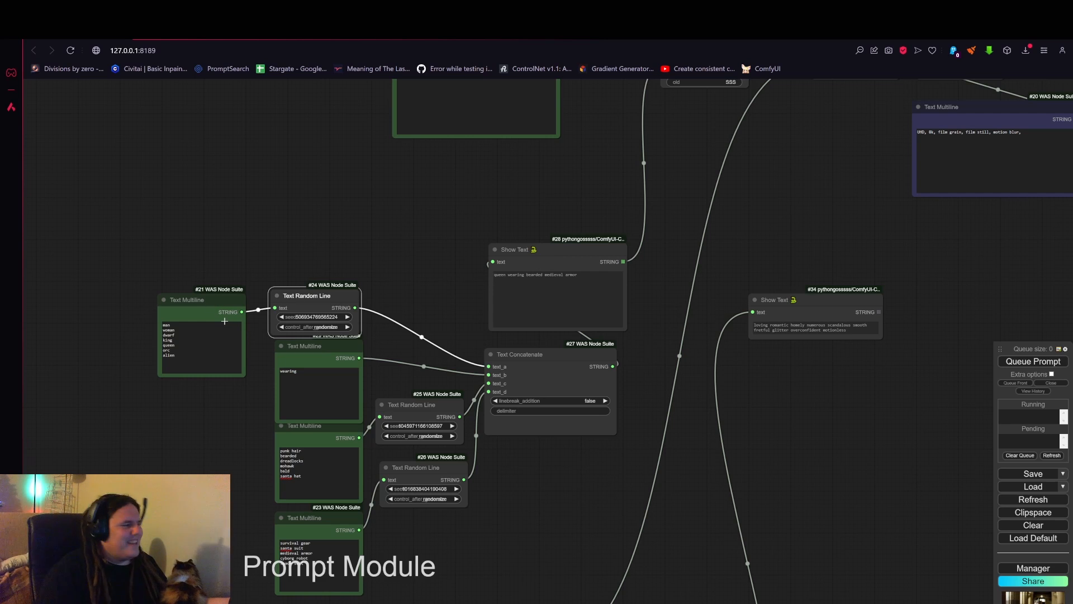
pyautogui.keyDown('alt'); pyautogui.moveTo(197, 302); pyautogui.dragTo(311, 199); pyautogui.keyUp('alt')
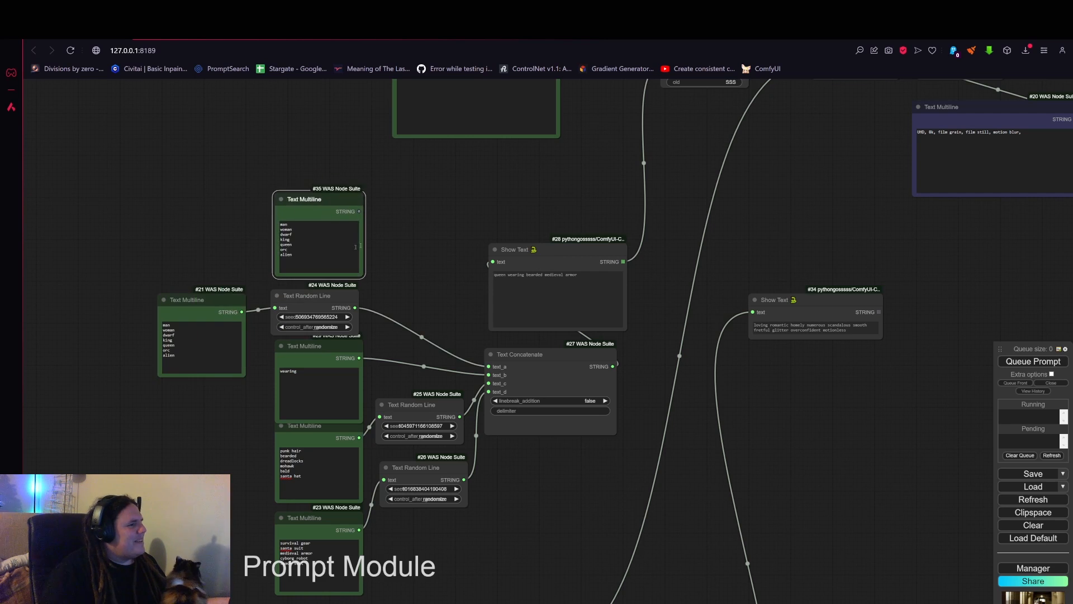
pyautogui.scroll(3, 360, 246)
pyautogui.moveTo(372, 269); pyautogui.dragTo(522, 277)
pyautogui.scroll(2, 522, 277)
pyautogui.moveTo(458, 273); pyautogui.dragTo(369, 214)
pyautogui.press('BackSpace')
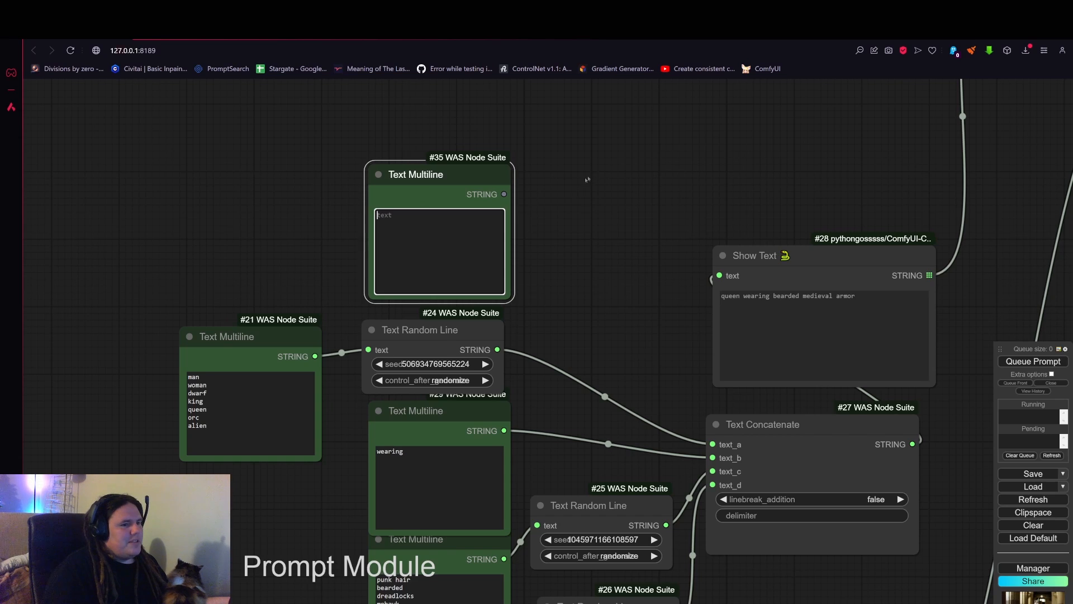
pyautogui.moveTo(587, 179); pyautogui.dragTo(556, 193)
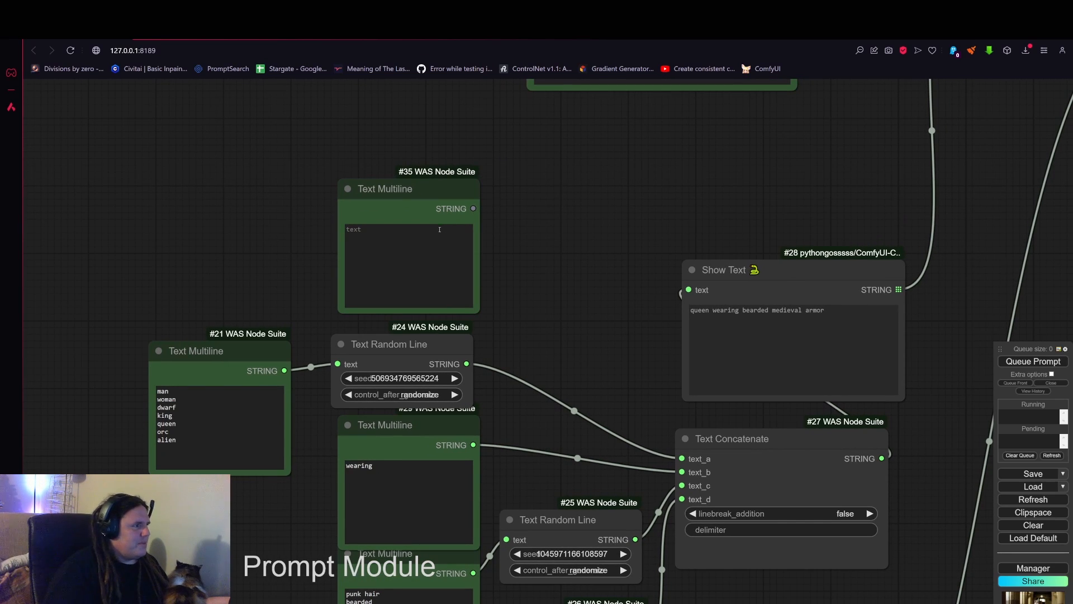
pyautogui.click(438, 235)
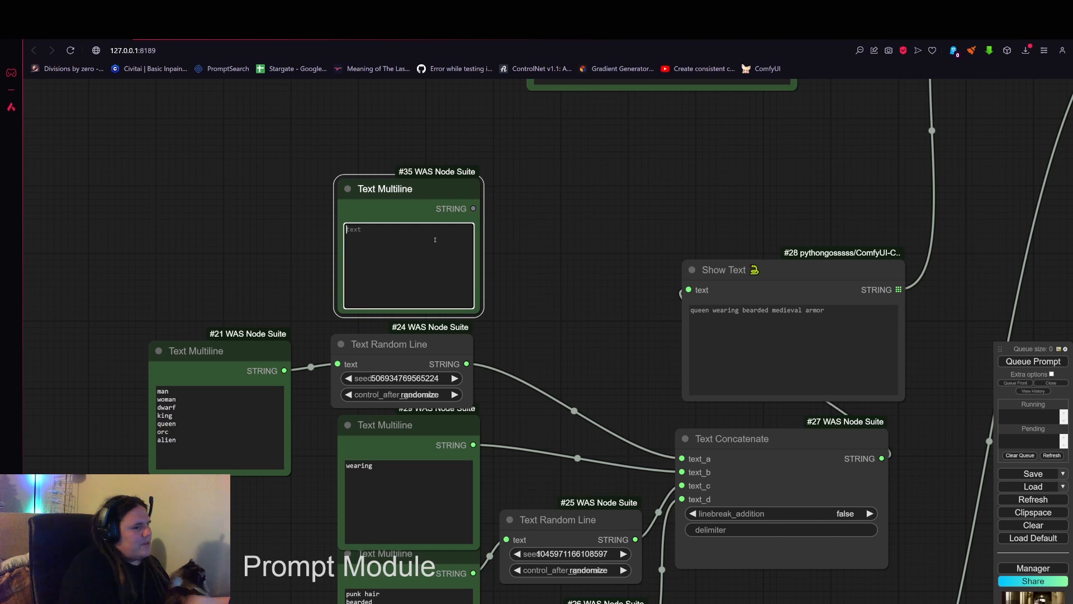
pyautogui.rightClick(469, 207)
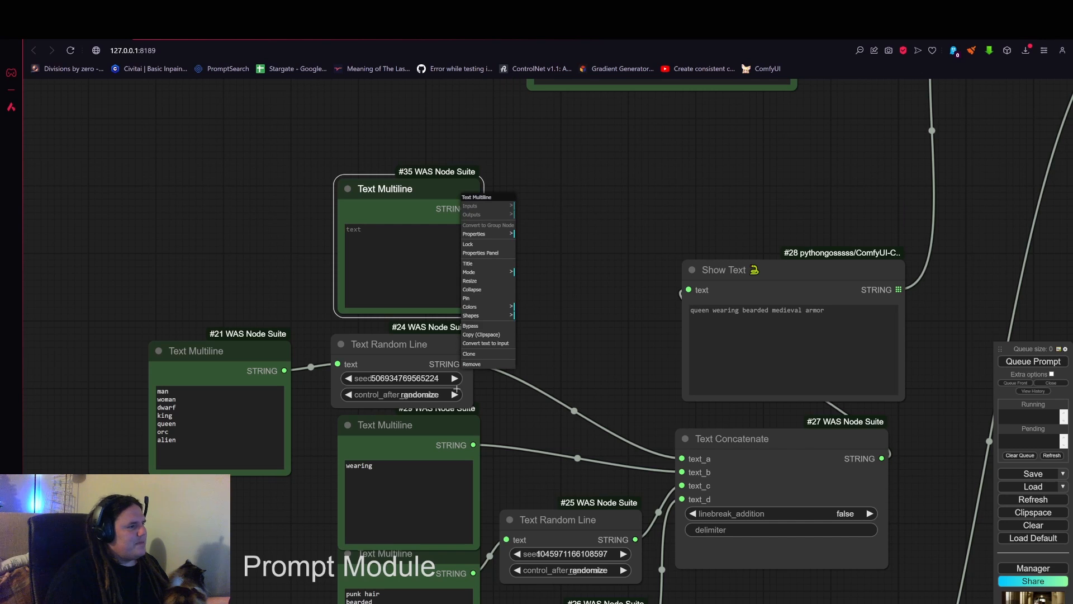
pyautogui.click(486, 368)
# Duplicate Text Concatenate, connect the copy's output to the original's text_a input, and place the copy above the character's Text Random Line node.
pyautogui.moveTo(557, 291); pyautogui.dragTo(426, 230)
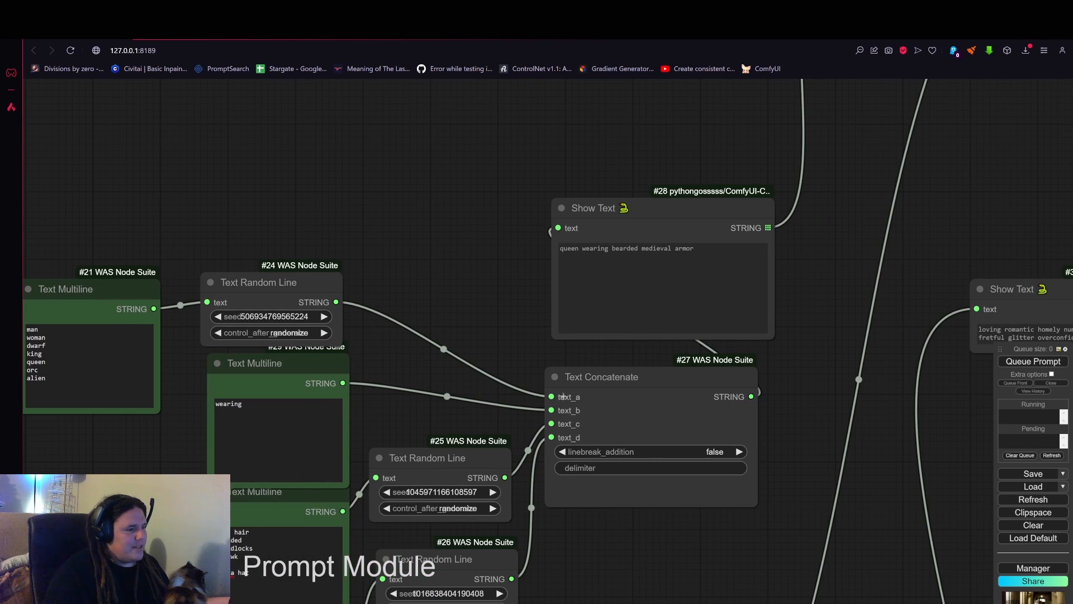
pyautogui.moveTo(496, 289); pyautogui.dragTo(475, 151)
pyautogui.moveTo(791, 204); pyautogui.dragTo(765, 343)
pyautogui.moveTo(604, 217); pyautogui.dragTo(617, 122)
pyautogui.moveTo(585, 404); pyautogui.dragTo(523, 262)
pyautogui.moveTo(643, 246); pyautogui.dragTo(504, 397)
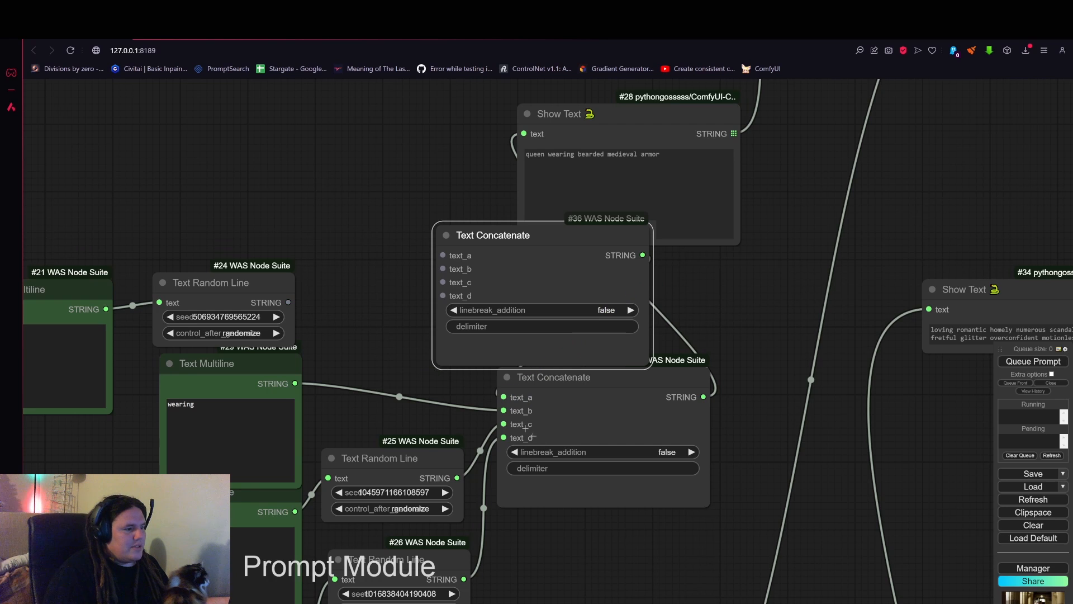
pyautogui.moveTo(565, 246); pyautogui.dragTo(310, 129)
pyautogui.moveTo(523, 322); pyautogui.dragTo(639, 365)
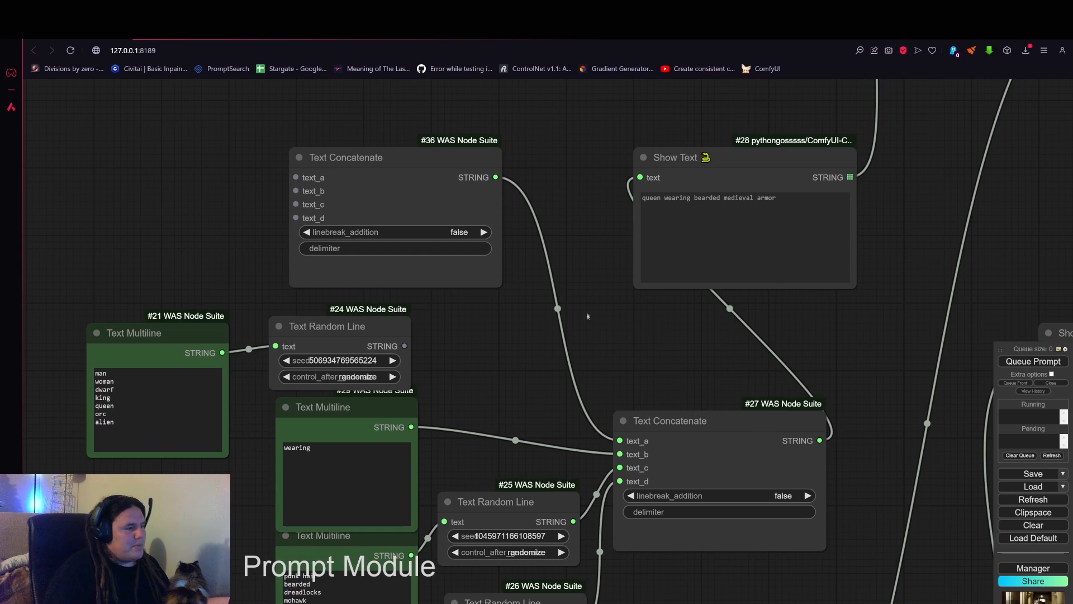
# Connect the first output of Text String Truncate to the text_a input of the new Text Concatenate node.
pyautogui.moveTo(588, 316); pyautogui.dragTo(678, 350)
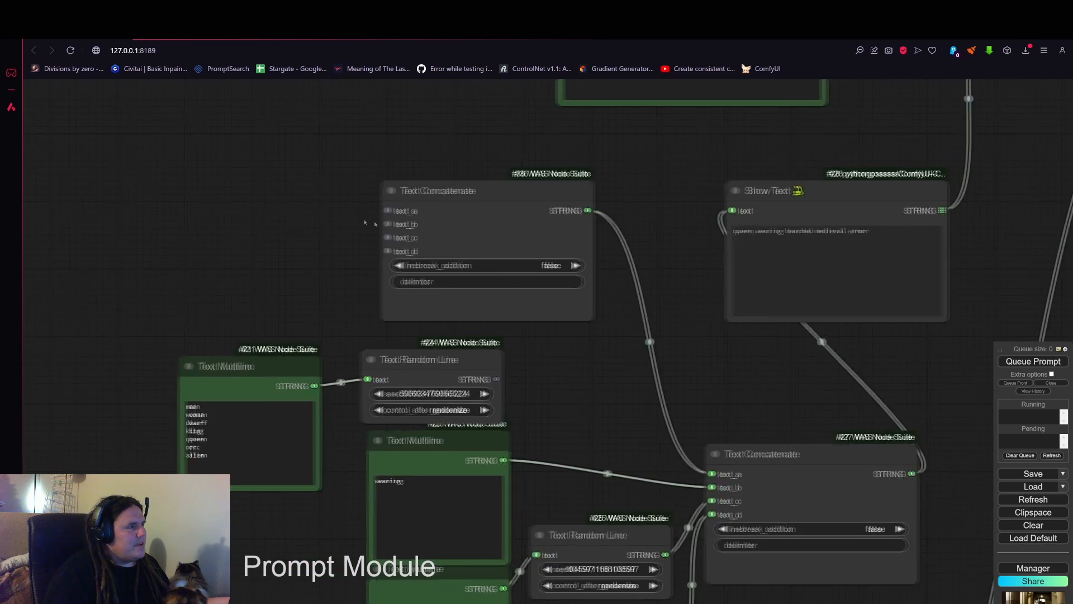
pyautogui.moveTo(371, 228); pyautogui.dragTo(441, 236)
pyautogui.scroll(-2, 441, 236)
pyautogui.moveTo(539, 212); pyautogui.dragTo(521, 218)
pyautogui.scroll(-8, 453, 267)
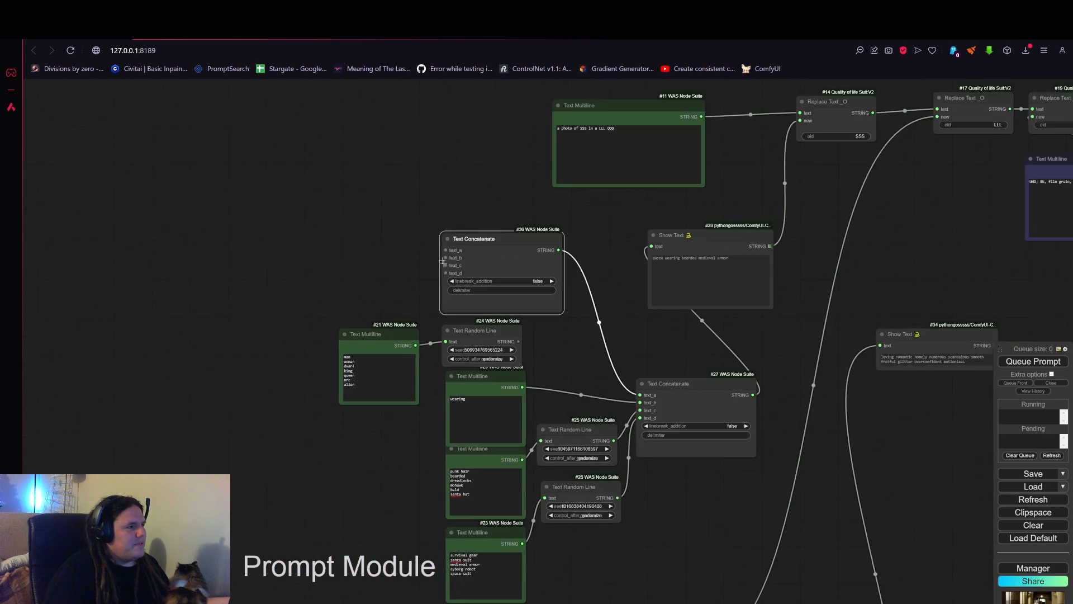
pyautogui.moveTo(445, 256); pyautogui.dragTo(658, 365)
pyautogui.scroll(-6, 618, 492)
pyautogui.scroll(-5, 647, 190)
pyautogui.scroll(15, 686, 428)
pyautogui.scroll(-4, 606, 382)
# Move the descriptive word list, Text Shuffle and Text String Truncate nodes beside the character list, and remove the shuffled words' Show Text node.
pyautogui.moveTo(433, 360); pyautogui.dragTo(262, 342)
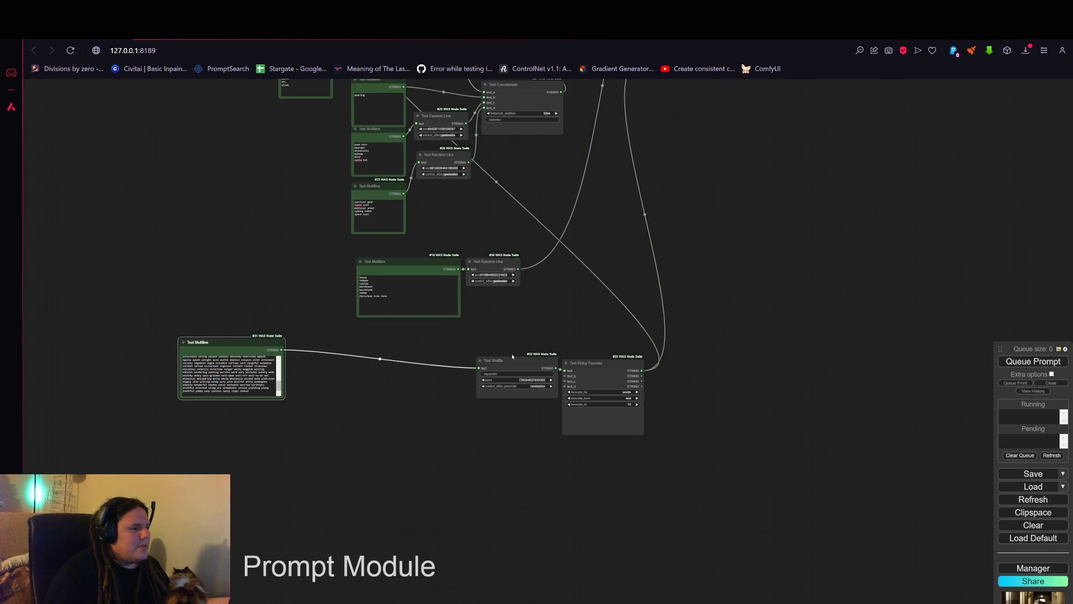
pyautogui.moveTo(511, 353); pyautogui.dragTo(297, 219)
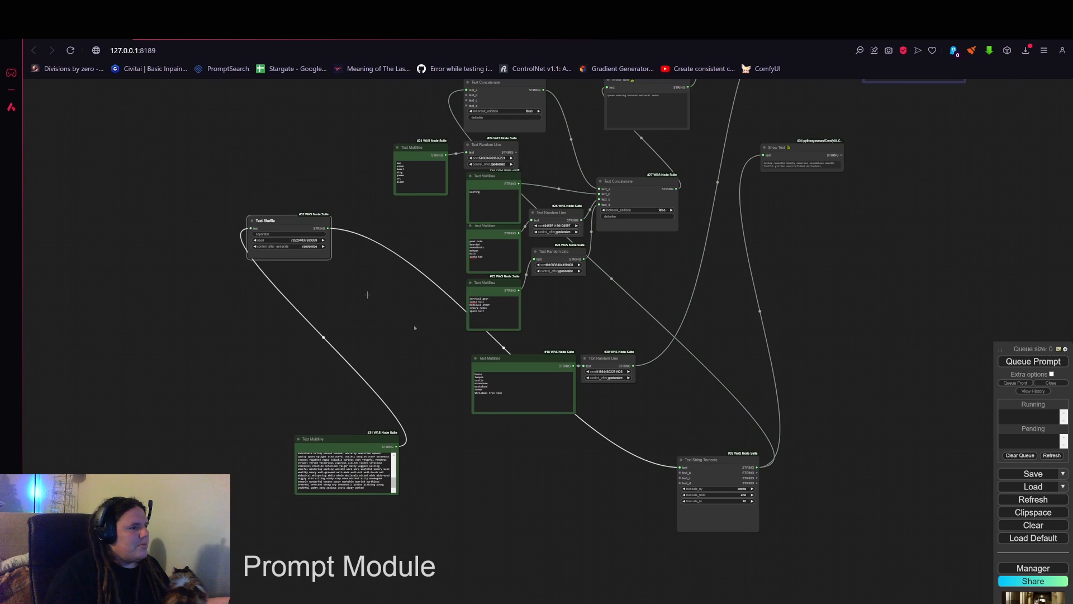
pyautogui.moveTo(726, 481); pyautogui.dragTo(335, 138)
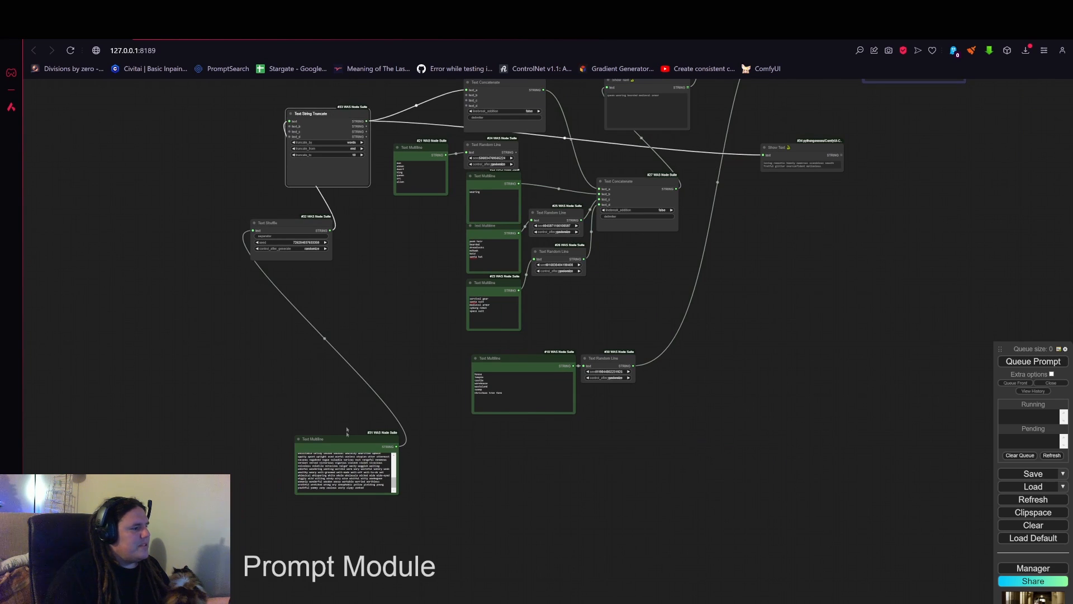
pyautogui.moveTo(335, 439); pyautogui.dragTo(153, 191)
pyautogui.rightClick(811, 146)
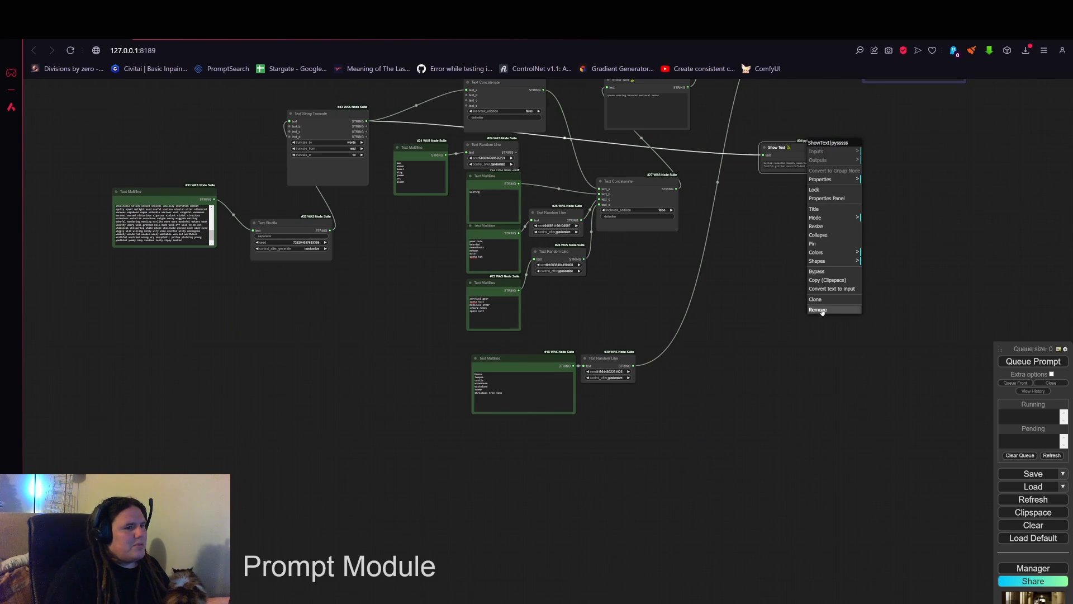
pyautogui.click(819, 309)
# Line up the descriptive word list, Text Shuffle and Text String Truncate in a row leading into the new Text Concatenate node.
pyautogui.moveTo(361, 221); pyautogui.dragTo(495, 417)
pyautogui.scroll(5, 495, 417)
pyautogui.moveTo(472, 261); pyautogui.dragTo(581, 164)
pyautogui.moveTo(439, 413); pyautogui.dragTo(458, 154)
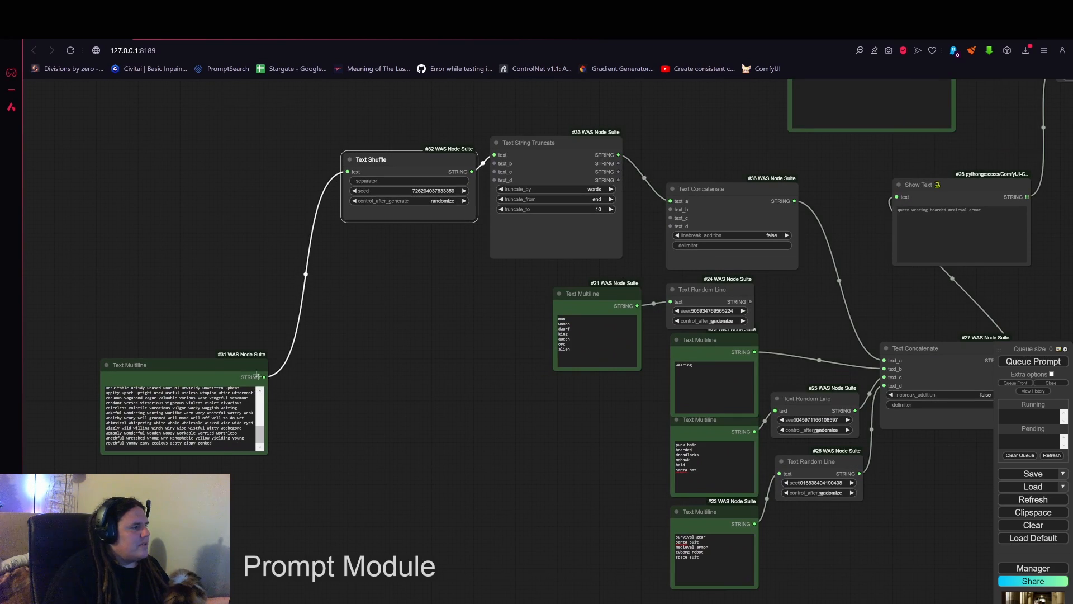
pyautogui.moveTo(251, 366); pyautogui.dragTo(294, 156)
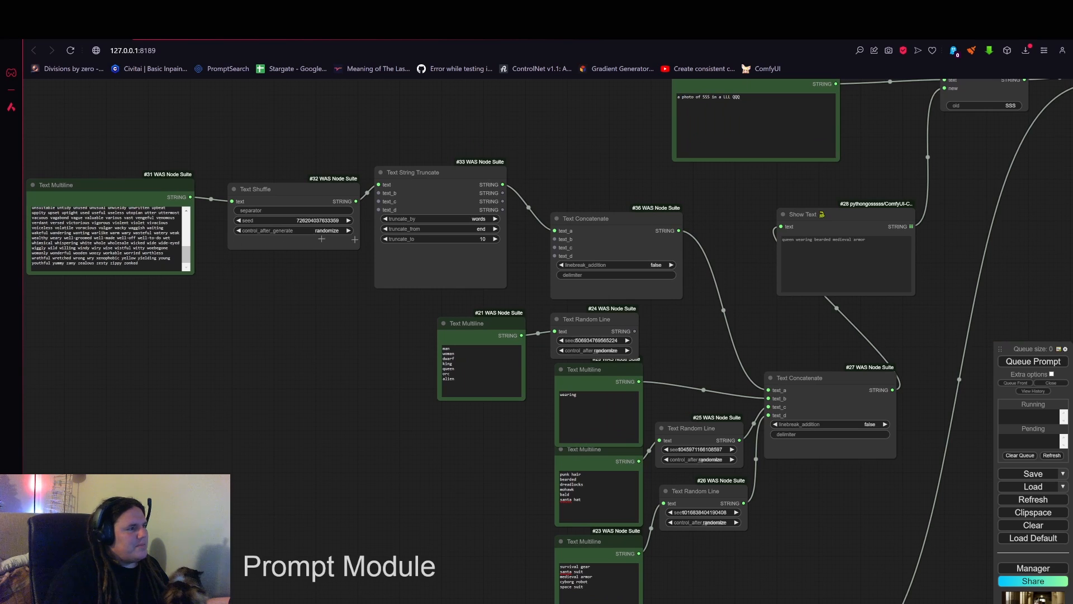
pyautogui.click(628, 215)
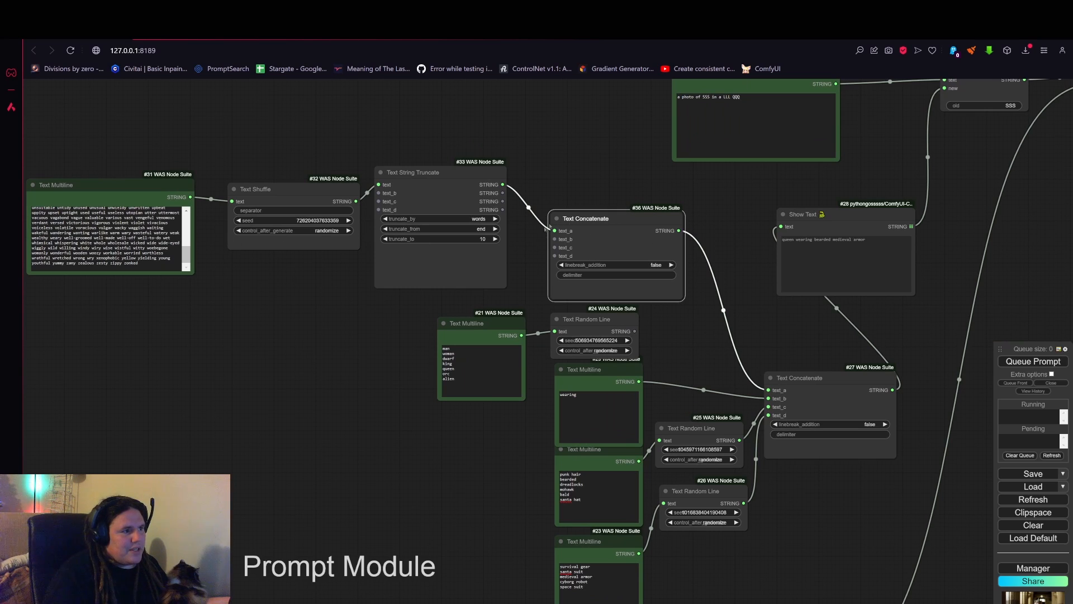
pyautogui.moveTo(444, 174); pyautogui.dragTo(449, 174)
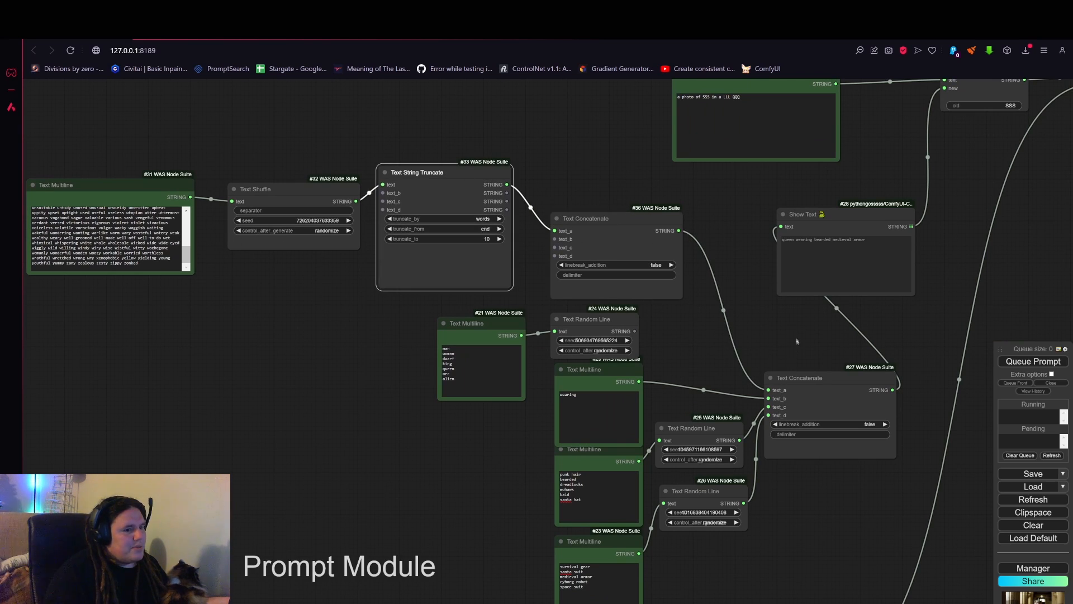
# Connect the character's Text Random Line output to text_b of the new Text Concatenate, and move the character list and random line below Text String Truncate.
pyautogui.moveTo(796, 341); pyautogui.dragTo(576, 292)
pyautogui.scroll(5, 615, 358)
pyautogui.click(596, 331)
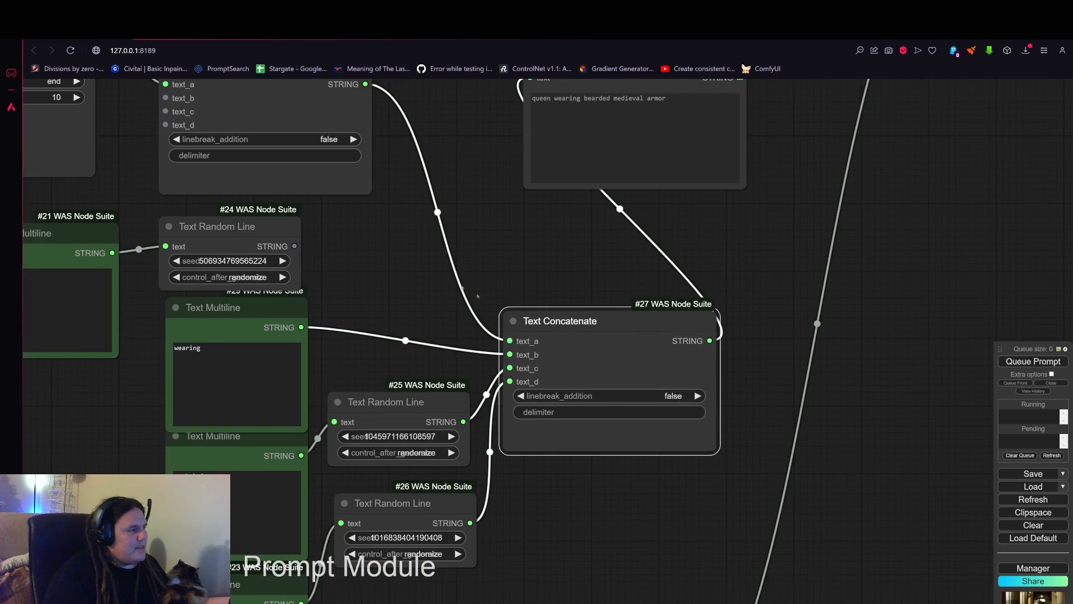
pyautogui.scroll(-1, 464, 279)
pyautogui.moveTo(273, 268); pyautogui.dragTo(379, 171)
pyautogui.moveTo(429, 297)
pyautogui.mouseDown()
pyautogui.moveTo(393, 293)
pyautogui.moveTo(448, 299)
pyautogui.mouseUp()
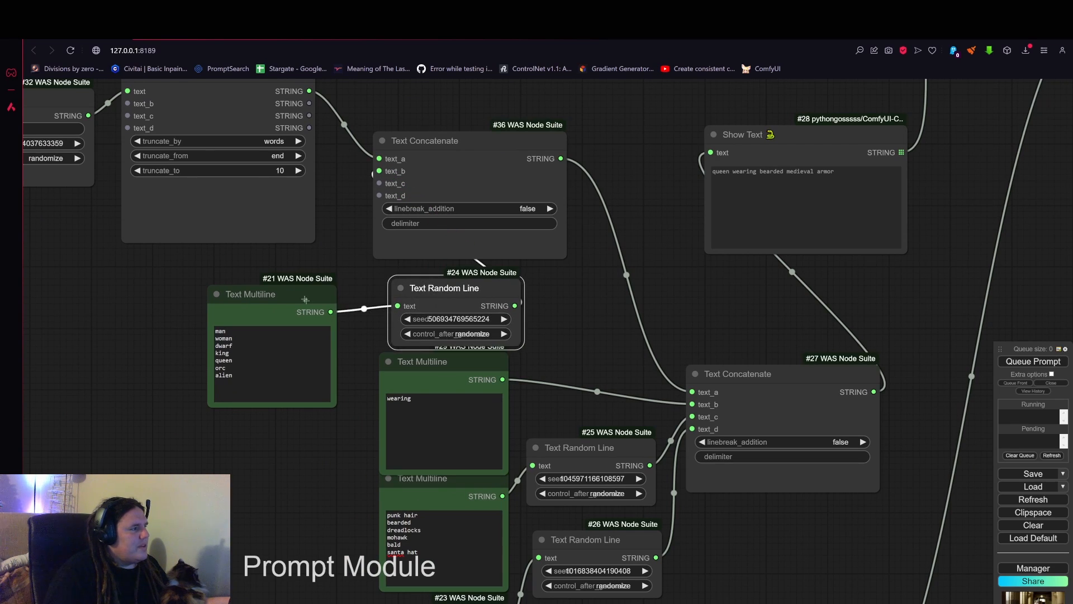
pyautogui.moveTo(305, 299); pyautogui.dragTo(133, 292)
pyautogui.moveTo(412, 298); pyautogui.dragTo(222, 284)
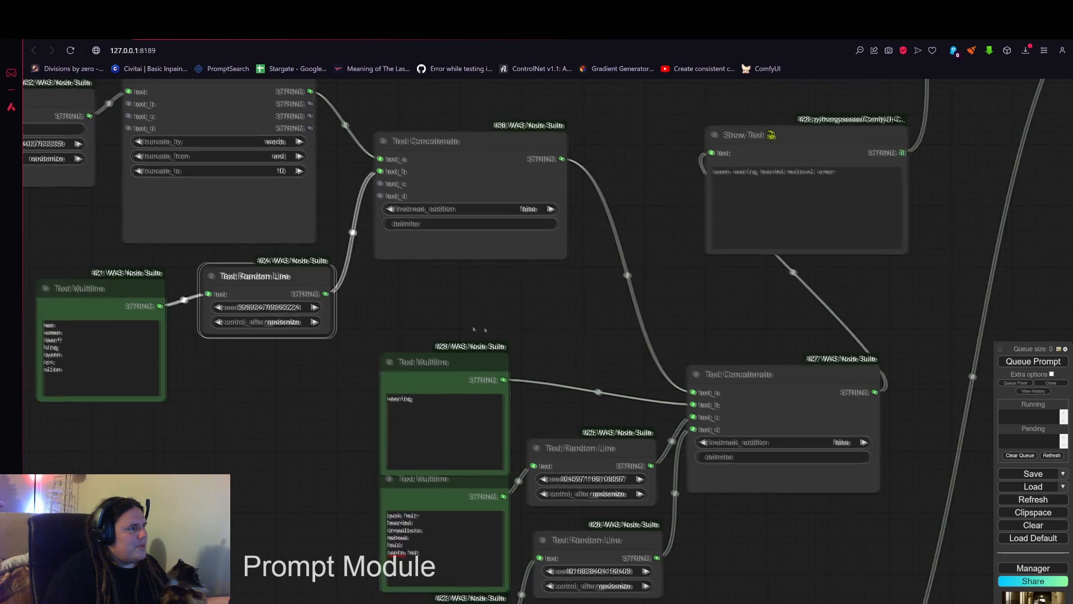
pyautogui.scroll(-2, 950, 330)
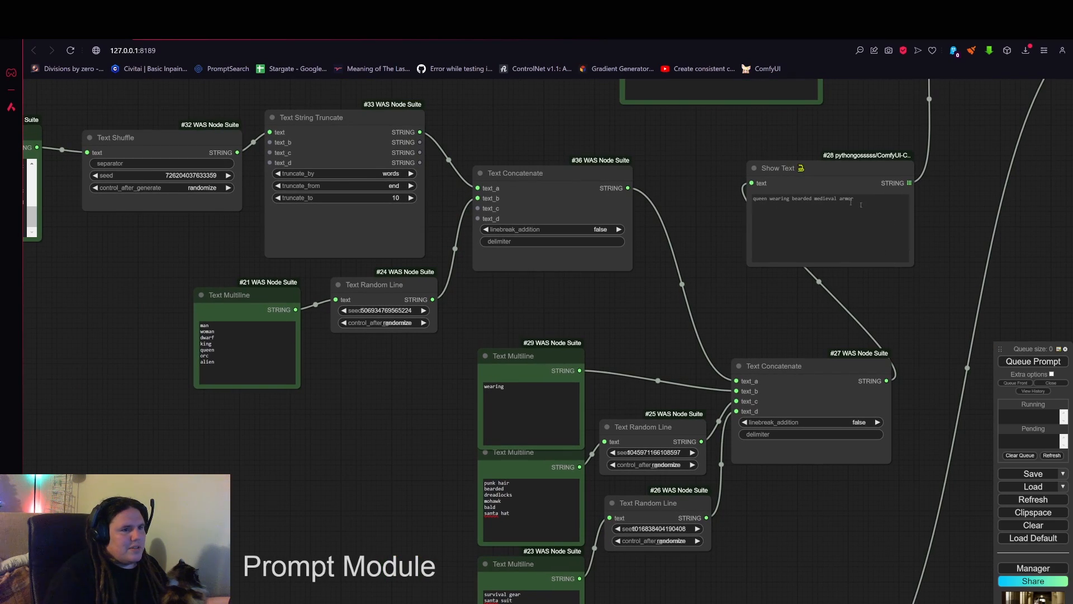
# Queue the prompt and move the new Text Concatenate node farther away from Text String Truncate.
pyautogui.click(1033, 361)
pyautogui.moveTo(965, 265); pyautogui.dragTo(892, 337)
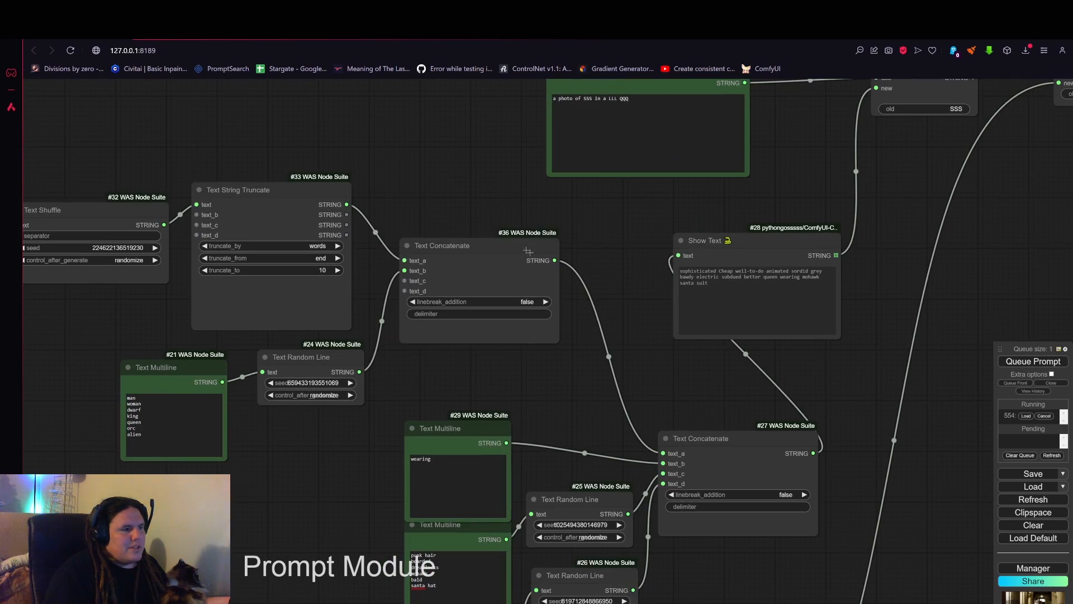
pyautogui.moveTo(527, 250); pyautogui.dragTo(587, 290)
pyautogui.click(265, 184)
pyautogui.click(265, 184)
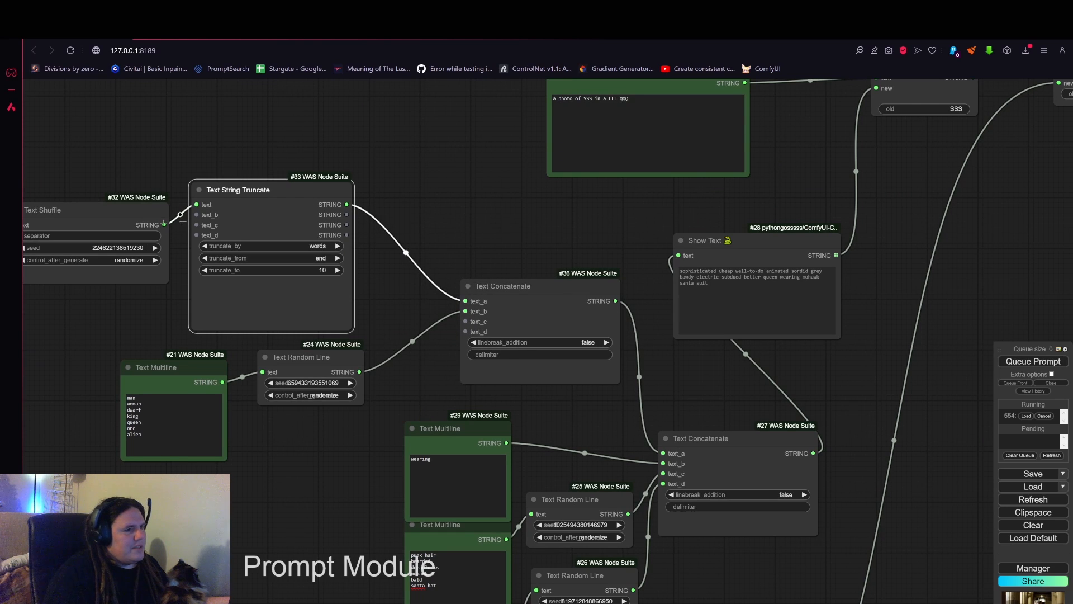
# Examine the combined text in both Show Text nodes and the generated image in Preview Image.
pyautogui.scroll(1, 721, 274)
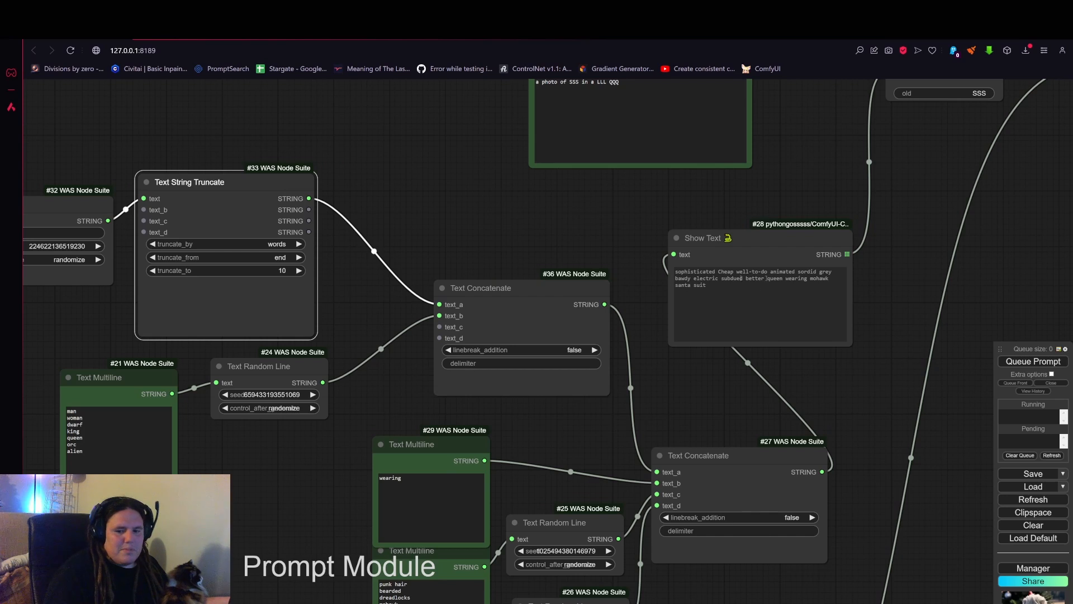
pyautogui.scroll(-1, 928, 252)
pyautogui.moveTo(846, 193); pyautogui.dragTo(695, 385)
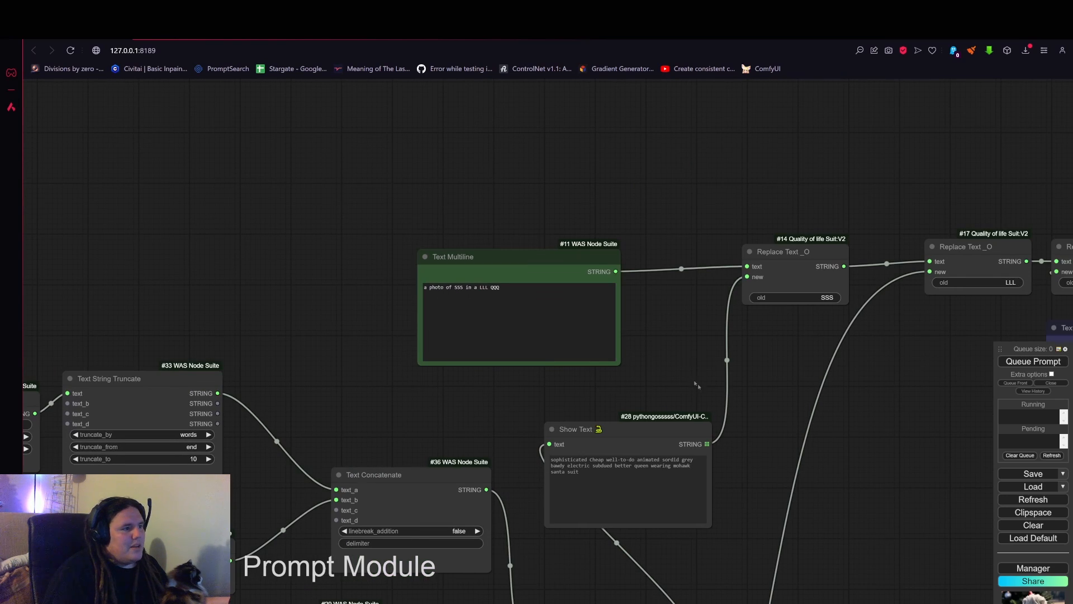
pyautogui.scroll(-4, 811, 419)
pyautogui.moveTo(850, 402); pyautogui.dragTo(385, 207)
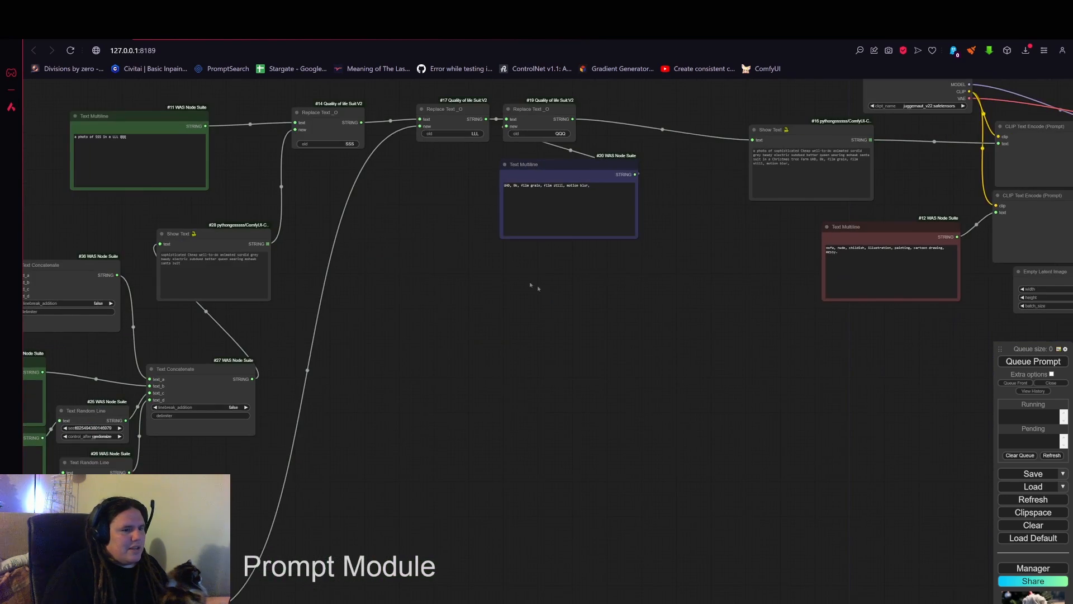
pyautogui.moveTo(667, 307); pyautogui.dragTo(329, 438)
pyautogui.scroll(10, 437, 282)
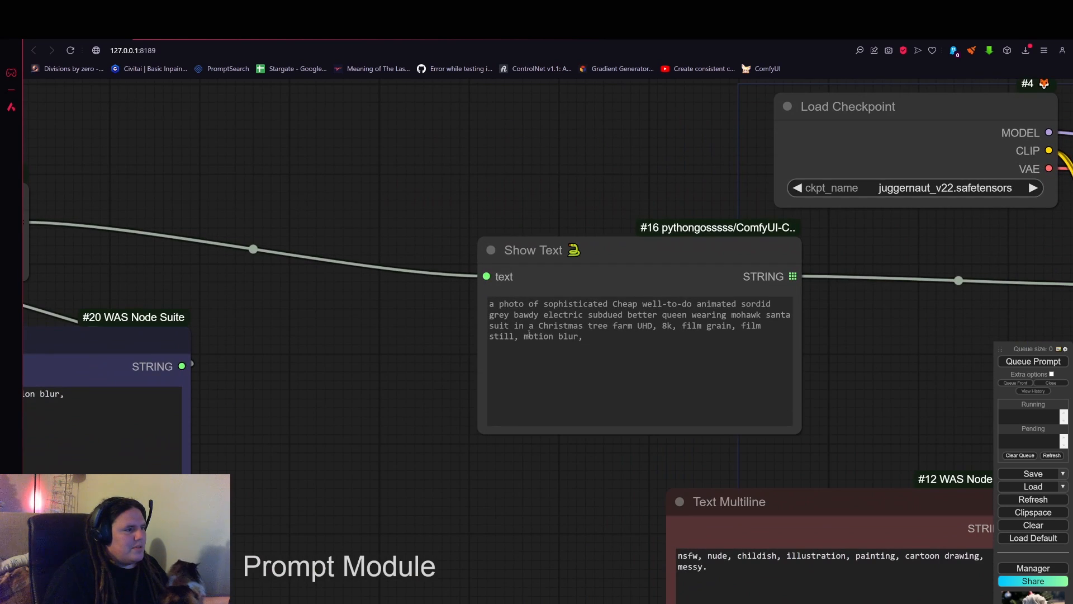
pyautogui.moveTo(490, 305); pyautogui.dragTo(554, 305)
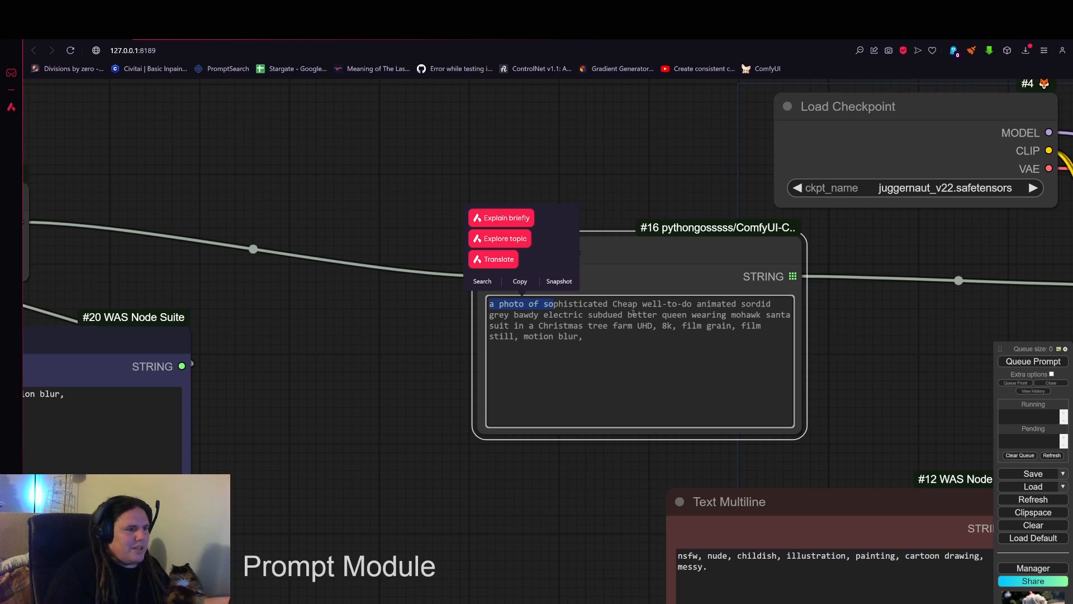
pyautogui.scroll(-6, 727, 324)
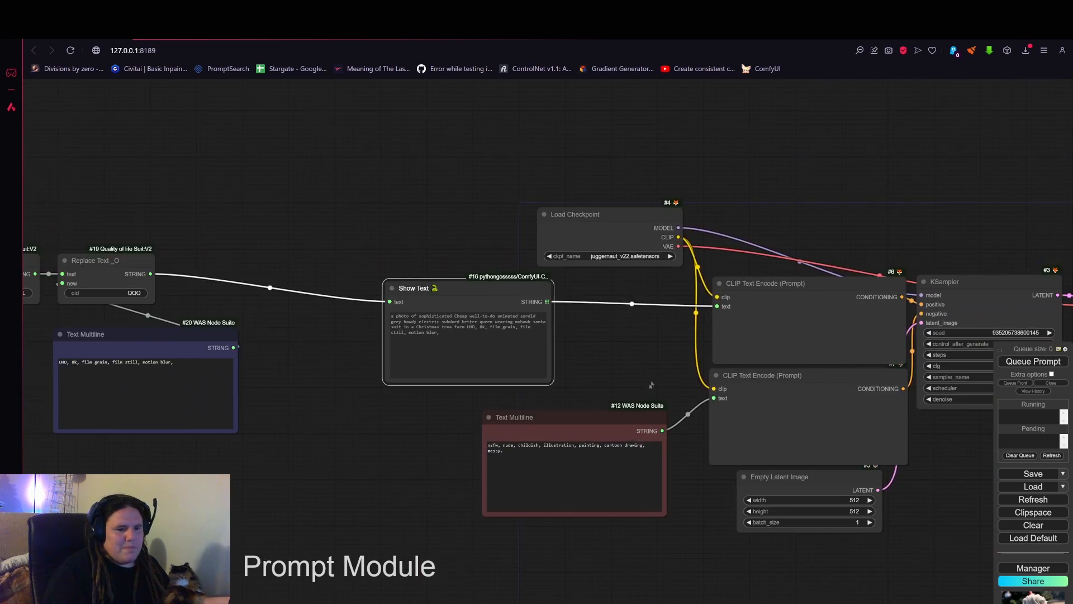
pyautogui.scroll(3, 675, 402)
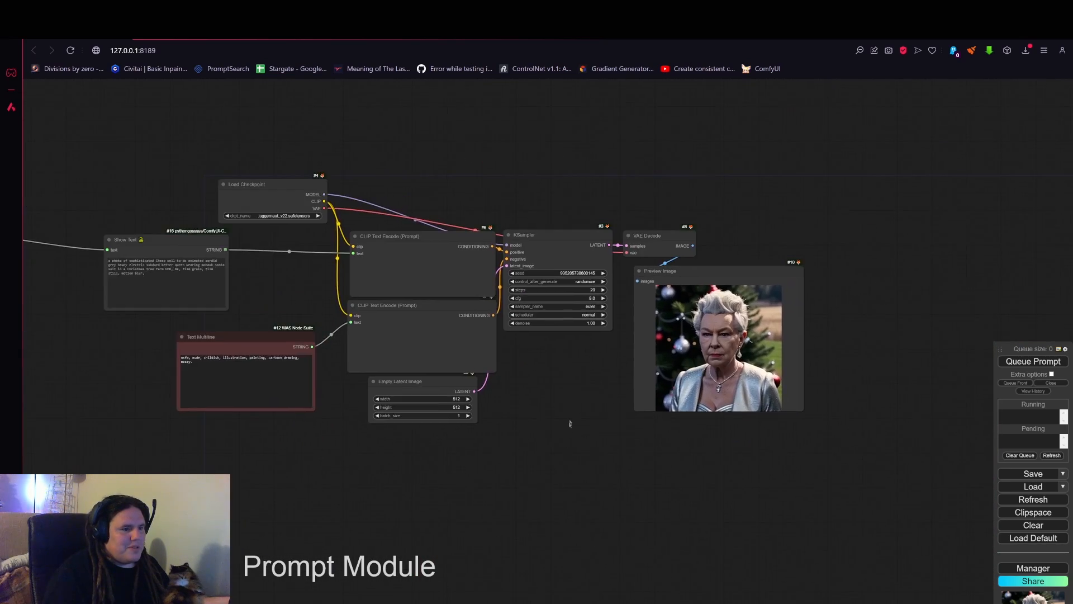
# Queue the prompt five more times to generate images from new random word combinations.
pyautogui.scroll(-3, 551, 431)
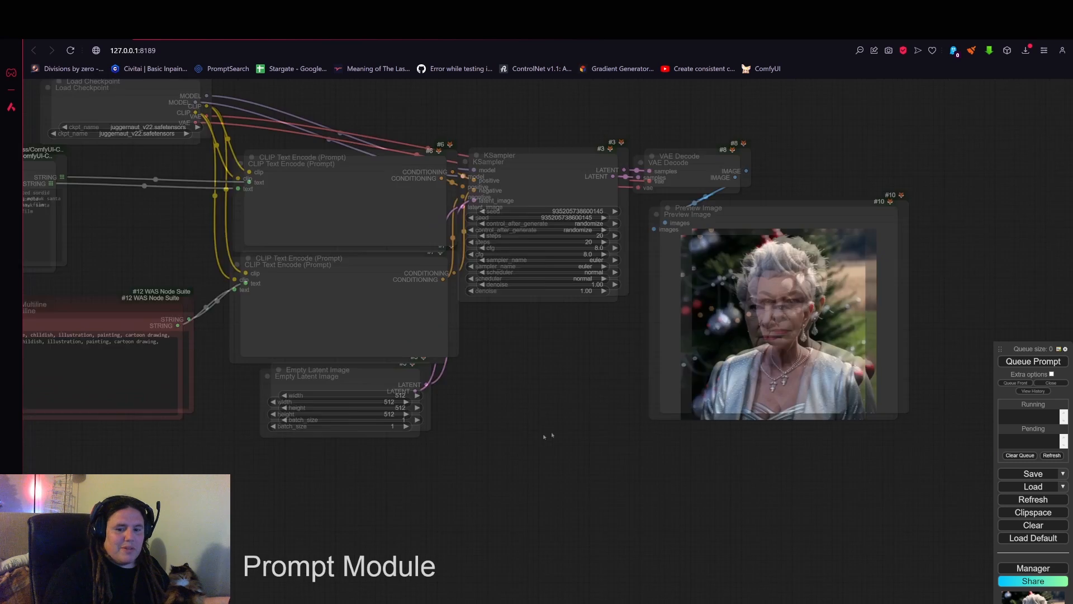
pyautogui.click(1031, 361)
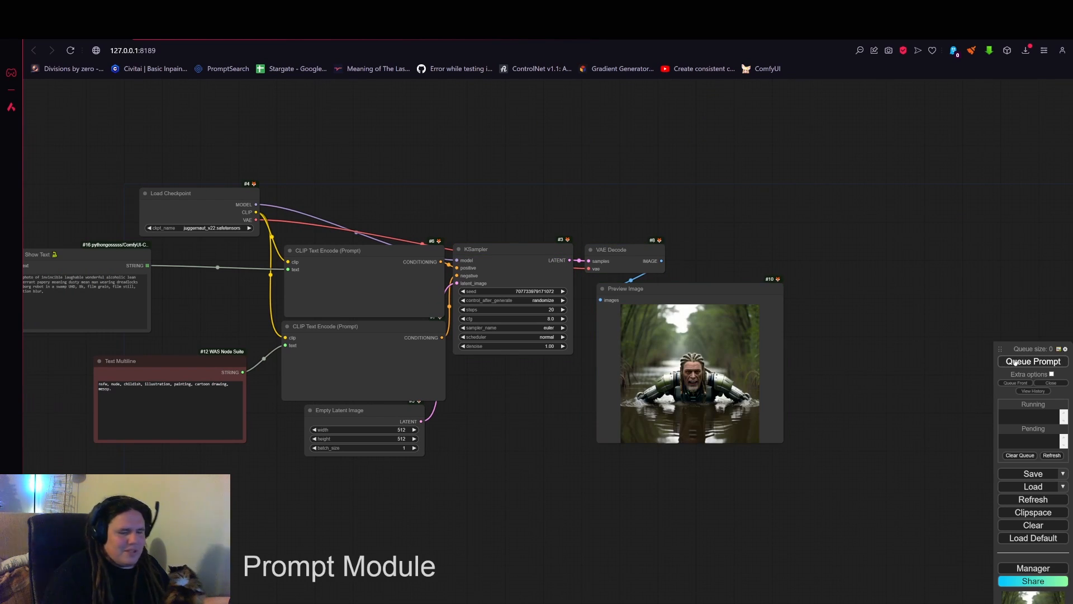
pyautogui.click(1015, 362)
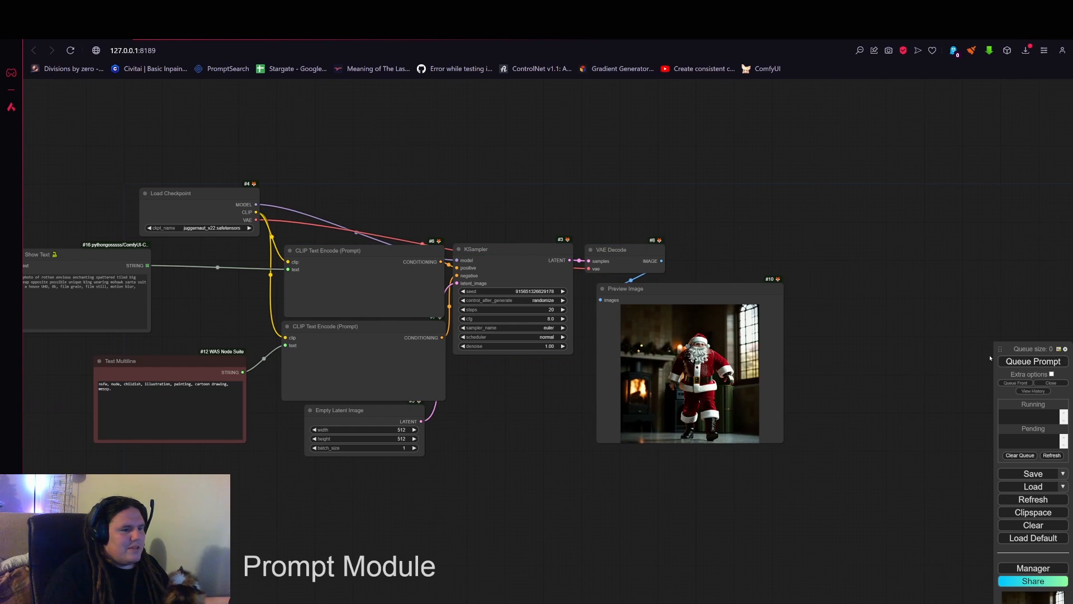
pyautogui.click(1034, 362)
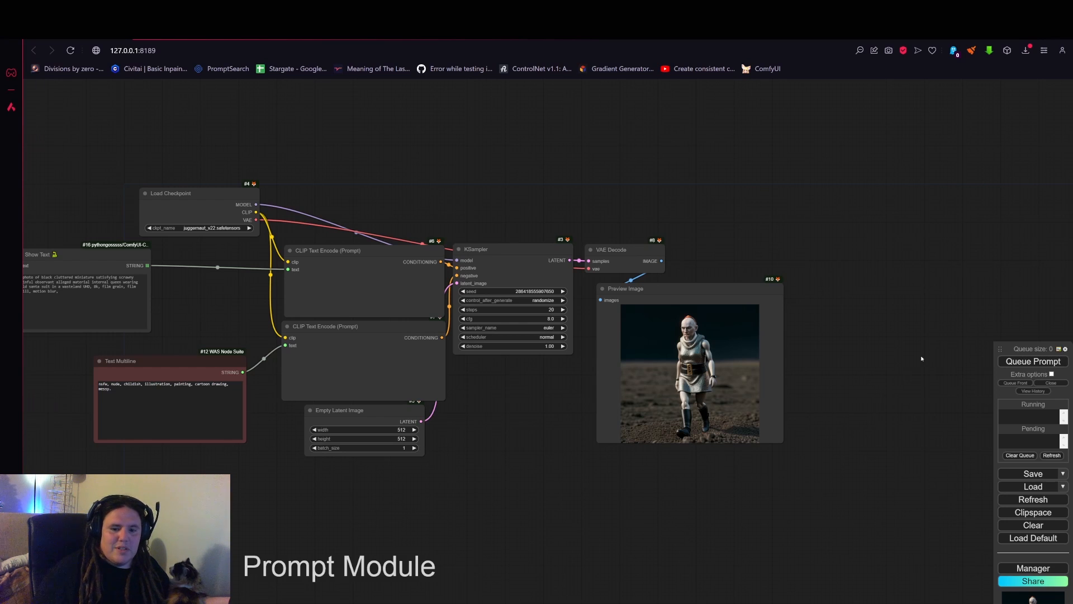
pyautogui.click(1018, 361)
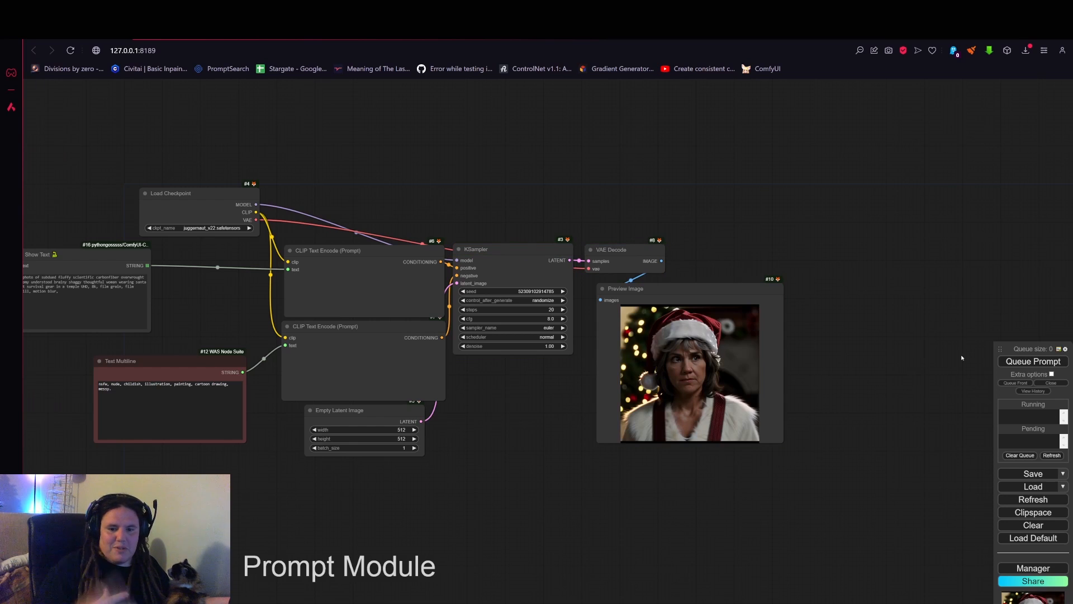
pyautogui.click(1035, 361)
# Move the quality-tag text node (UHD, film grain, film still, motion blur) below the three Replace Text nodes.
pyautogui.scroll(-3, 642, 458)
pyautogui.moveTo(642, 458); pyautogui.dragTo(787, 473)
pyautogui.moveTo(676, 479); pyautogui.dragTo(861, 458)
pyautogui.moveTo(661, 438); pyautogui.dragTo(922, 347)
pyautogui.scroll(-2, 774, 308)
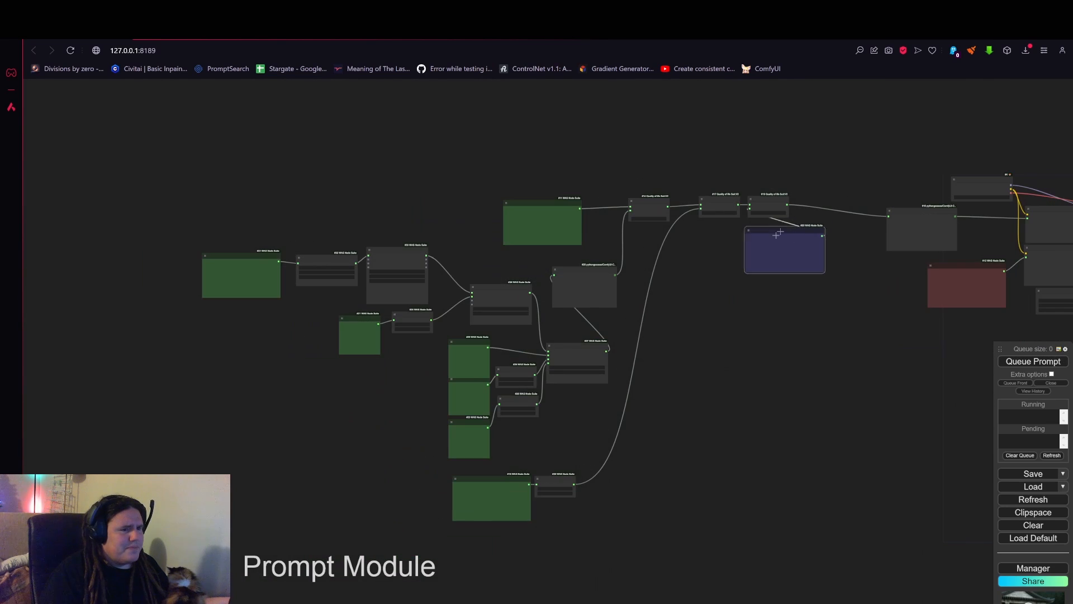
pyautogui.moveTo(776, 234); pyautogui.dragTo(736, 314)
pyautogui.scroll(2, 634, 266)
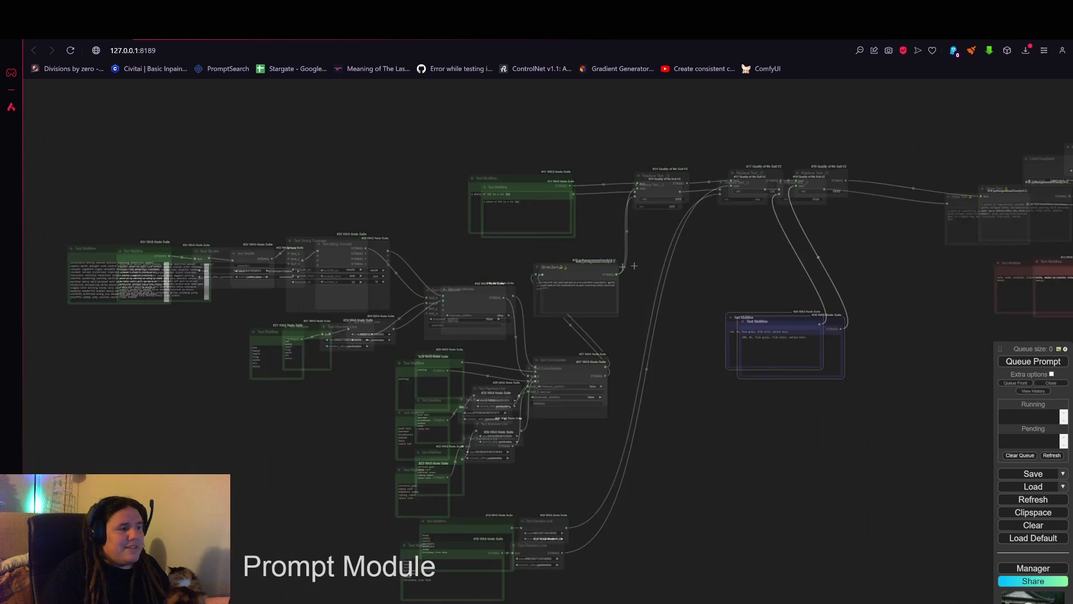
# Place the first Show Text under the first Replace Text and set both Text Concatenate nodes side by side below it.
pyautogui.scroll(2, 634, 266)
pyautogui.moveTo(687, 290); pyautogui.dragTo(524, 279)
pyautogui.moveTo(397, 262); pyautogui.dragTo(502, 207)
pyautogui.moveTo(370, 388); pyautogui.dragTo(376, 369)
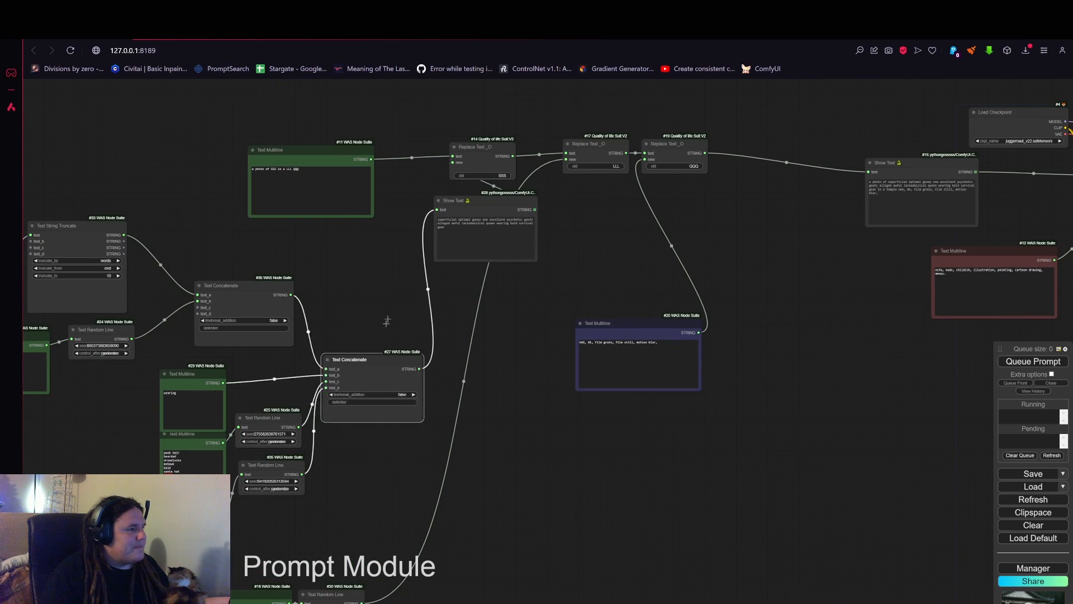
pyautogui.moveTo(387, 321); pyautogui.dragTo(487, 278)
pyautogui.moveTo(268, 285); pyautogui.dragTo(434, 271)
# Stack the hairstyle and clothing Text Random Line nodes under the Text Concatenates, with the wearing, hairstyle and clothing text nodes beside them.
pyautogui.moveTo(268, 417); pyautogui.dragTo(384, 354)
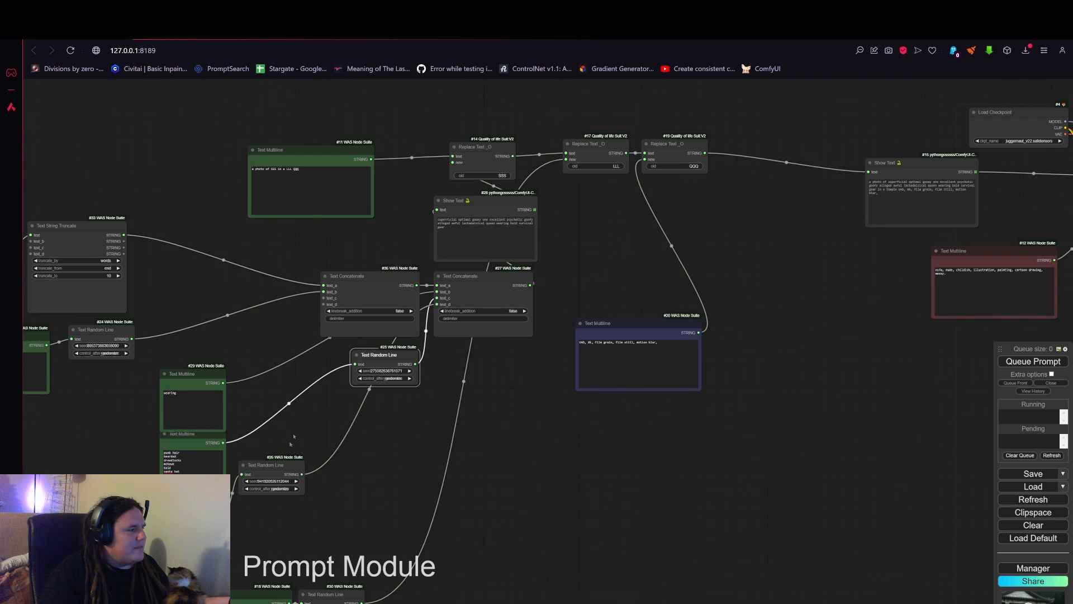
pyautogui.moveTo(268, 464); pyautogui.dragTo(380, 404)
pyautogui.moveTo(205, 374); pyautogui.dragTo(317, 351)
pyautogui.moveTo(188, 434); pyautogui.dragTo(295, 423)
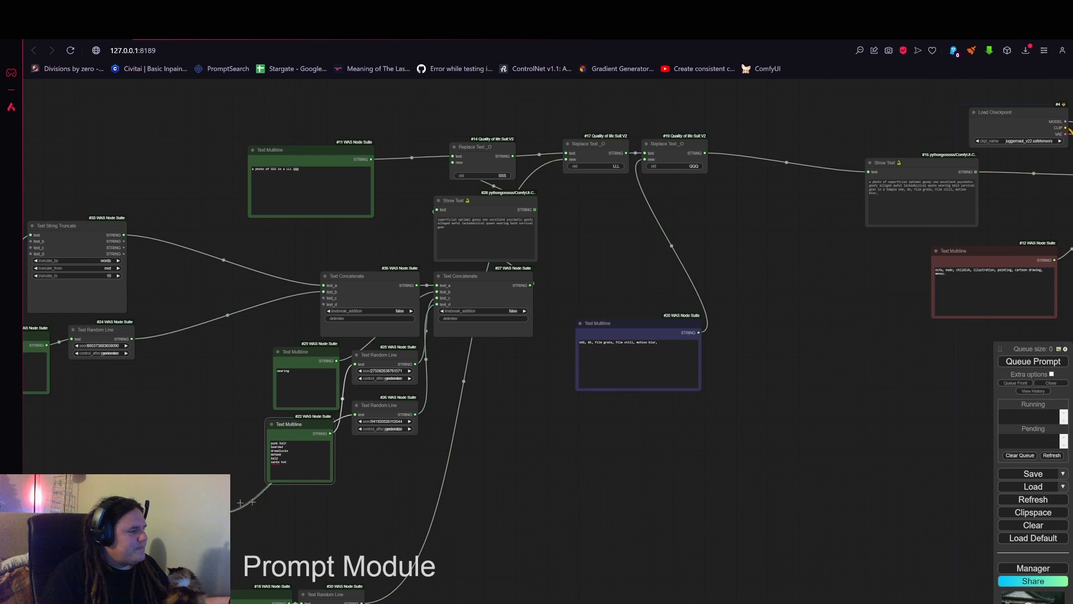
pyautogui.moveTo(209, 503); pyautogui.dragTo(313, 497)
# Bring the location list and its random line below the clothing nodes, and put the quality-tag node under the last Text Concatenate.
pyautogui.moveTo(414, 474); pyautogui.dragTo(372, 382)
pyautogui.moveTo(291, 511); pyautogui.dragTo(356, 398)
pyautogui.moveTo(208, 496); pyautogui.dragTo(308, 468)
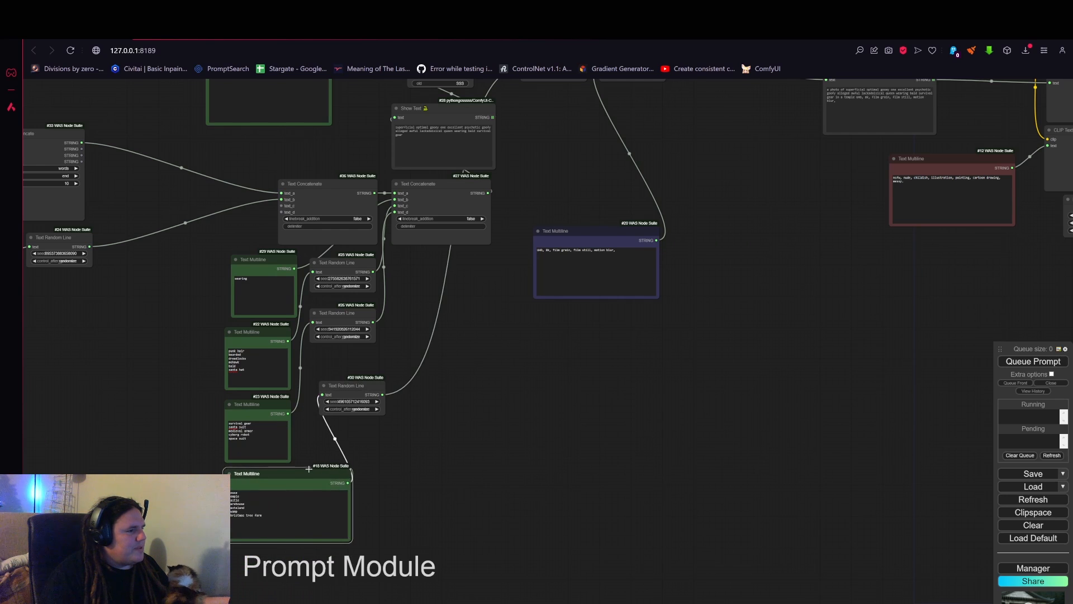
pyautogui.scroll(-3, 462, 418)
pyautogui.moveTo(559, 284); pyautogui.dragTo(459, 301)
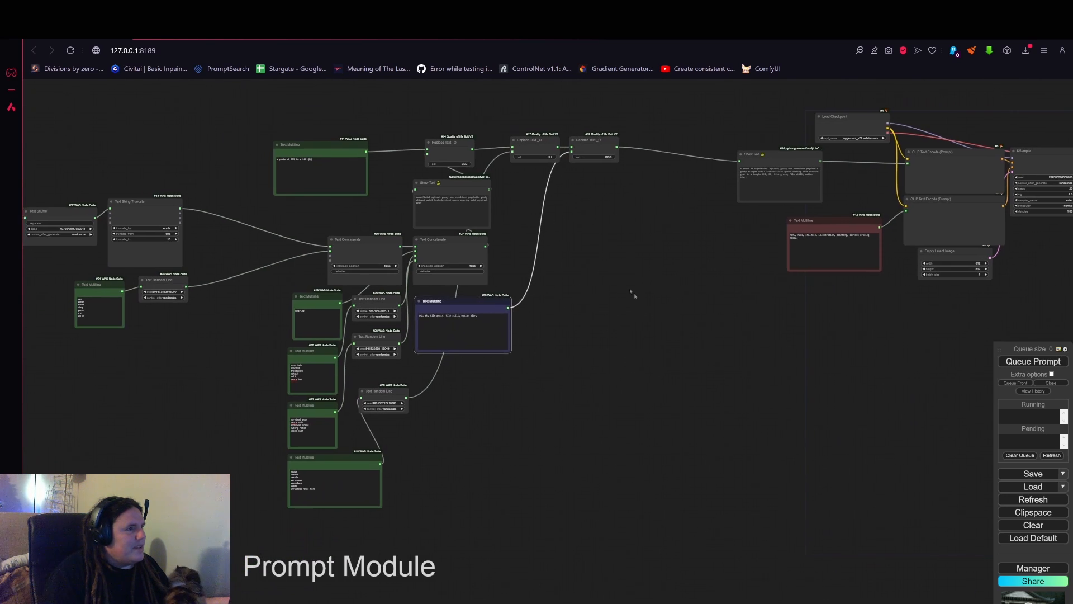
# Move the main prompt template beside the first Replace Text, and Text String Truncate with the character nodes close to the Text Concatenate.
pyautogui.moveTo(630, 290); pyautogui.dragTo(708, 323)
pyautogui.moveTo(425, 183); pyautogui.dragTo(469, 162)
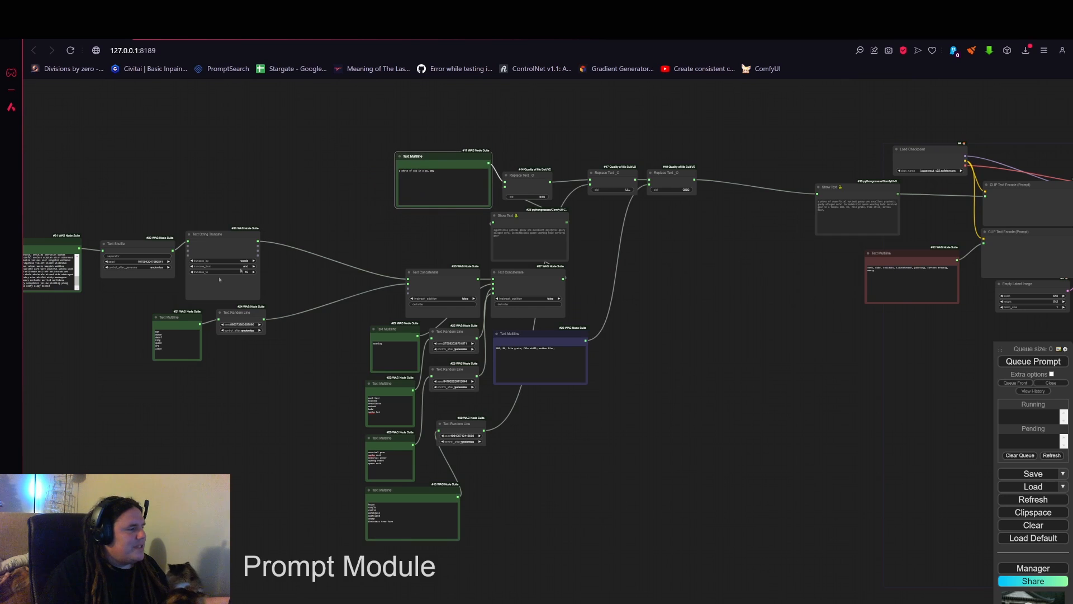
pyautogui.moveTo(220, 279); pyautogui.dragTo(341, 291)
pyautogui.moveTo(217, 303); pyautogui.dragTo(424, 312)
pyautogui.moveTo(258, 306); pyautogui.dragTo(361, 306)
# Line up the wearing, hairstyle, clothing and location text nodes in a column below the character list.
pyautogui.moveTo(470, 320); pyautogui.dragTo(353, 365)
pyautogui.moveTo(461, 375); pyautogui.dragTo(350, 417)
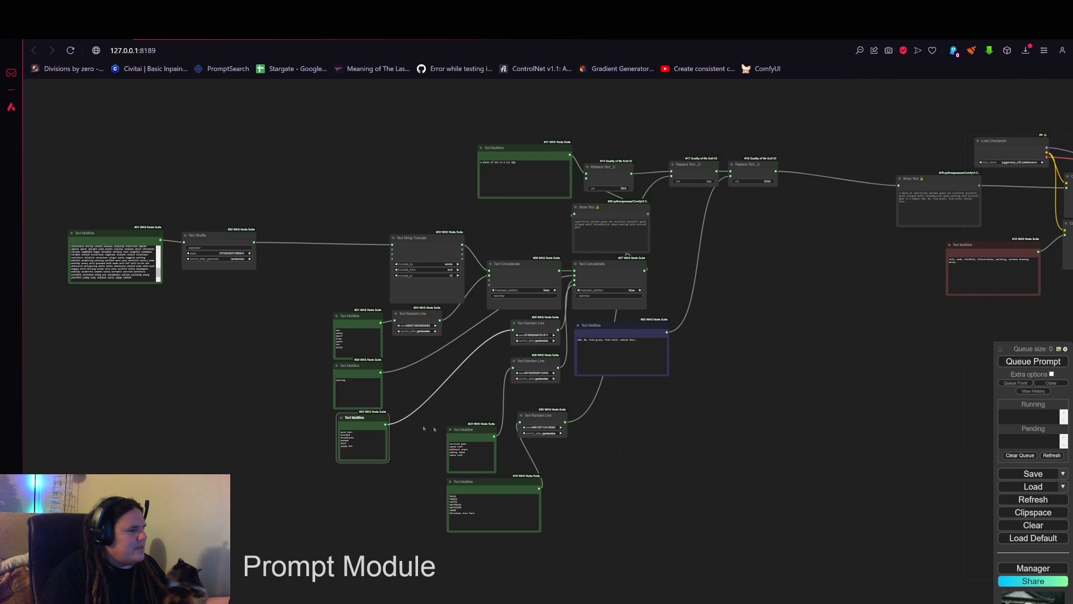
pyautogui.moveTo(456, 431); pyautogui.dragTo(345, 478)
pyautogui.moveTo(360, 418); pyautogui.dragTo(358, 423)
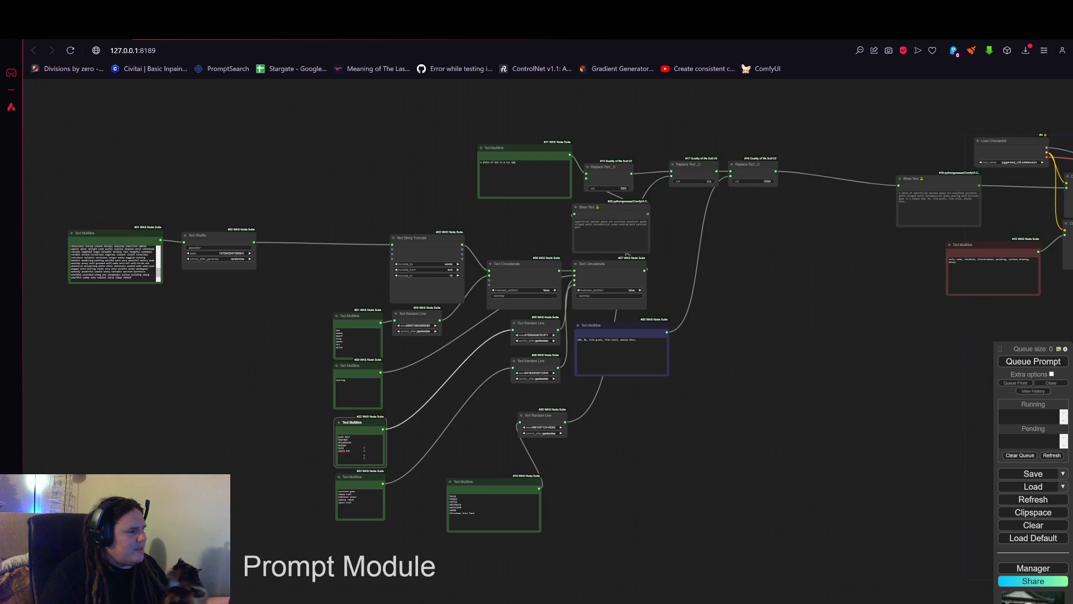
pyautogui.moveTo(475, 481); pyautogui.dragTo(365, 523)
pyautogui.click(465, 458)
pyautogui.moveTo(465, 457); pyautogui.dragTo(472, 464)
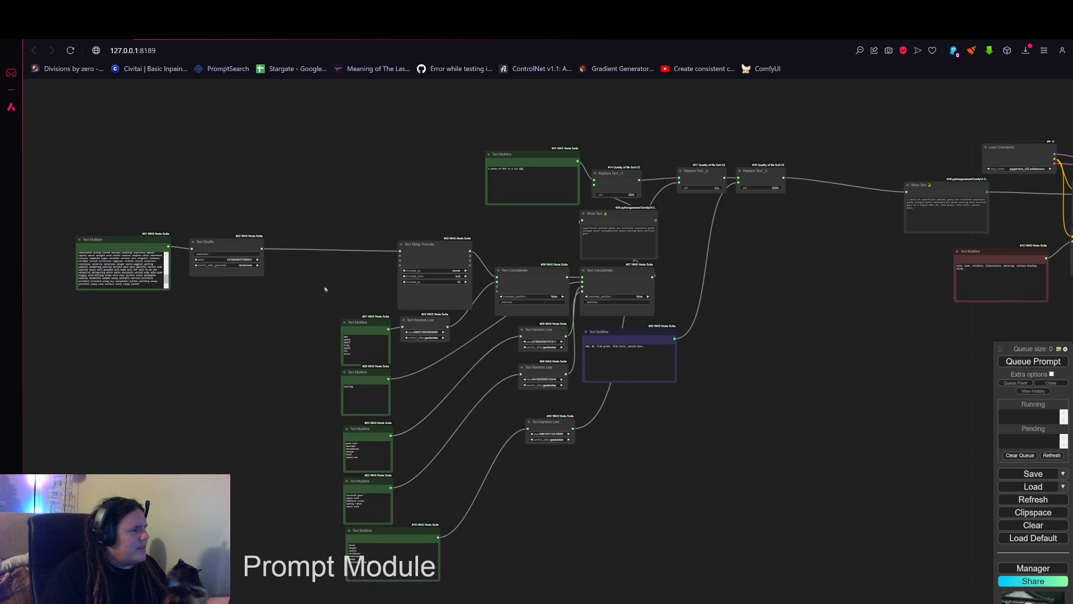
# Shift the whole column of lists up beside Text String Truncate and place Text Shuffle directly above it.
pyautogui.scroll(-3, 323, 292)
pyautogui.keyDown('ctrl'); pyautogui.moveTo(322, 291); pyautogui.dragTo(365, 506); pyautogui.keyUp('ctrl')
pyautogui.moveTo(359, 328); pyautogui.dragTo(349, 269)
pyautogui.scroll(6, 313, 253)
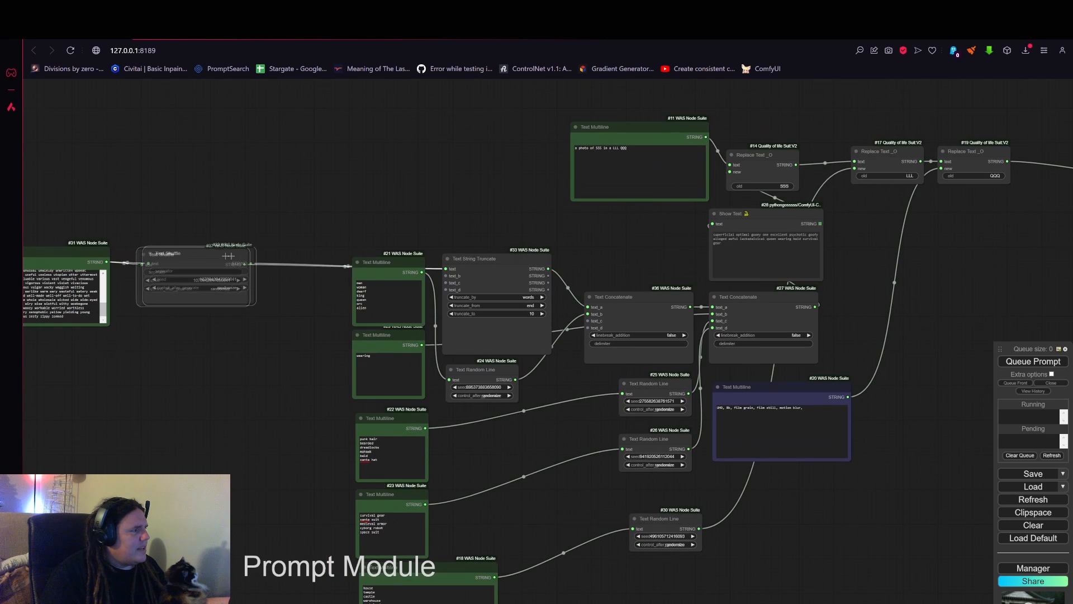
pyautogui.moveTo(228, 255); pyautogui.dragTo(419, 199)
# Place the descriptive word list above Text Shuffle and set the main prompt template next to it at the same height.
pyautogui.click(100, 246)
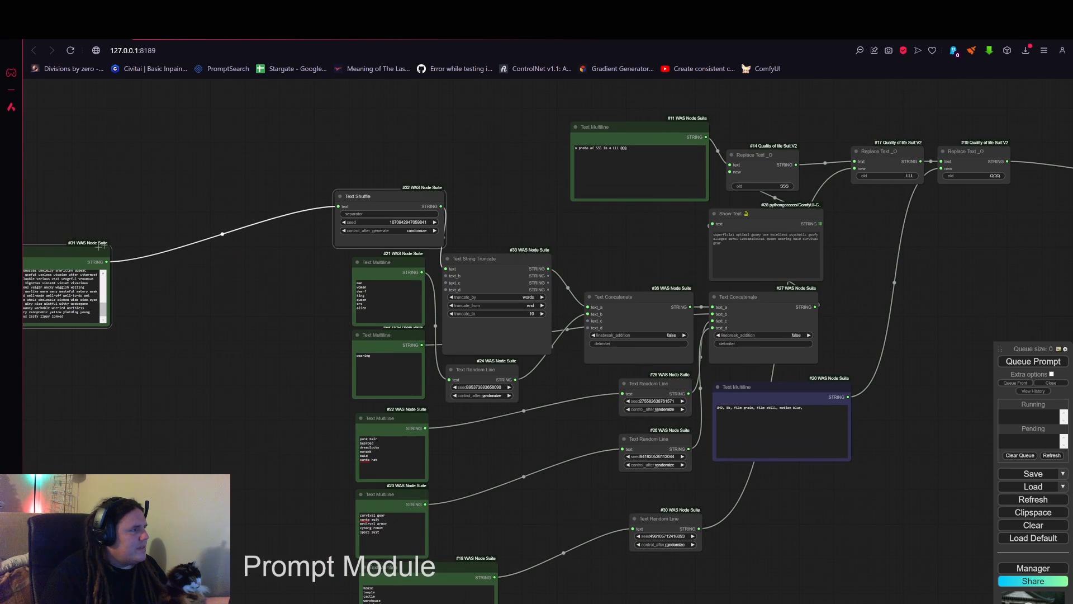
pyautogui.moveTo(99, 246); pyautogui.dragTo(445, 97)
pyautogui.scroll(-6, 458, 114)
pyautogui.moveTo(498, 139); pyautogui.dragTo(368, 262)
pyautogui.moveTo(319, 222); pyautogui.dragTo(351, 221)
pyautogui.scroll(6, 428, 242)
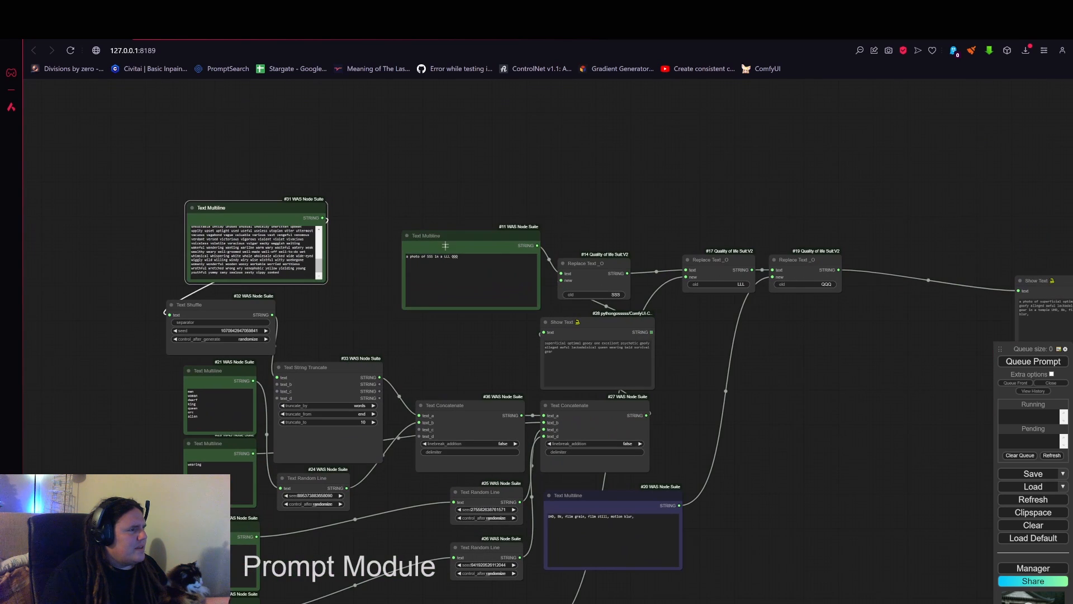
pyautogui.click(445, 245)
pyautogui.moveTo(446, 236); pyautogui.dragTo(393, 208)
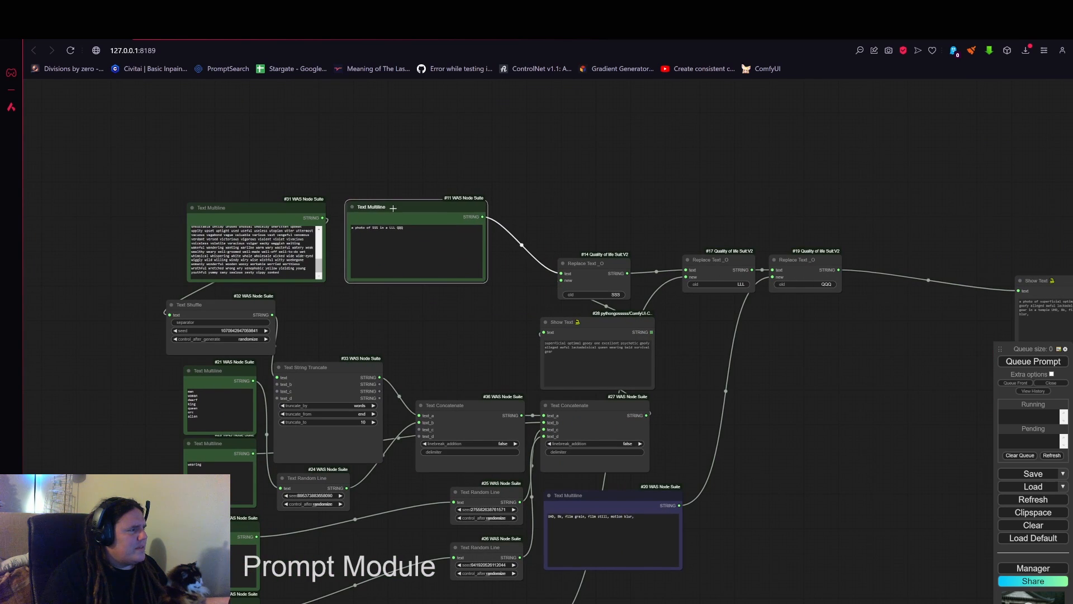
# Select all the prompt-building nodes and add a group around them.
pyautogui.scroll(-4, 392, 208)
pyautogui.moveTo(186, 156); pyautogui.dragTo(680, 591)
pyautogui.rightClick(689, 413)
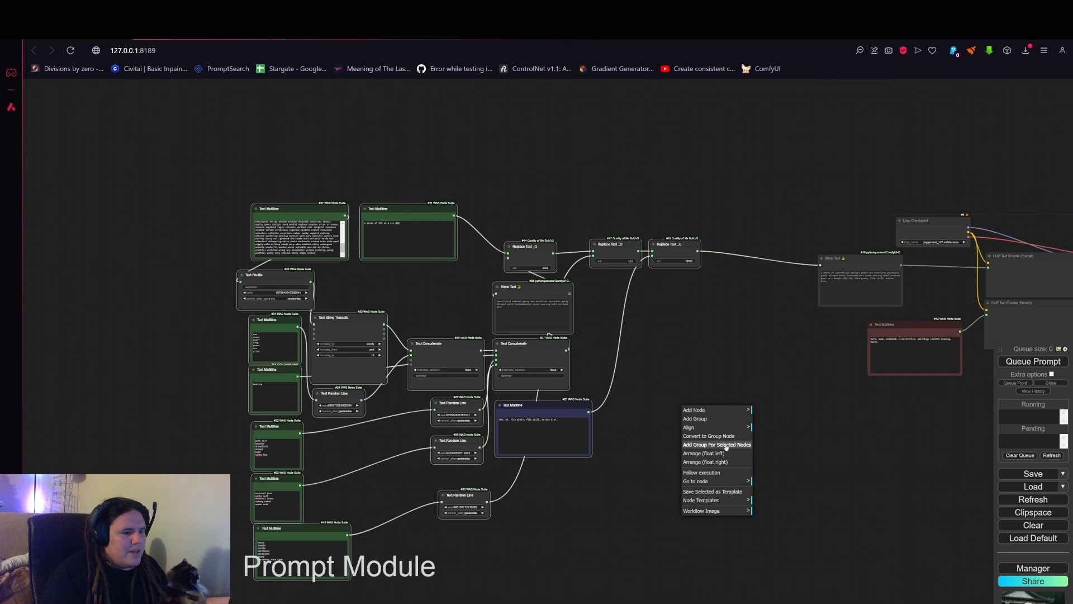
pyautogui.click(726, 445)
pyautogui.scroll(5, 735, 418)
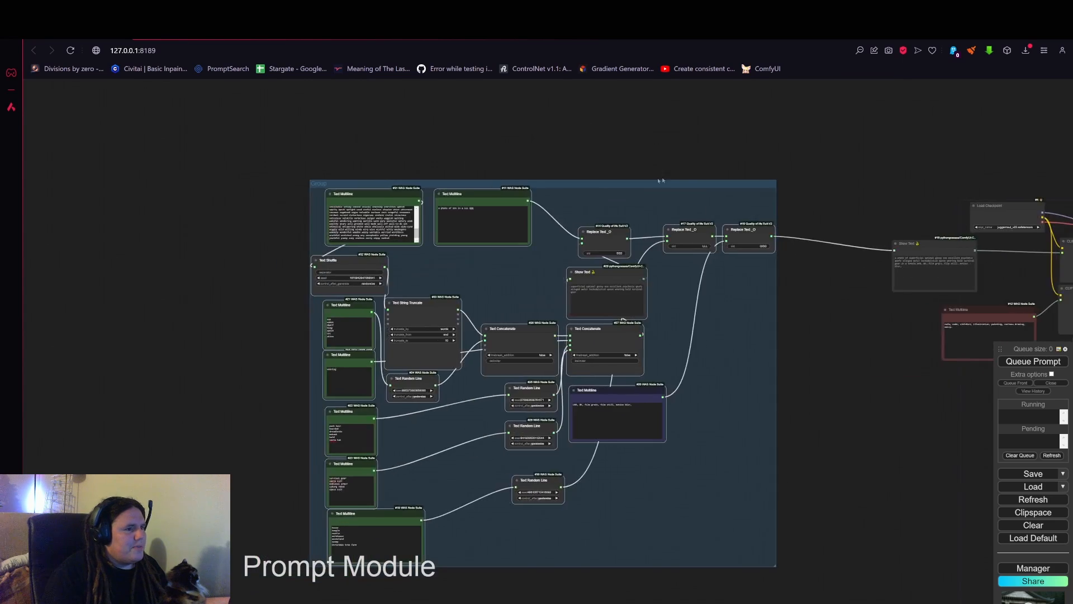
pyautogui.scroll(-2, 799, 436)
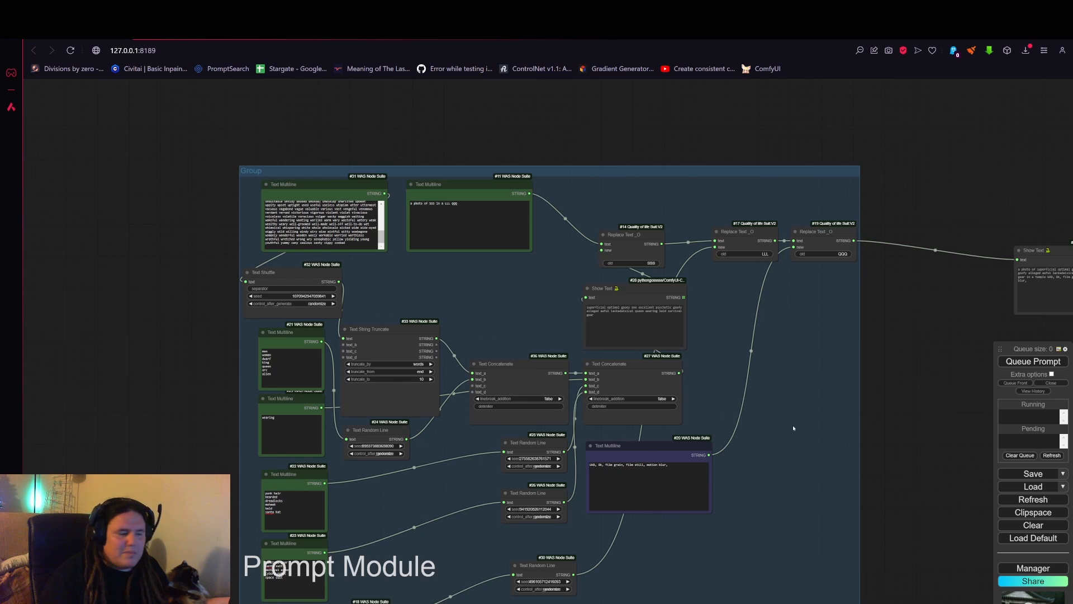
# Examine the grouped prompt module, including the main template's SSS, LLL and QQQ placeholders and the lists that feed them.
pyautogui.moveTo(497, 289); pyautogui.dragTo(512, 210)
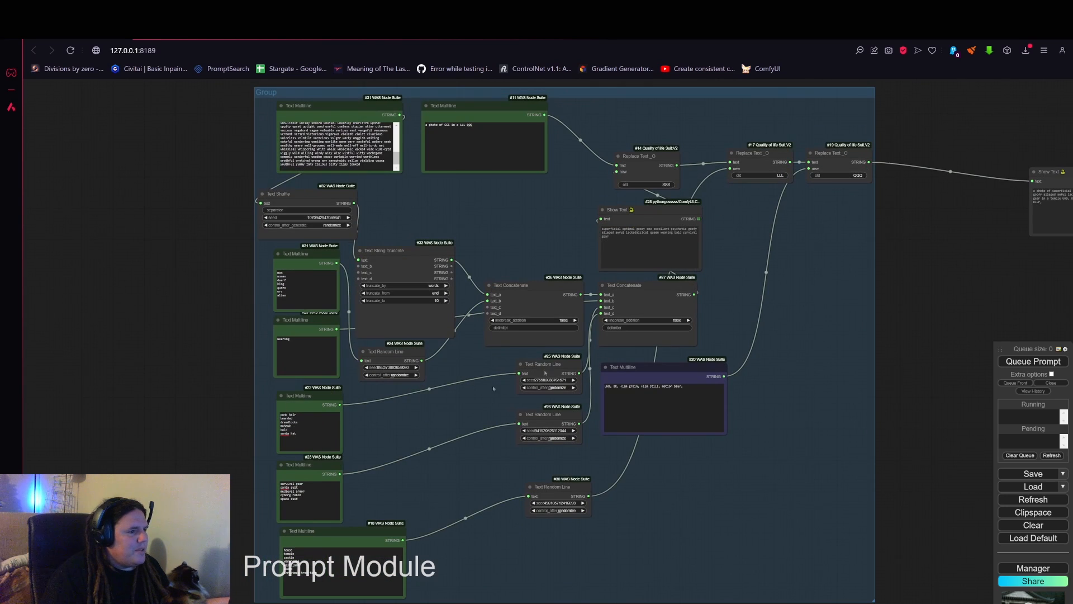
pyautogui.scroll(-3, 768, 387)
pyautogui.scroll(4, 629, 213)
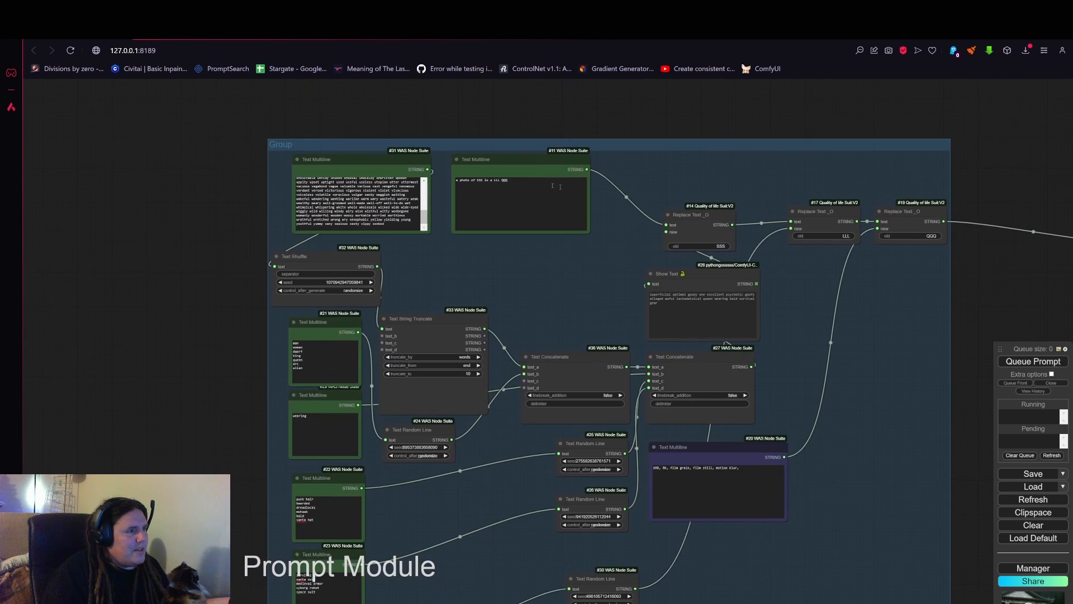
pyautogui.moveTo(538, 260); pyautogui.dragTo(561, 323)
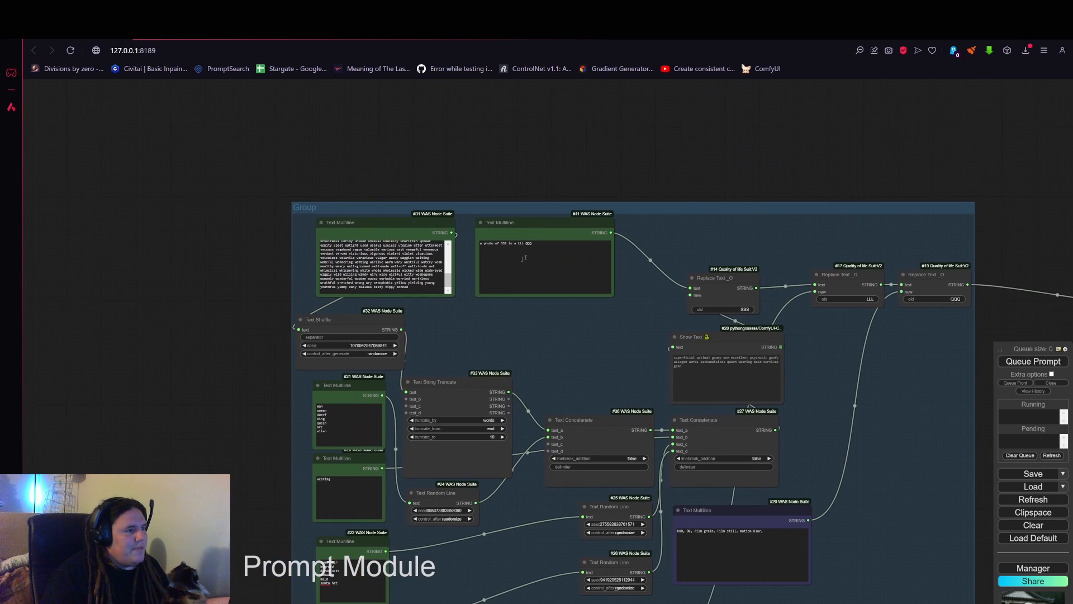
pyautogui.scroll(8, 525, 196)
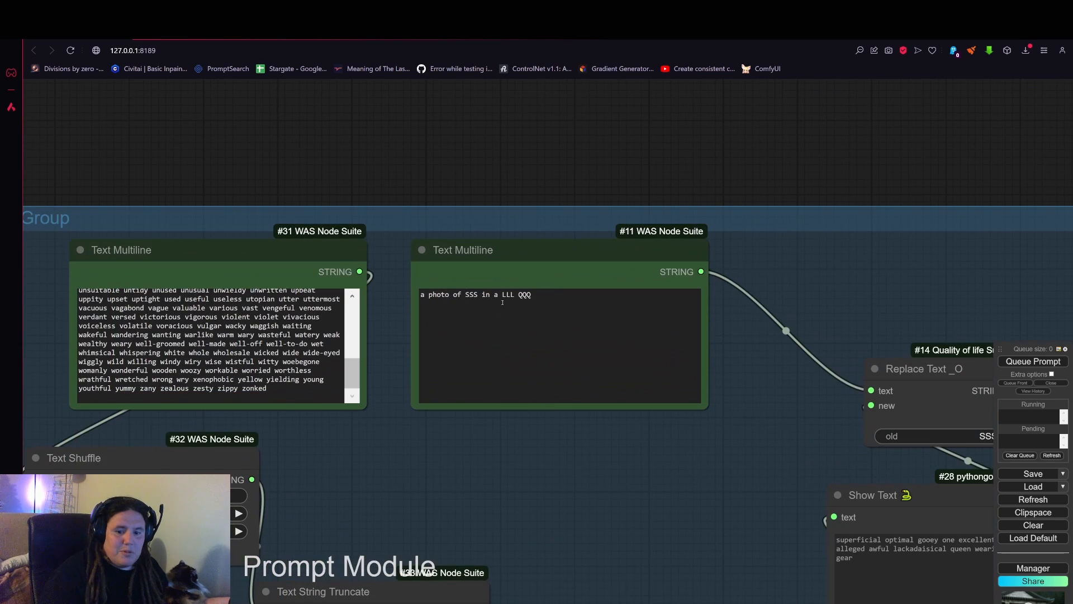
pyautogui.click(572, 299)
pyautogui.hotkey('ctrl', 'a')
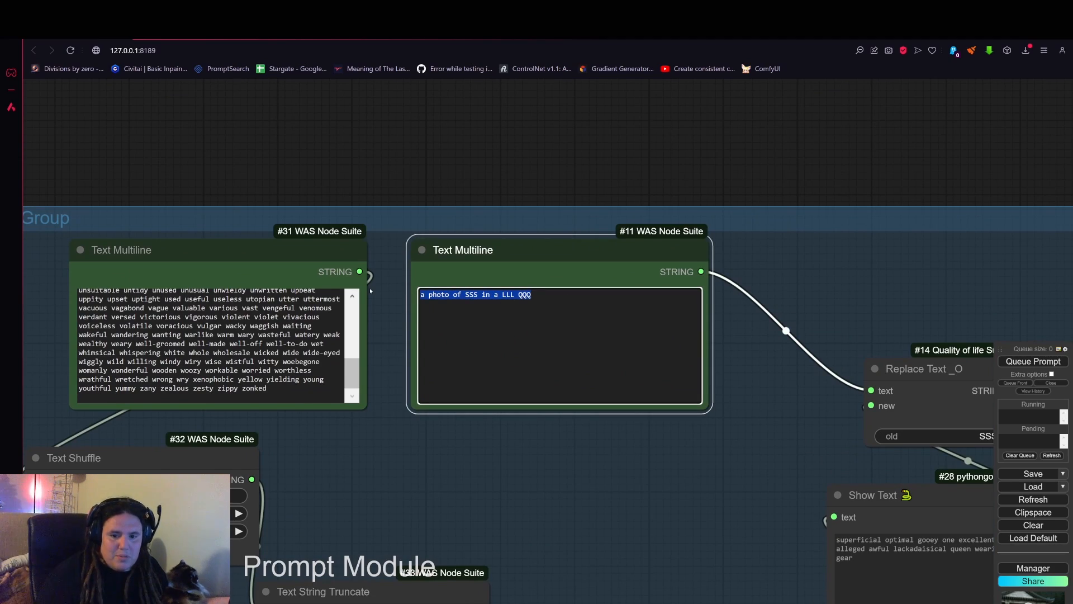
pyautogui.scroll(-7, 369, 291)
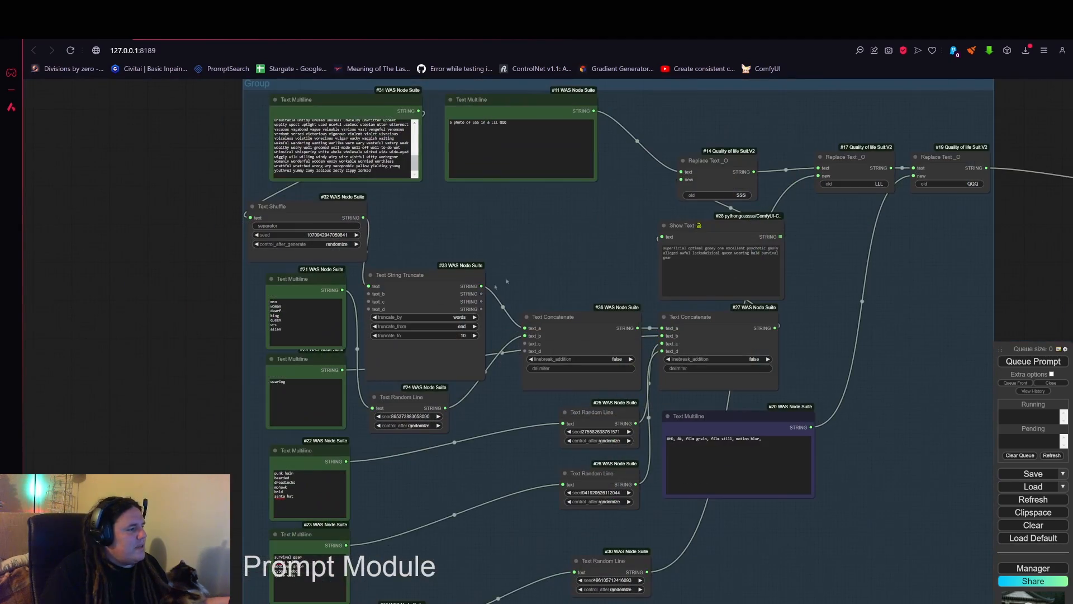
pyautogui.scroll(-4, 607, 277)
pyautogui.scroll(2, 494, 475)
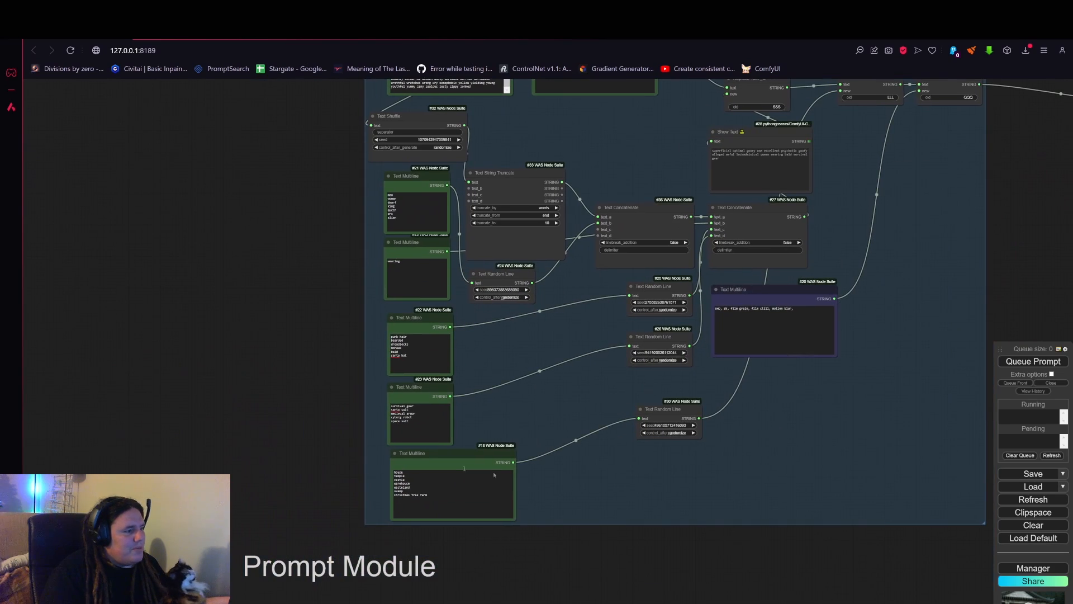
pyautogui.scroll(-1, 799, 371)
pyautogui.moveTo(799, 370); pyautogui.dragTo(670, 468)
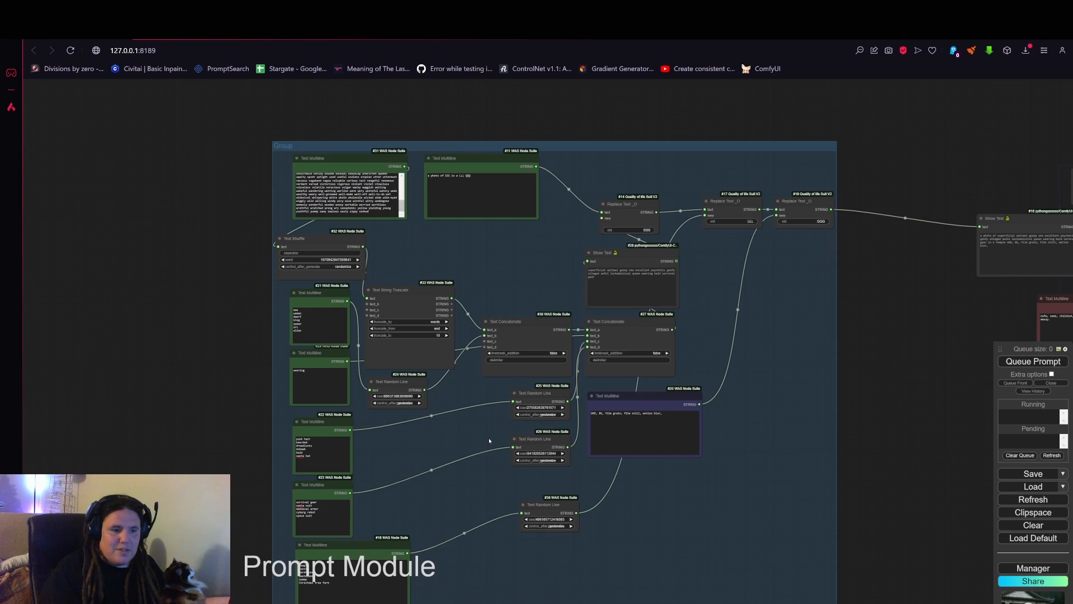
# Queue the prompt again with the grouped module, keeping the final Show Text and sampler nodes in view.
pyautogui.moveTo(898, 412); pyautogui.dragTo(788, 363)
pyautogui.scroll(-3, 748, 435)
pyautogui.moveTo(748, 435); pyautogui.dragTo(581, 464)
pyautogui.moveTo(794, 436); pyautogui.dragTo(632, 482)
pyautogui.scroll(5, 663, 464)
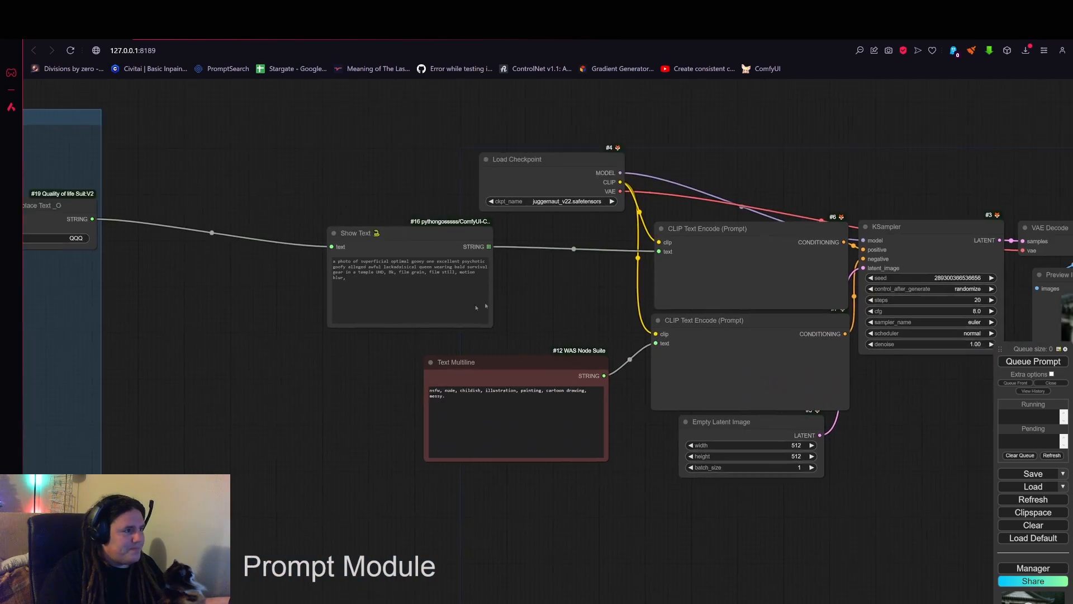
pyautogui.click(1011, 367)
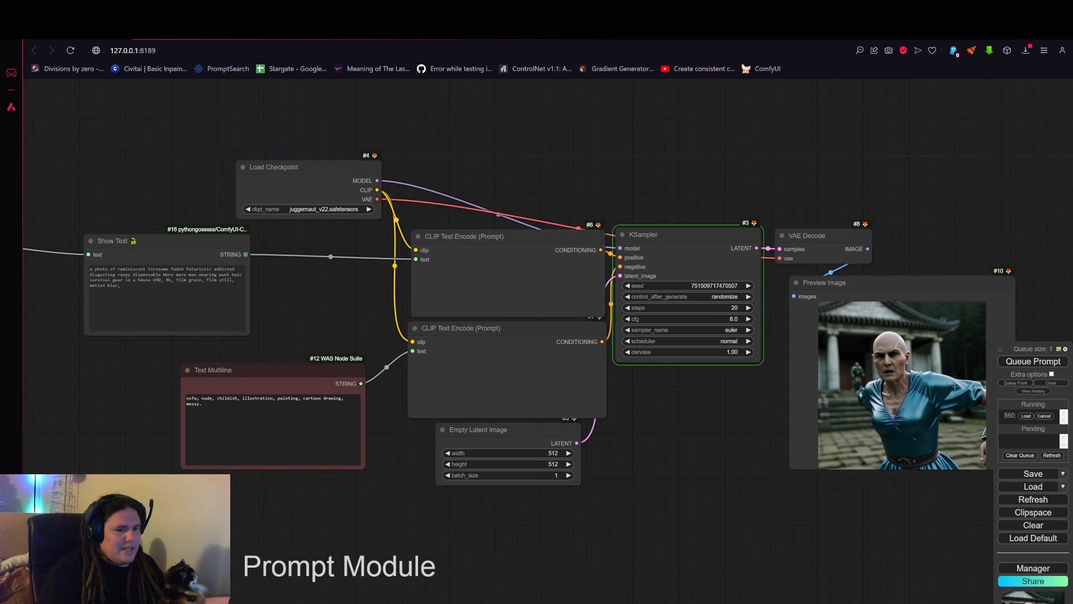